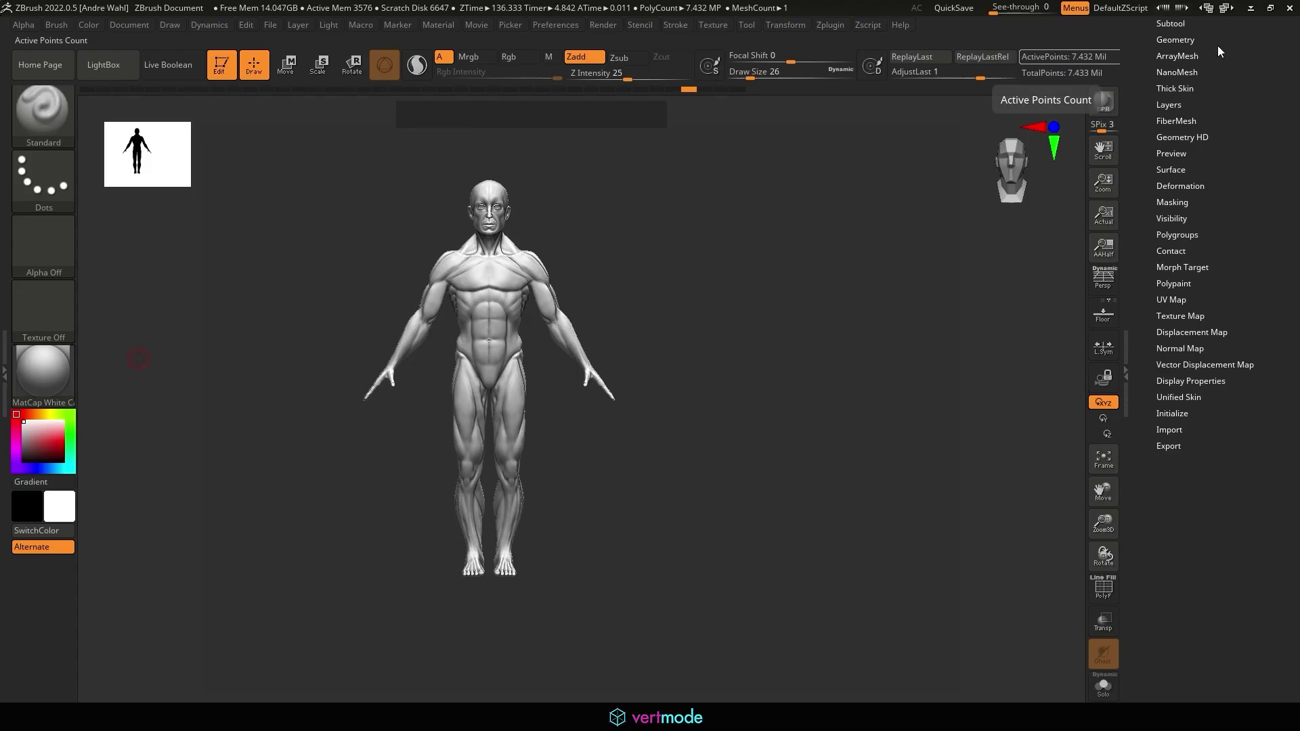
Step: Add a new layer to the figure at its highest subdivision level and lower the mesh to subdivision level 1
left_click(1199, 34)
left_click(1200, 34)
left_click(1179, 107)
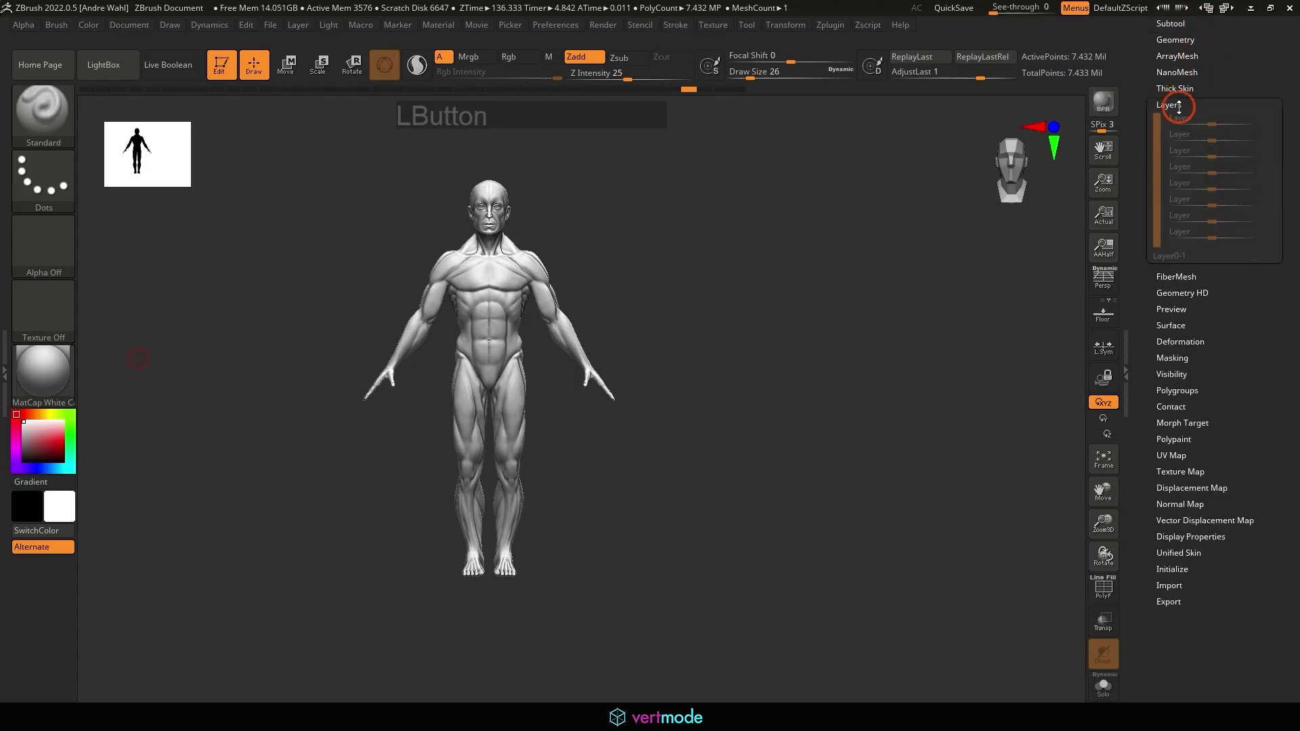
left_click(1157, 40)
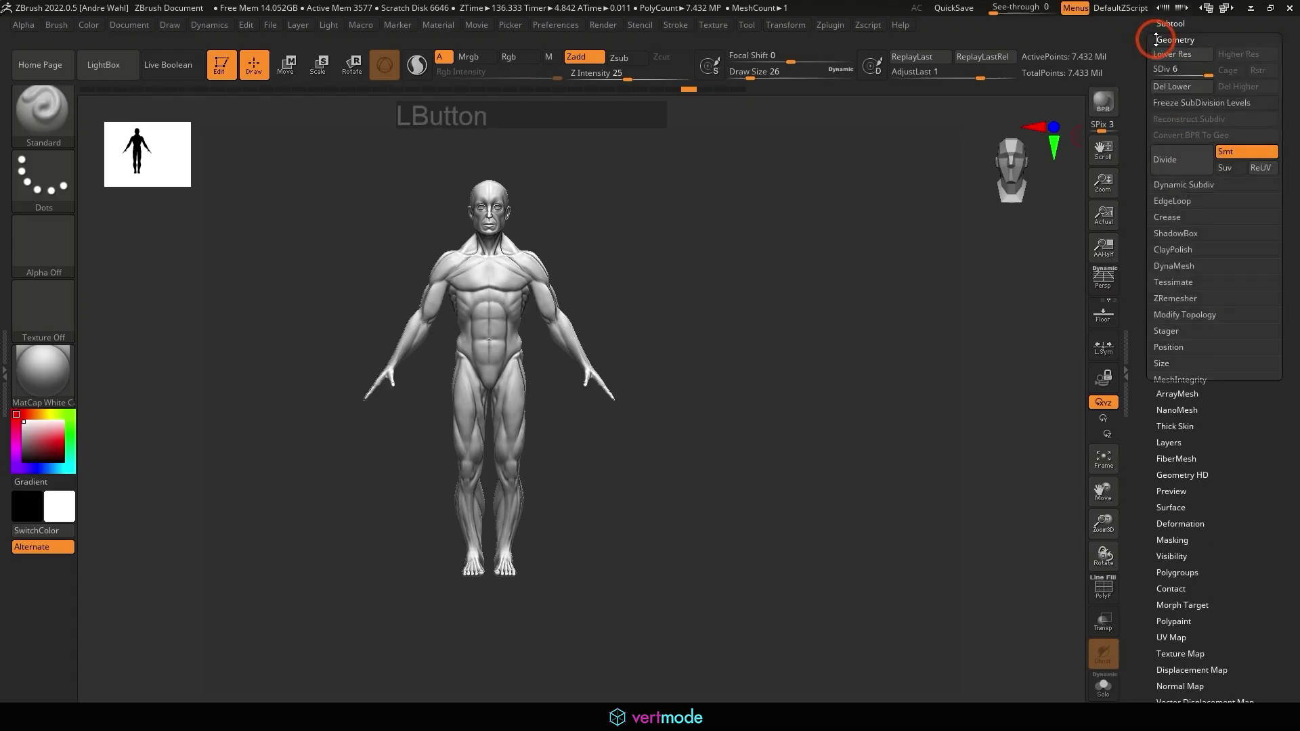
left_click(1158, 40)
left_click(1169, 103)
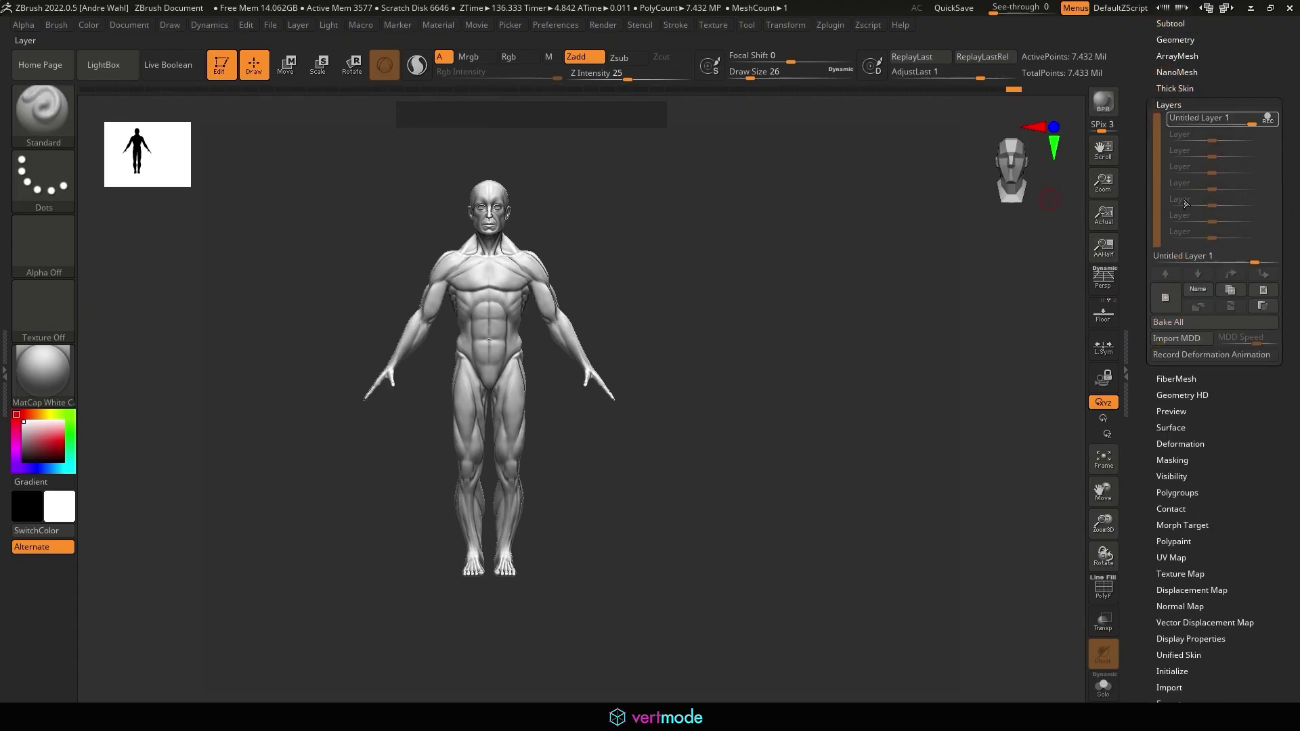
left_click(1178, 41)
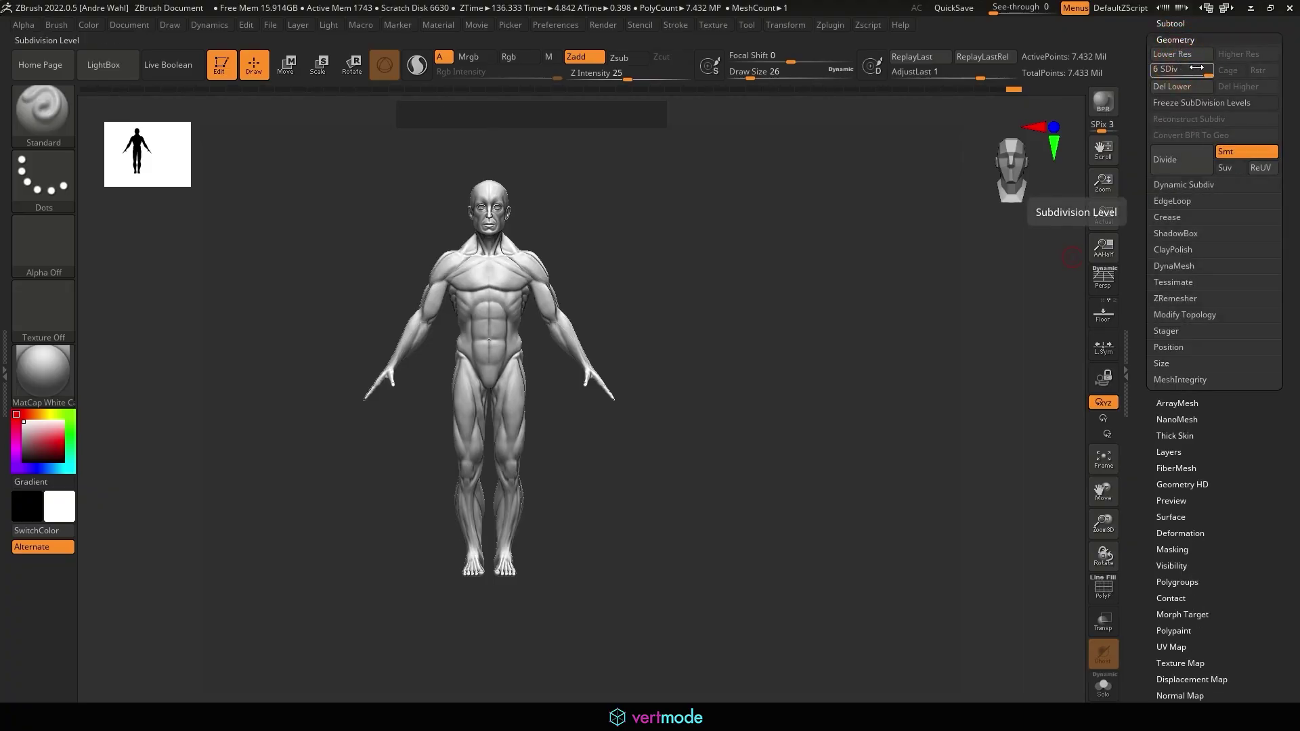
left_click_drag(1197, 68, 1082, 50)
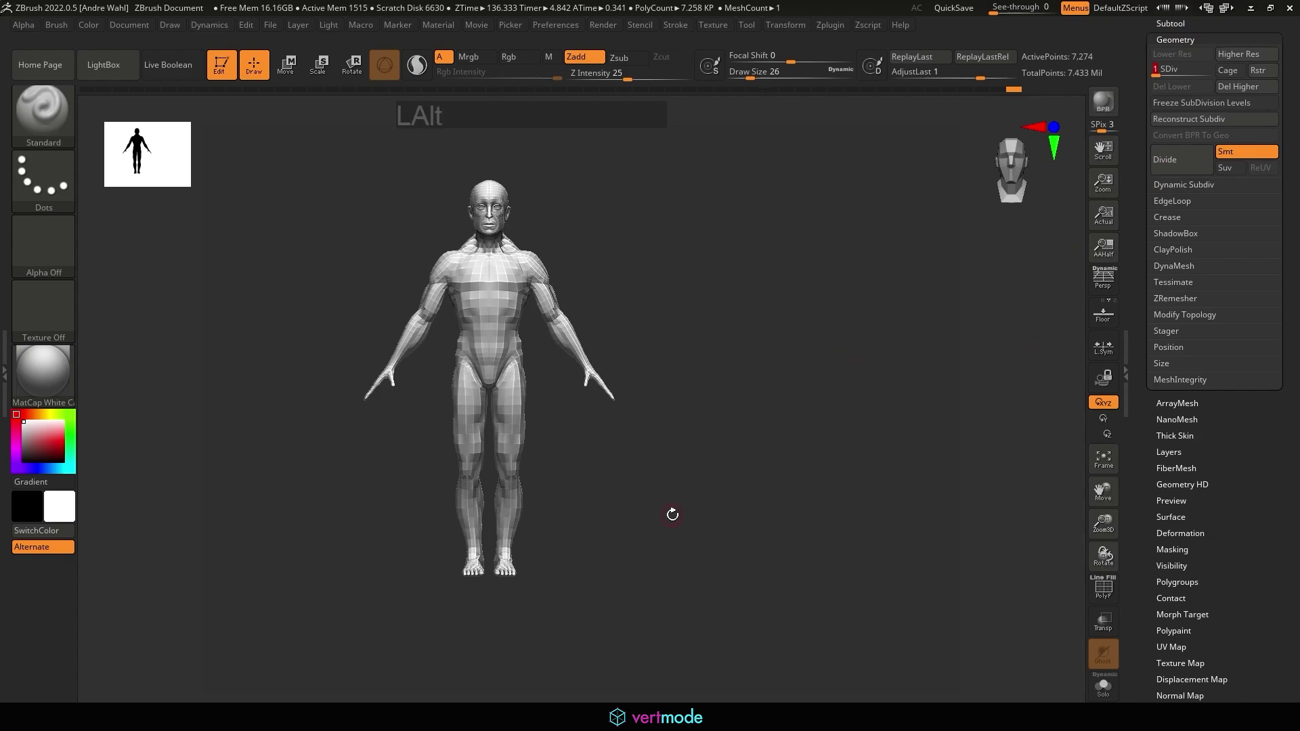
Step: Mask the whole figure except the lower legs and feet
left_click_drag(672, 515, 708, 531, "alt")
left_click_drag(708, 531, 746, 508, "alt")
left_click_drag(719, 650, 692, 444, "alt")
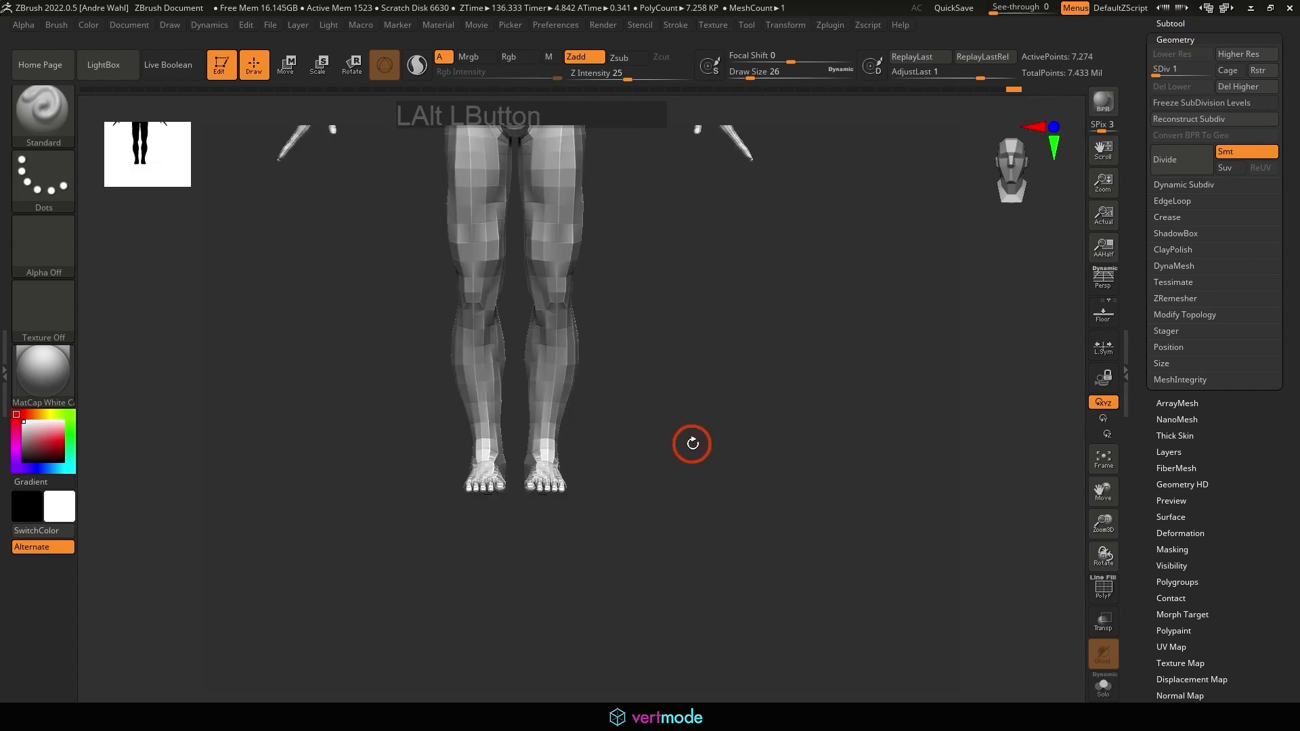
mouse_move(389, 581)
left_mouse_down("ctrl")
mouse_move(840, 292)
mouse_move(732, 292)
left_mouse_up("ctrl")
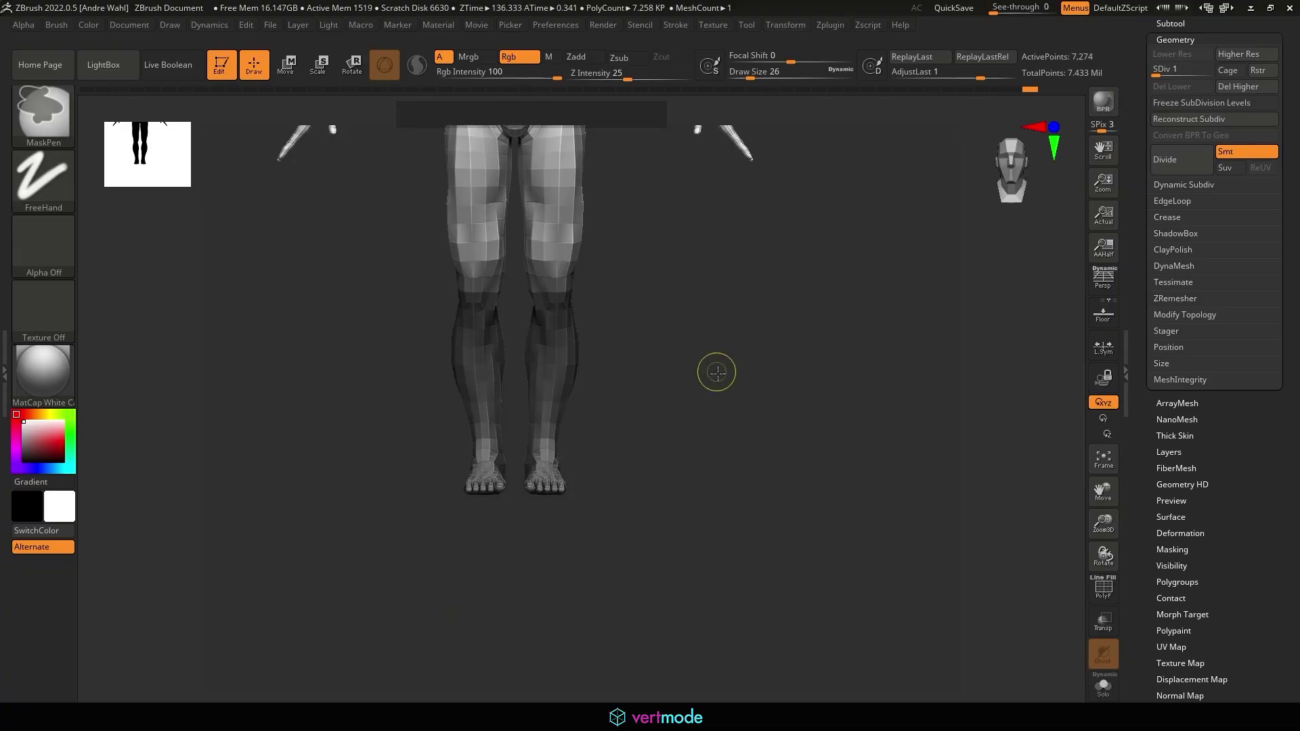
left_click(717, 372, "ctrl")
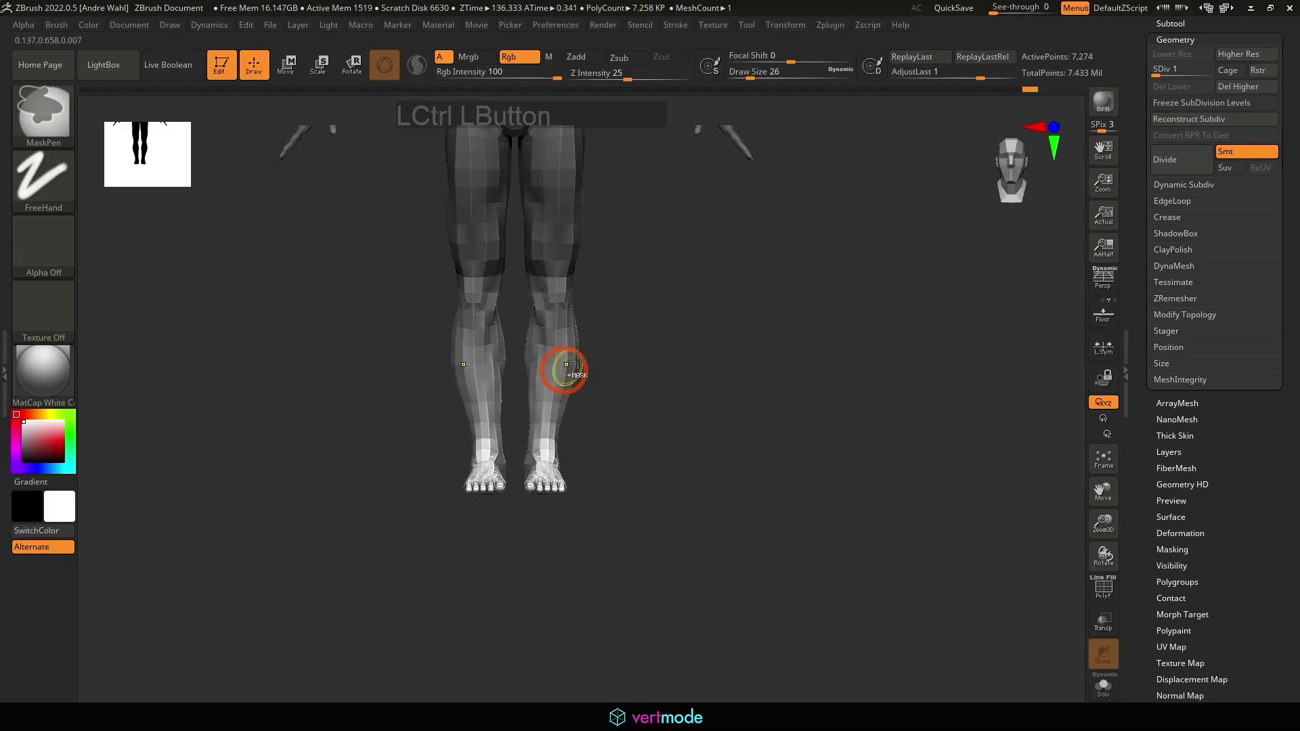
Step: Reposition the transform gizmo at the feet and move the unmasked lower legs upward to shorten them
left_click(282, 64)
left_click_drag(763, 333, 796, 457, "alt")
left_click(597, 134)
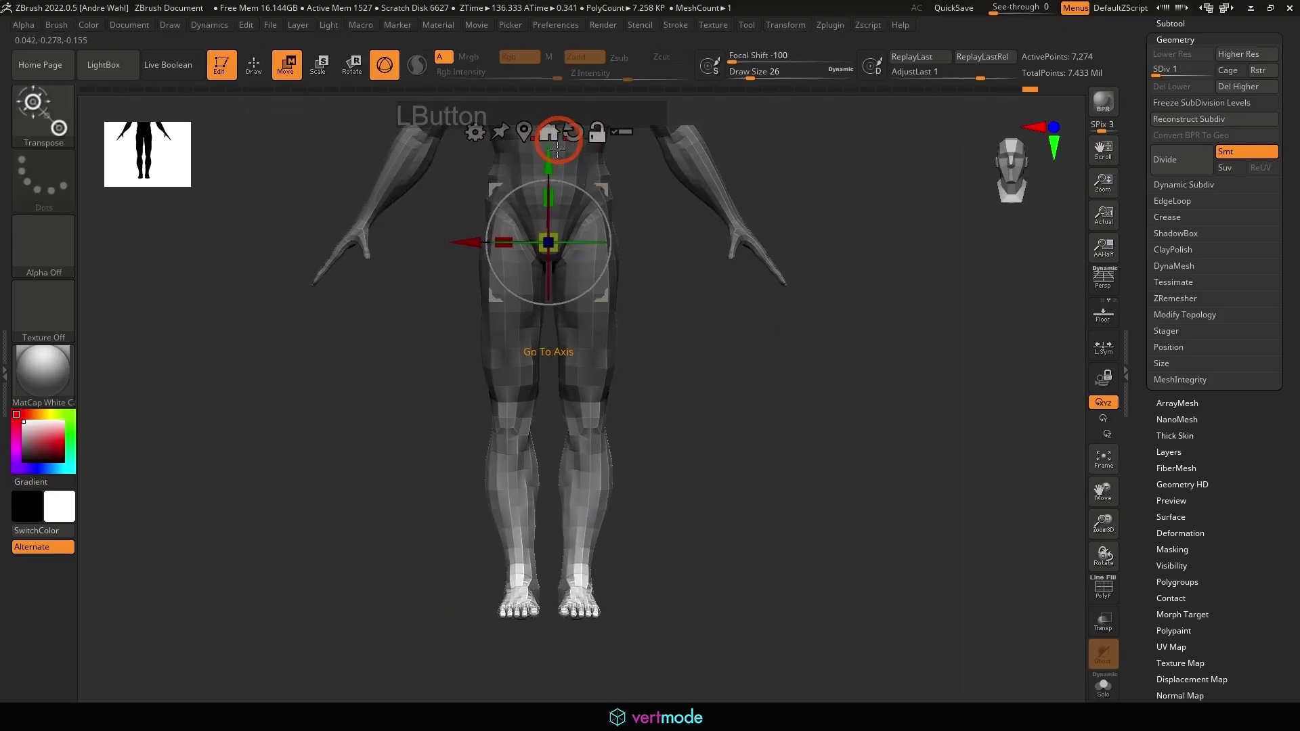
left_click_drag(557, 148, 579, 532)
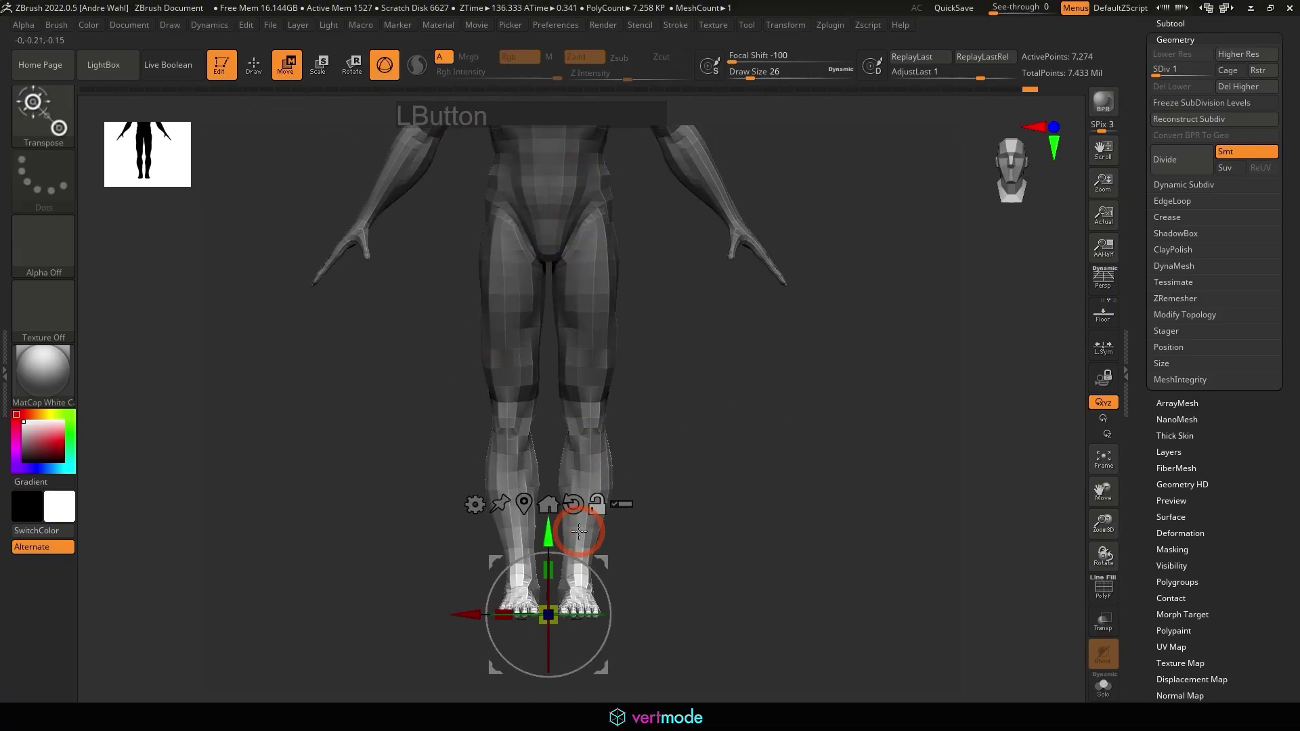
left_click(592, 447, "ctrl")
left_click_drag(550, 694, 555, 669)
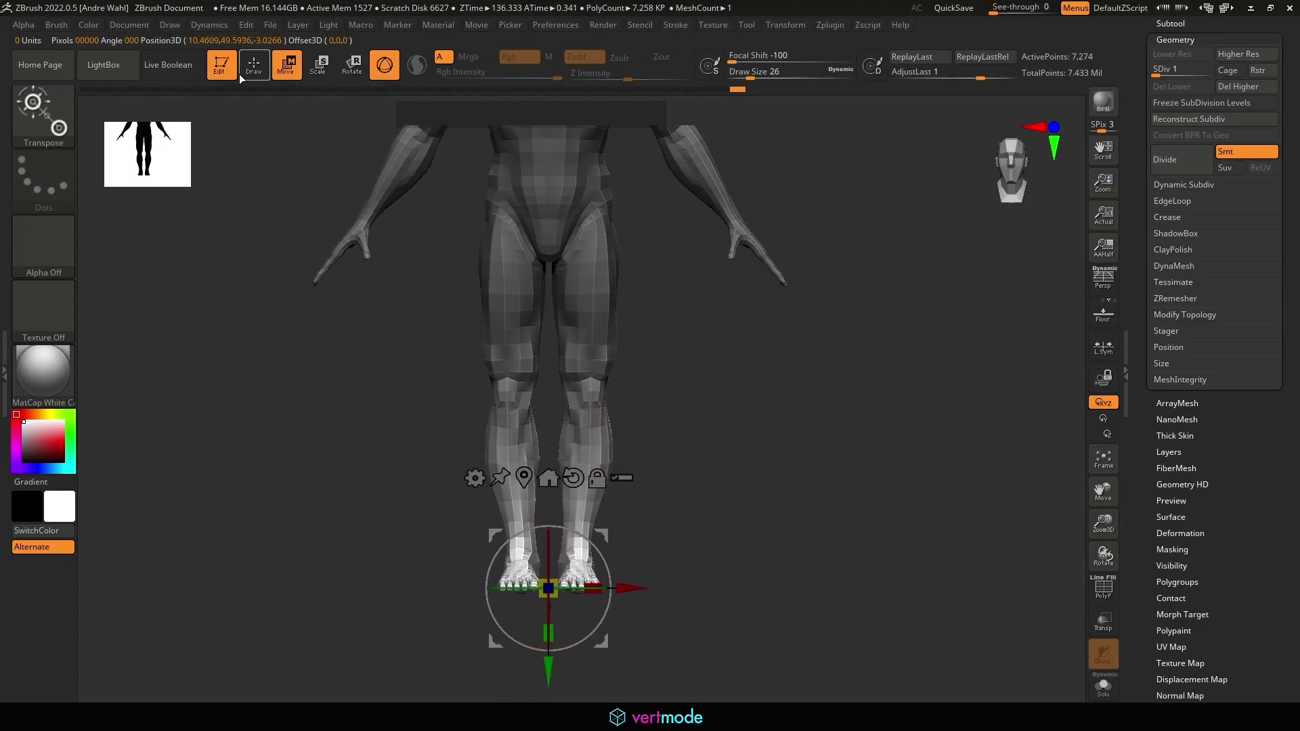
Step: Clear the mask and mask everything except the feet and lower shins, with a softened mask edge
left_click(253, 65)
left_click_drag(642, 552, 626, 576, "ctrl")
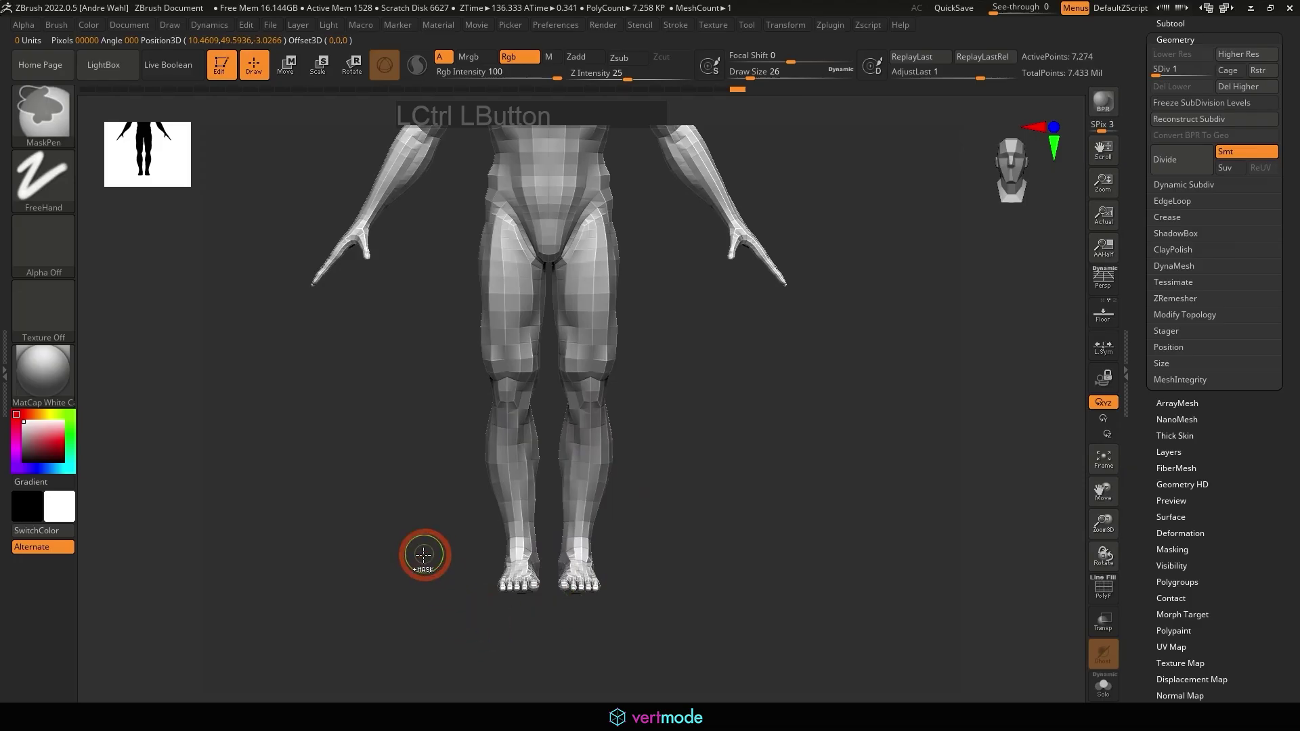
left_click_drag(415, 693, 667, 551, "ctrl")
left_click_drag(377, 672, 760, 474, "ctrl")
left_click(778, 488, "ctrl")
left_click(602, 400, "ctrl")
left_click(619, 401, "ctrl")
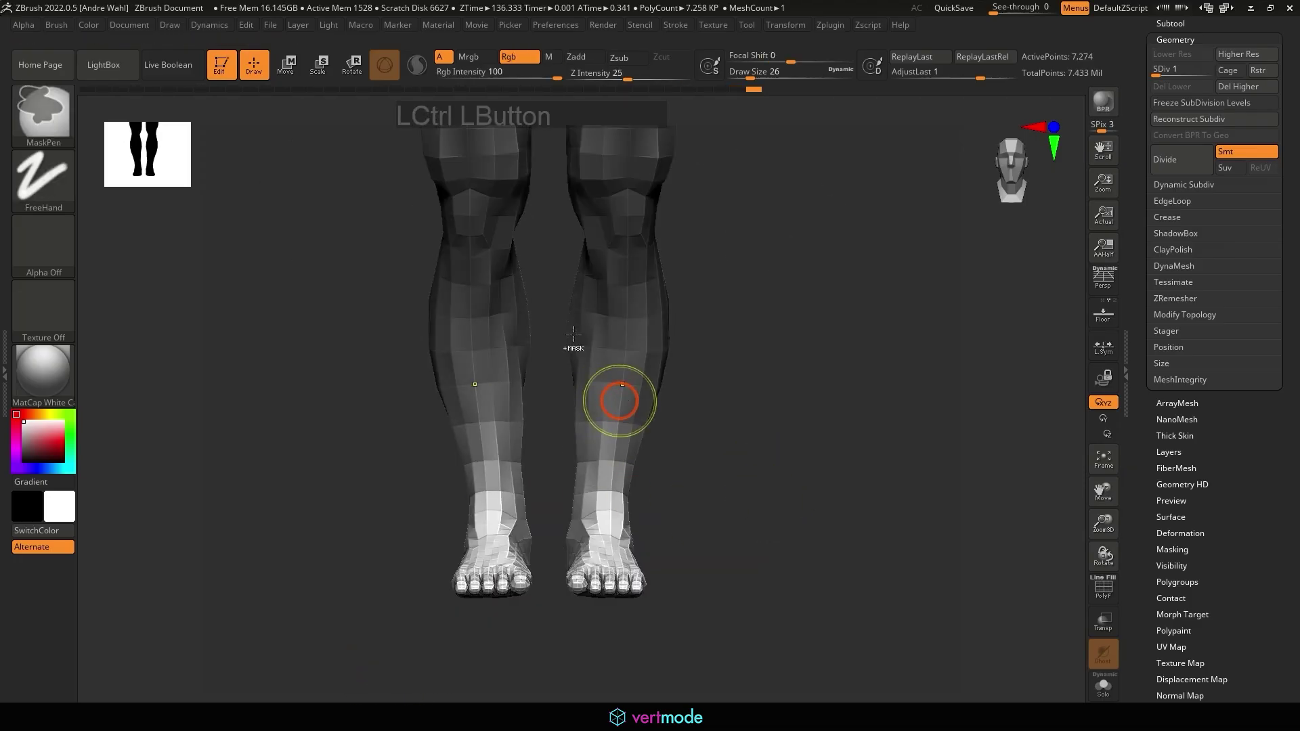
Step: Move the unmasked feet and shins upward along the vertical axis
left_click(285, 65)
left_click_drag(550, 662, 609, 531)
mouse_move(703, 594)
left_mouse_down("alt")
mouse_move(726, 665)
mouse_move(723, 580)
left_mouse_up("alt")
Step: Try to raise the legs slightly with everything above the hips masked, and undo the move
left_click(255, 63)
mouse_move(392, 575)
left_mouse_down("ctrl")
mouse_move(496, 618)
mouse_move(651, 277)
left_mouse_up("ctrl")
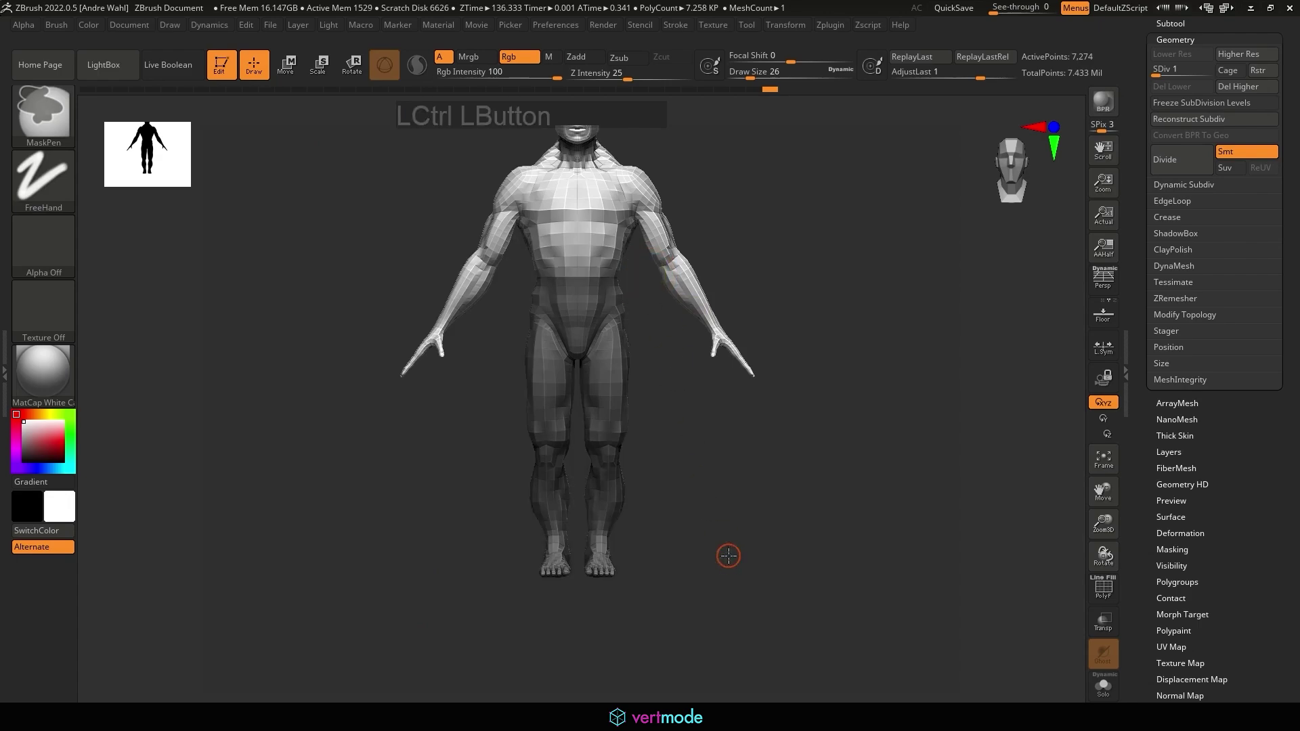
left_click(728, 555, "ctrl")
left_click(625, 414, "ctrl")
left_click(286, 65)
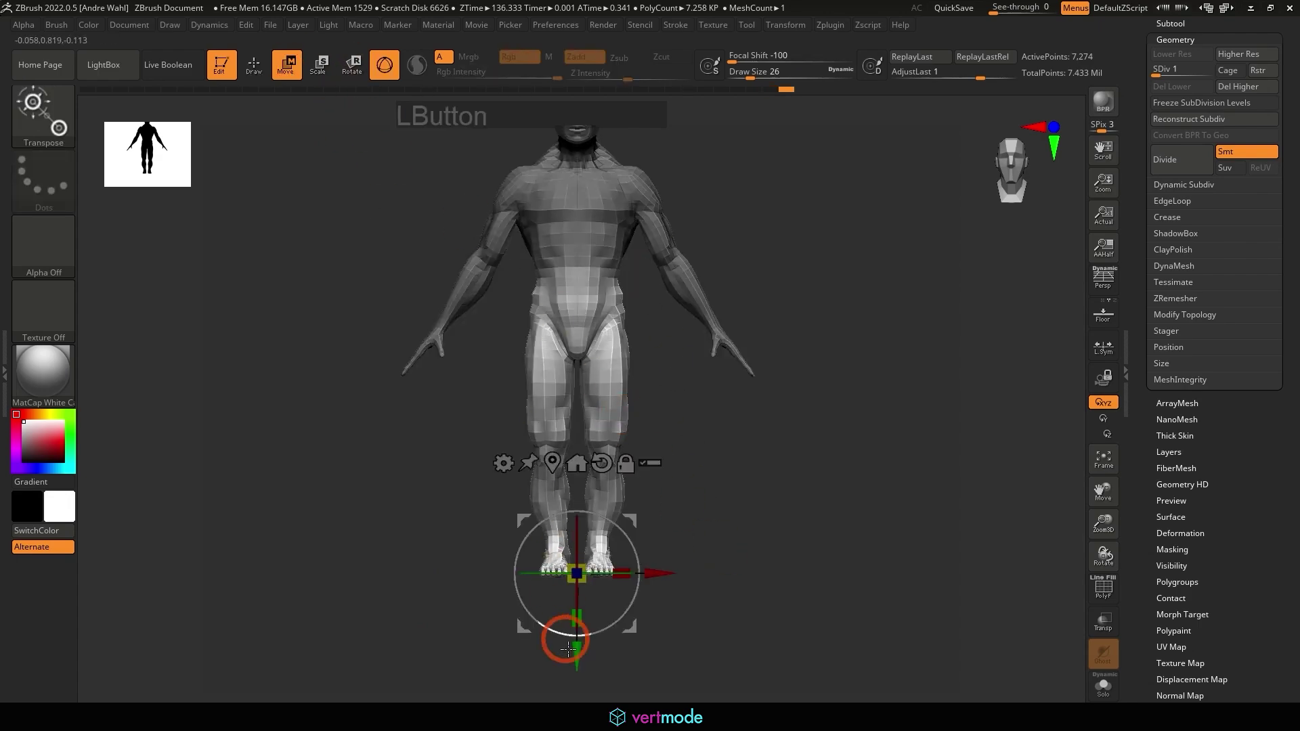
mouse_move(581, 663)
left_mouse_down()
mouse_move(572, 635)
mouse_move(577, 655)
left_mouse_up()
key("ctrl+z")
Step: Mask everything above the hips and move the unmasked legs slightly upward
left_click(254, 66)
mouse_move(466, 523)
left_mouse_down("ctrl")
mouse_move(477, 612)
mouse_move(641, 322)
mouse_move(640, 294)
left_mouse_up("ctrl")
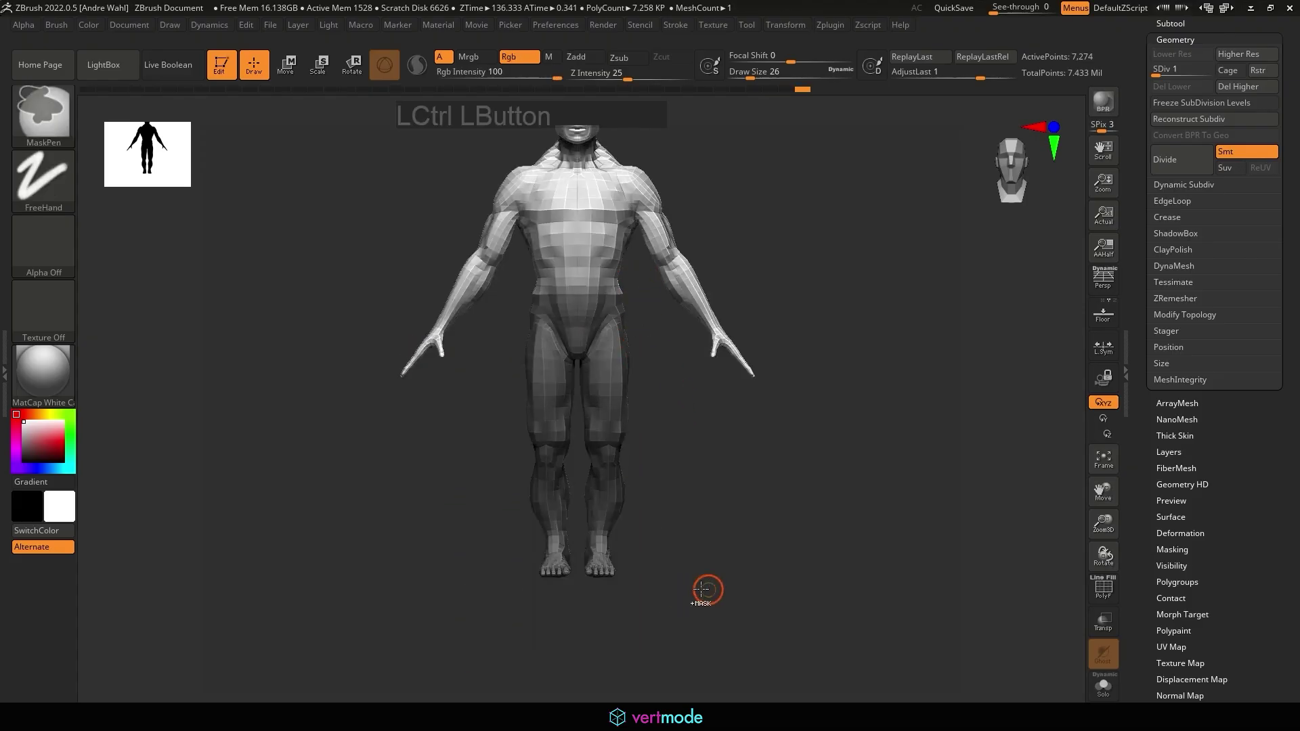
left_click(706, 589, "ctrl")
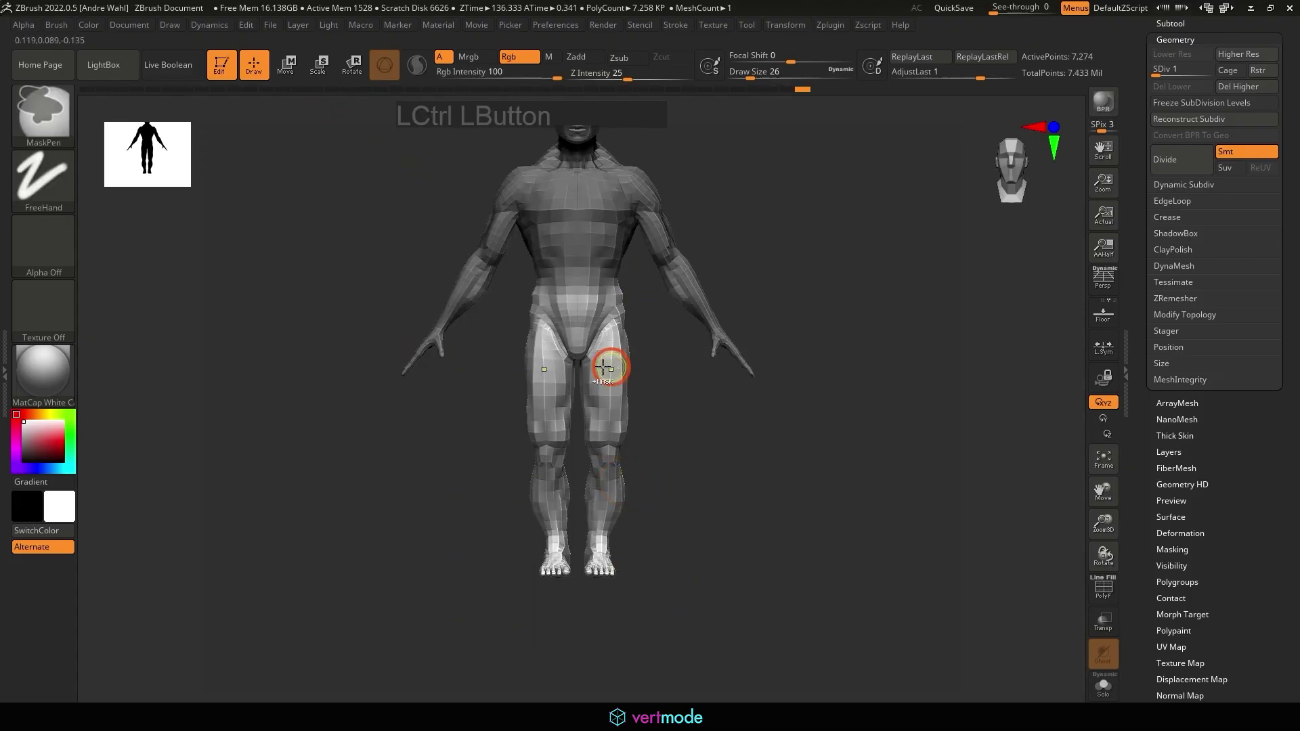
left_click_drag(433, 297, 502, 246, "ctrl")
left_click(289, 73)
left_click_drag(576, 661, 577, 655)
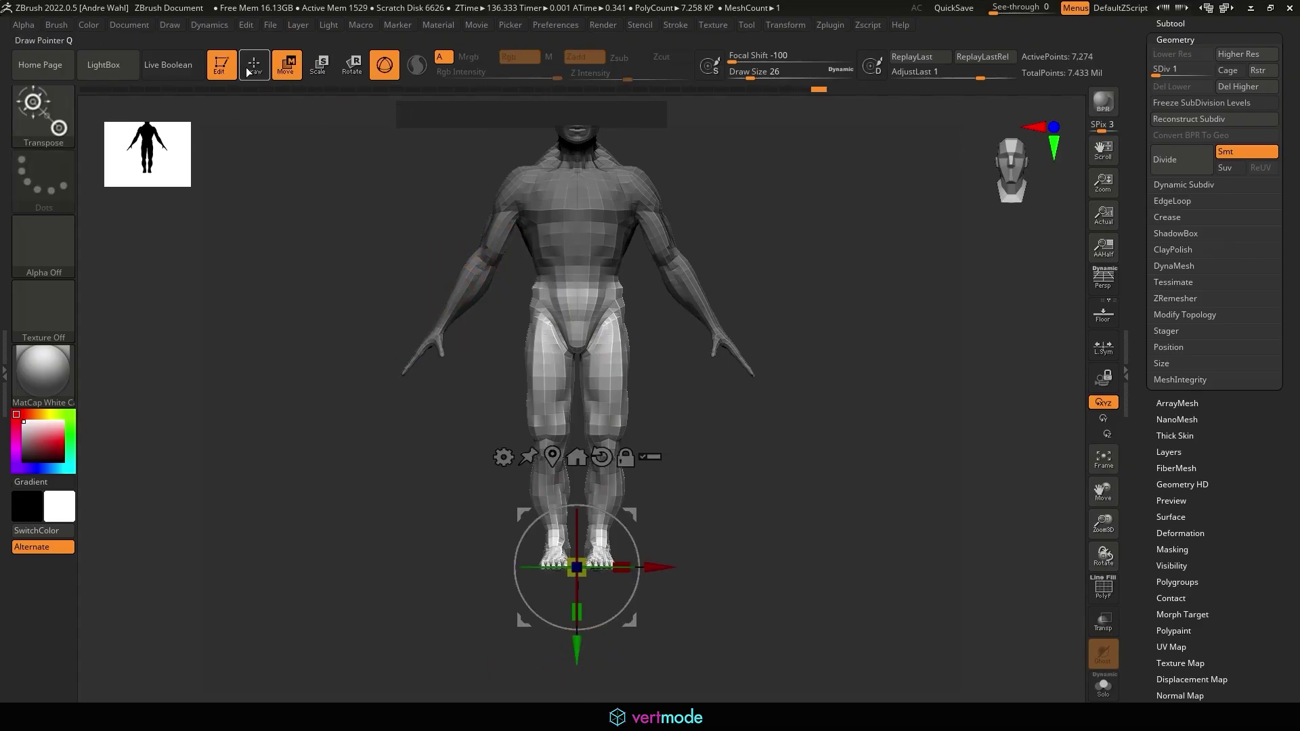
Step: Remask everything above the knees, raise the lower legs slightly, and clear the mask
left_click(254, 64)
left_click_drag(498, 660, 655, 399, "ctrl")
left_click(740, 550, "ctrl")
left_click(607, 493, "ctrl")
left_click(284, 67)
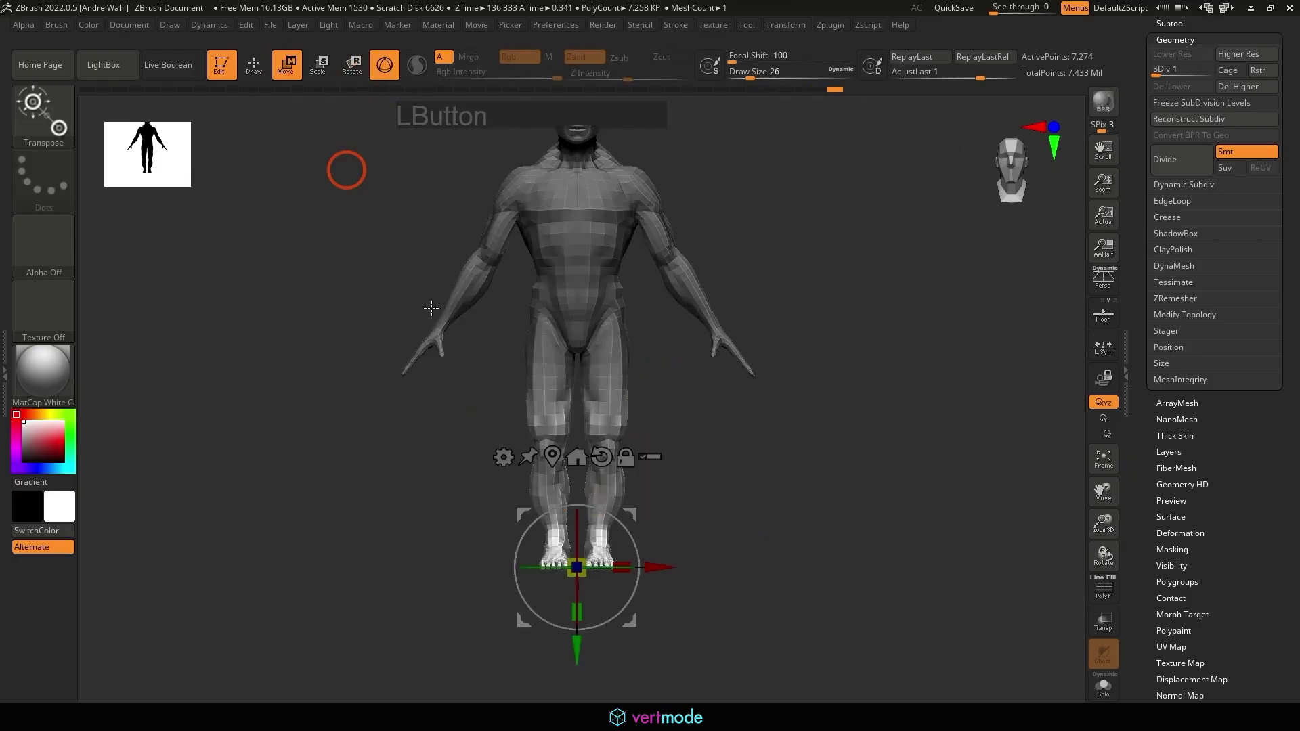
left_click_drag(574, 645, 575, 631)
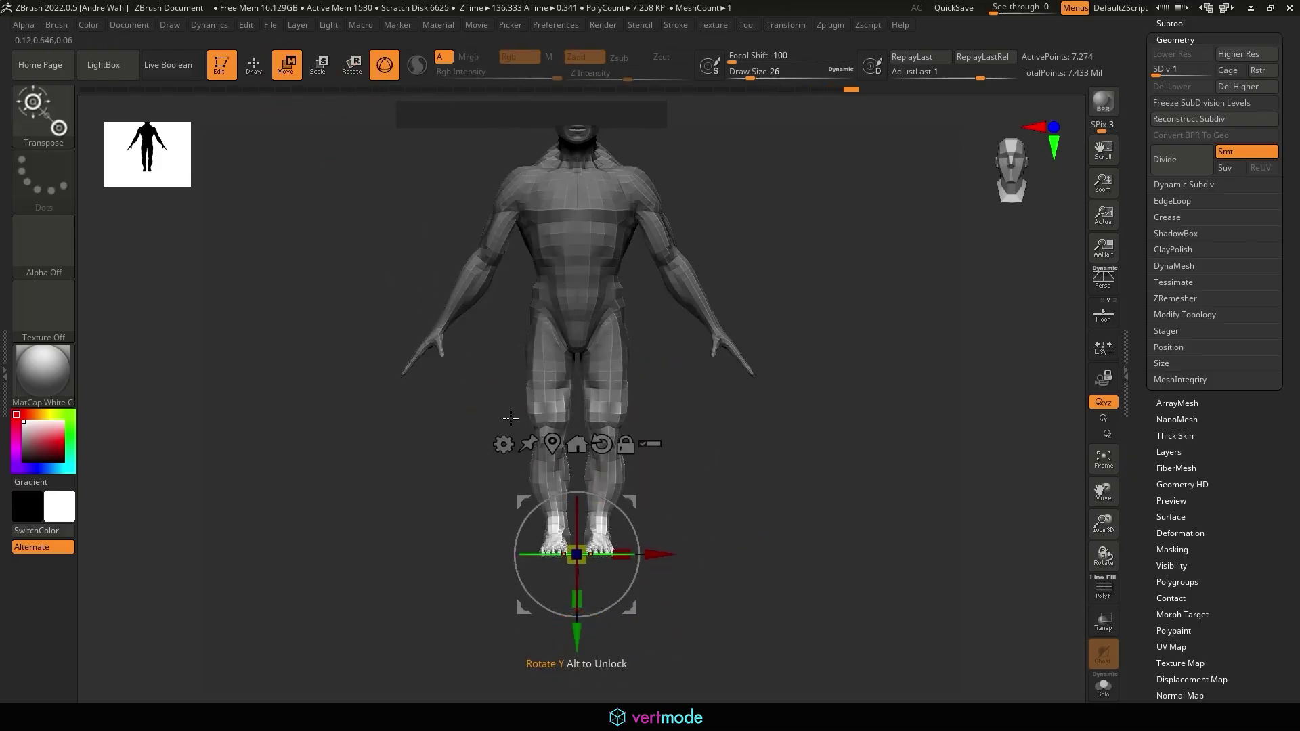
left_click_drag(415, 511, 433, 531, "ctrl")
Step: Preview the adjusted figure's proportions at subdivision level 4, and return to level 1
left_click_drag(1159, 71, 1188, 71)
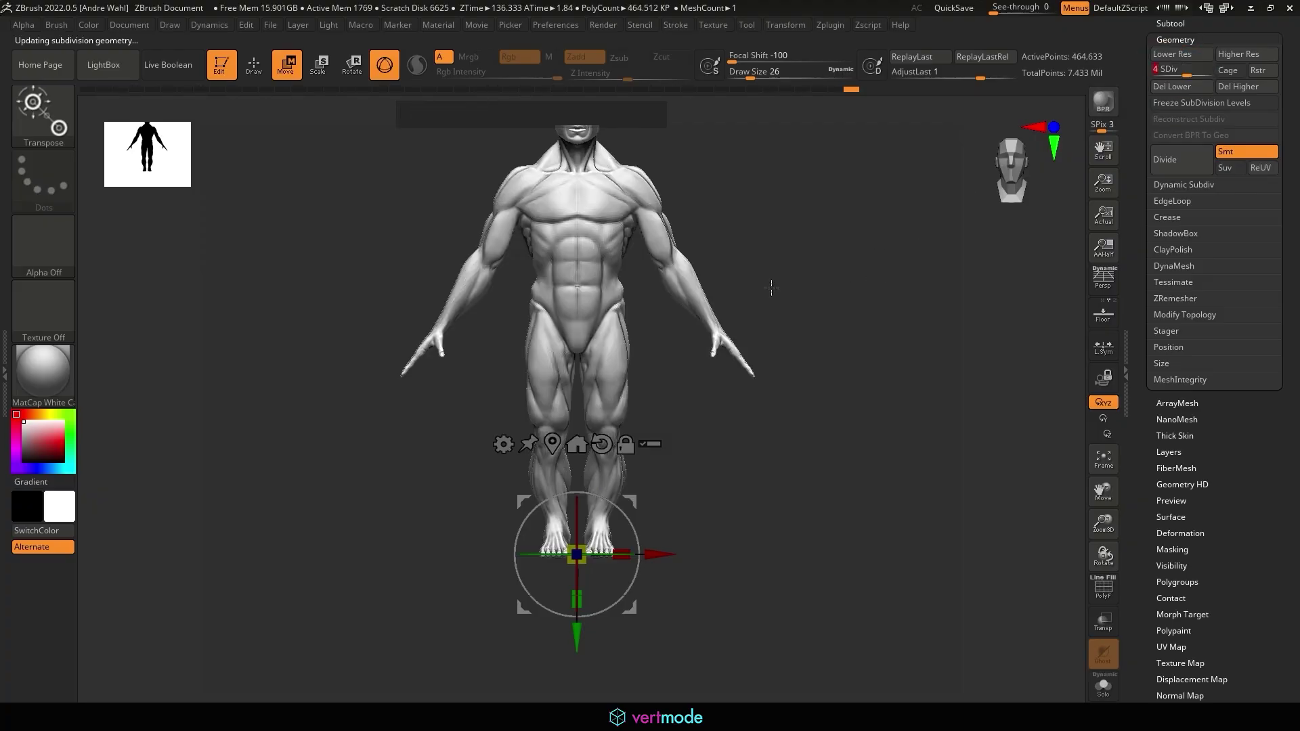
left_click_drag(841, 298, 839, 384)
left_click_drag(827, 382, 887, 409)
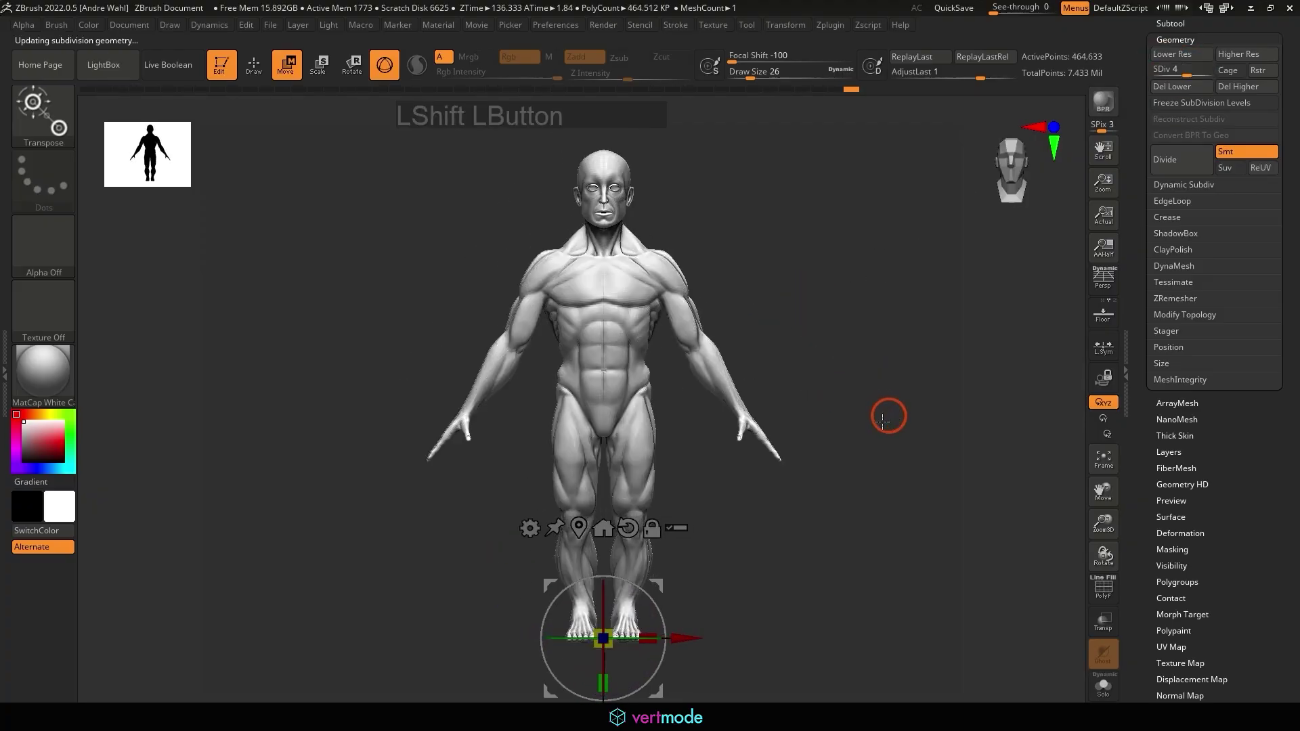
mouse_move(803, 281)
left_mouse_down("alt")
mouse_move(804, 247)
mouse_move(856, 261)
mouse_move(810, 284)
left_mouse_up("alt")
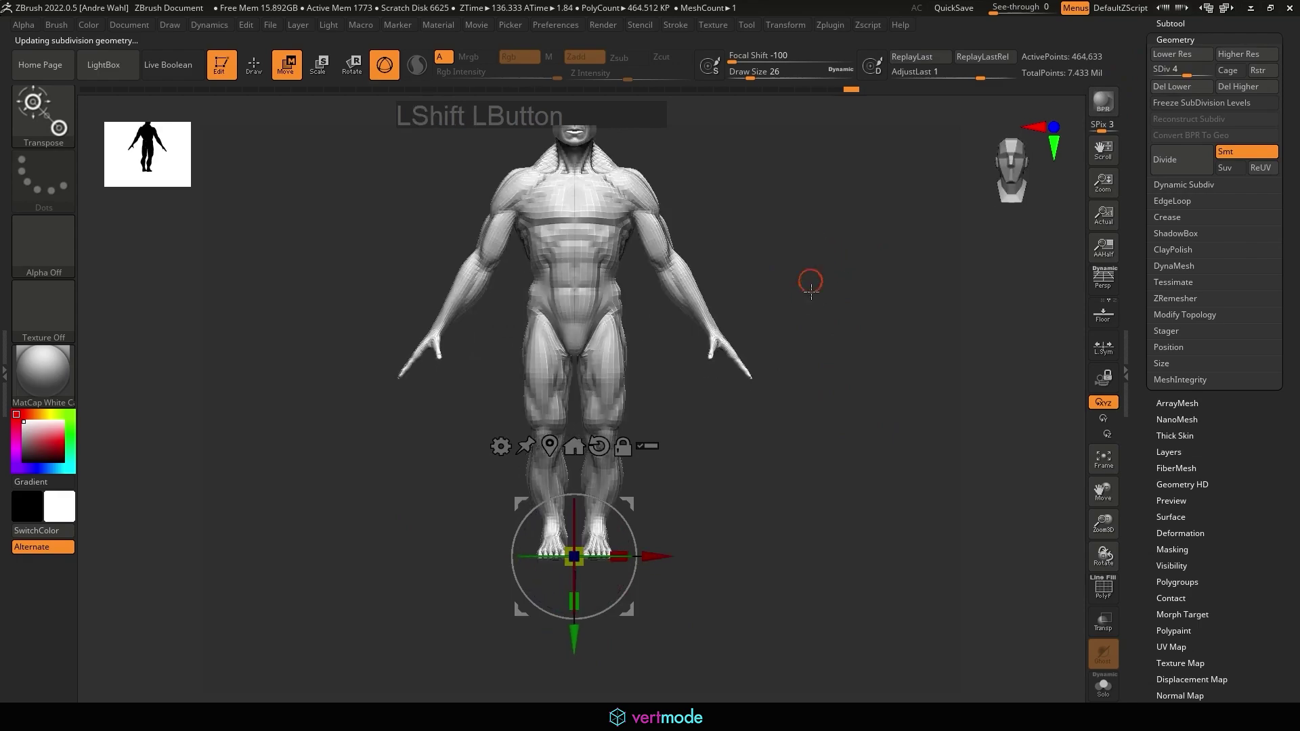
left_click_drag(1187, 71, 1157, 68)
Step: Choose the MaskLasso brush and mask everything except the hands and wrists
left_click_drag(879, 244, 866, 493, "alt")
left_click(253, 67)
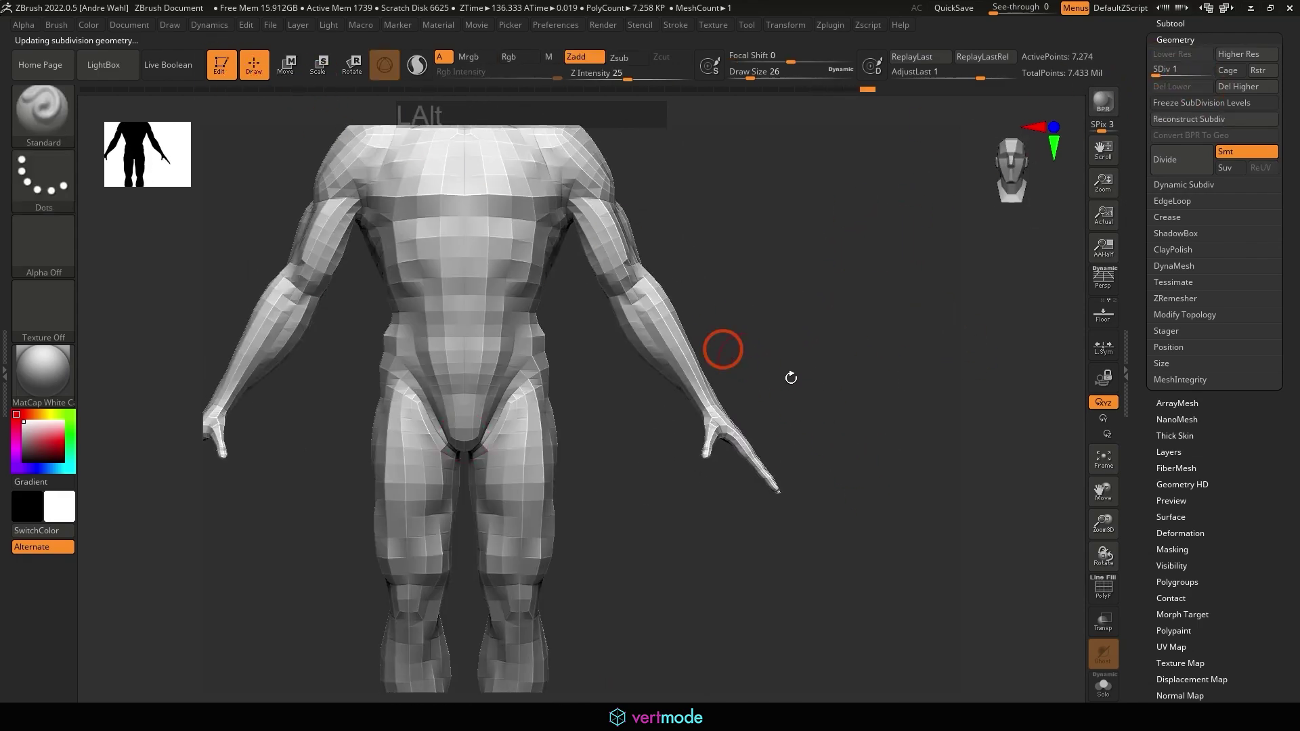
mouse_move(791, 373)
left_mouse_down("alt")
mouse_move(732, 392)
mouse_move(729, 599)
left_mouse_up("alt")
left_click_drag(862, 430, 887, 505, "ctrl")
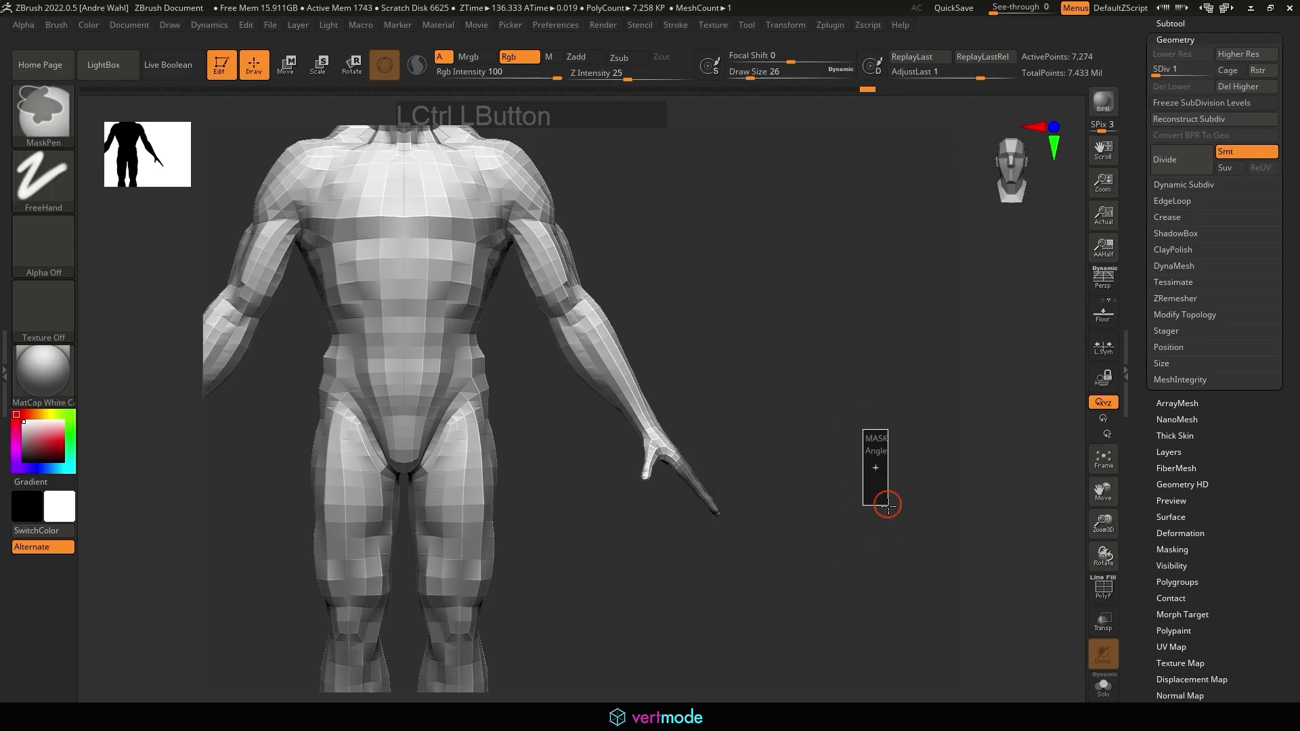
left_click(54, 114, "ctrl")
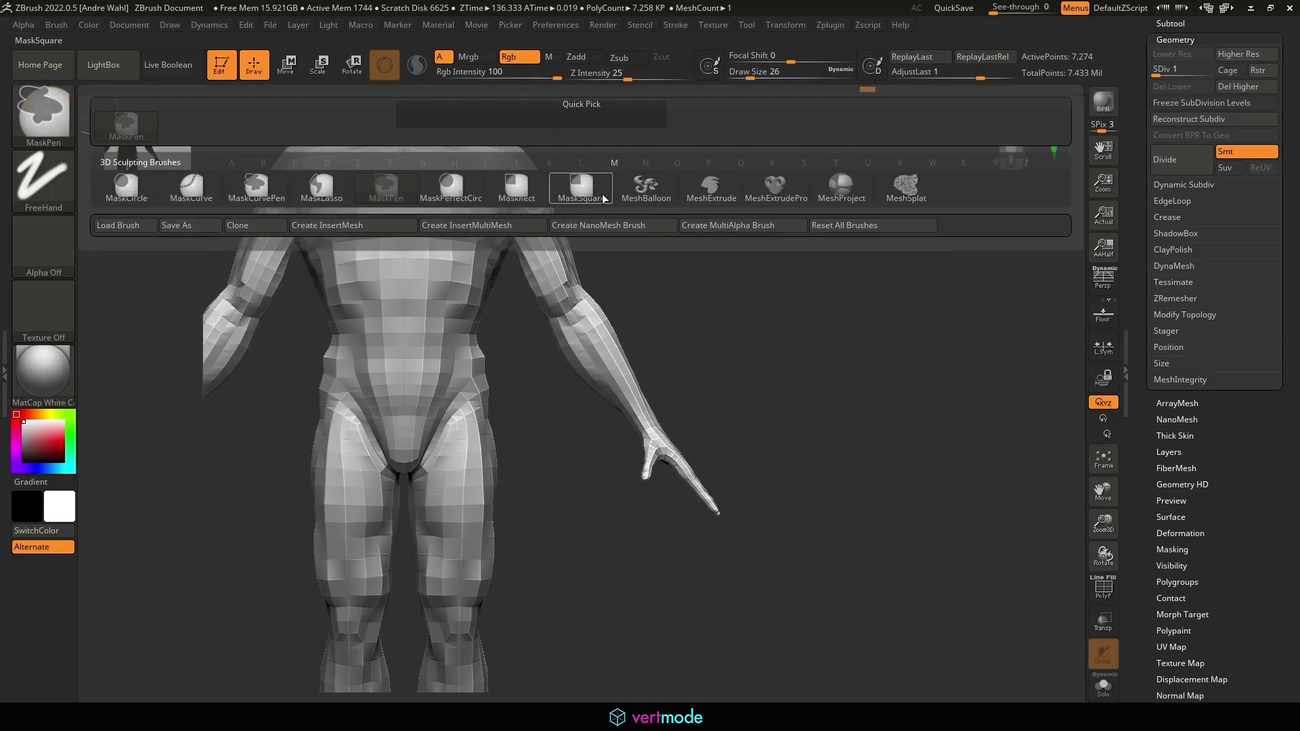
left_click(321, 188, "ctrl")
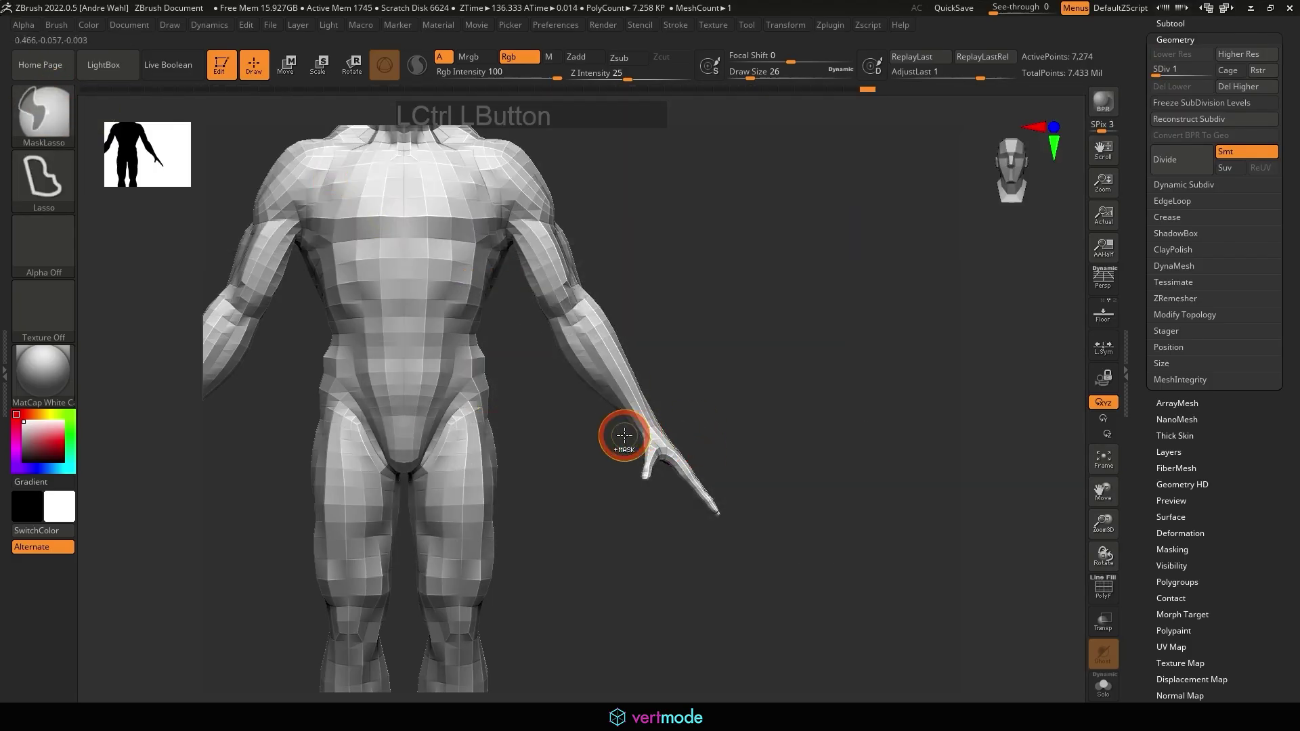
mouse_move(618, 435)
left_mouse_down("ctrl")
mouse_move(752, 575)
mouse_move(631, 550)
left_mouse_up("ctrl")
left_click(631, 551, "ctrl")
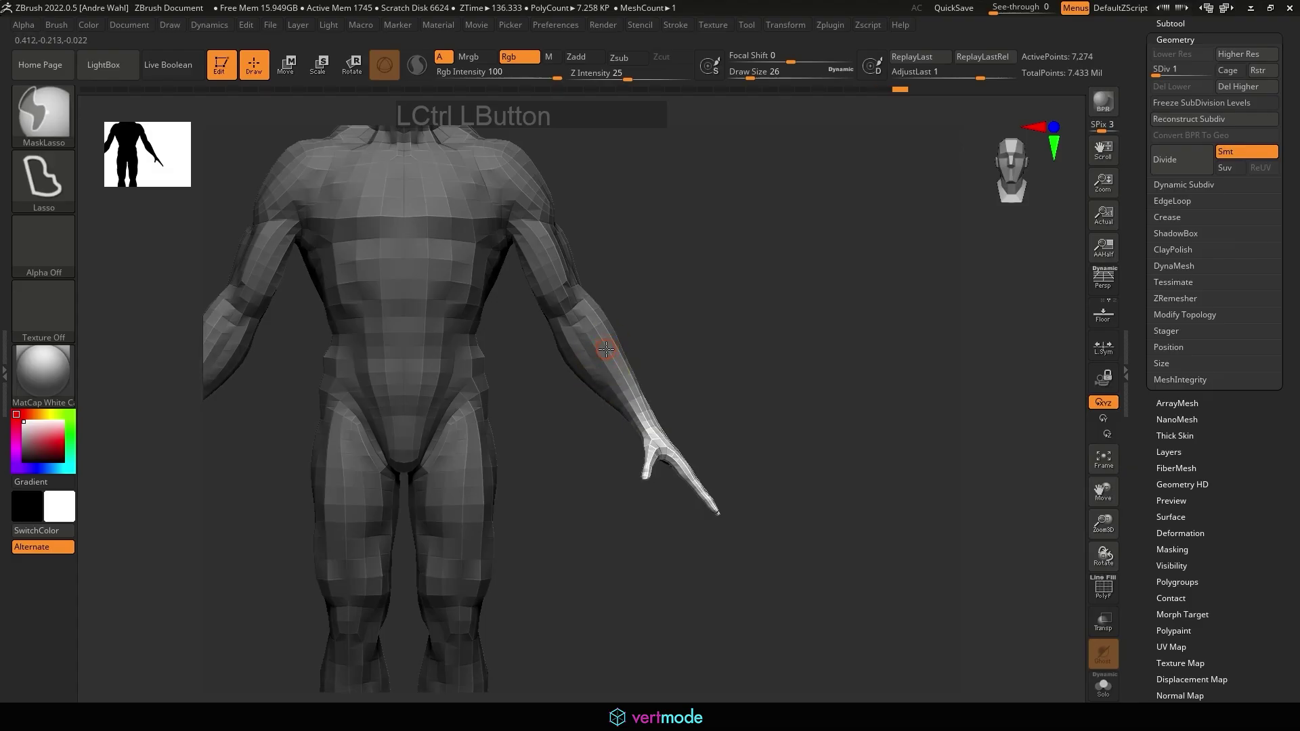
Step: Center the transform gizmo on the unmasked hand area and rotate its axes to align with the forearm
left_click(287, 65)
left_click_drag(797, 408, 928, 325, "alt")
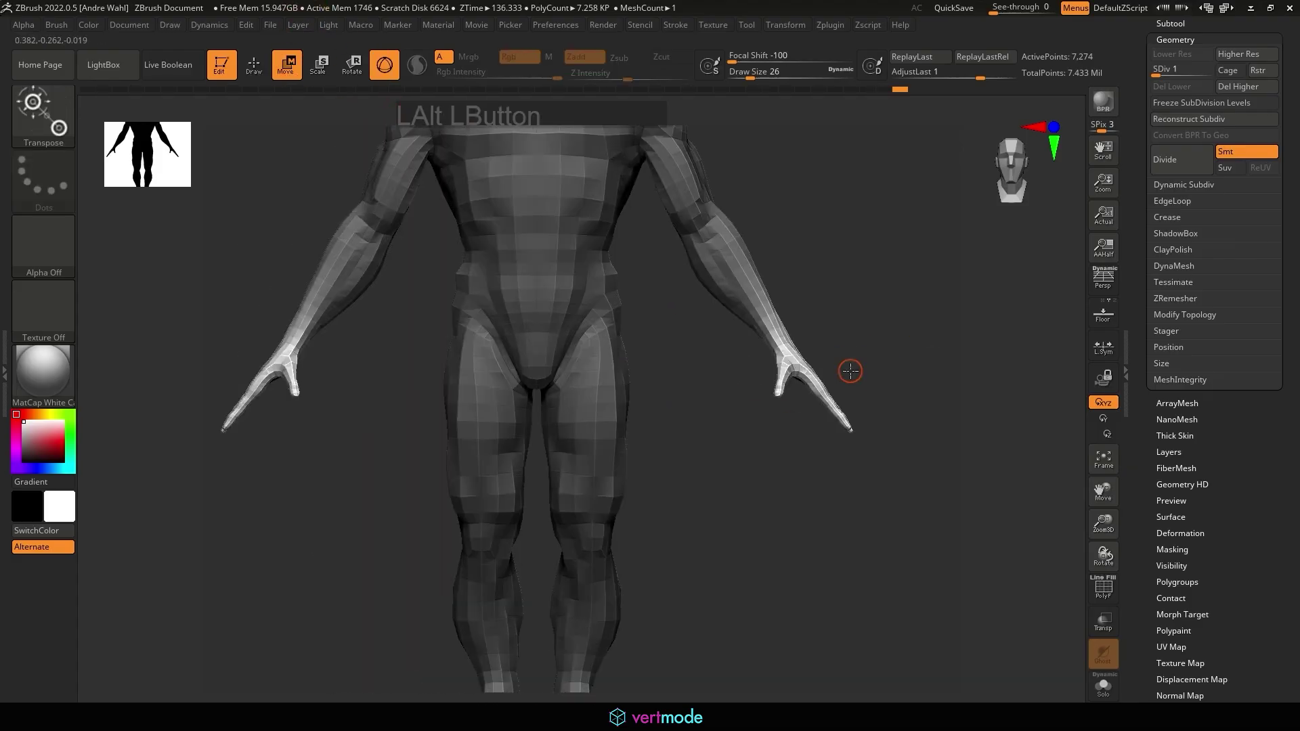
left_click_drag(850, 369, 841, 366, "alt")
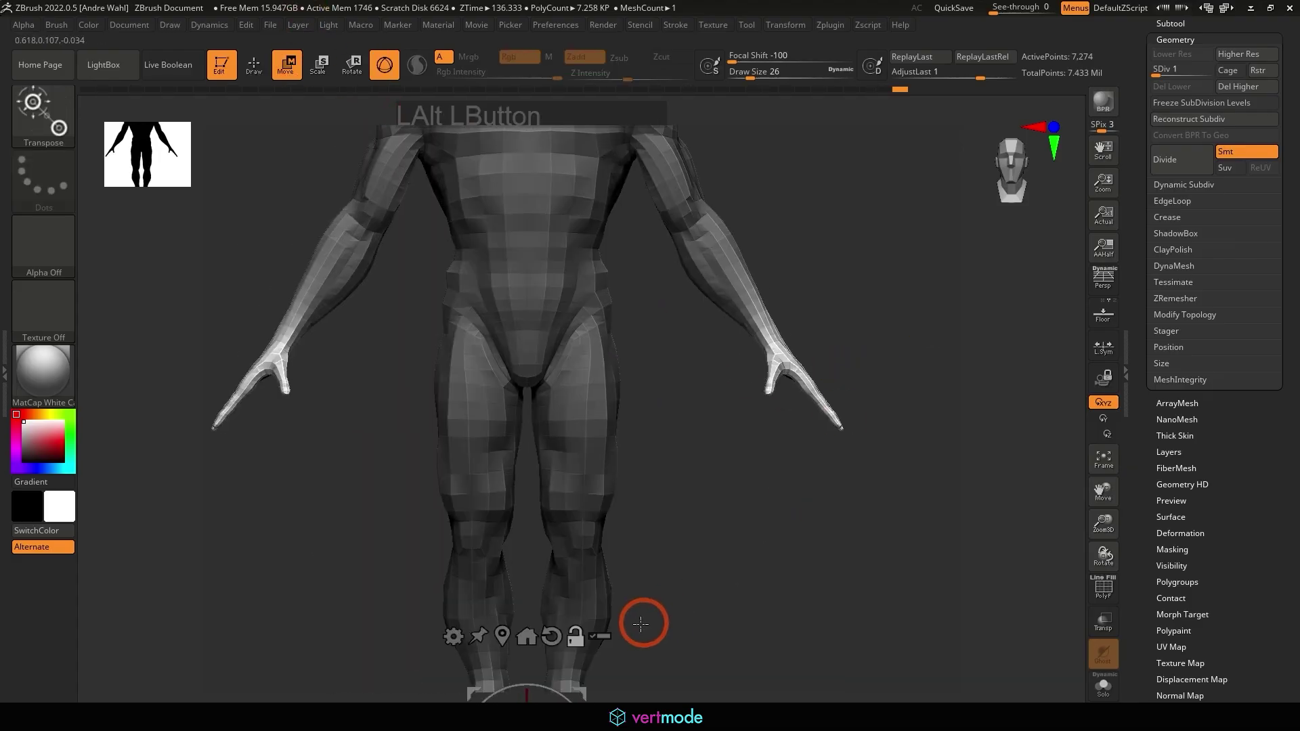
left_click(503, 640)
left_click(799, 203)
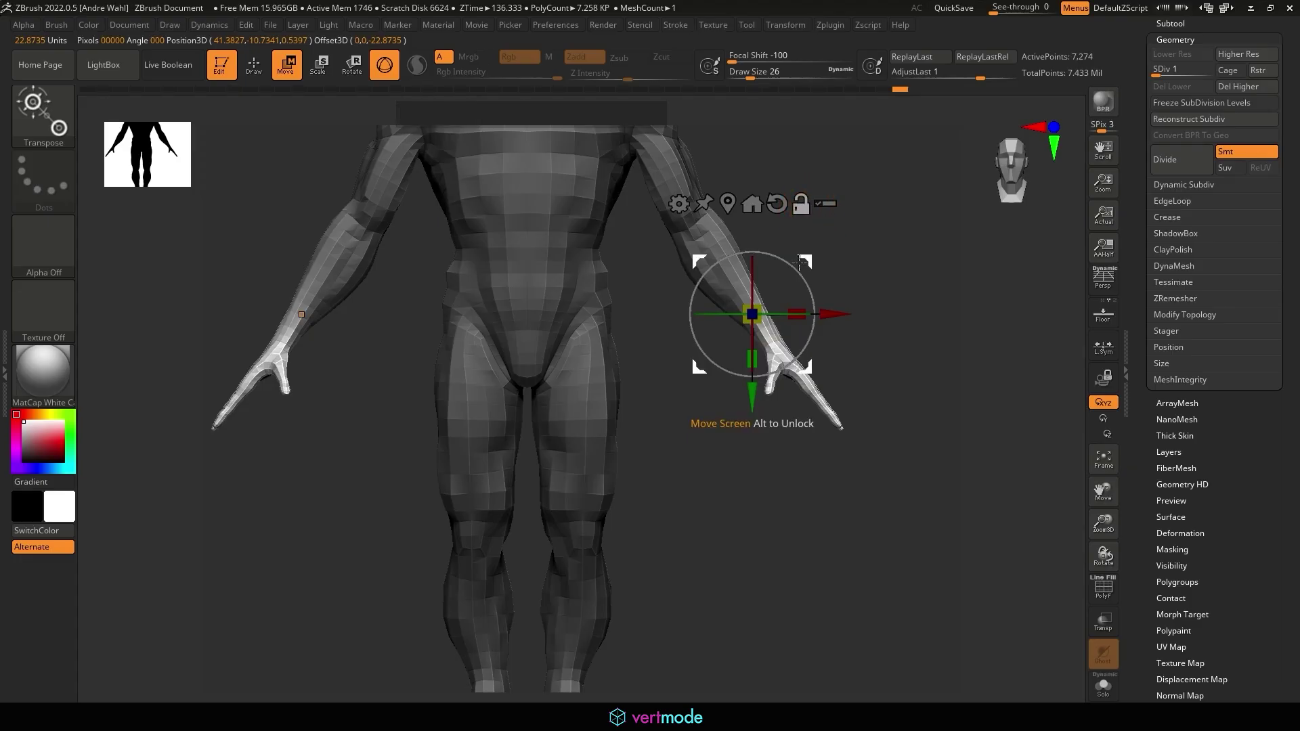
left_click_drag(792, 284, 797, 325)
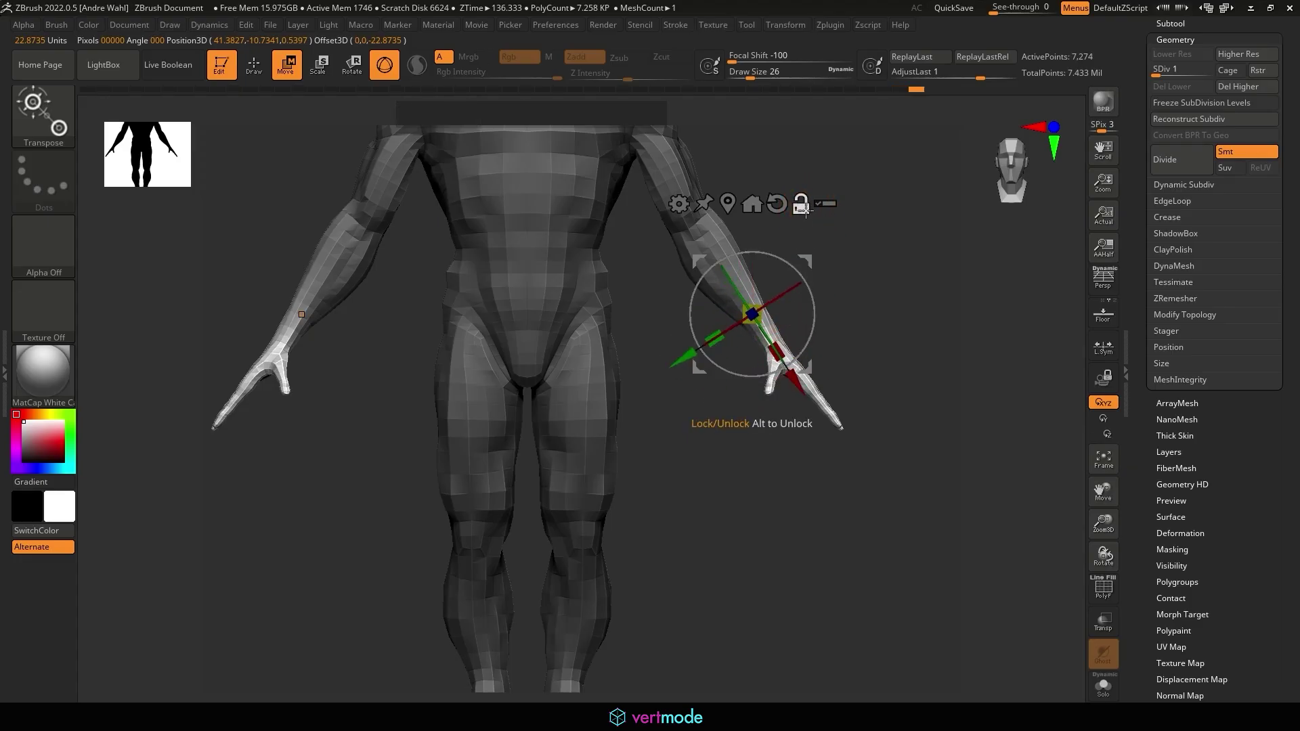
Step: Shorten both forearms by moving the hands about 0.06 toward the elbows, and clear the mask
left_click_drag(780, 378, 763, 361)
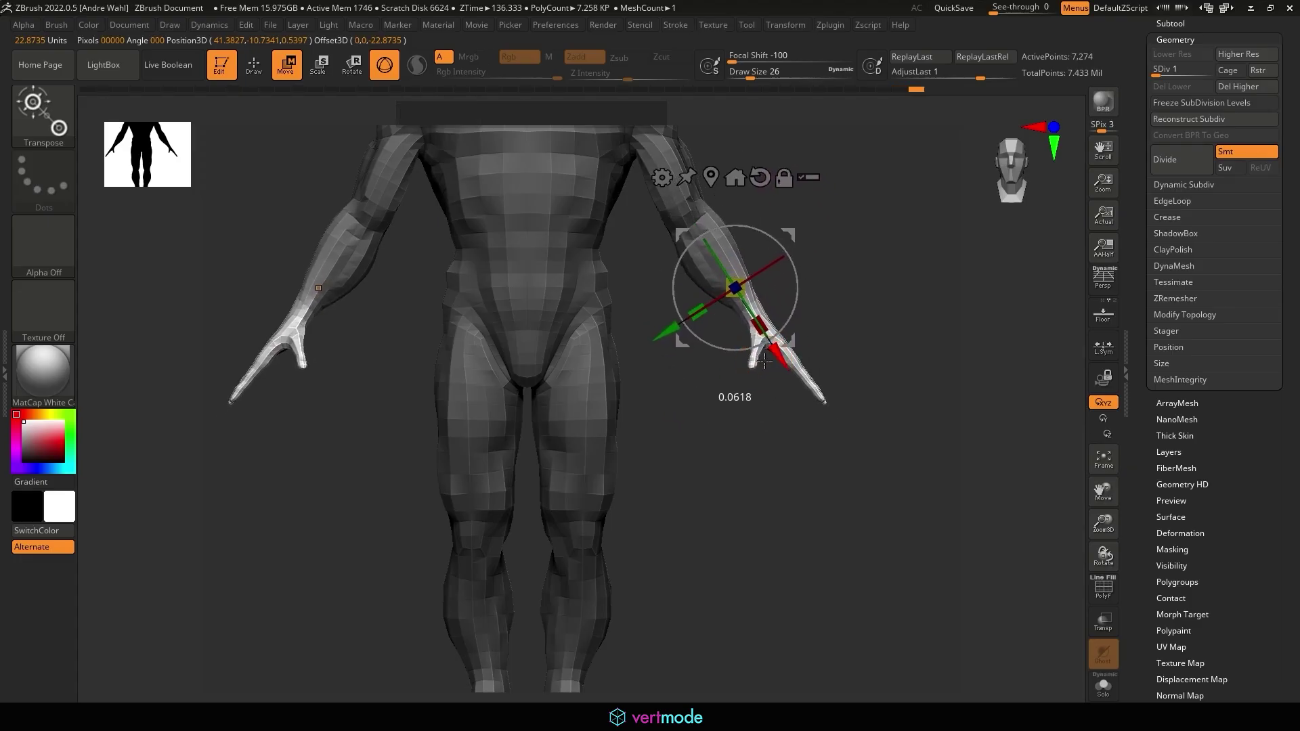
left_click_drag(843, 317, 839, 346)
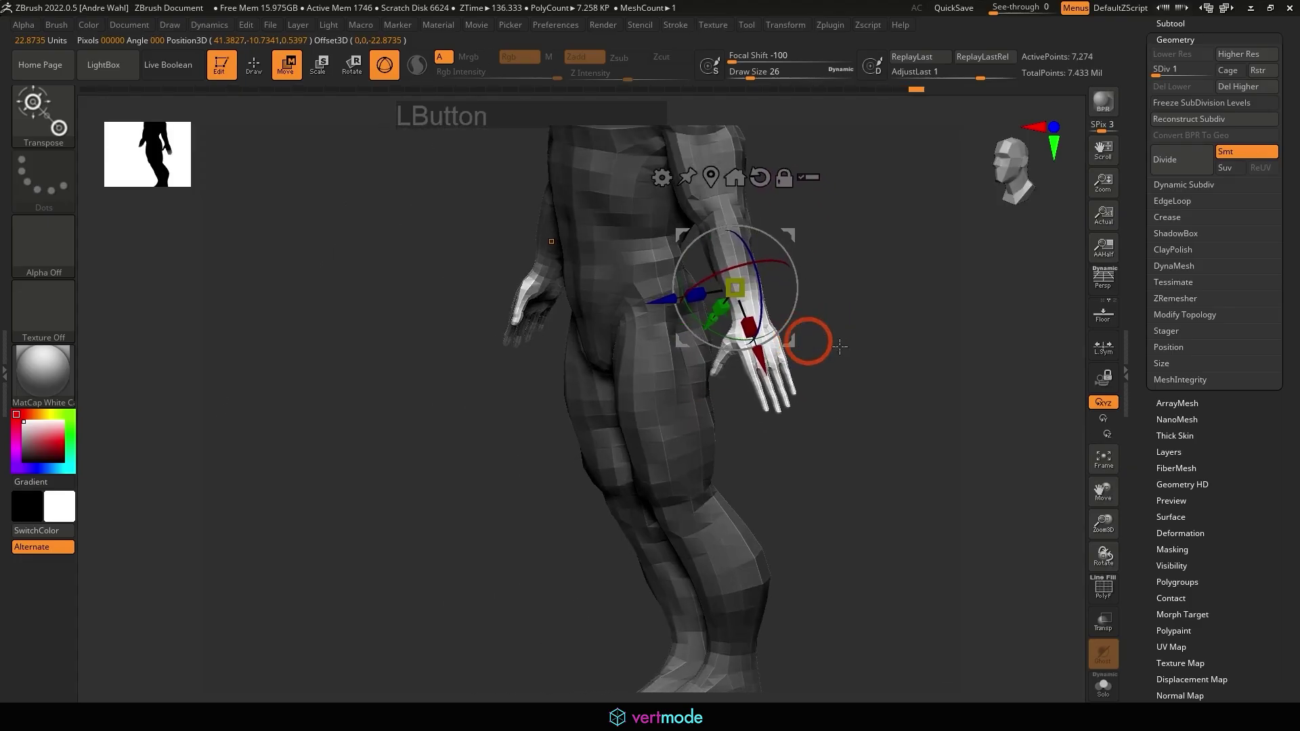
left_click(254, 73)
left_click_drag(853, 302, 868, 337, "ctrl")
mouse_move(874, 331)
left_mouse_down()
mouse_move(943, 327)
mouse_move(934, 352)
left_mouse_up()
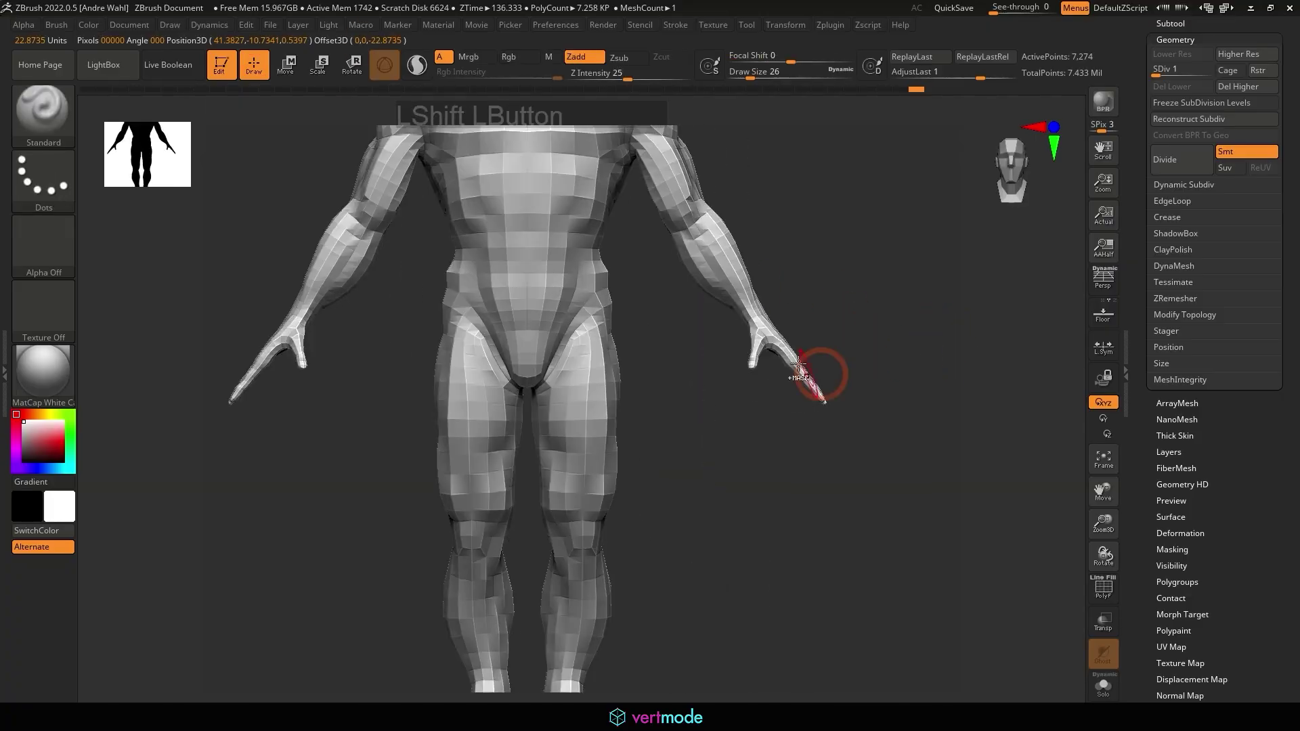
Step: Lasso-mask the hands, then invert and soften the mask so only the hands remain editable
mouse_move(789, 313)
left_mouse_down("ctrl")
mouse_move(783, 436)
mouse_move(687, 330)
left_mouse_up("ctrl")
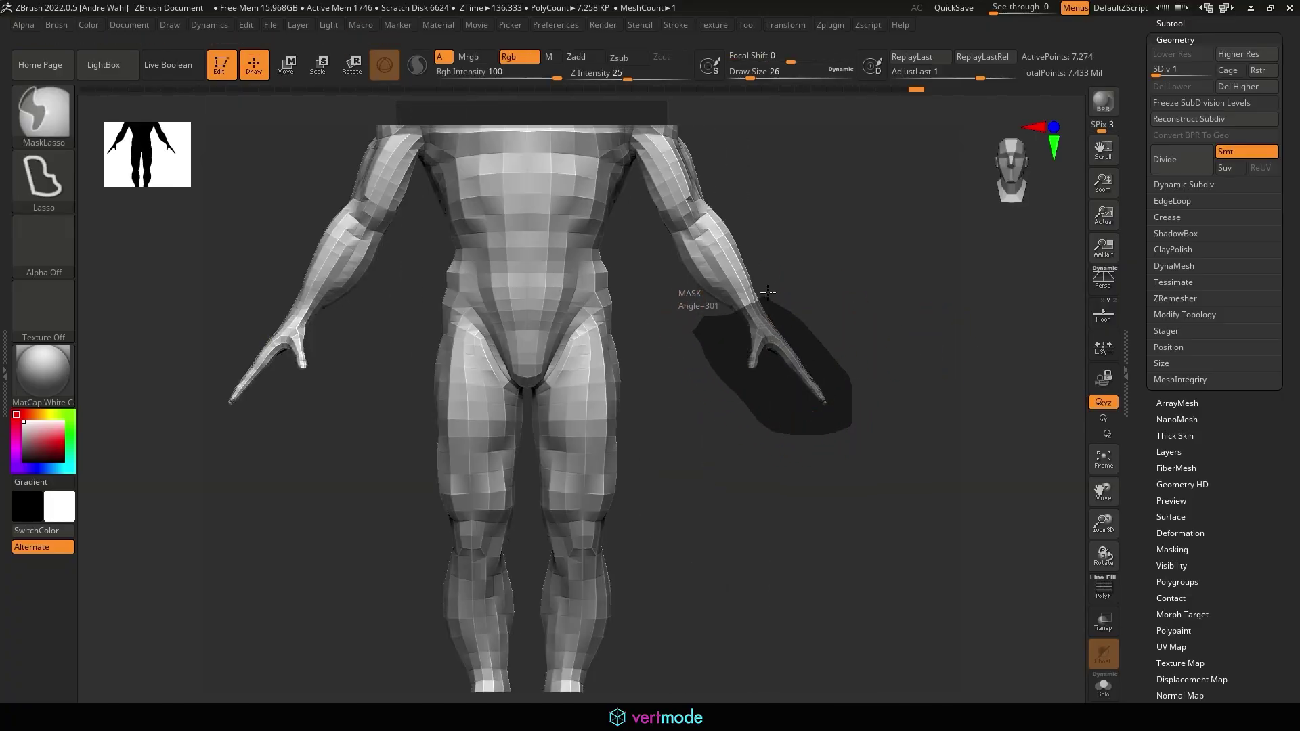
left_click_drag(767, 292, 772, 290, "ctrl")
left_click(821, 318, "ctrl")
left_click(761, 306, "ctrl")
mouse_move(885, 355)
left_mouse_down("alt")
mouse_move(790, 302)
mouse_move(806, 383)
mouse_move(644, 296)
mouse_move(700, 276)
left_mouse_up("alt")
key("ctrl+z")
key("ctrl+z")
left_click(751, 279, "ctrl")
left_click(711, 270, "ctrl")
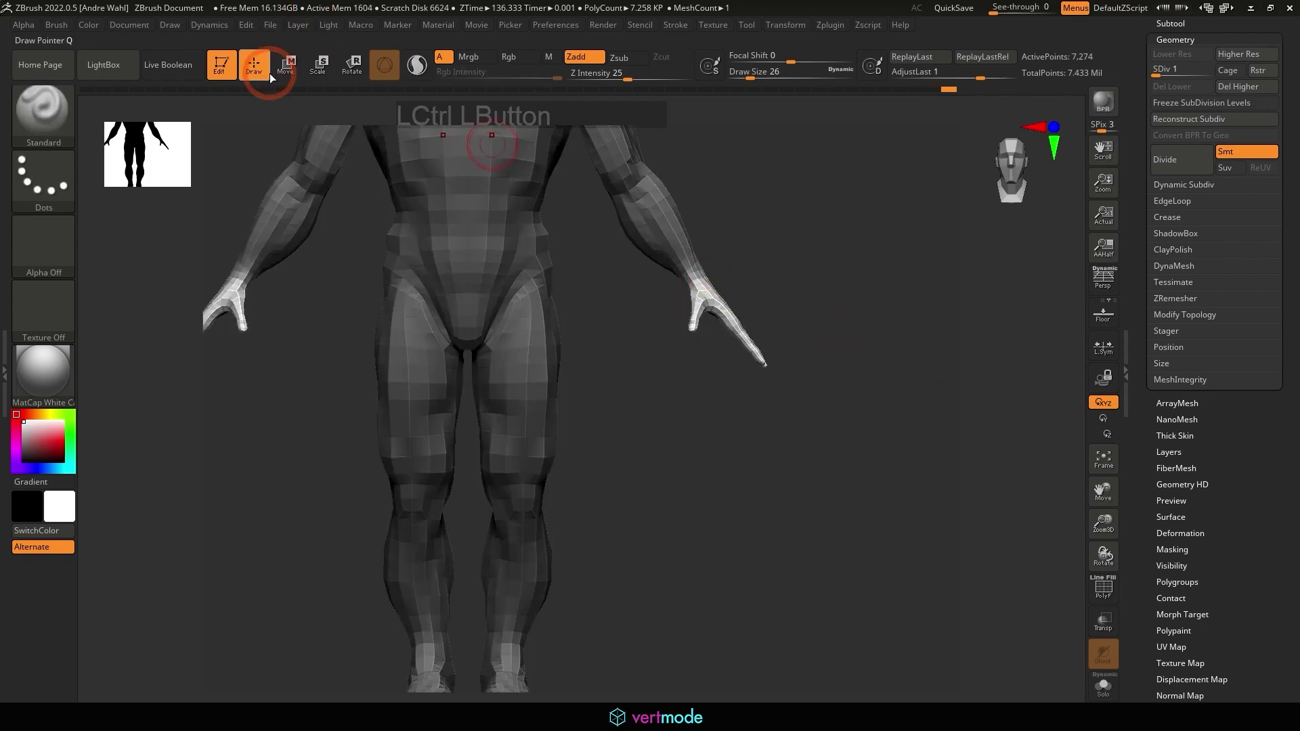
Step: Move the unlocked transform gizmo onto the wrist and try scaling the hands uniformly from there
left_click(281, 69)
mouse_move(792, 244)
left_mouse_down()
mouse_move(740, 279)
mouse_move(810, 278)
mouse_move(791, 244)
left_mouse_up()
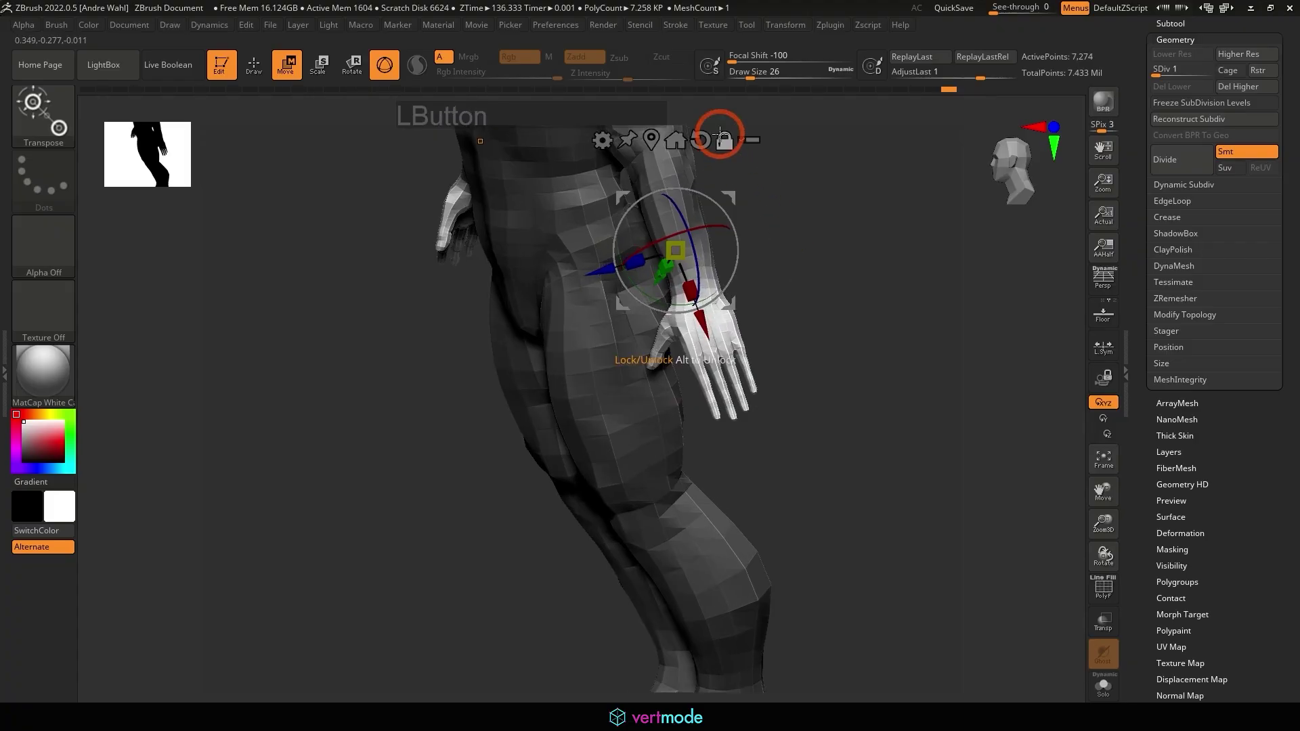
left_click_drag(700, 329, 708, 365)
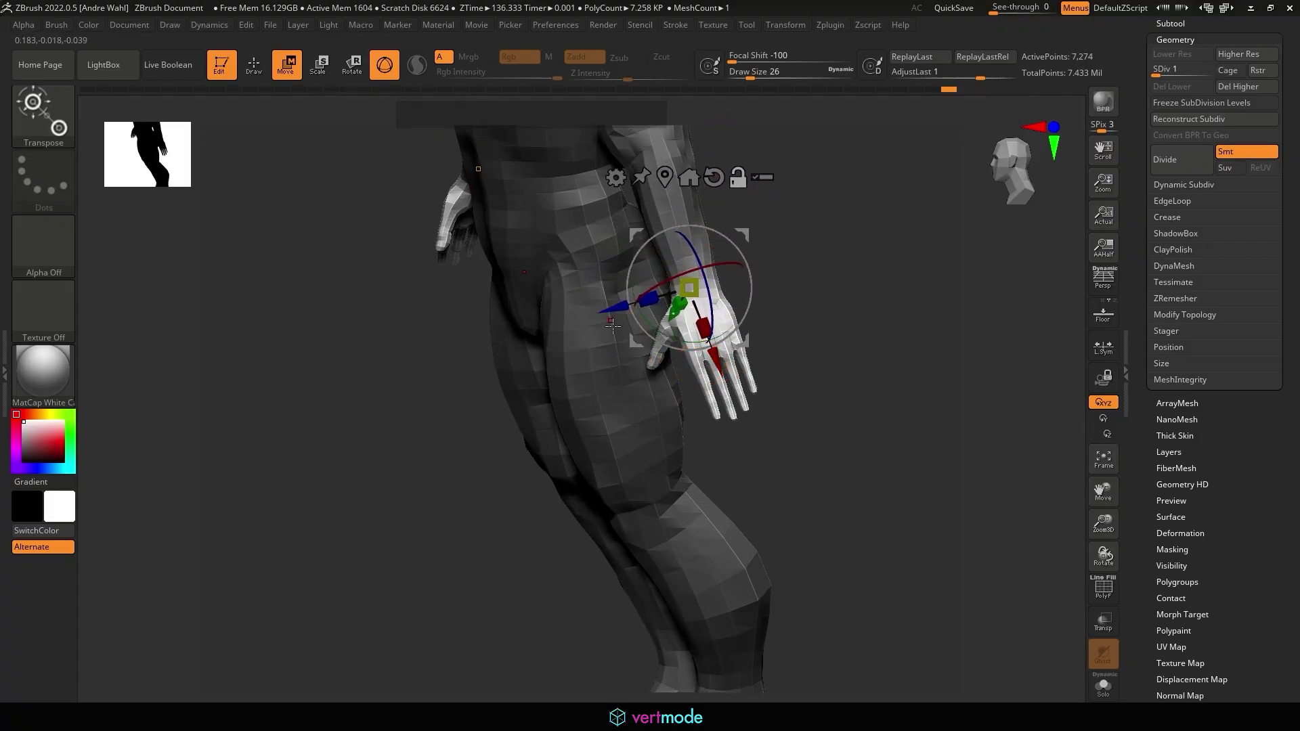
left_click_drag(615, 317, 626, 316)
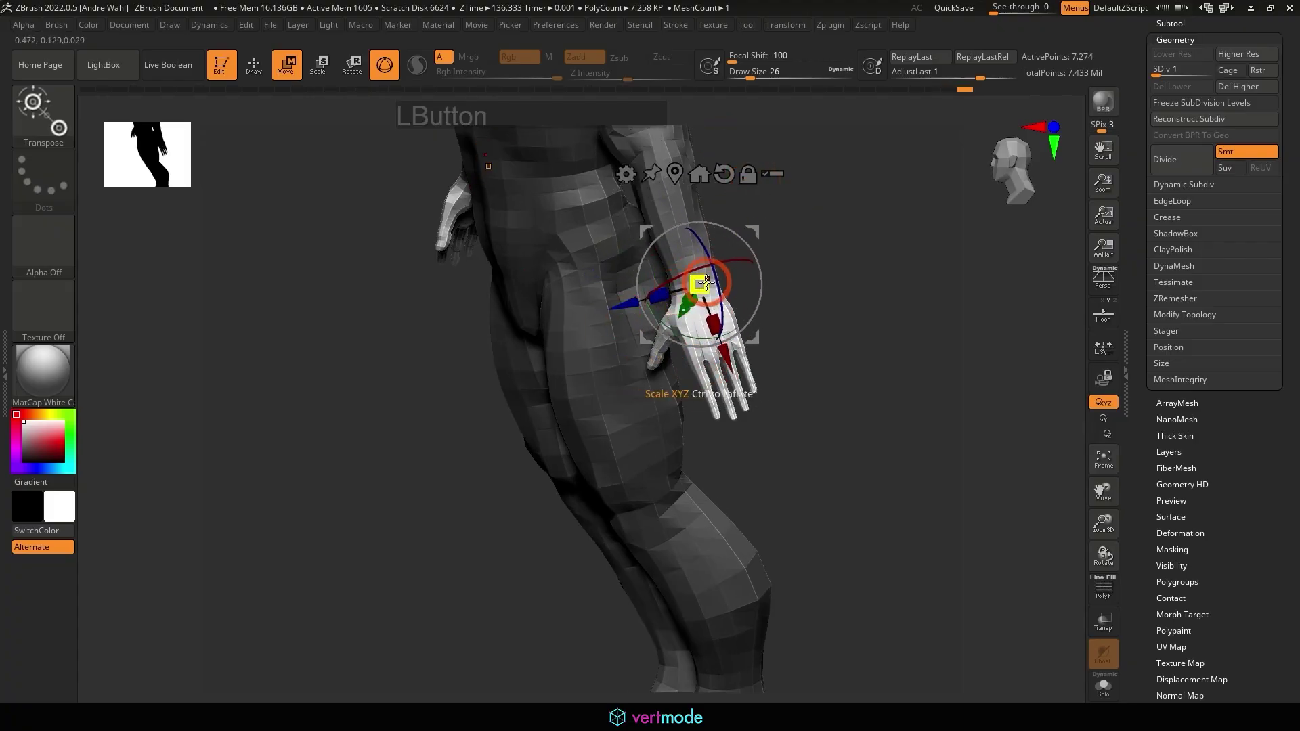
left_click_drag(706, 282, 876, 325)
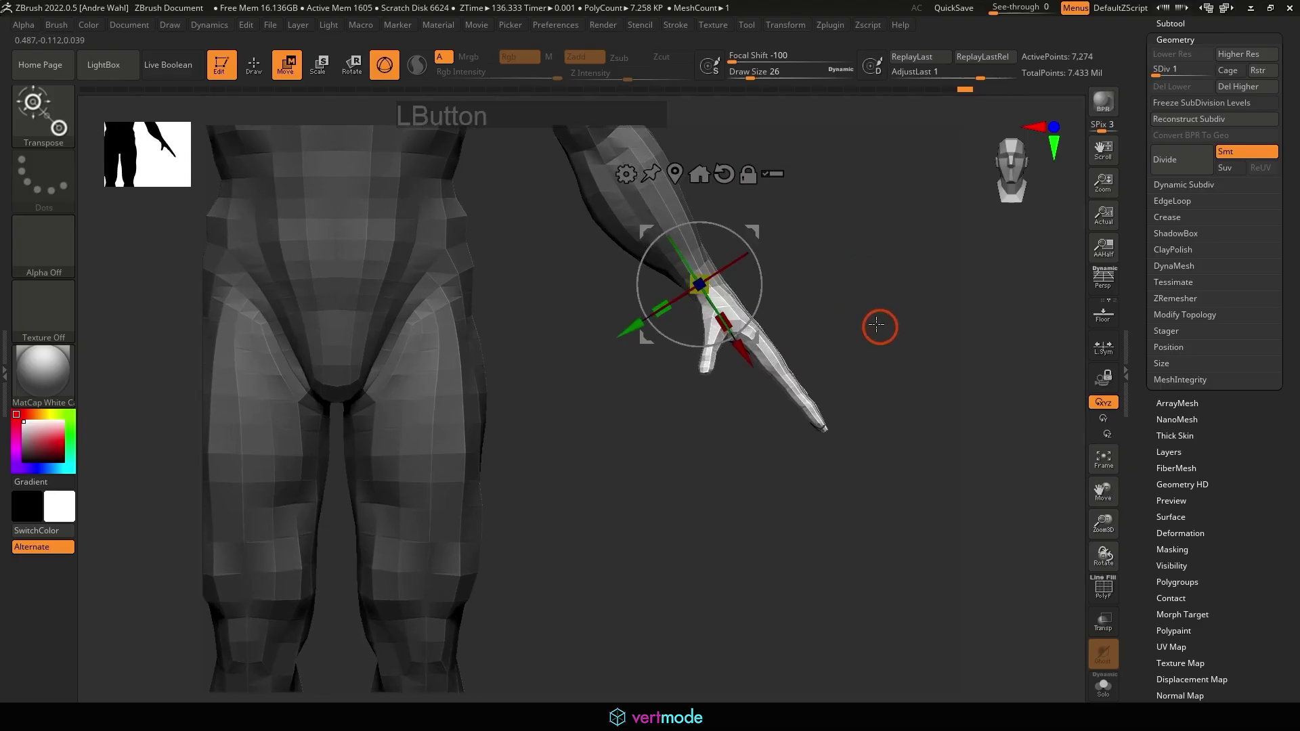
key("ctrl+z")
Step: Shift the transform gizmo to the middle of the hand and thicken the hands along its Y axis
left_click(750, 177)
left_click_drag(743, 357, 800, 423)
left_click_drag(760, 369, 779, 375)
key("ctrl+z")
left_click(798, 259)
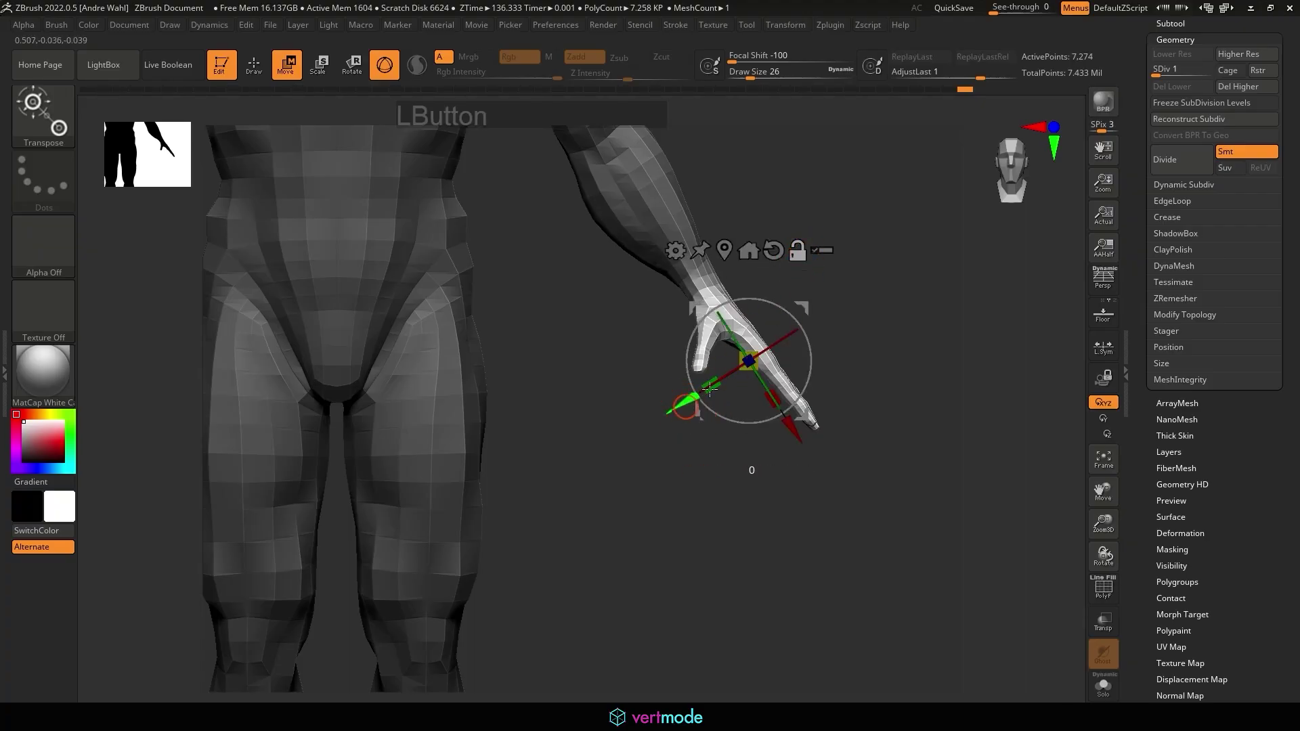
left_click_drag(709, 388, 682, 383)
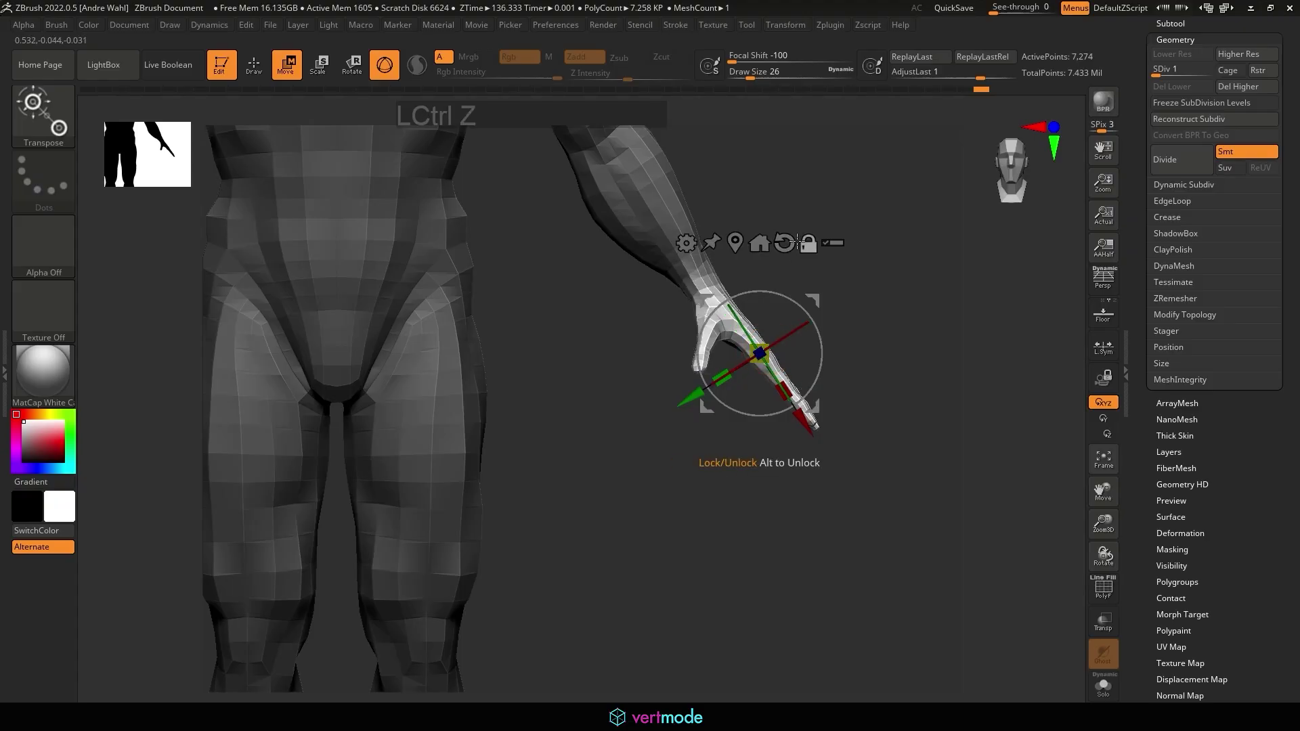
Step: Try to enlarge the hands from a gizmo placed at the wrist and reposition them, and undo those changes
left_click_drag(801, 420, 734, 357)
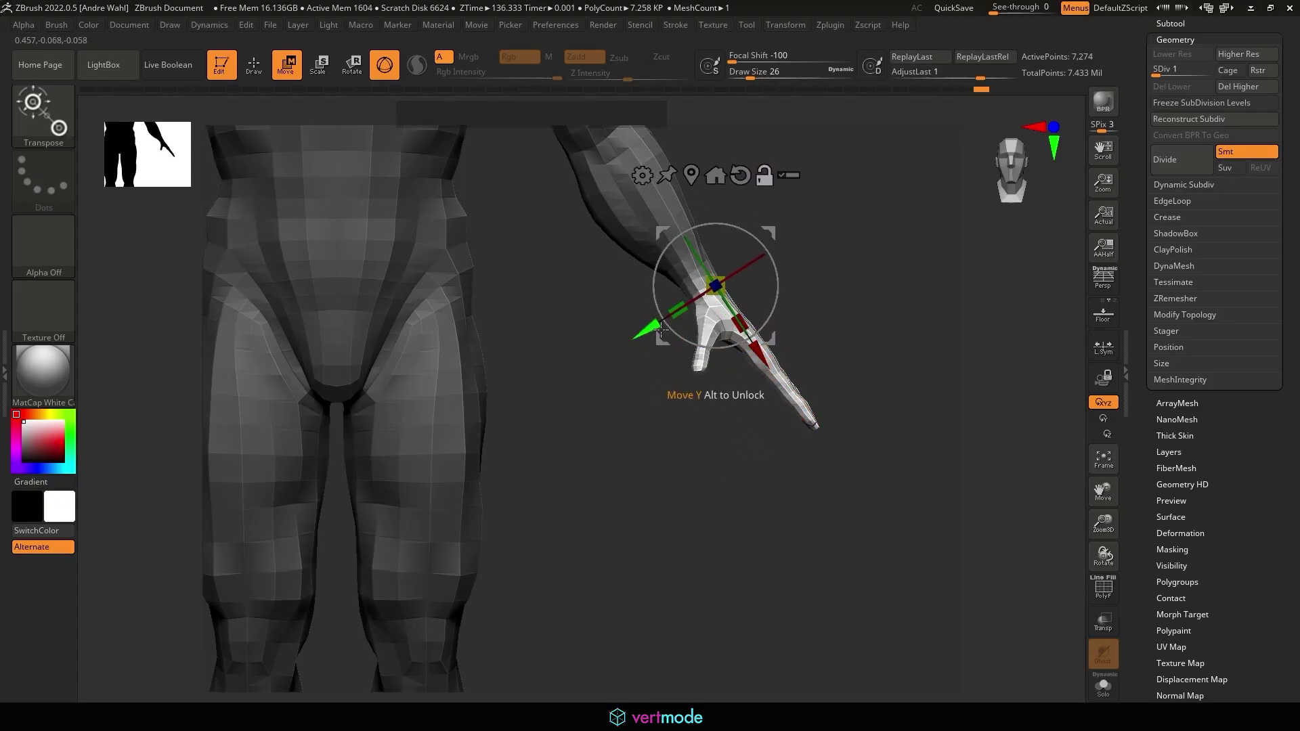
left_click_drag(641, 333, 631, 335)
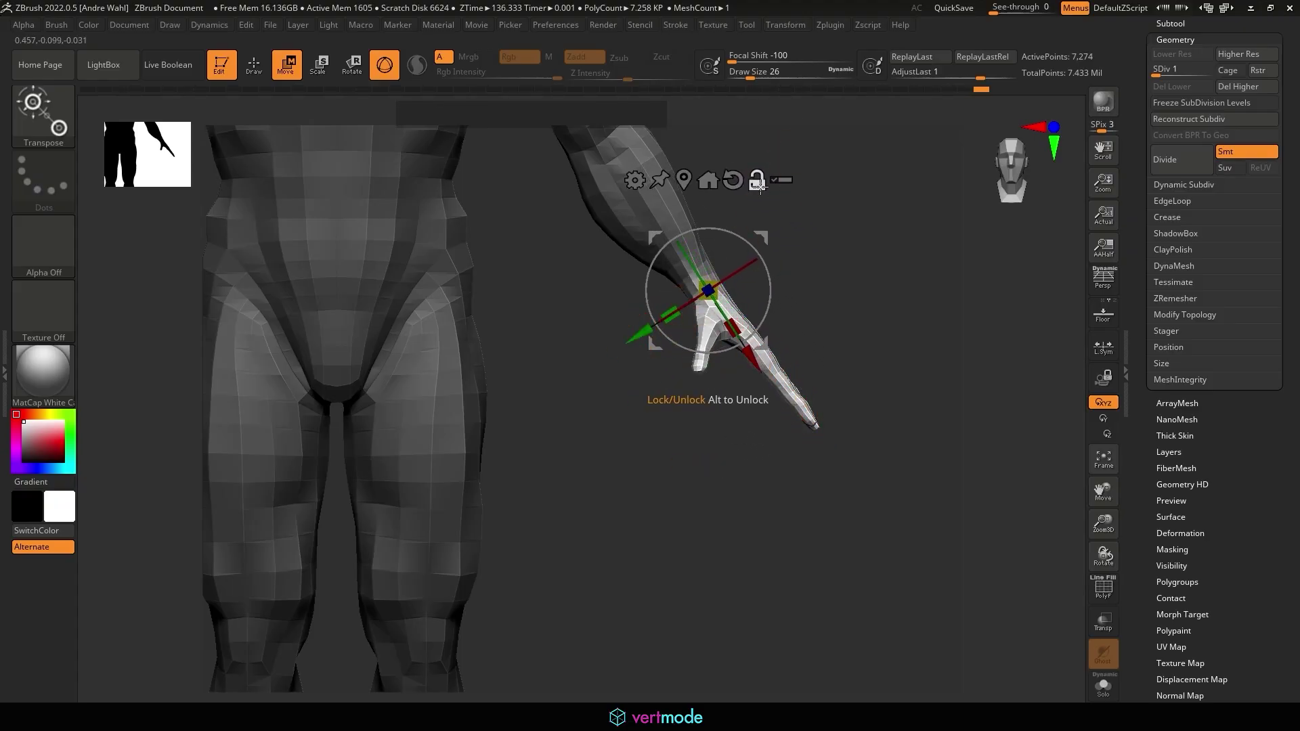
left_click_drag(731, 291, 758, 301)
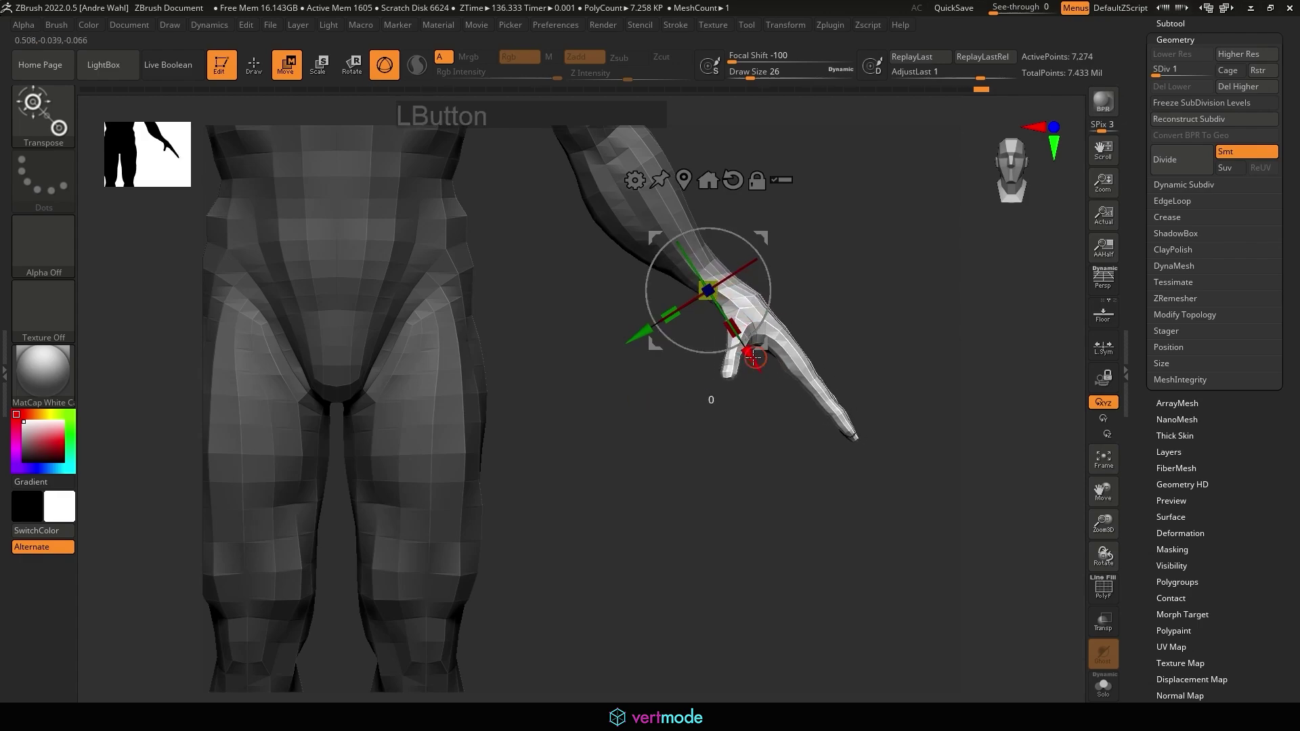
left_click_drag(753, 358, 745, 345)
left_click_drag(624, 331, 598, 343)
left_click(261, 67)
left_click_drag(847, 305, 798, 272, "alt")
mouse_move(792, 272)
left_mouse_down()
mouse_move(690, 270)
mouse_move(785, 304)
mouse_move(836, 380)
left_mouse_up()
key("ctrl+z")
key("ctrl+z")
key("ctrl+z")
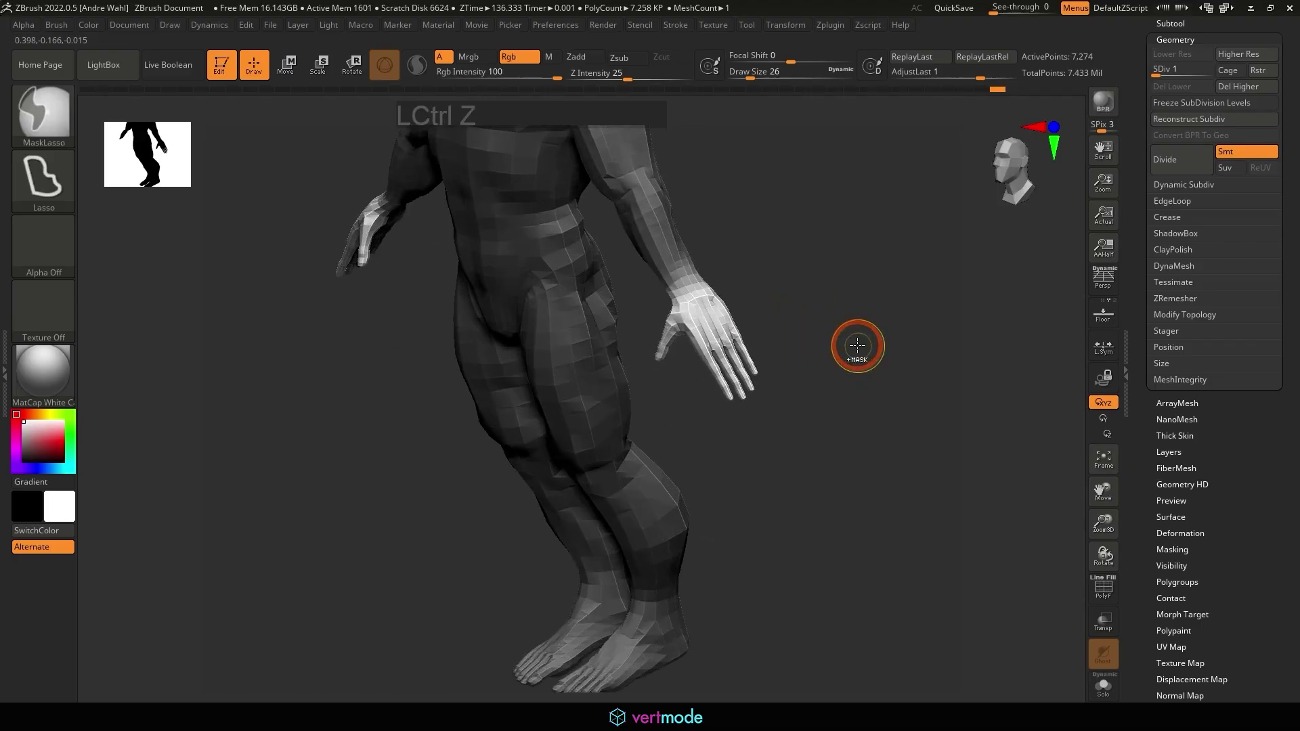
Step: Choose the Magnify brush and try enlarging the fingers at draw size 42, undoing the unwanted strokes
left_click_drag(828, 276, 745, 321, "alt")
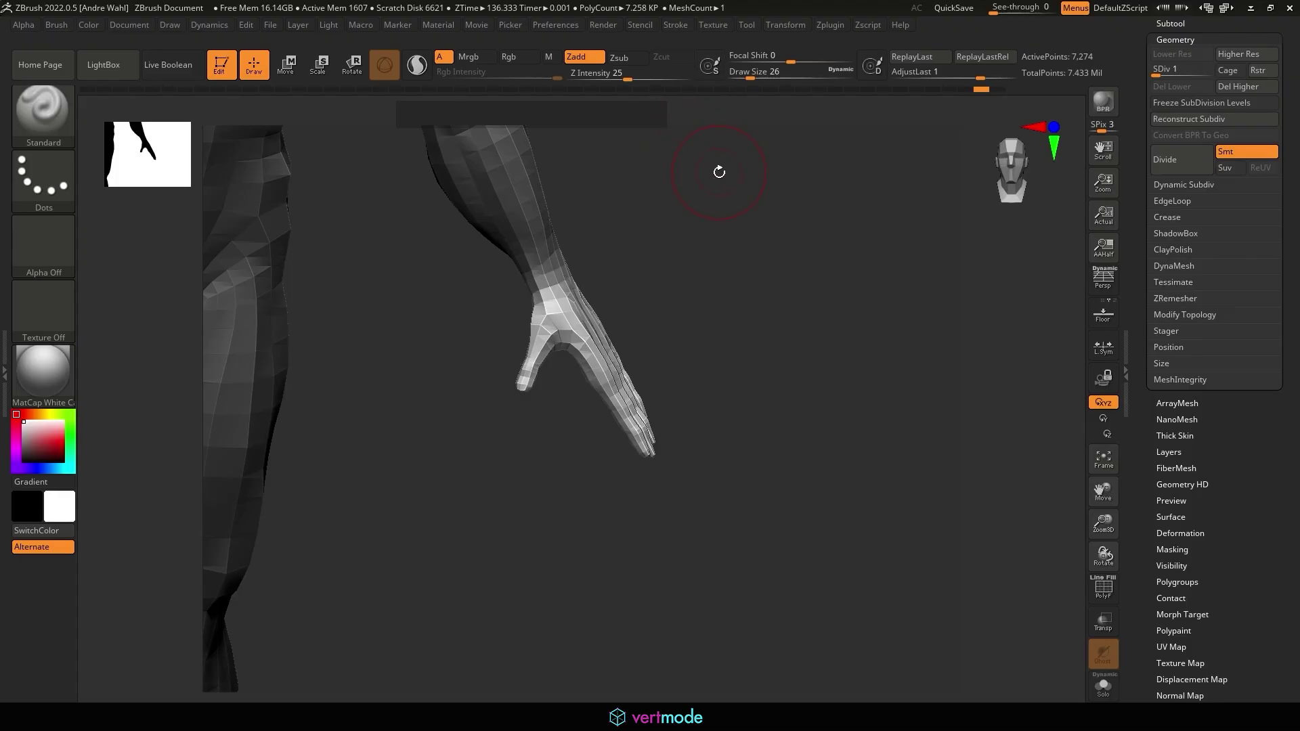
key("b")
key("m")
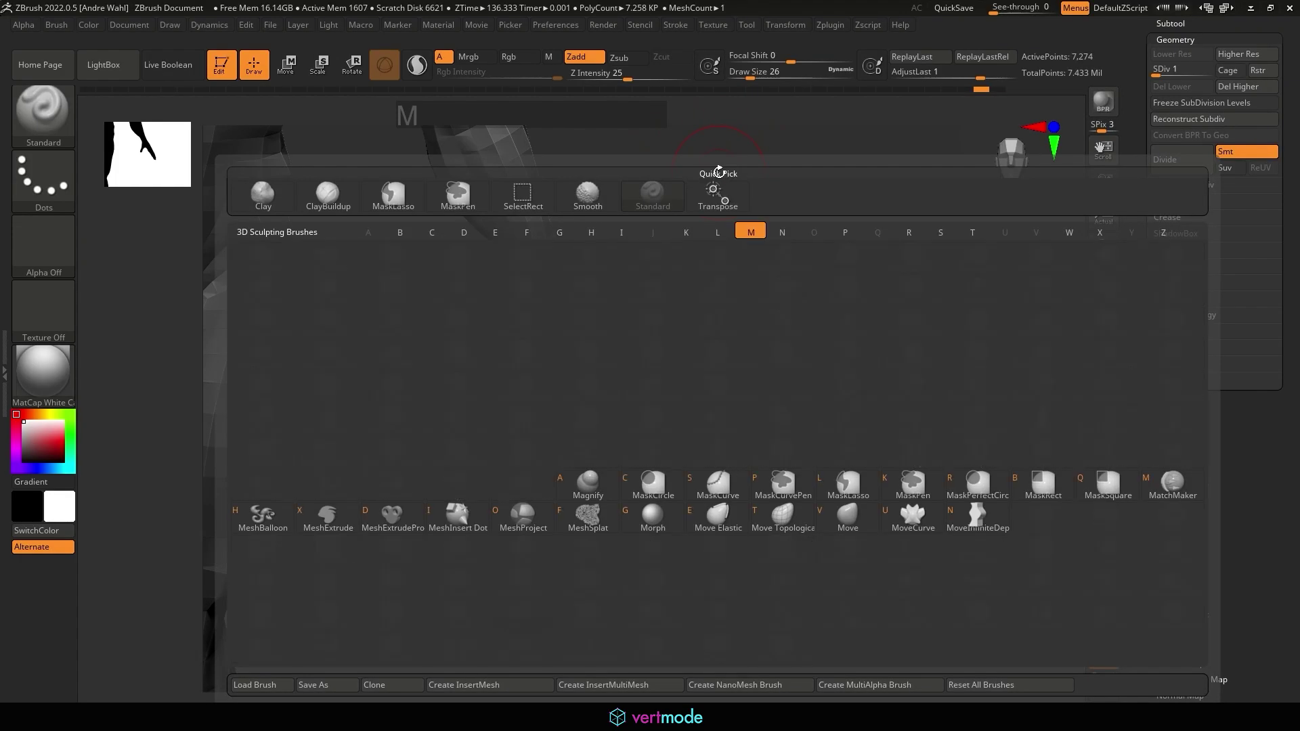
left_click(589, 482)
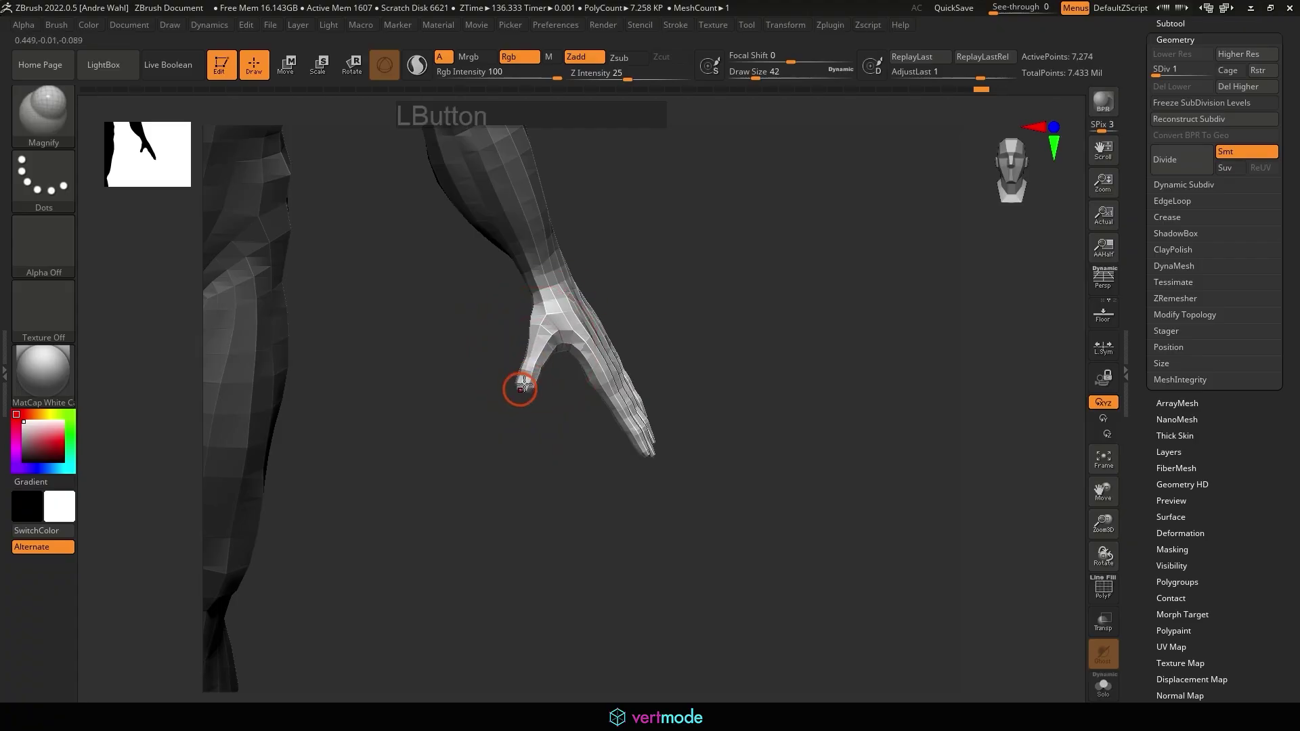
left_click_drag(512, 417, 699, 371)
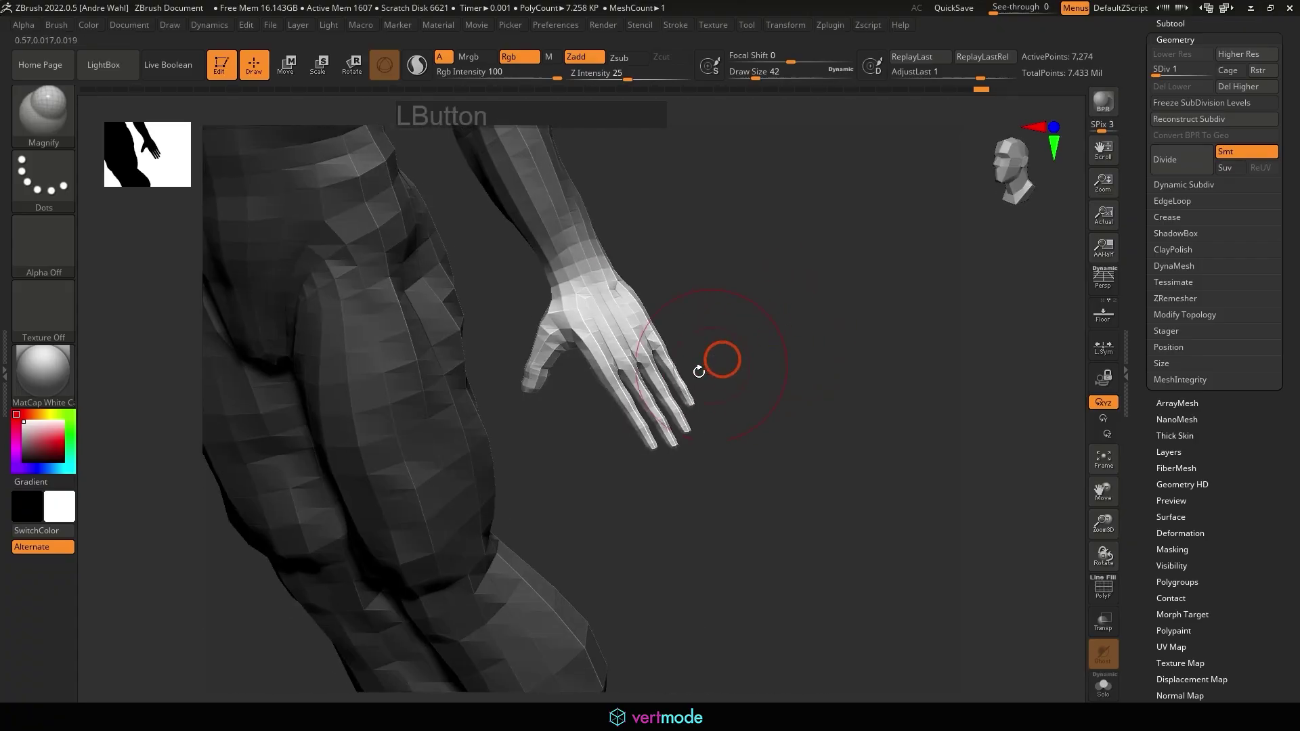
left_click_drag(738, 427, 708, 498)
left_click_drag(644, 368, 635, 369)
key("ctrl+z")
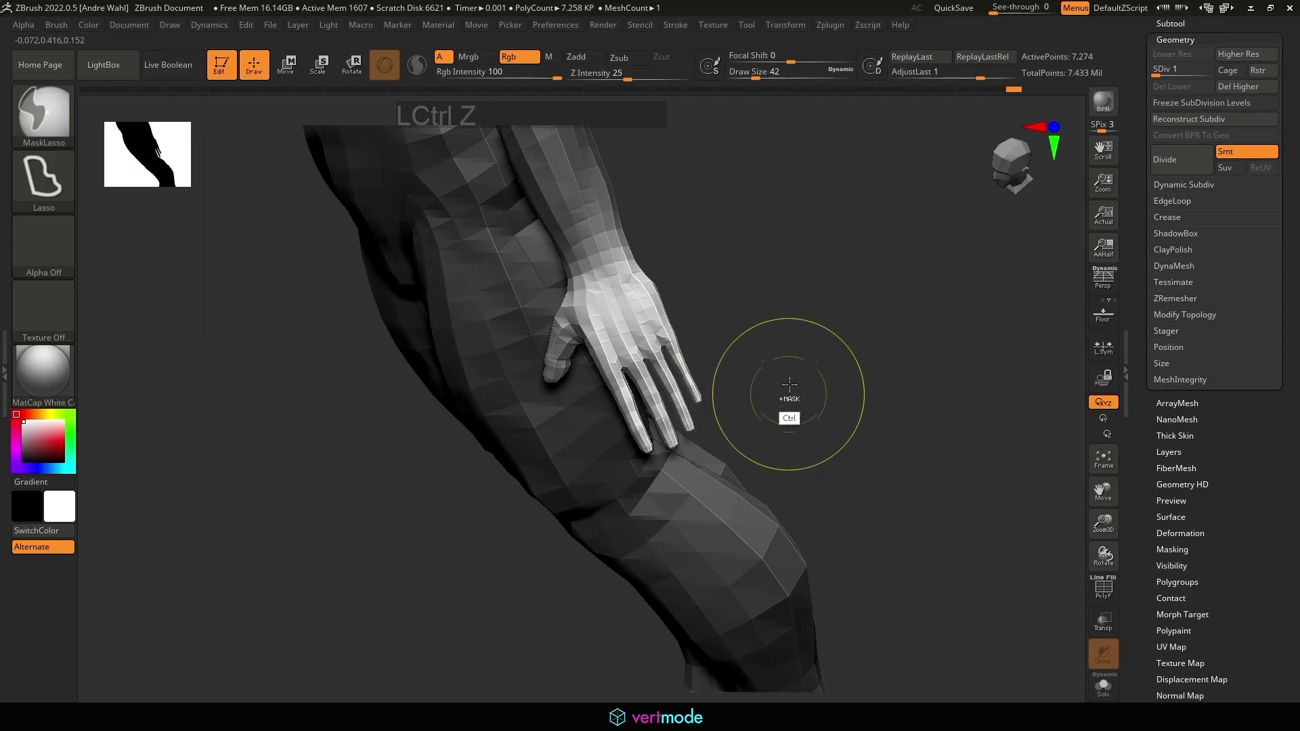
mouse_move(790, 415)
left_mouse_down("alt")
mouse_move(778, 319)
mouse_move(814, 357)
mouse_move(792, 415)
mouse_move(810, 397)
mouse_move(784, 418)
left_mouse_up("alt")
key("ctrl+z")
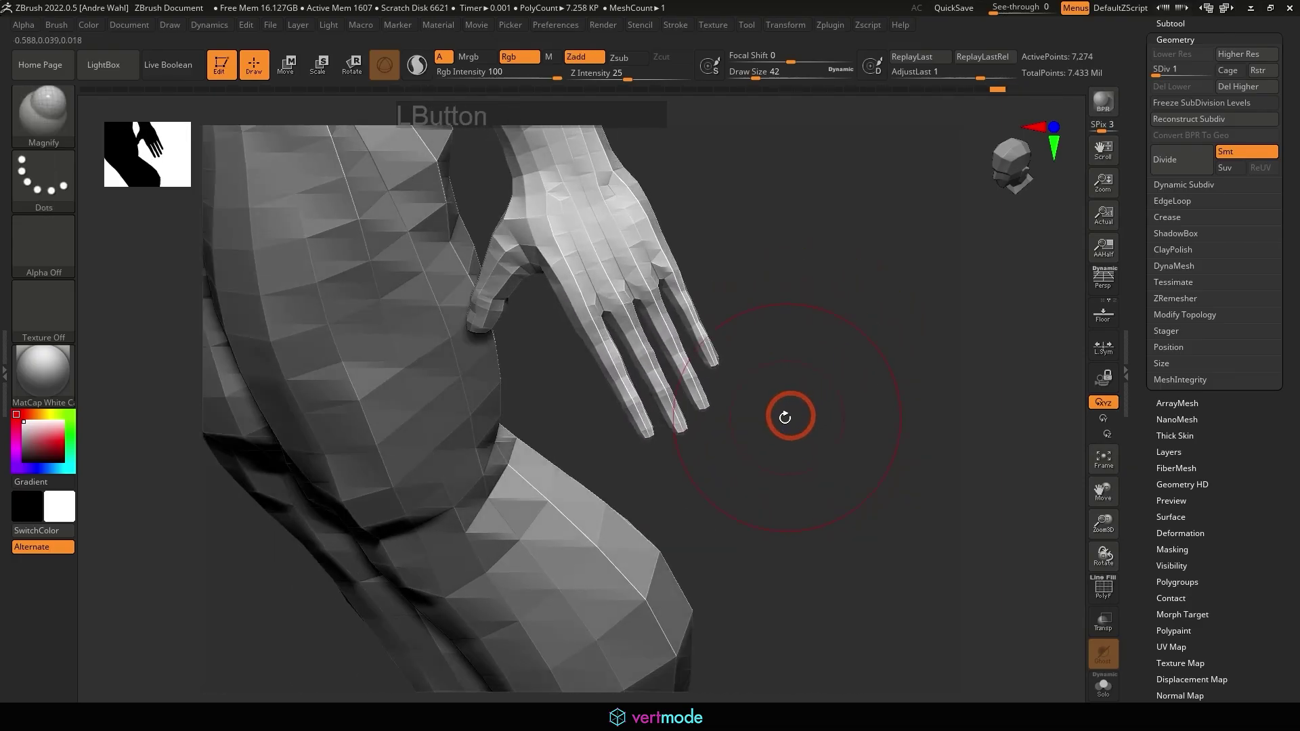
Step: Lasso-mask the index finger and invert the mask so only that finger can be sculpted
left_click_drag(621, 456, 564, 294, "ctrl")
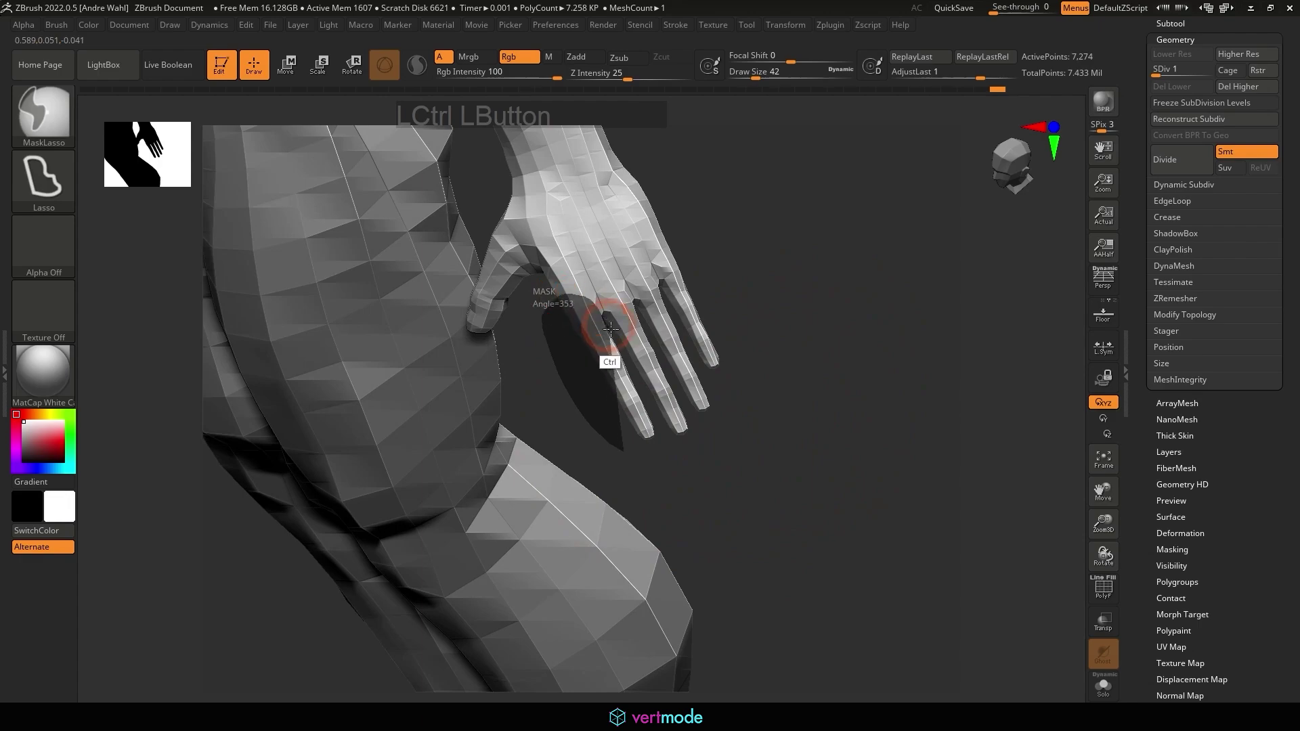
left_click_drag(653, 409, 686, 462, "ctrl")
left_click(719, 454, "ctrl")
key("ctrl+z")
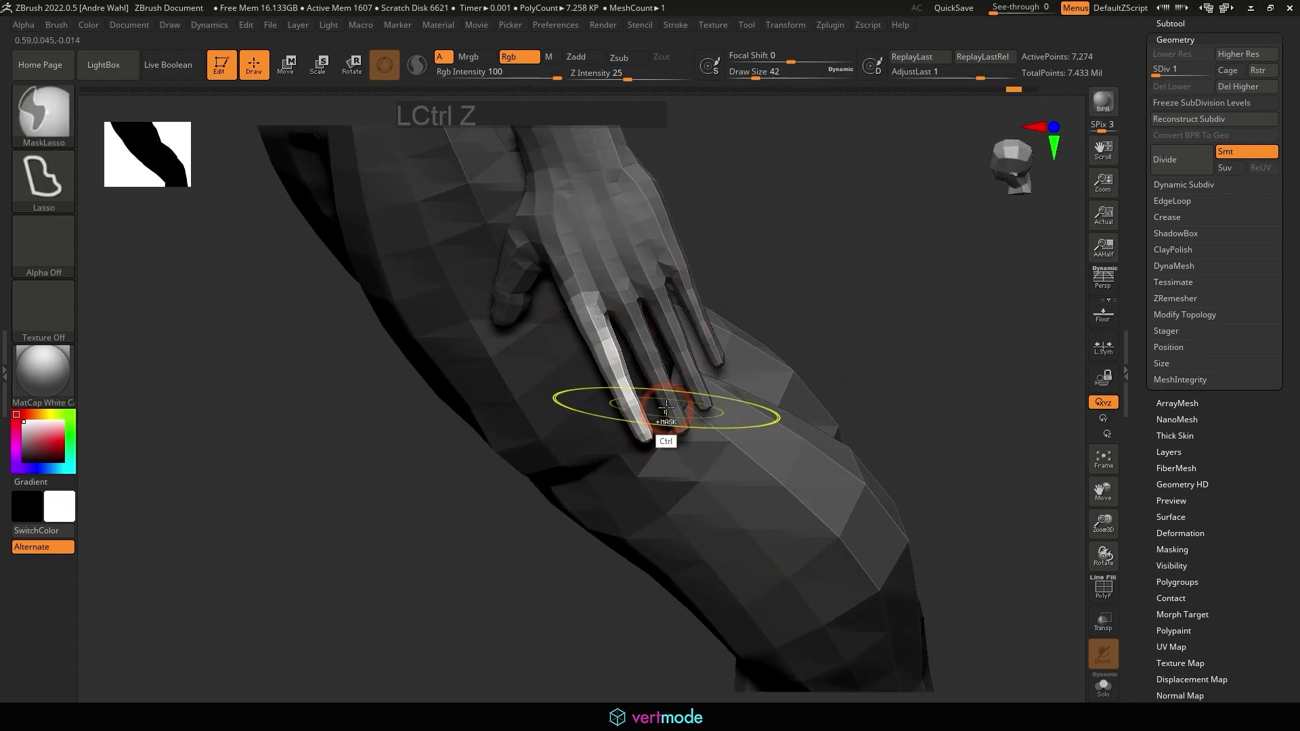
key("ctrl+z")
left_click(786, 318, "ctrl")
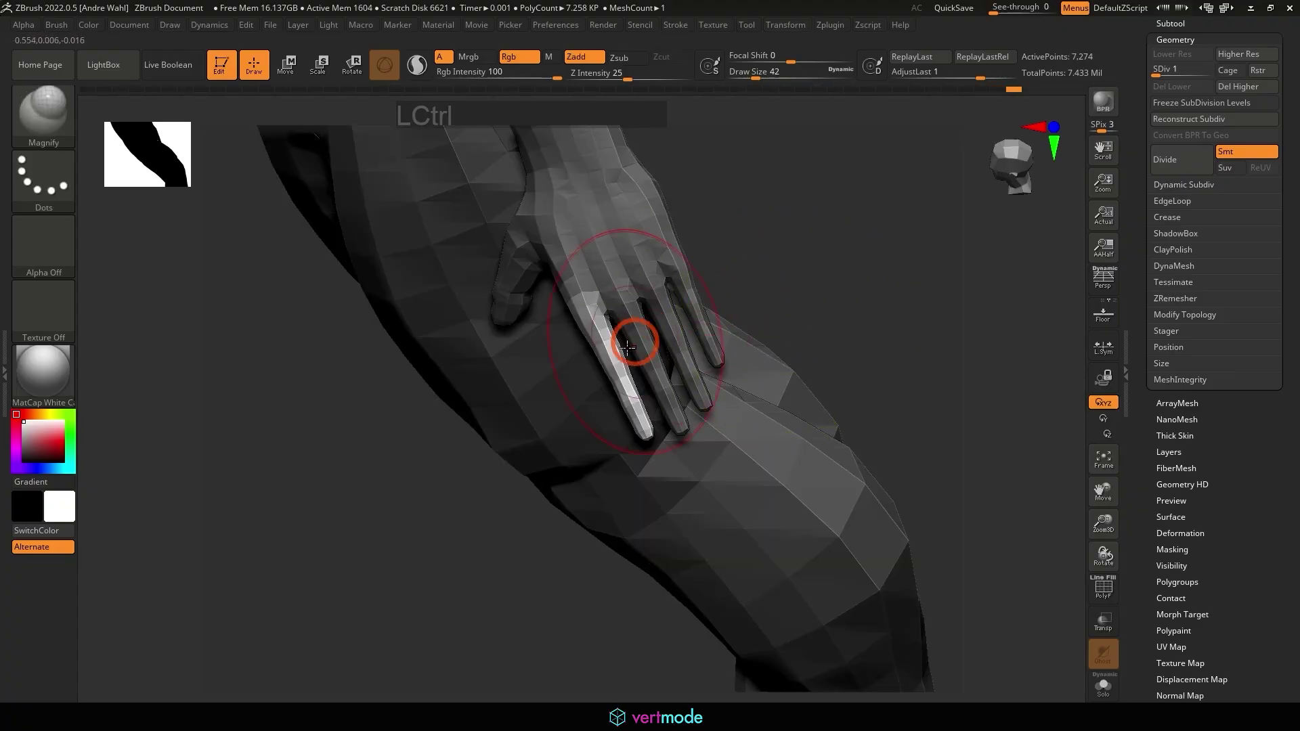
Step: Choose the Inflat brush and thicken the index finger
key("b")
key("i")
key("n")
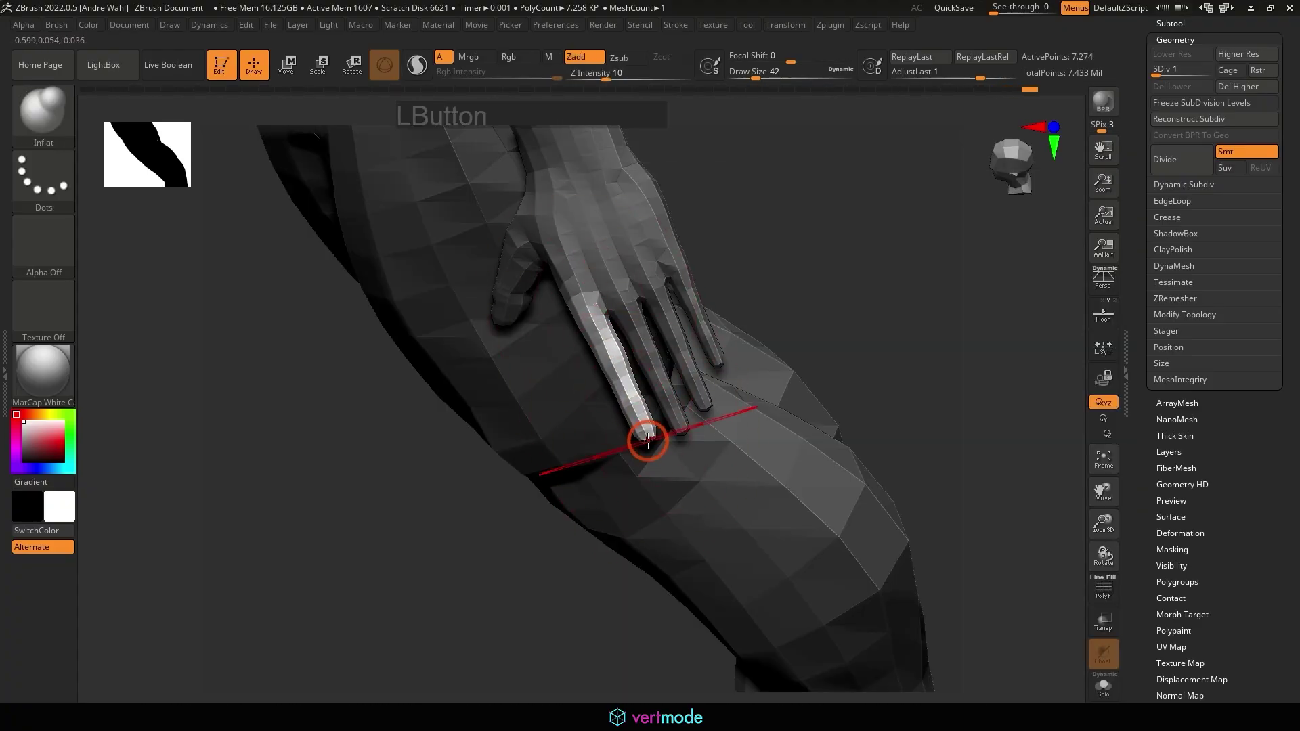
Step: Mask the index, ring and little fingers, and inflate the middle finger along its length
left_click(780, 279, "ctrl")
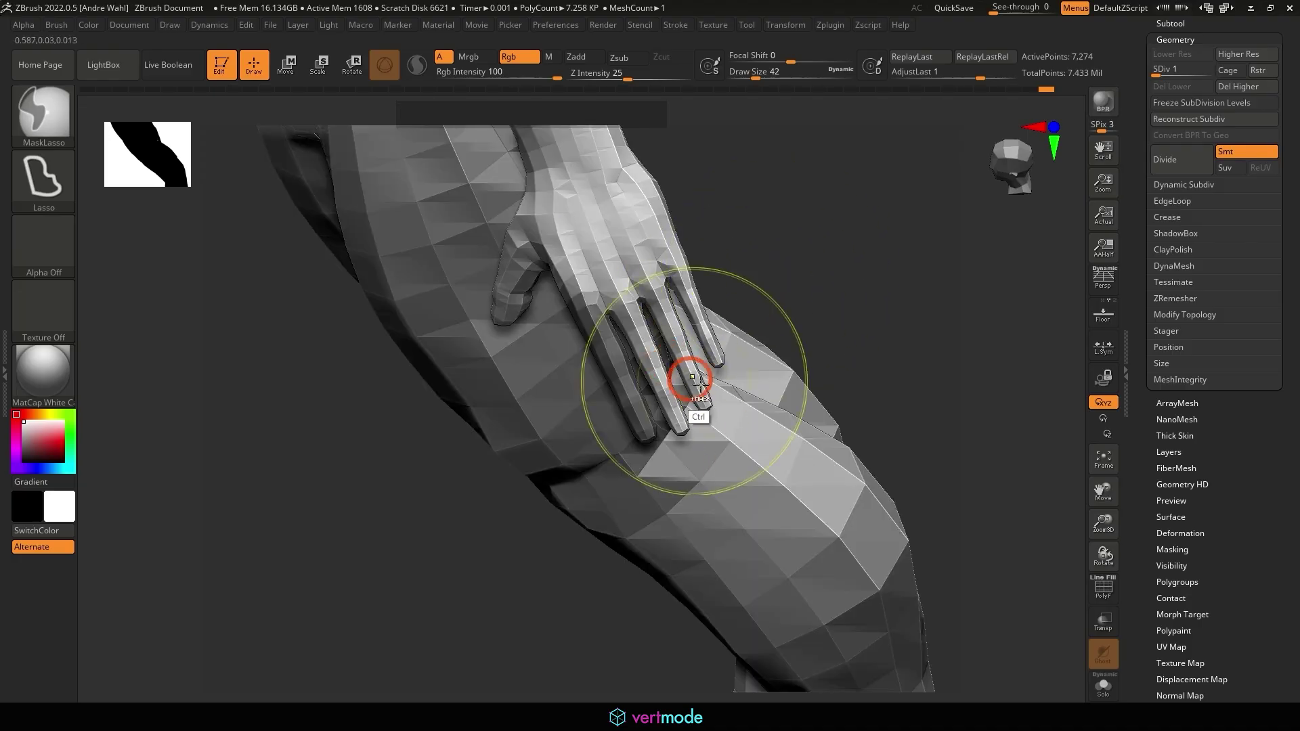
left_click_drag(728, 283, 718, 424, "ctrl")
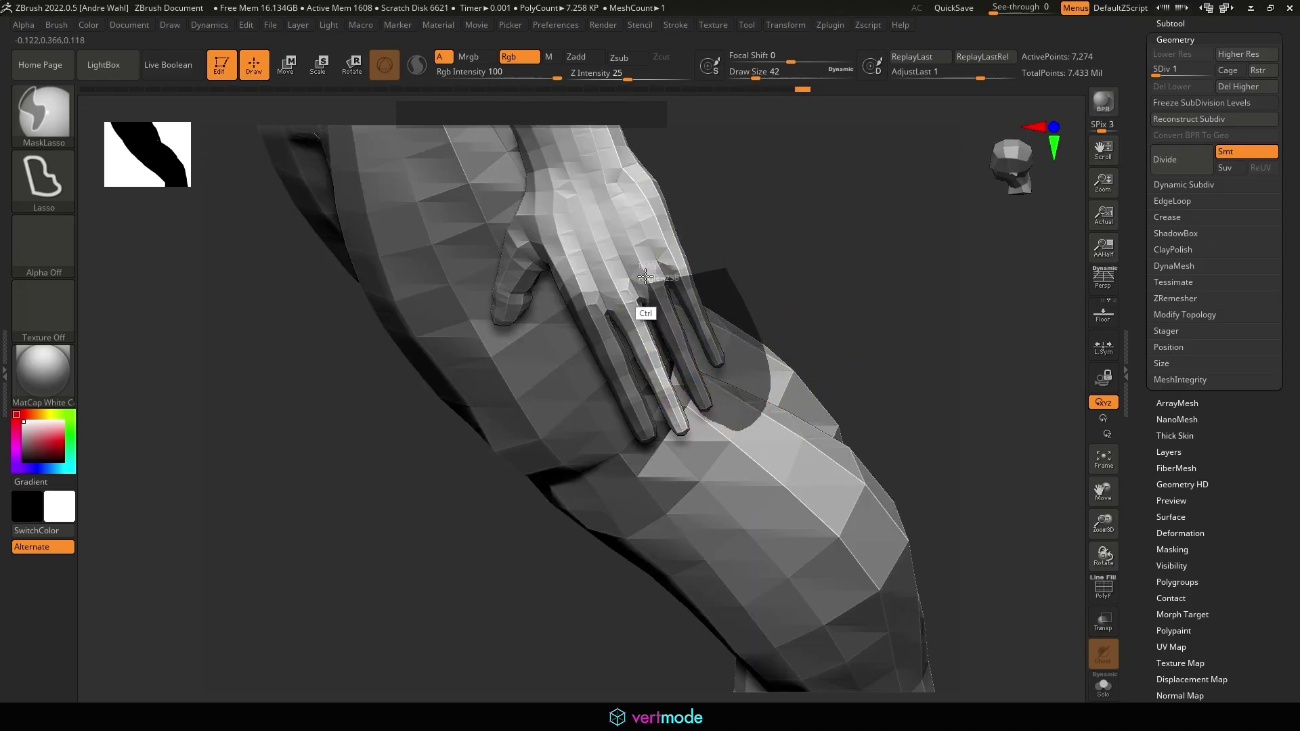
left_click_drag(645, 276, 662, 250, "ctrl")
left_click_drag(803, 232, 771, 278)
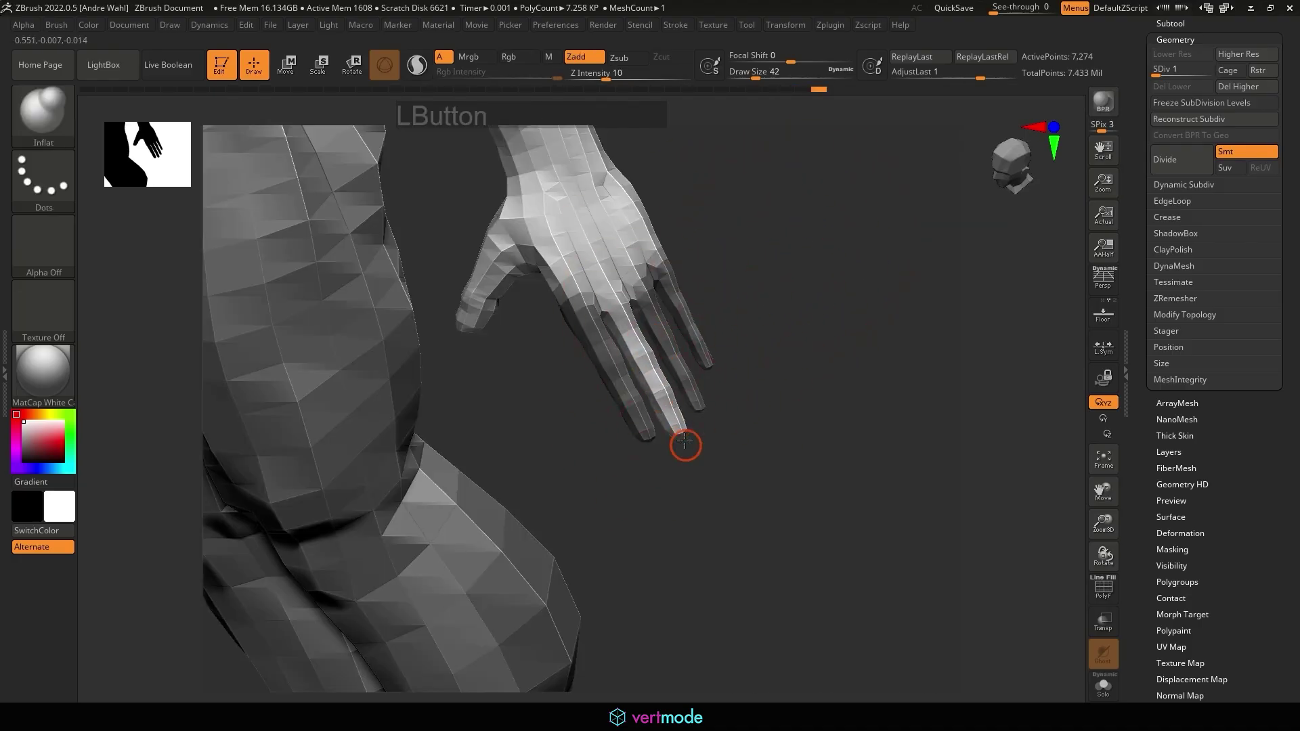
left_click_drag(726, 493, 629, 326)
Step: Clear the mask from the fingers
left_click(790, 323, "ctrl")
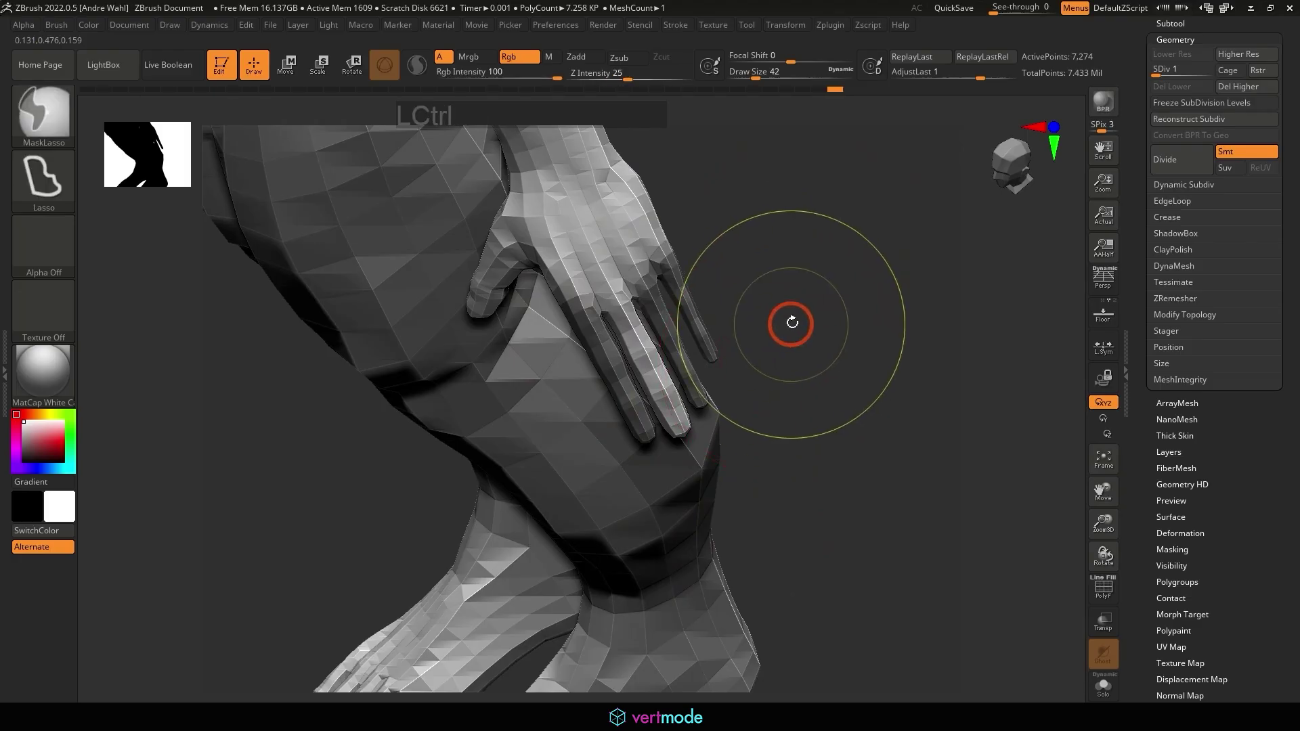
left_click(663, 448, "ctrl")
left_click(806, 369, "ctrl")
left_click_drag(815, 396, 848, 394, "ctrl")
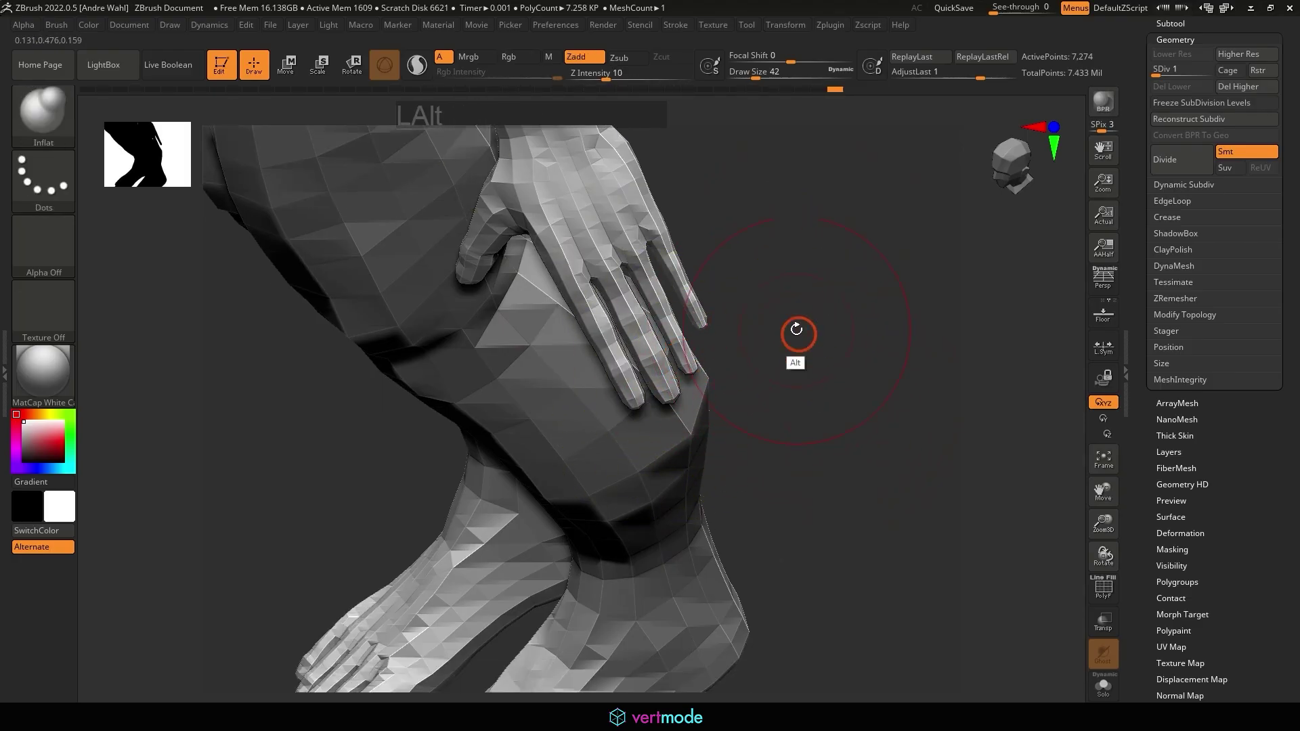
Step: Lasso-mask the ring and little fingers and invert the mask so only those two can be sculpted
left_click_drag(797, 330, 735, 332, "alt")
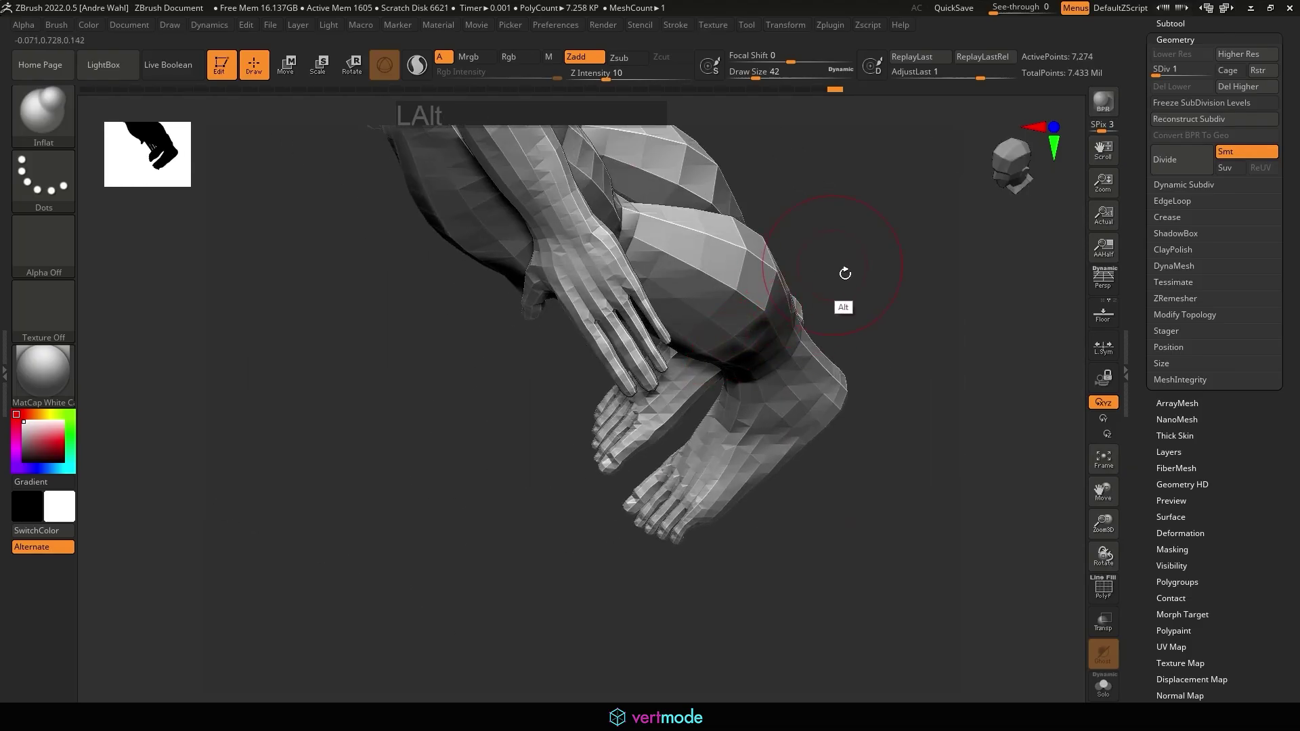
mouse_move(845, 272)
left_mouse_down("alt")
mouse_move(941, 293)
mouse_move(975, 253)
mouse_move(959, 262)
left_mouse_up("alt")
left_click_drag(722, 314, 751, 436, "ctrl")
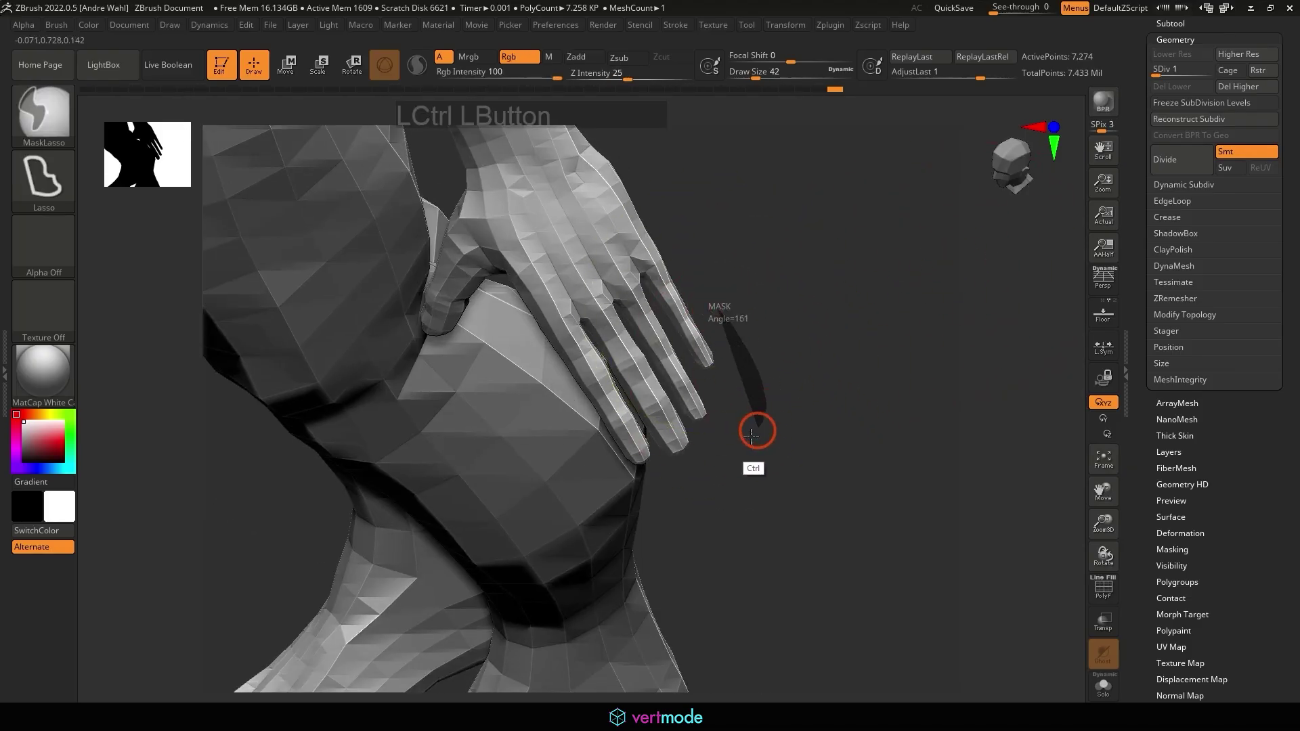
left_click_drag(617, 259, 684, 245, "ctrl")
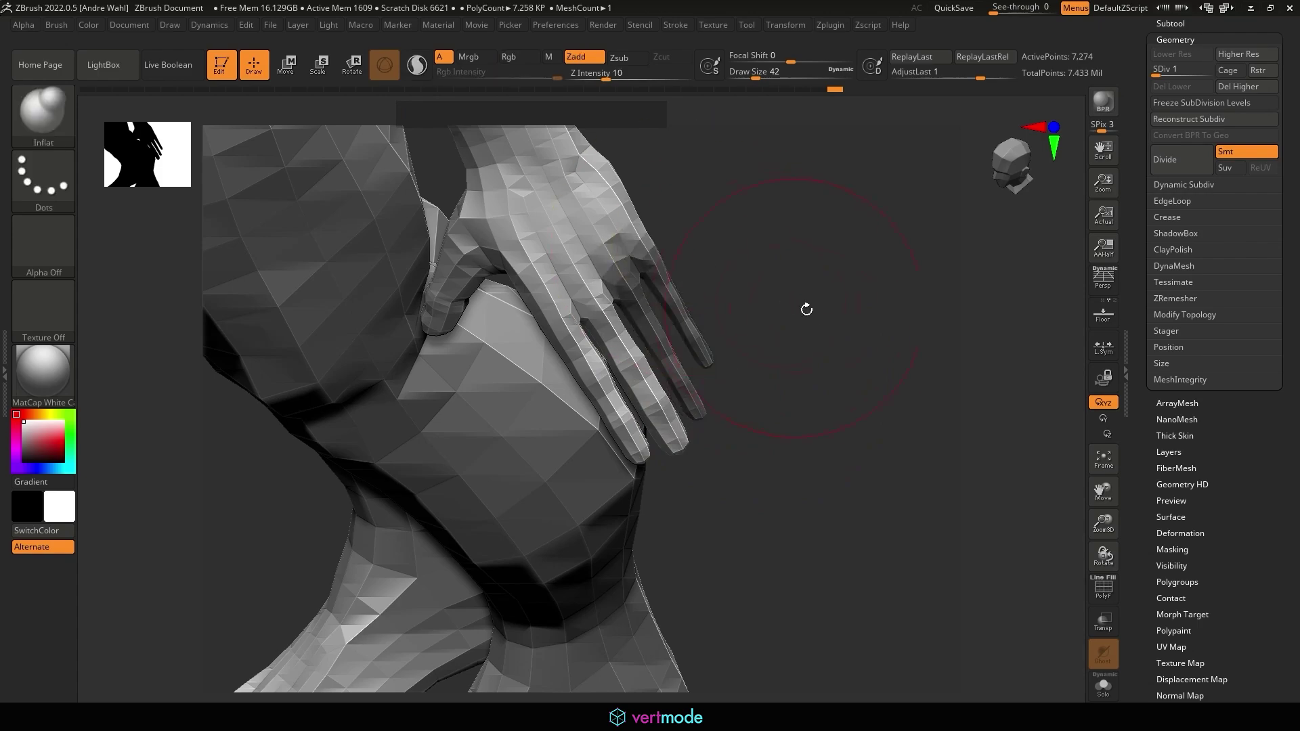
left_click(814, 338, "ctrl")
Step: Undo the inflation across both fingers, mask the little finger as well, and inflate only the ring finger
left_click_drag(639, 285, 698, 421)
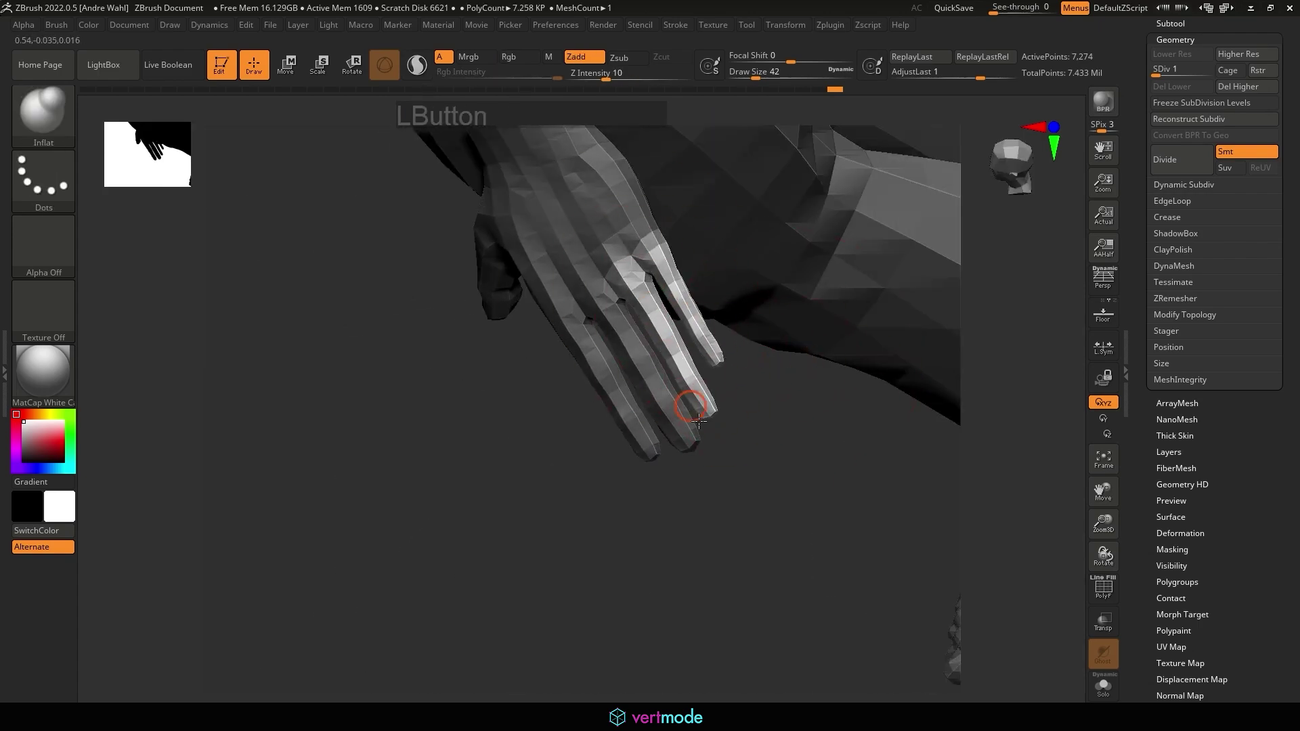
key("ctrl+z")
mouse_move(806, 456)
left_mouse_down()
mouse_move(786, 421)
mouse_move(802, 420)
mouse_move(767, 388)
left_mouse_up()
mouse_move(699, 234)
left_mouse_down("ctrl")
mouse_move(735, 374)
mouse_move(681, 331)
mouse_move(633, 252)
mouse_move(636, 299)
left_mouse_up("ctrl")
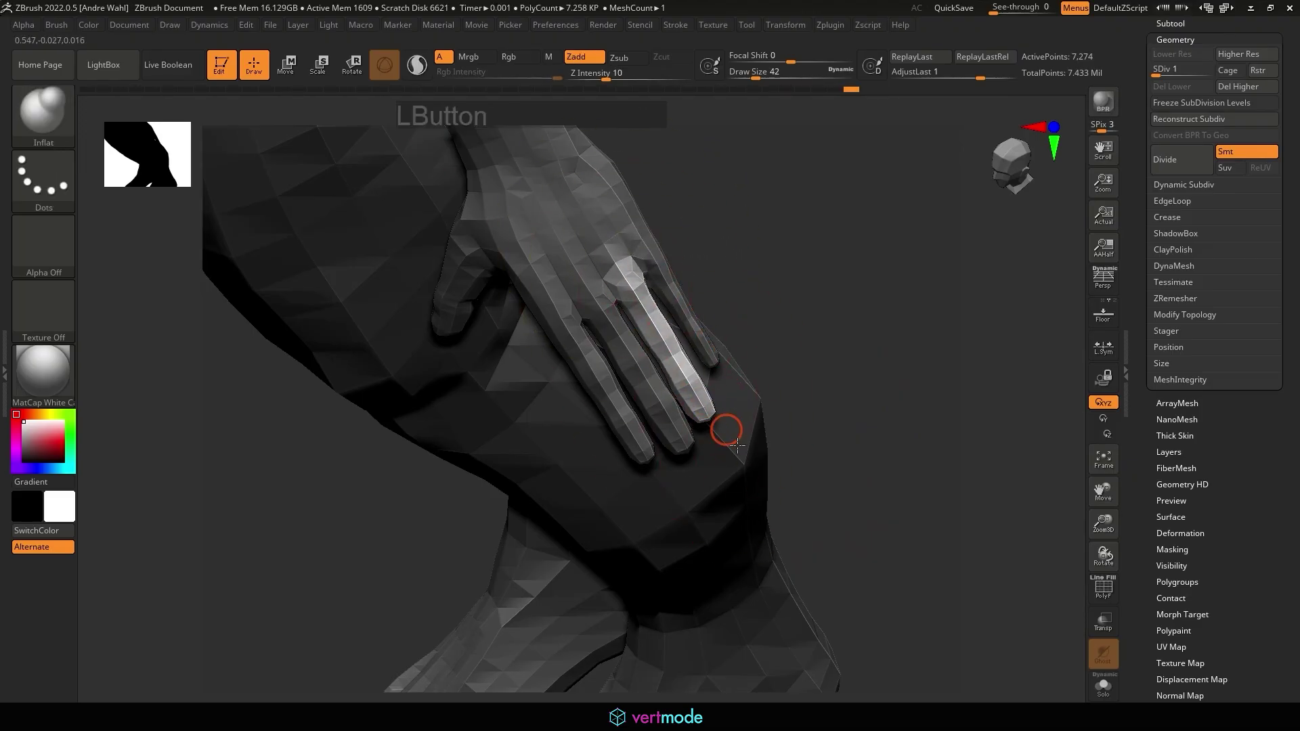
left_click_drag(666, 348, 685, 380)
Step: Protect the ring finger with an inverted mask, inflate the little finger, and clear the mask
left_click_drag(765, 281, 727, 269, "ctrl")
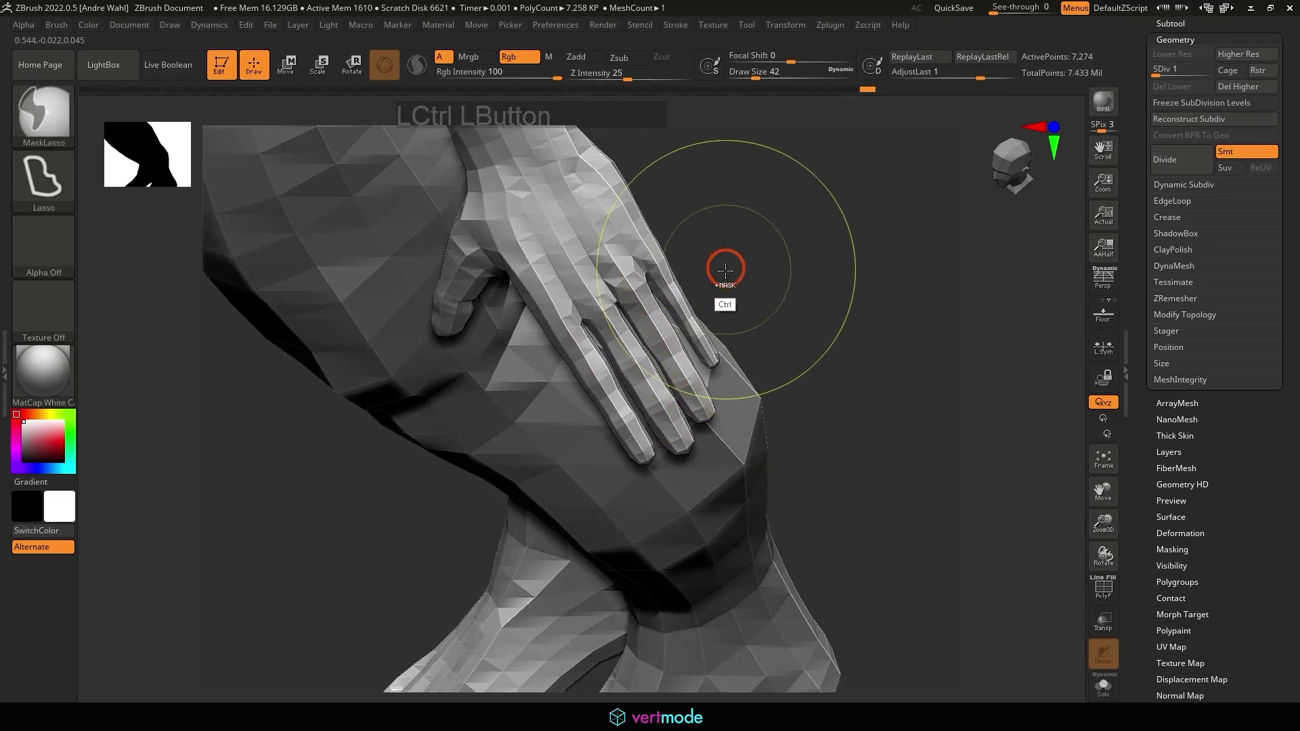
key("ctrl+z")
key("ctrl+z")
key("ctrl+z")
left_click_drag(647, 269, 714, 372)
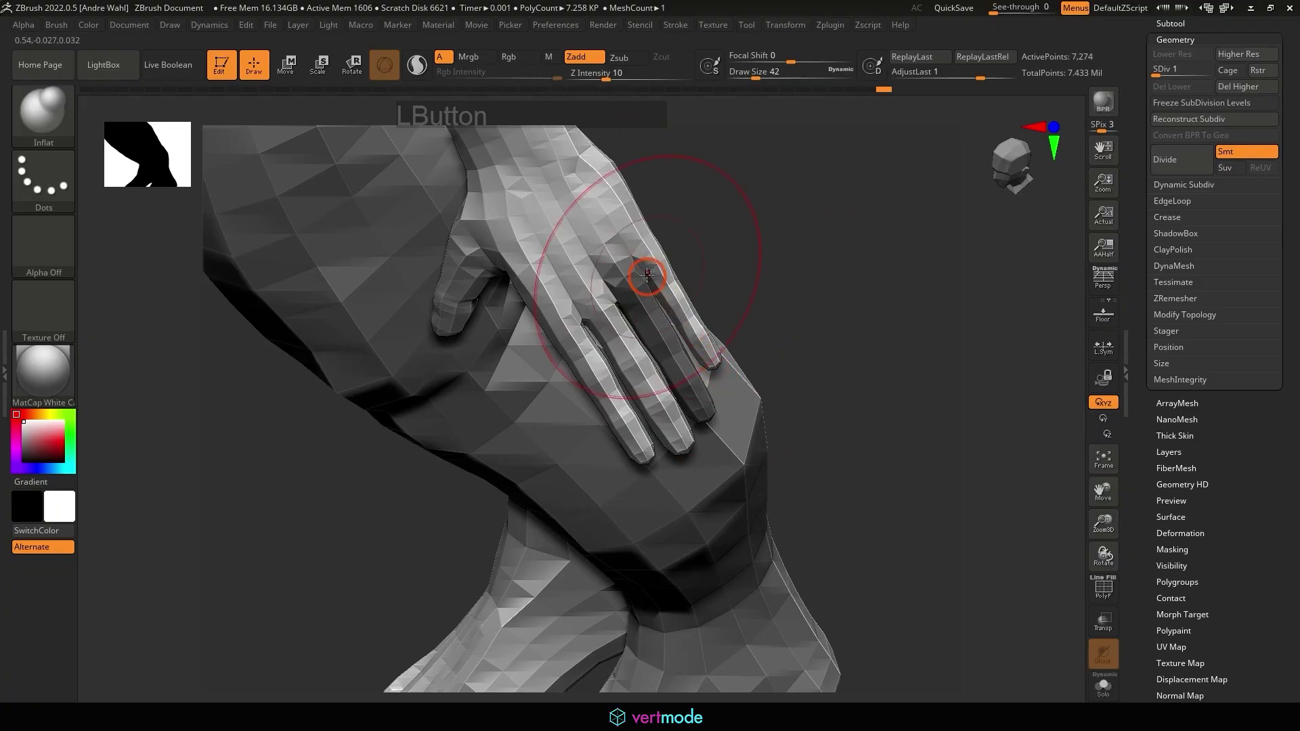
left_click_drag(764, 252, 830, 273, "ctrl")
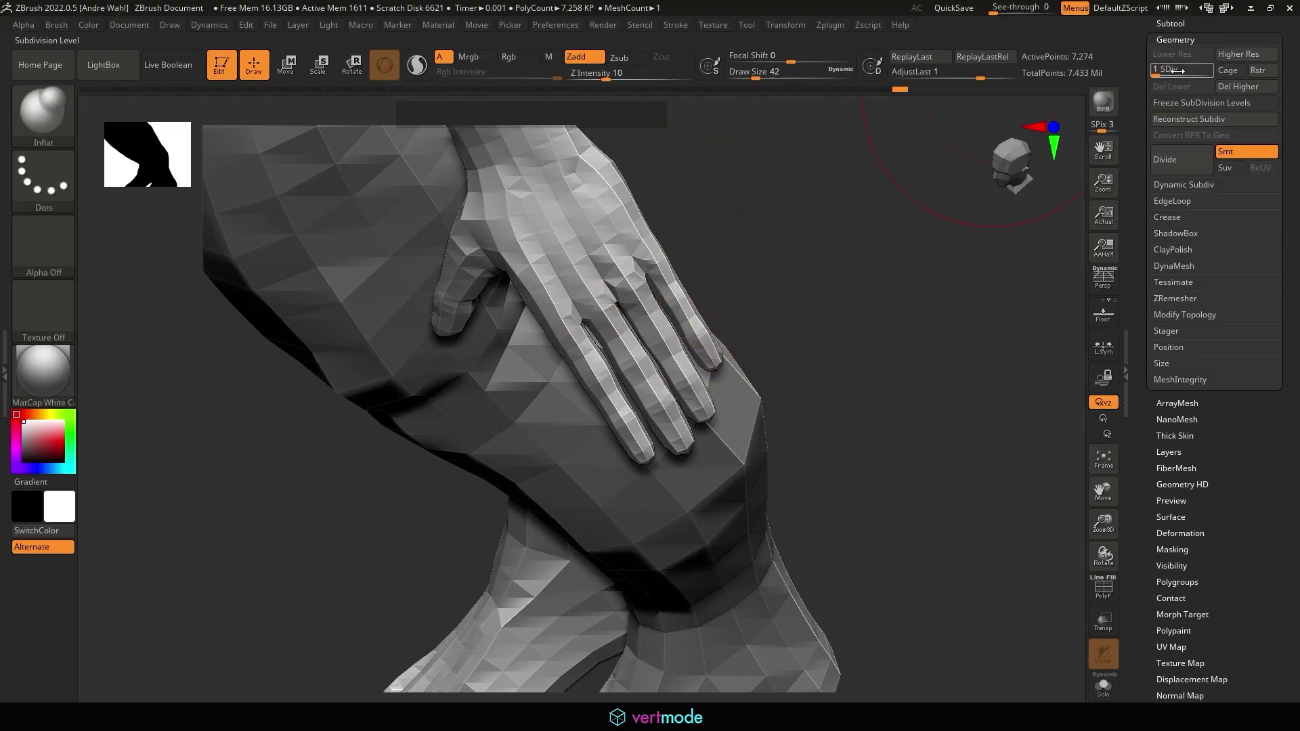
Step: Raise the mesh to subdivision level 5 and examine the resculpted hand, fingers and legs
left_click_drag(1186, 67, 1199, 69)
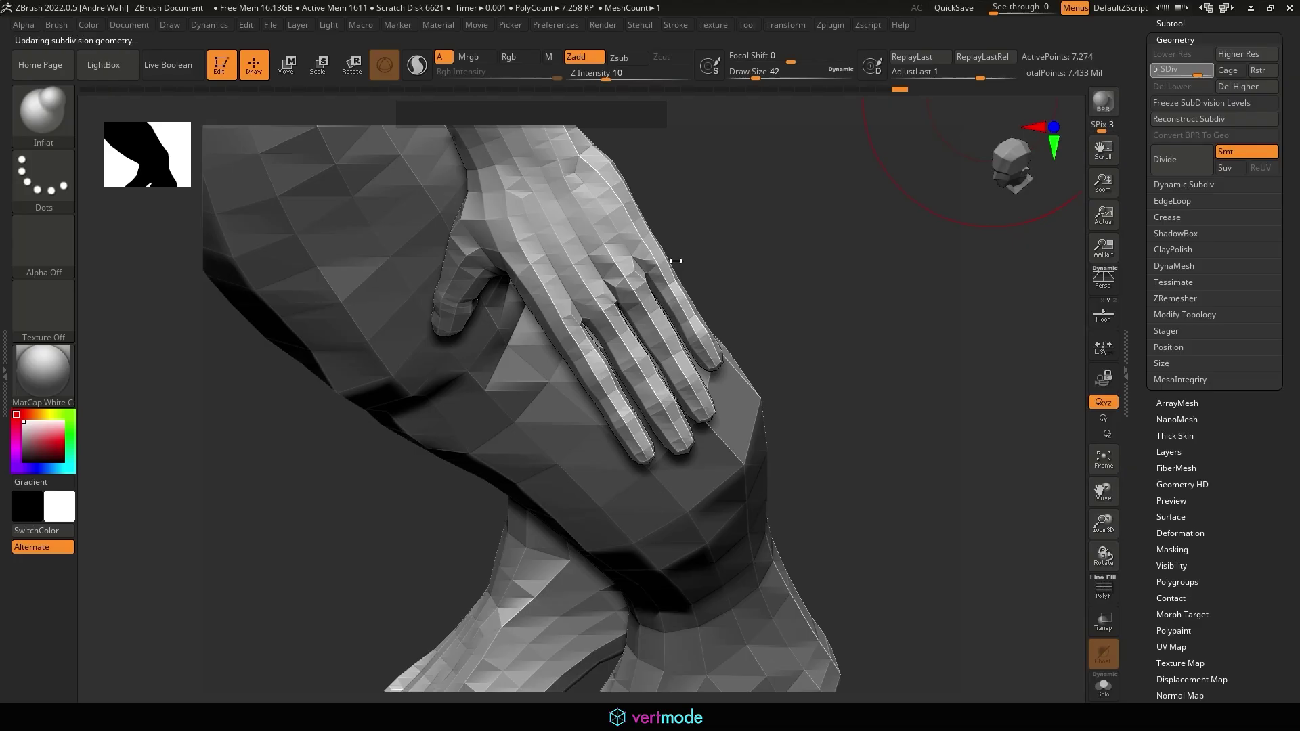
left_click_drag(823, 312, 844, 238, "alt")
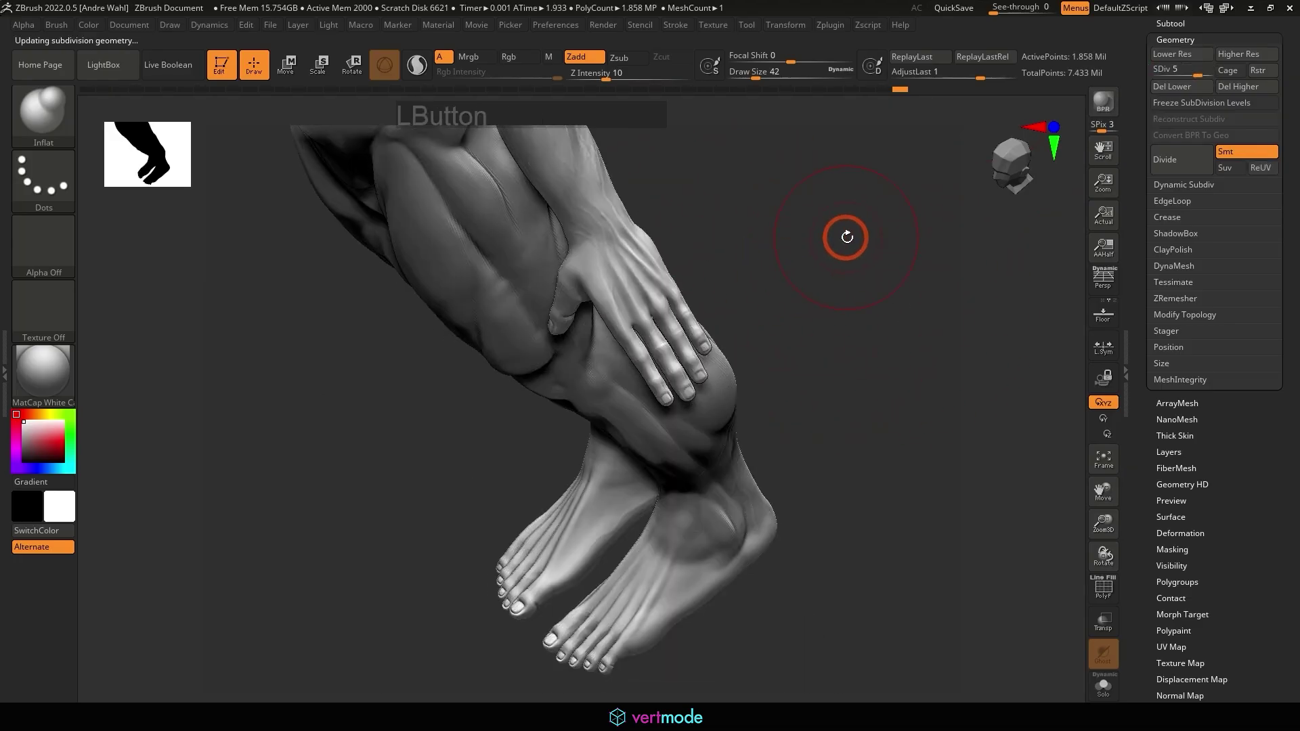
left_click_drag(946, 244, 951, 288, "alt")
left_click_drag(934, 237, 988, 233)
left_click_drag(740, 330, 837, 212)
Step: At subdivision level 1, lasso-mask the four fingers and invert the mask so only they can be edited
right_click_drag(834, 214, 779, 202)
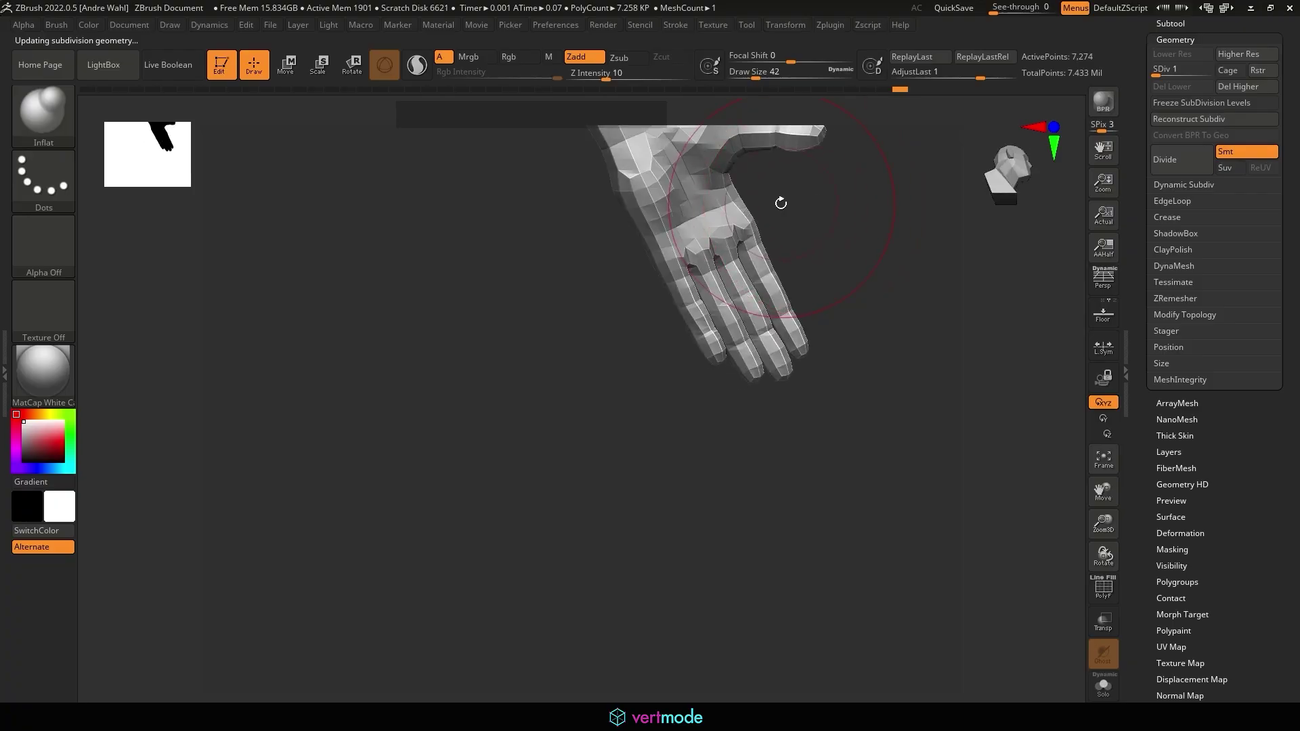
mouse_move(751, 190)
left_mouse_down("ctrl")
mouse_move(561, 365)
mouse_move(549, 296)
left_mouse_up("ctrl")
left_click(890, 302, "ctrl")
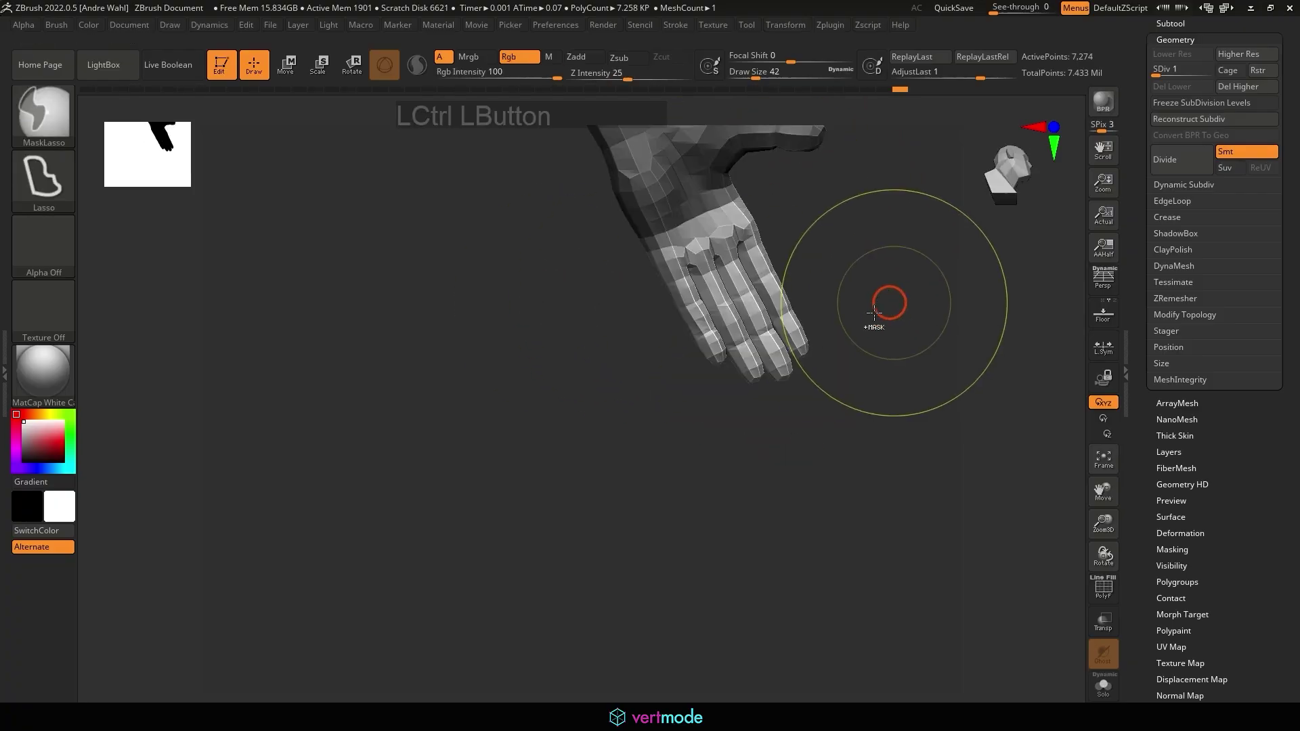
left_click_drag(779, 433, 589, 507)
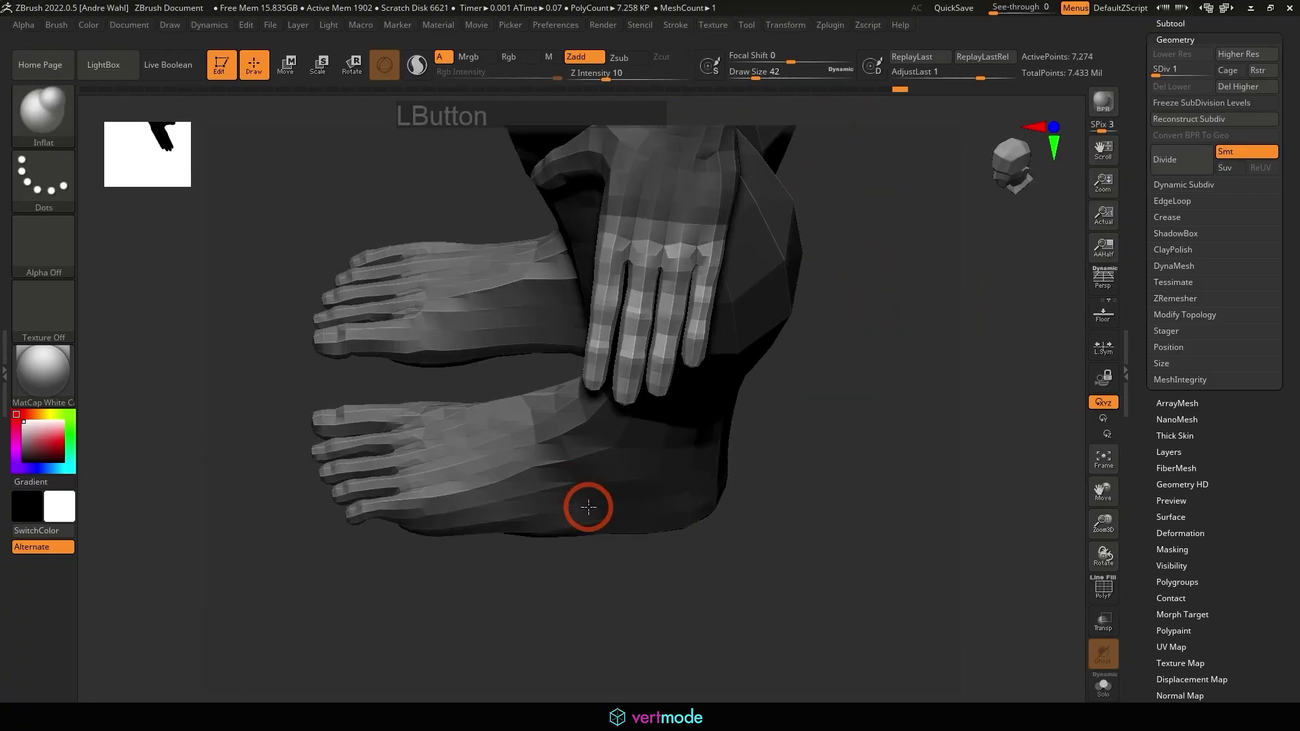
Step: Move the unmasked fingers slightly toward the palm with the transform gizmo, return to Draw mode, and clear the mask
left_click(284, 73)
left_click_drag(874, 333, 841, 440, "alt")
left_click_drag(841, 440, 878, 327)
left_click_drag(655, 318, 658, 305)
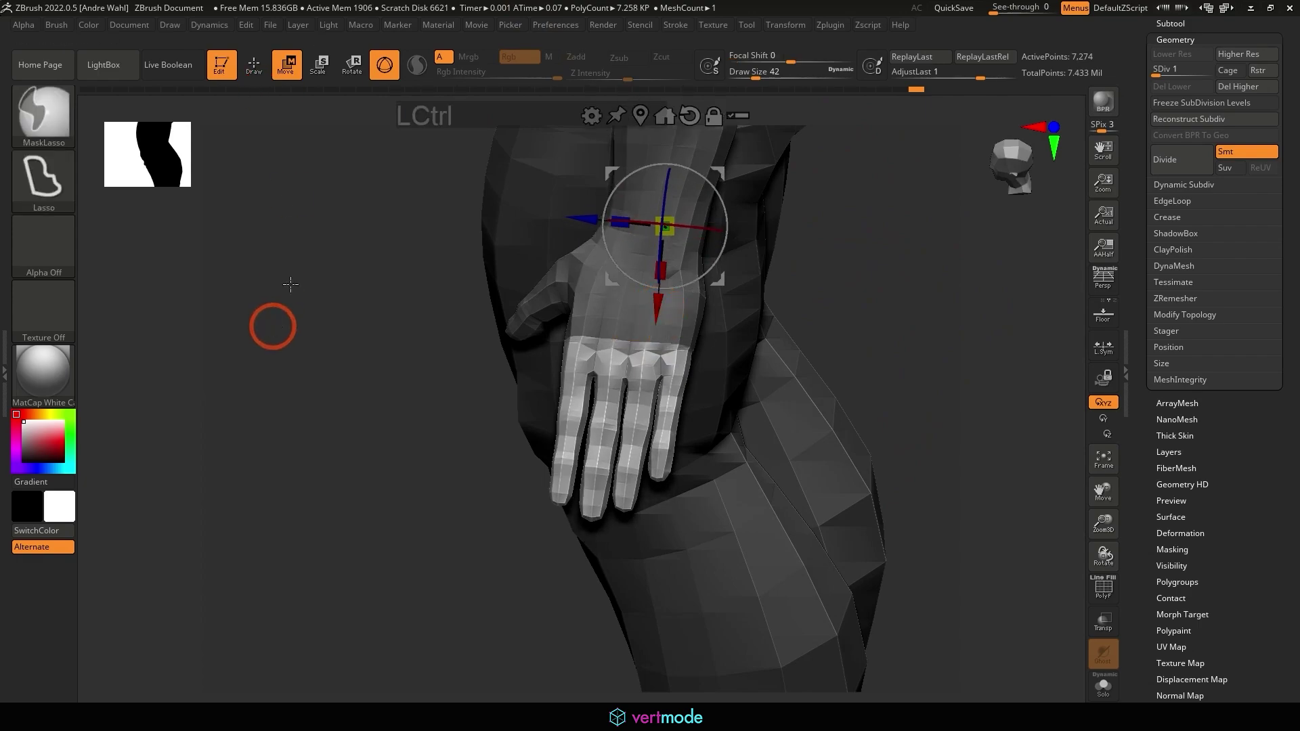
left_click(257, 65)
left_click_drag(329, 360, 363, 379, "ctrl")
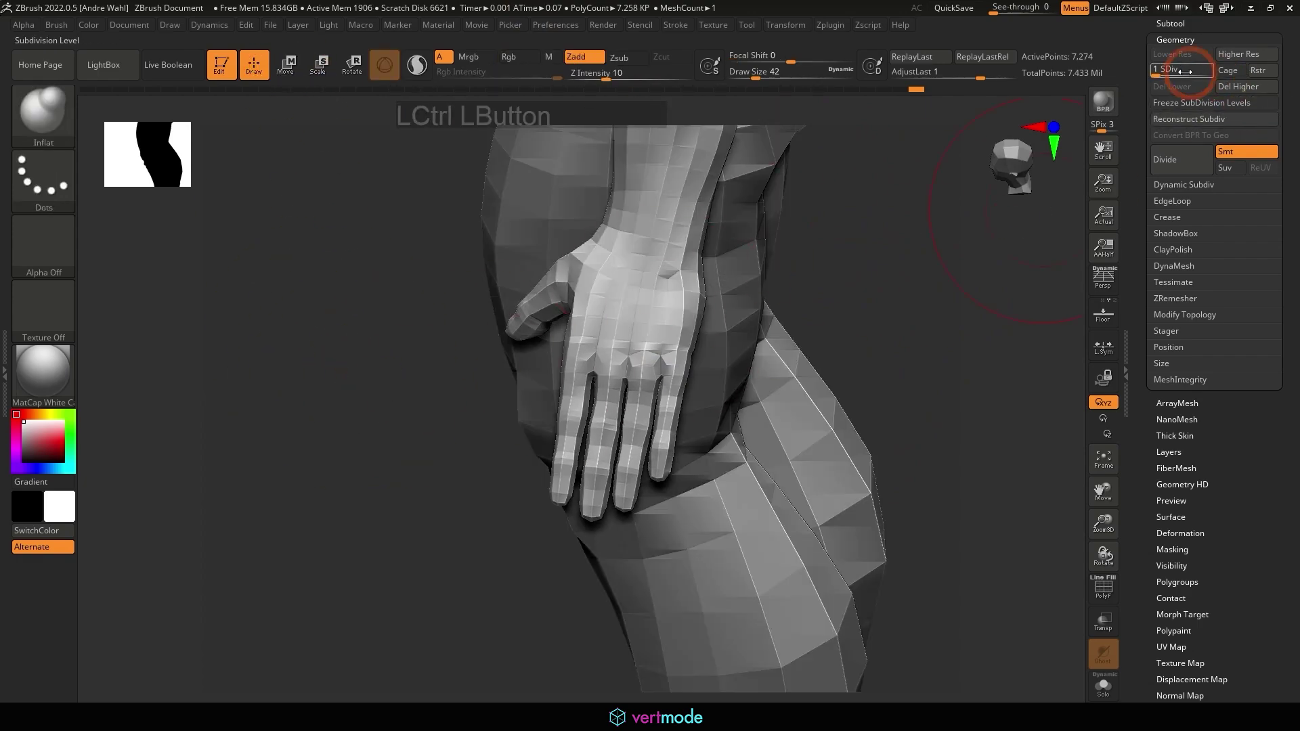
Step: Raise the mesh to subdivision level 4 and examine the whole figure's proportions from the front
left_click_drag(1186, 72, 1189, 76)
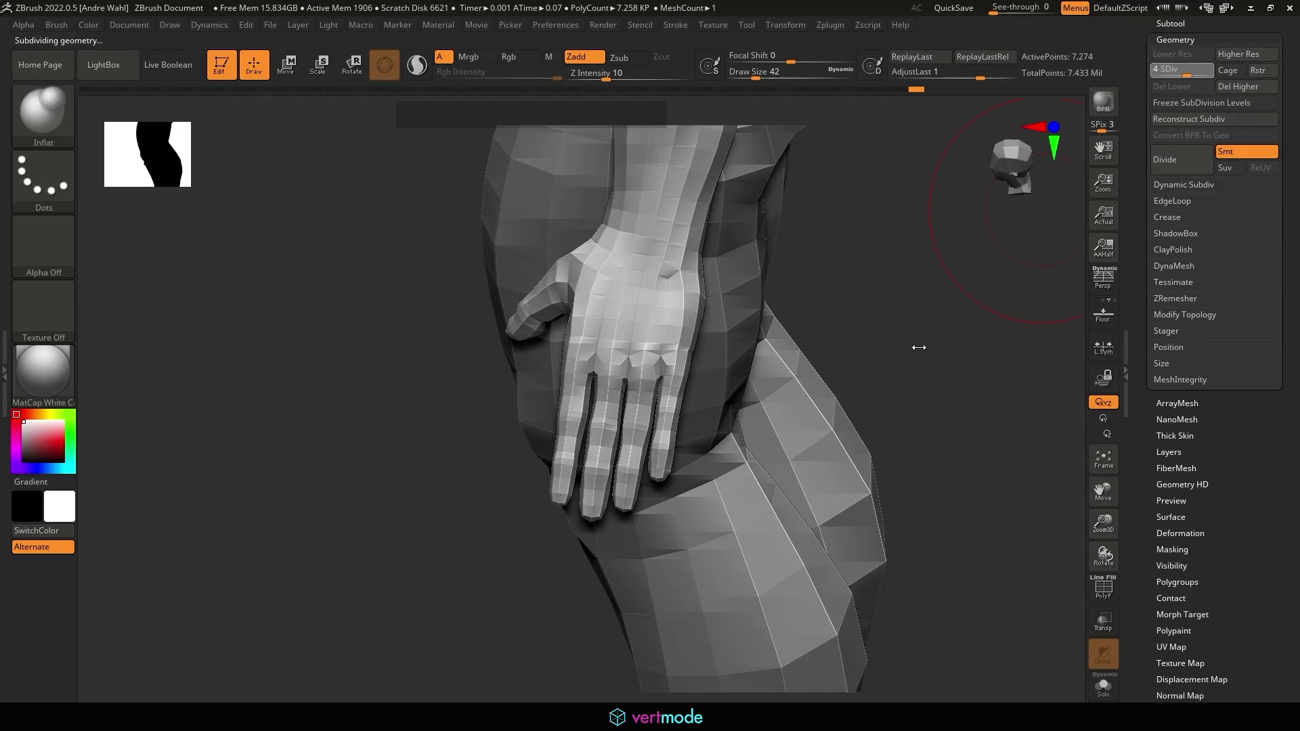
left_click_drag(838, 327, 864, 448)
left_click_drag(879, 348, 882, 390, "alt")
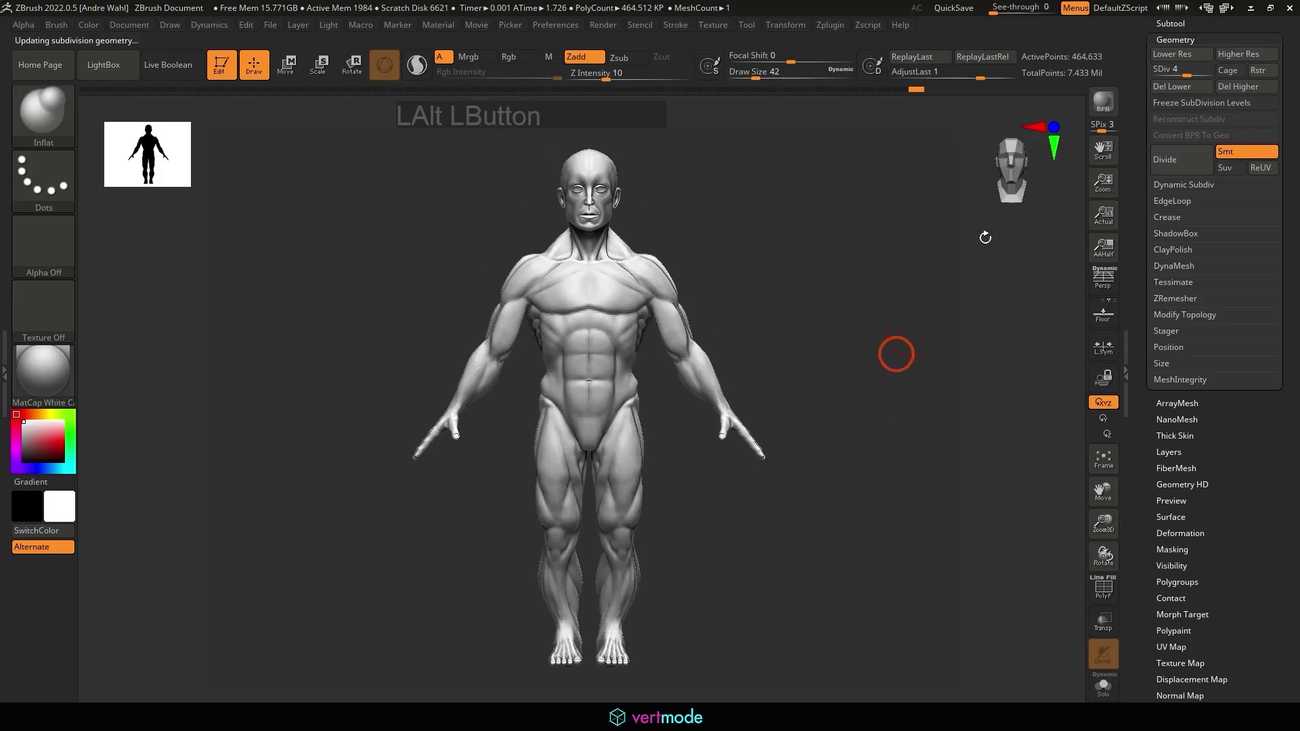
Step: Return the mesh to subdivision level 1 and select the Move brush for reshaping the head
left_click_drag(1185, 72, 1149, 71)
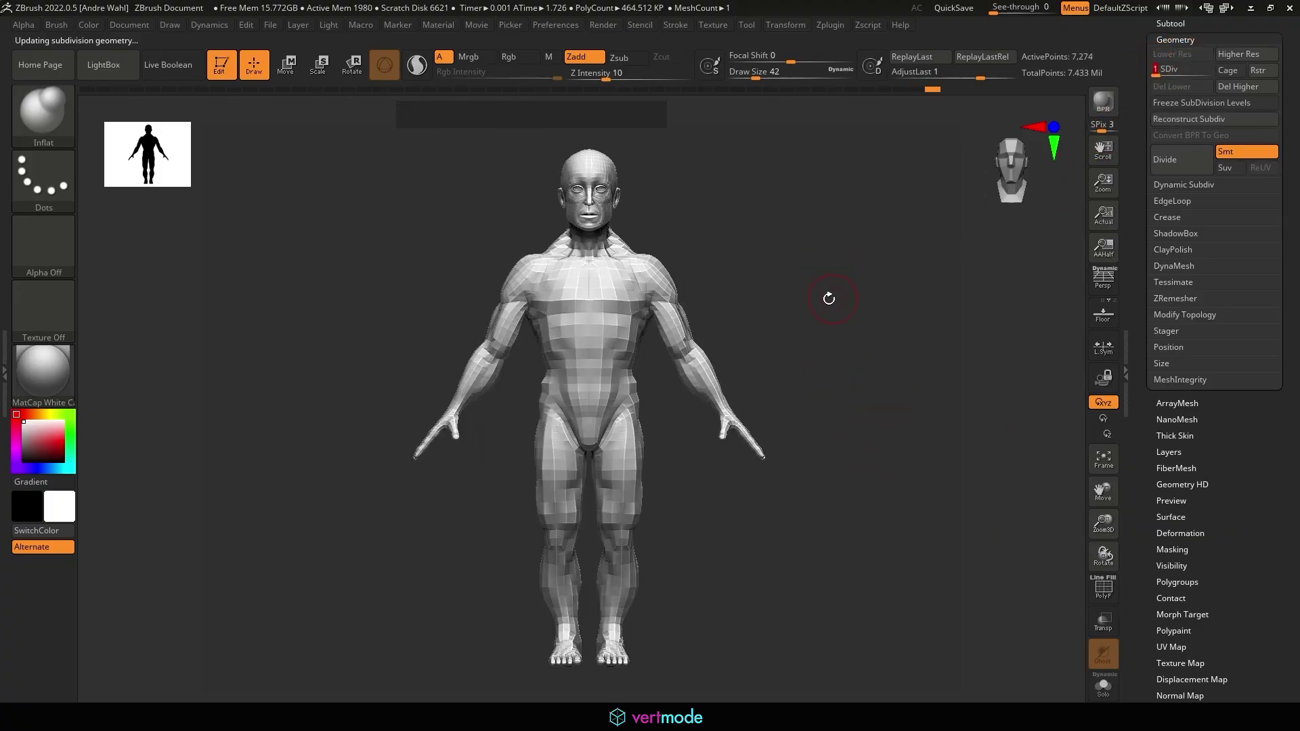
left_click_drag(795, 256, 917, 426, "alt")
left_click_drag(864, 313, 1093, 650, "alt")
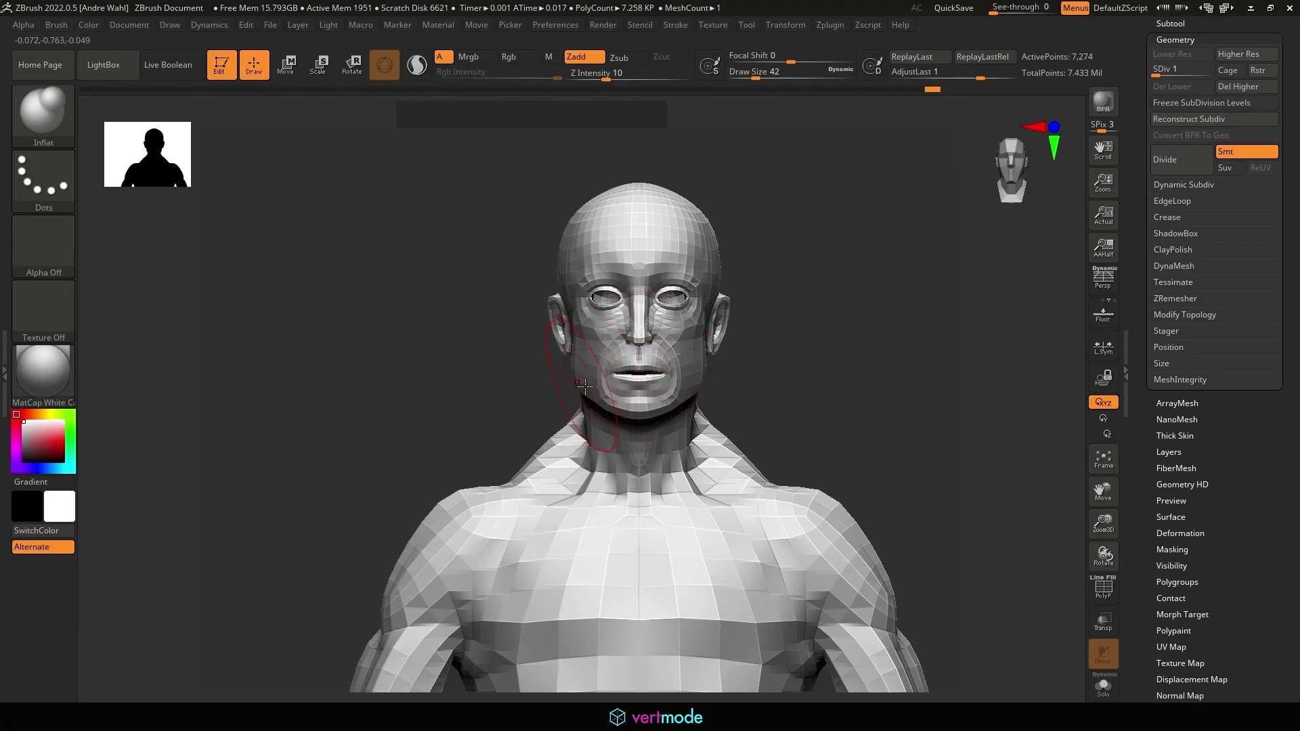
key("b")
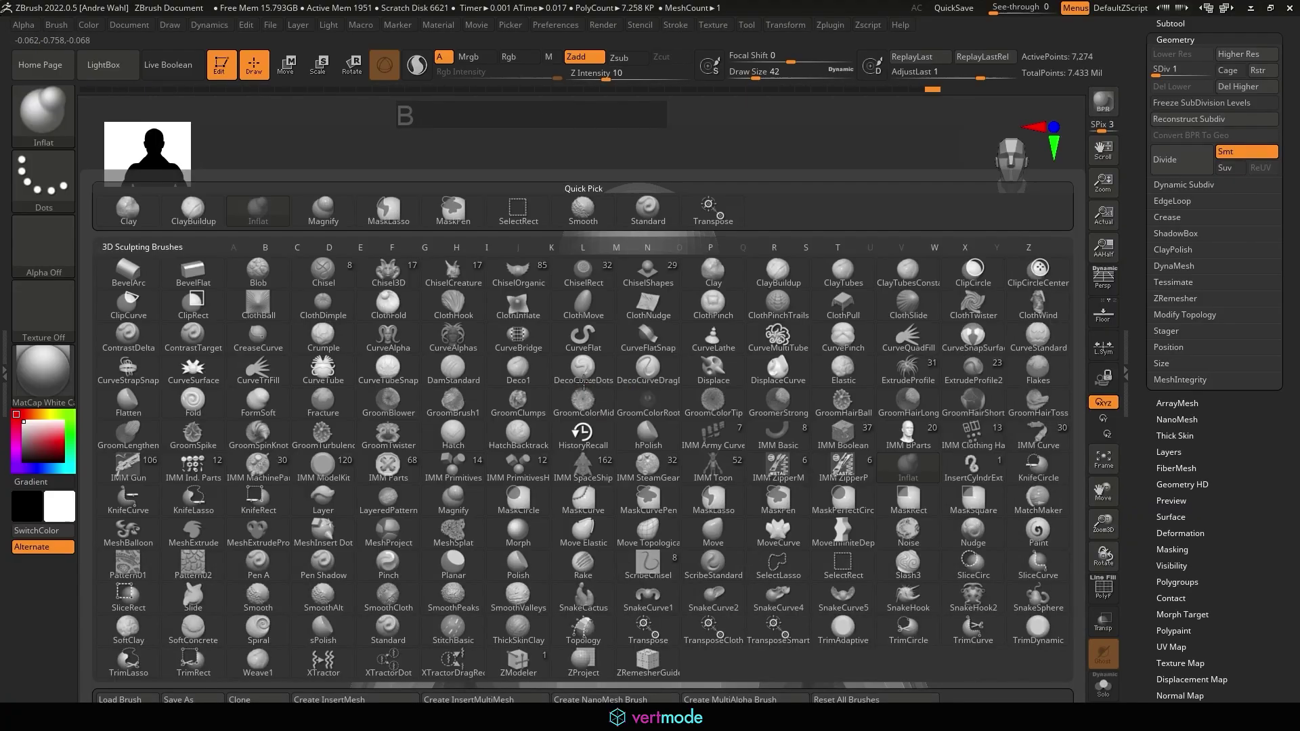
key("m")
key("v")
Step: Set the Move brush's draw size to about 65 for working on the head in profile
mouse_move(860, 333)
left_mouse_down("alt")
mouse_move(853, 302)
mouse_move(855, 317)
left_mouse_up("alt")
left_click_drag(851, 262, 887, 467, "alt")
left_click_drag(562, 307, 604, 321)
left_click_drag(735, 335, 800, 346)
left_click_drag(676, 328, 717, 389, "alt")
key("s")
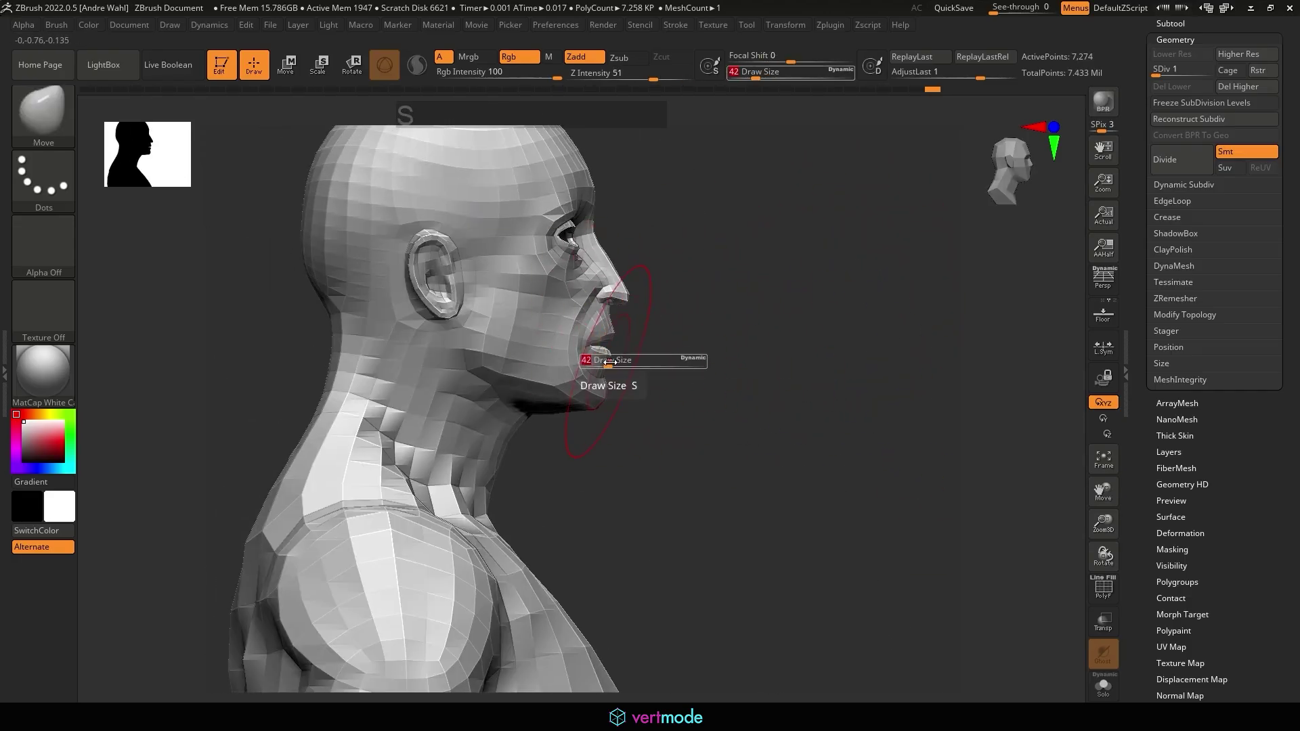
left_click_drag(608, 359, 615, 355)
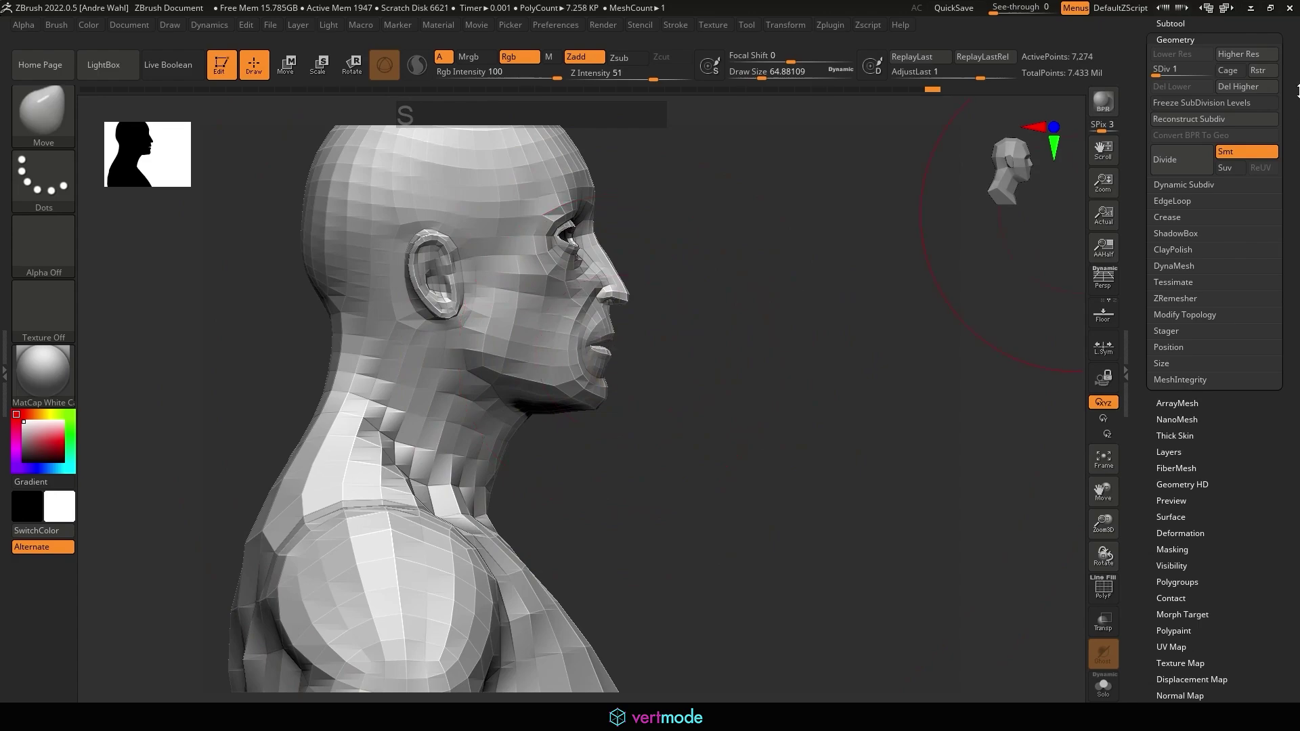
Step: Show the two eyeball subtools, humanbasemesh1 and humanbasemesh
left_click(1170, 24)
left_click(1272, 103)
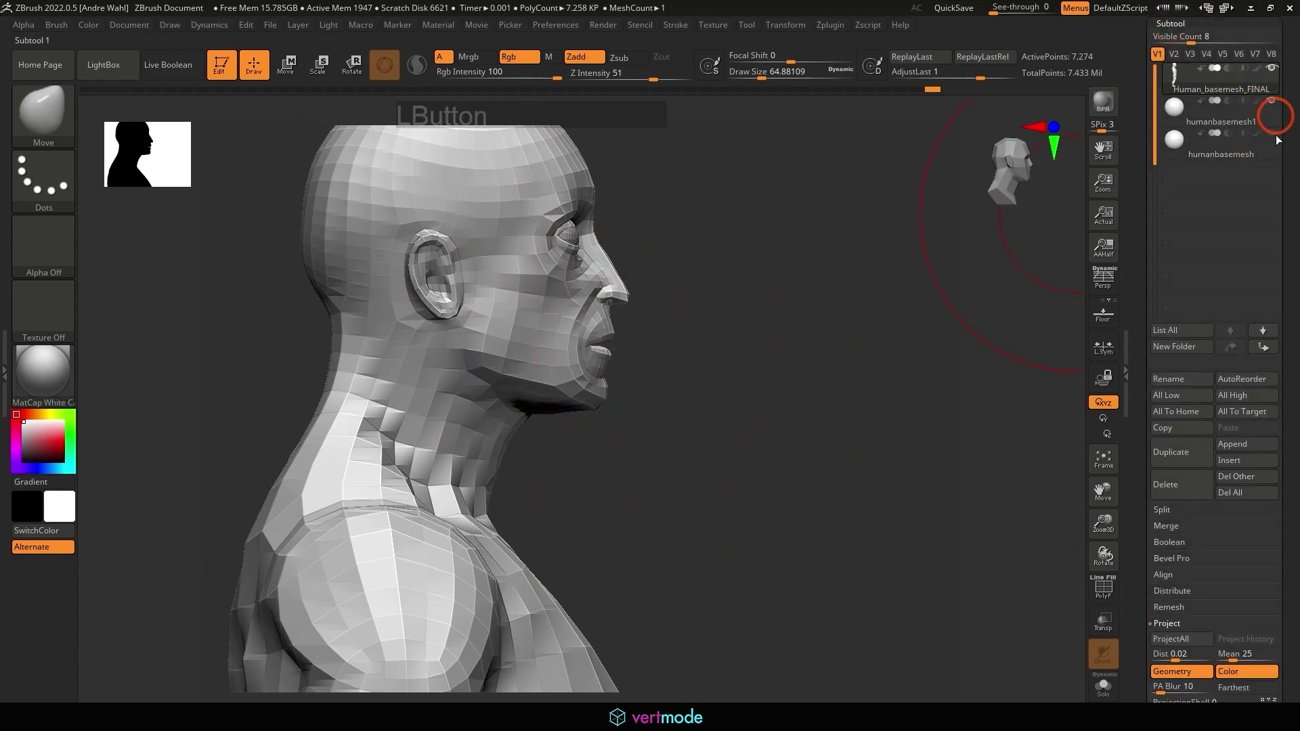
left_click(1268, 137)
left_click_drag(953, 243, 948, 296, "alt")
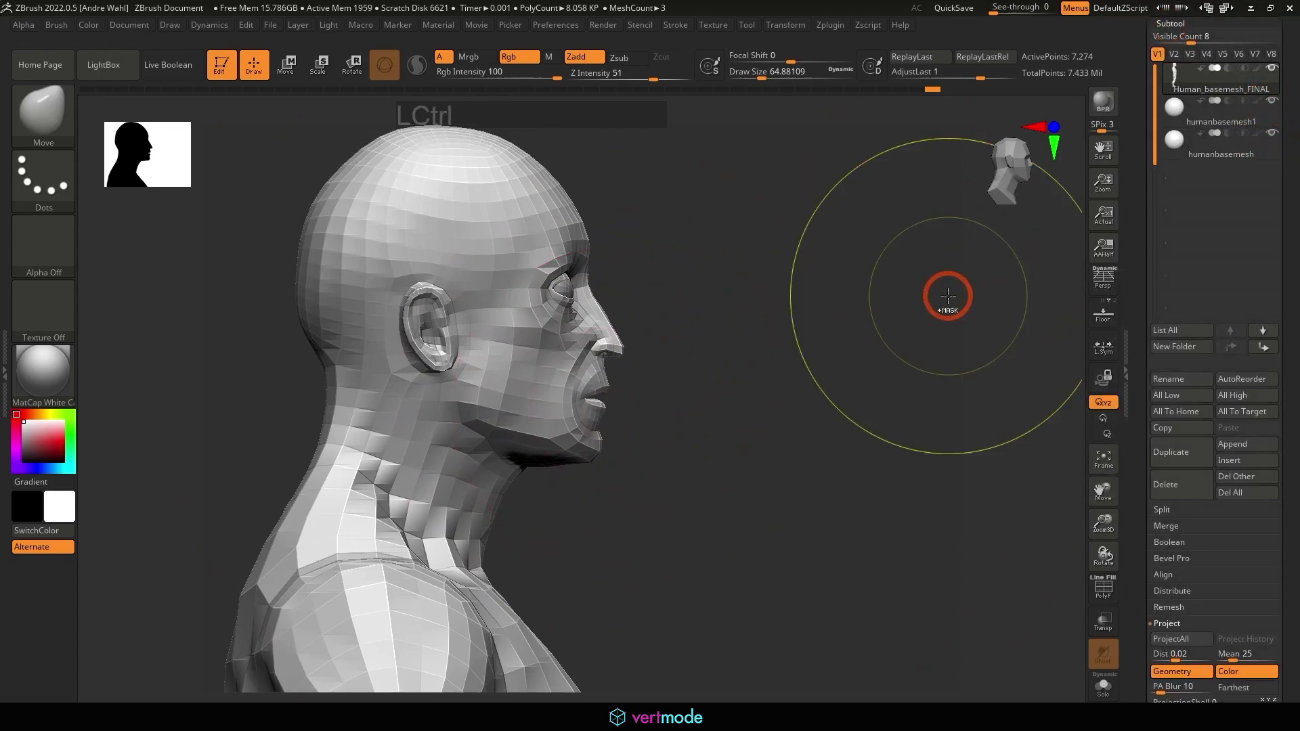
Step: Mask the eye area, reshape the lips and lower face with the Move brush, and pull the mouth corners back at draw size about 25
mouse_move(620, 285)
left_mouse_down("ctrl")
mouse_move(615, 276)
mouse_move(522, 328)
mouse_move(618, 283)
left_mouse_up("ctrl")
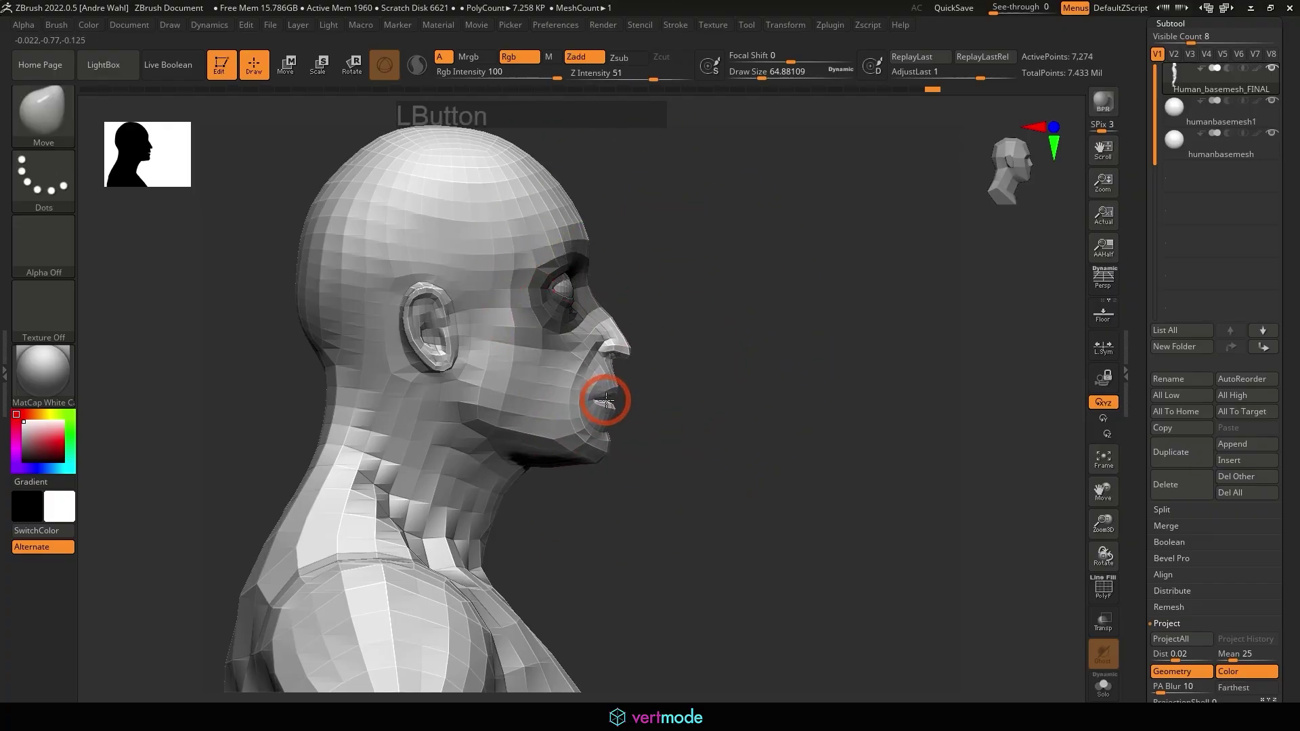
key("s")
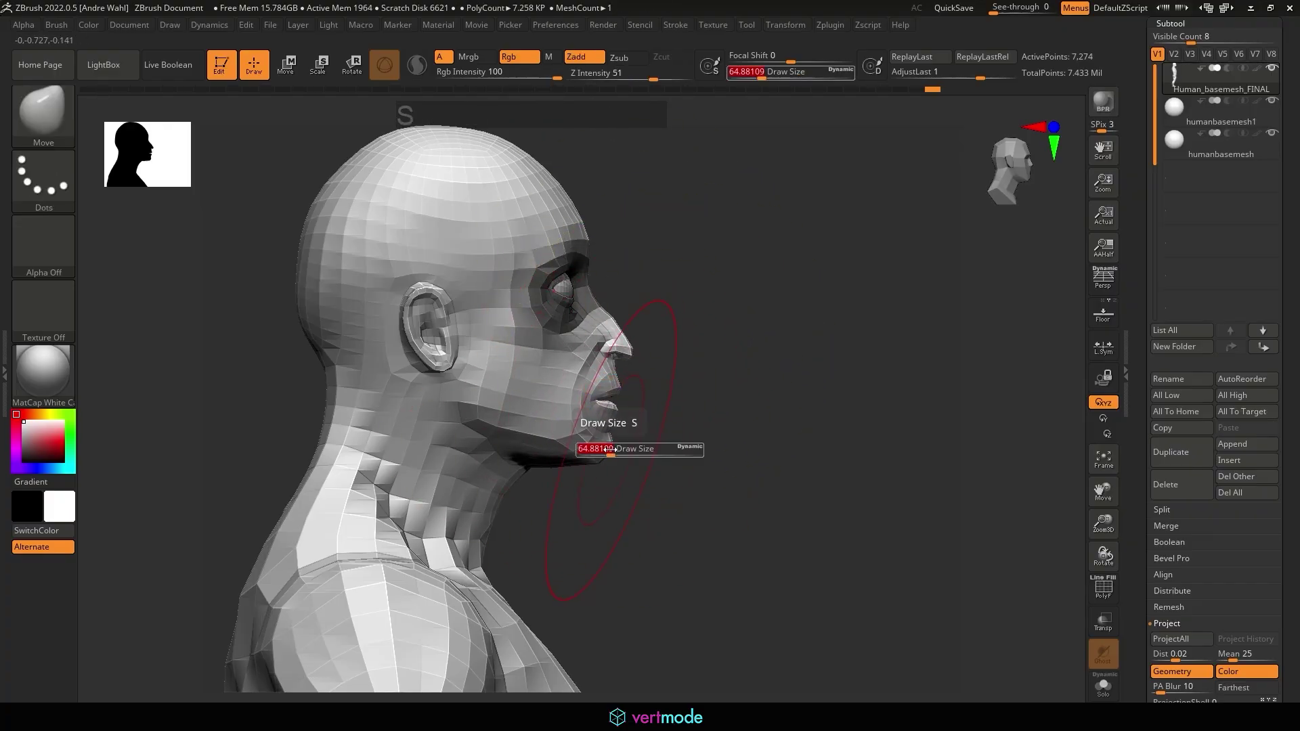
mouse_move(617, 446)
left_mouse_down()
mouse_move(593, 448)
mouse_move(619, 417)
mouse_move(587, 415)
left_mouse_up()
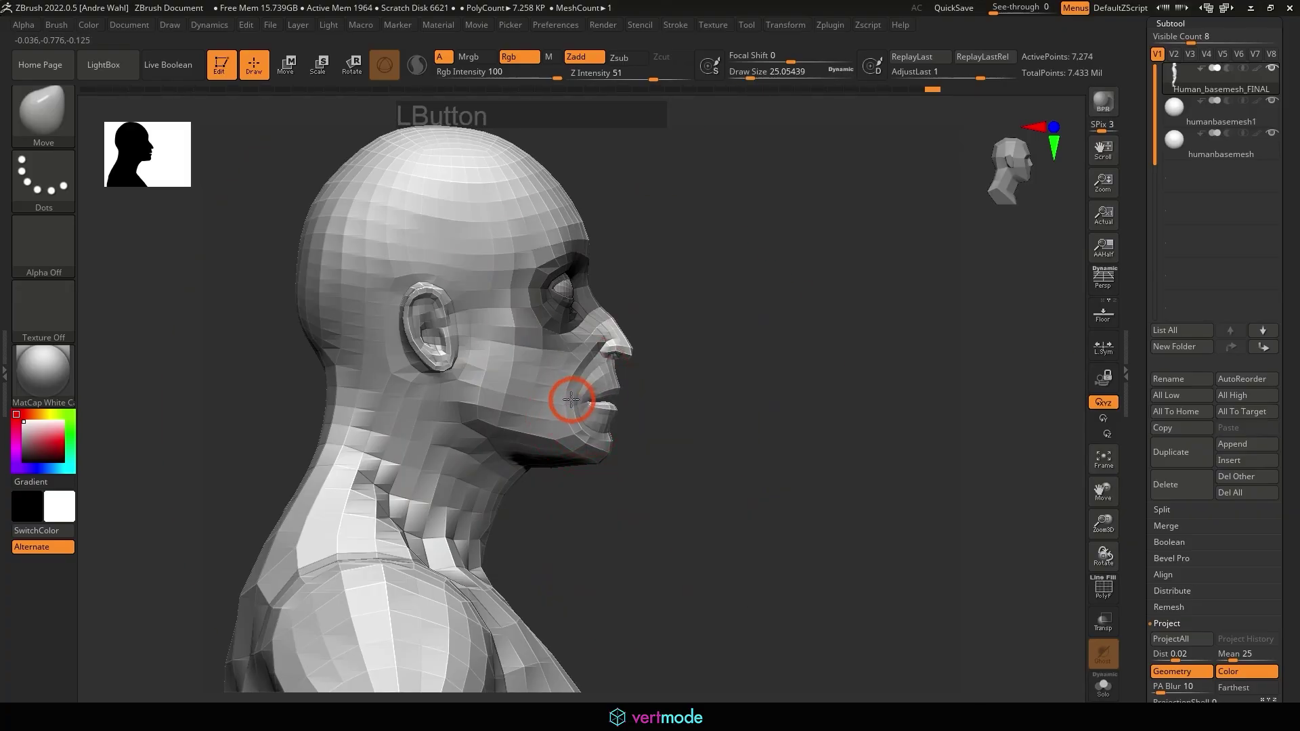
left_click_drag(692, 419, 543, 405)
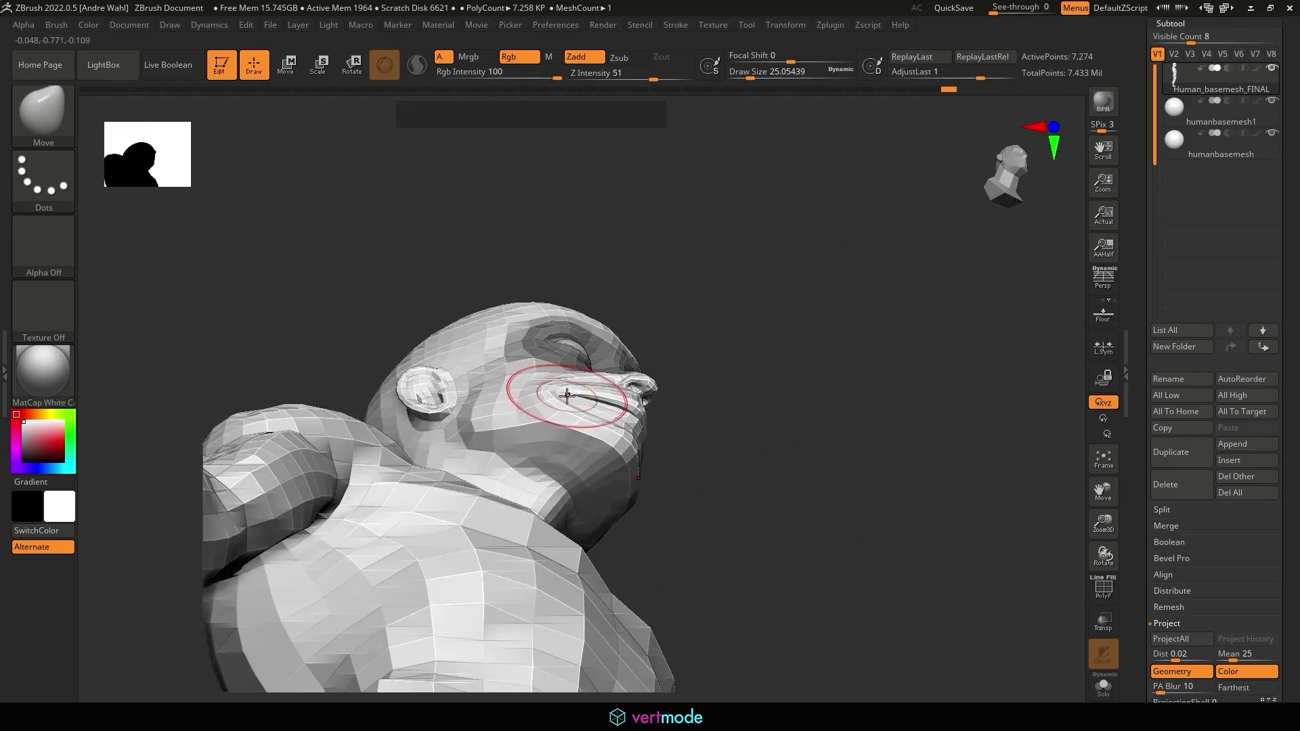
left_click_drag(558, 393, 763, 476)
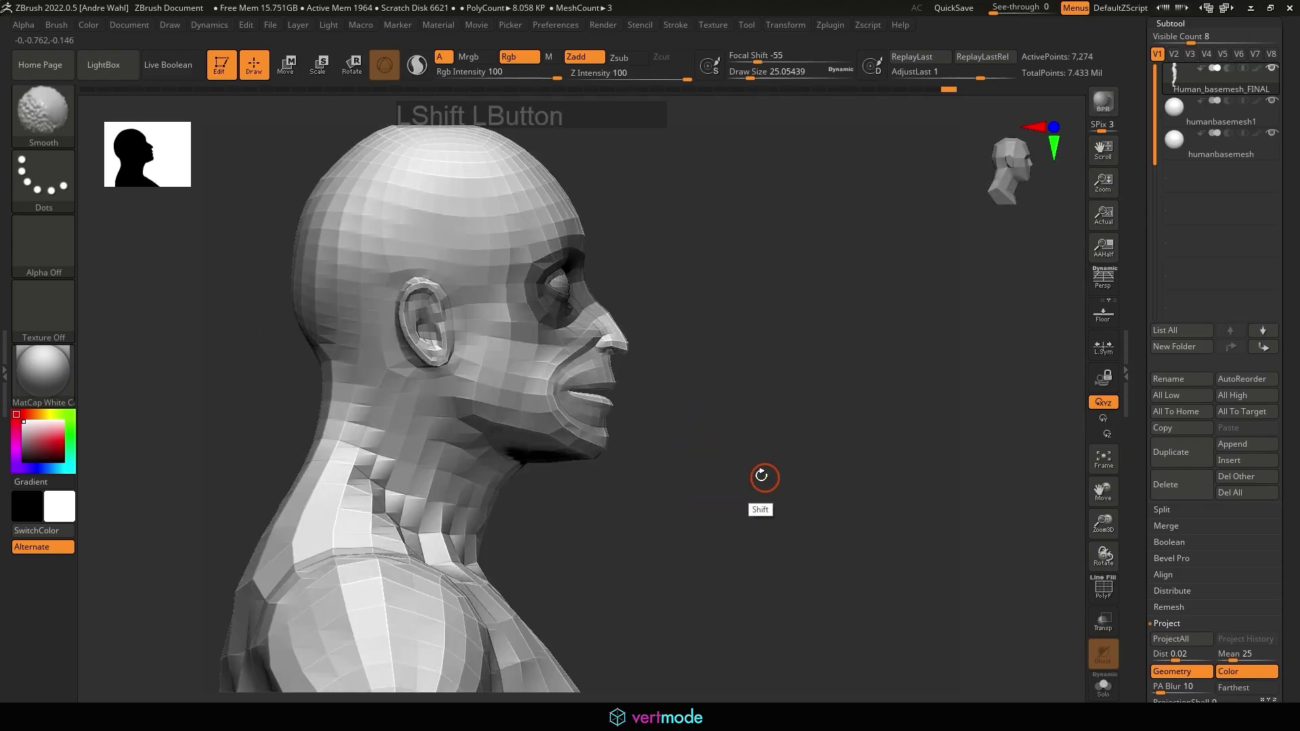
Step: Clear the eye-area mask, then lasso-mask the nose and invert the mask so only the nose can be sculpted
left_click_drag(685, 386, 688, 394, "alt")
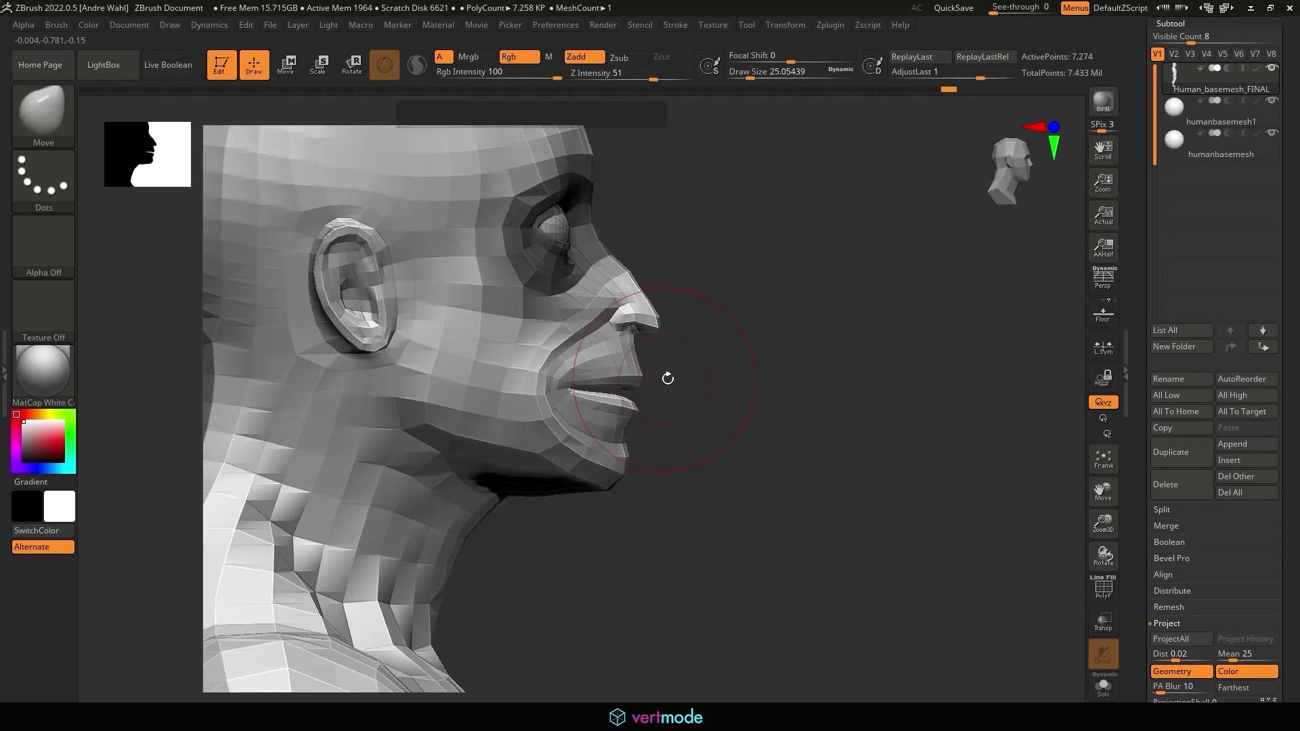
left_click_drag(667, 379, 693, 348, "alt")
left_click_drag(694, 302, 703, 320, "ctrl")
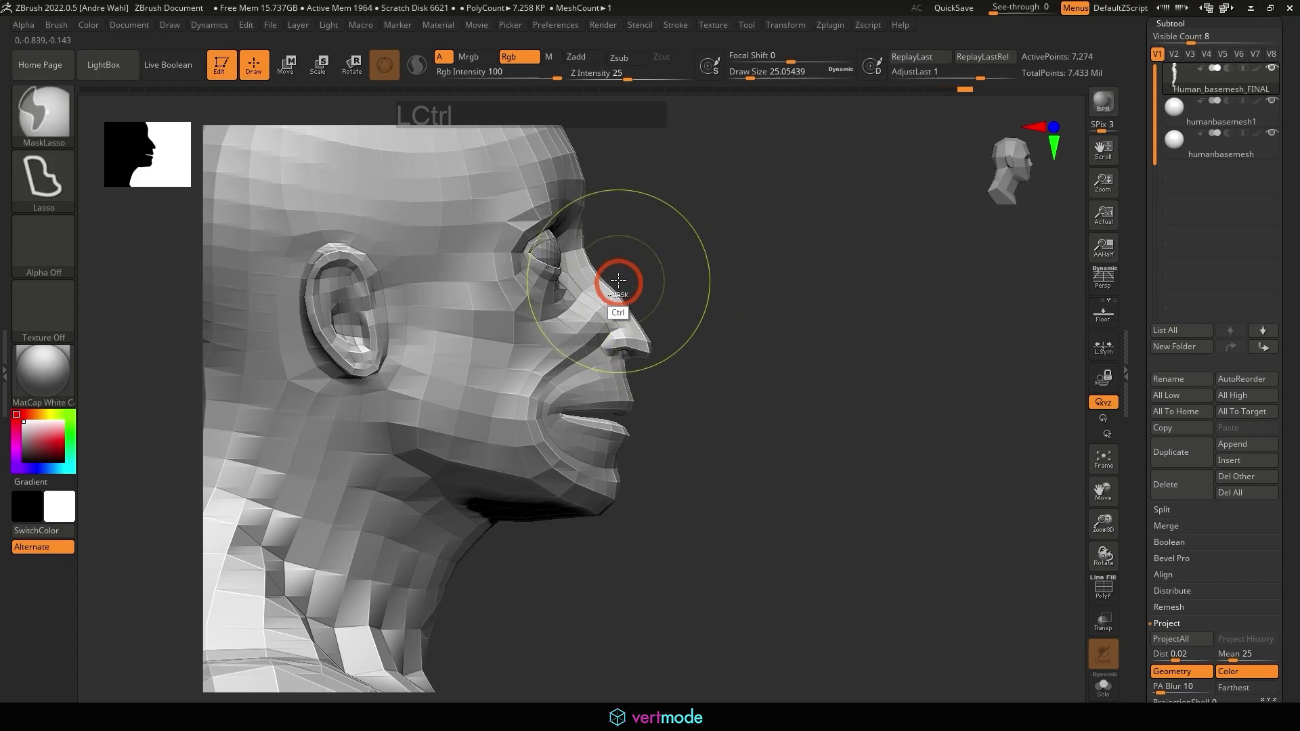
left_click_drag(617, 280, 587, 347, "ctrl")
left_click(727, 363, "ctrl")
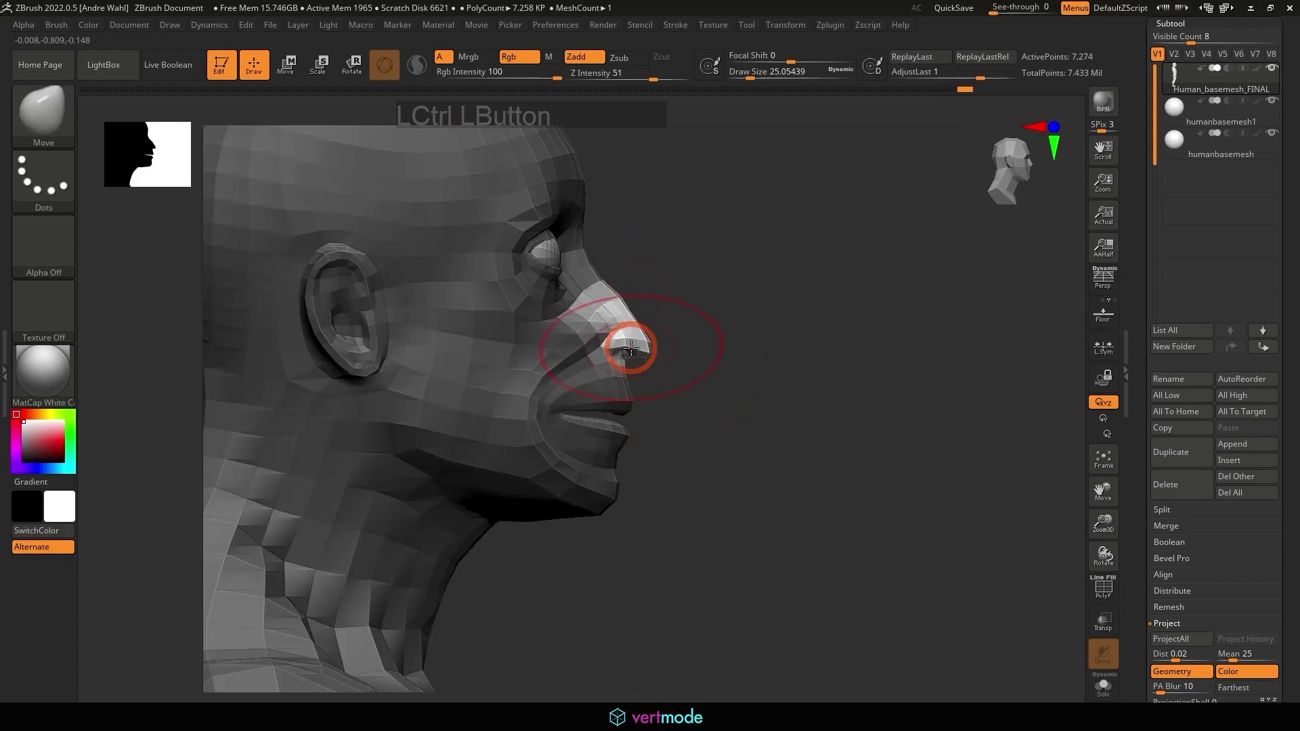
Step: Isolate the nose again with a fresh inverted lasso mask, pull its tip forward with the Move brush, and clear the mask
left_click(670, 346, "ctrl")
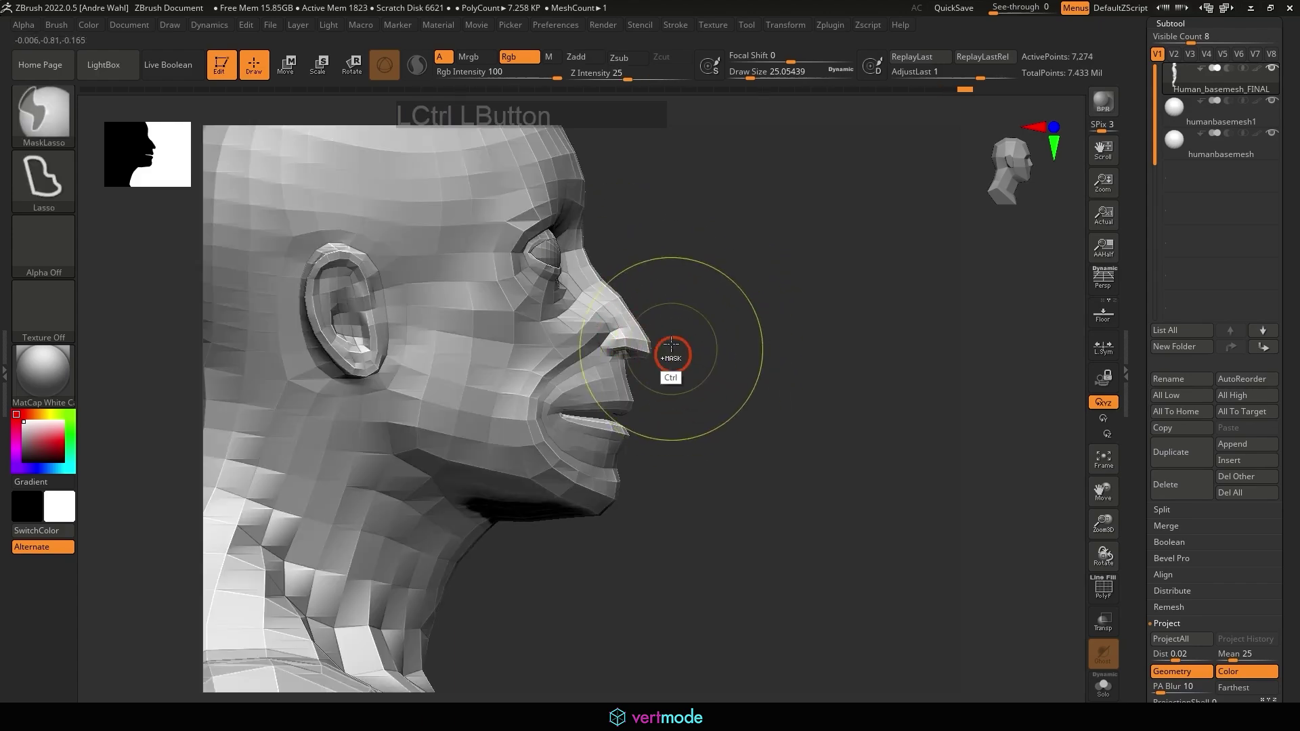
left_click_drag(623, 353, 654, 360, "ctrl")
left_click(699, 372, "ctrl")
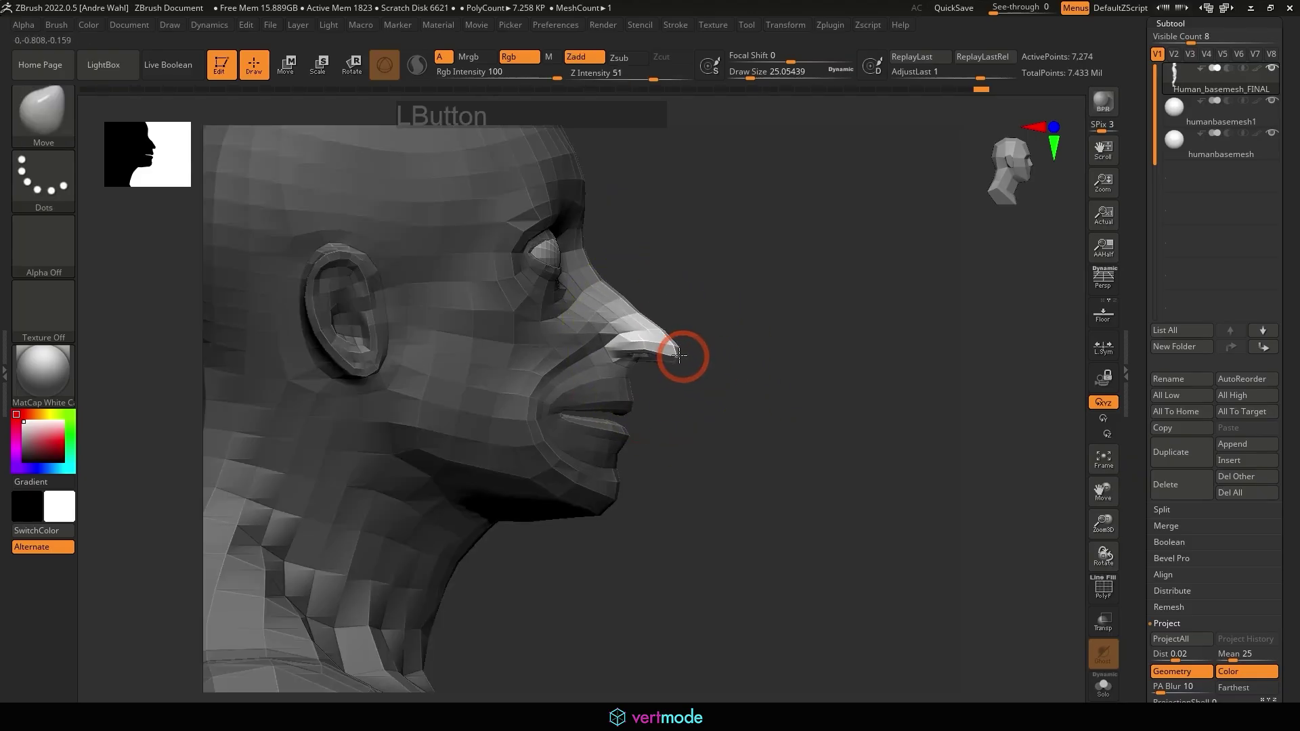
left_click_drag(687, 395, 694, 295, "ctrl")
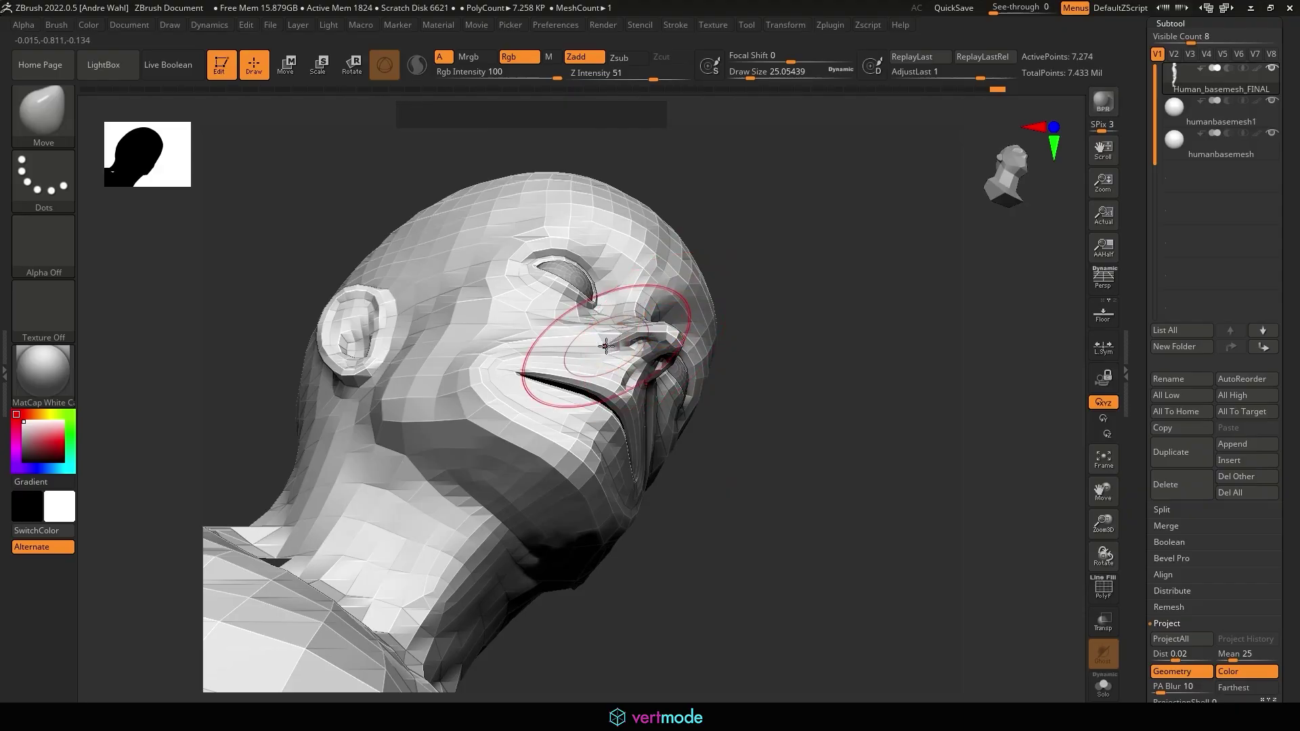
Step: Adjust the nostrils from below and pull the nose bridge outward into a hump with the Move brush at draw size about 17
left_click_drag(786, 339, 806, 267)
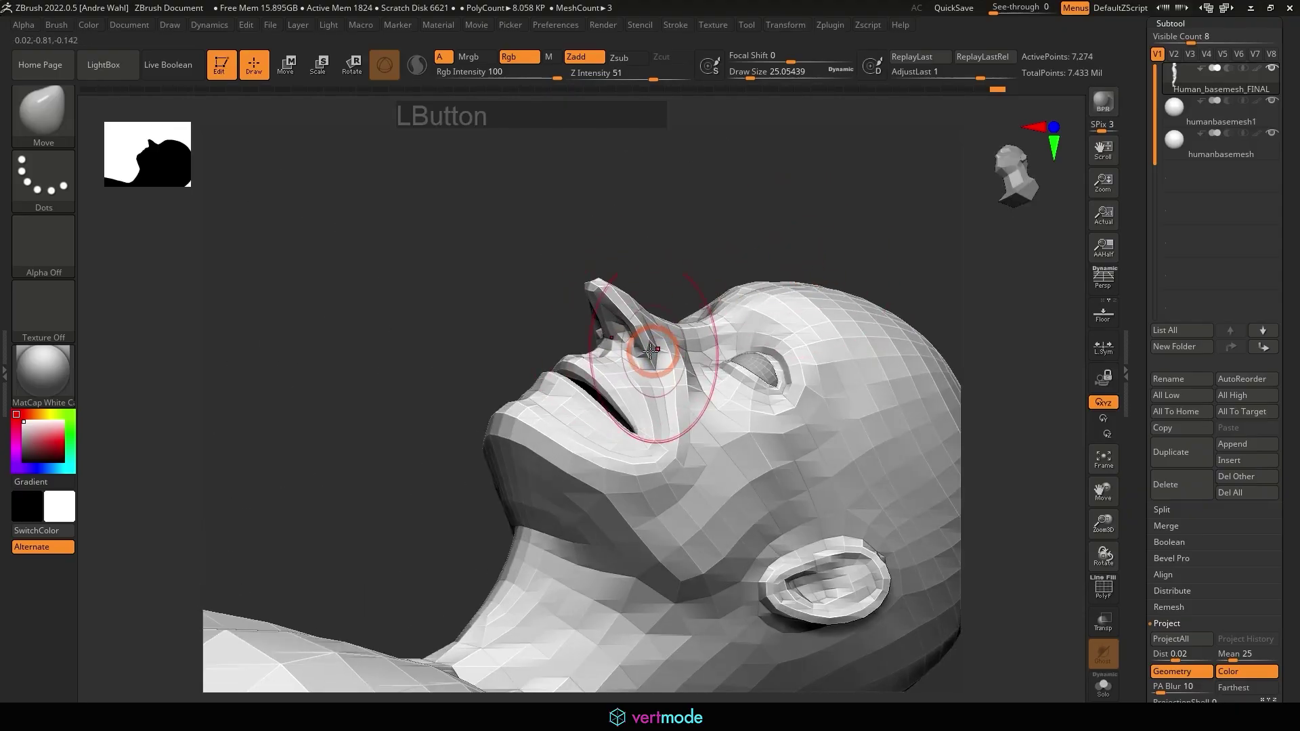
left_click_drag(557, 270, 758, 268)
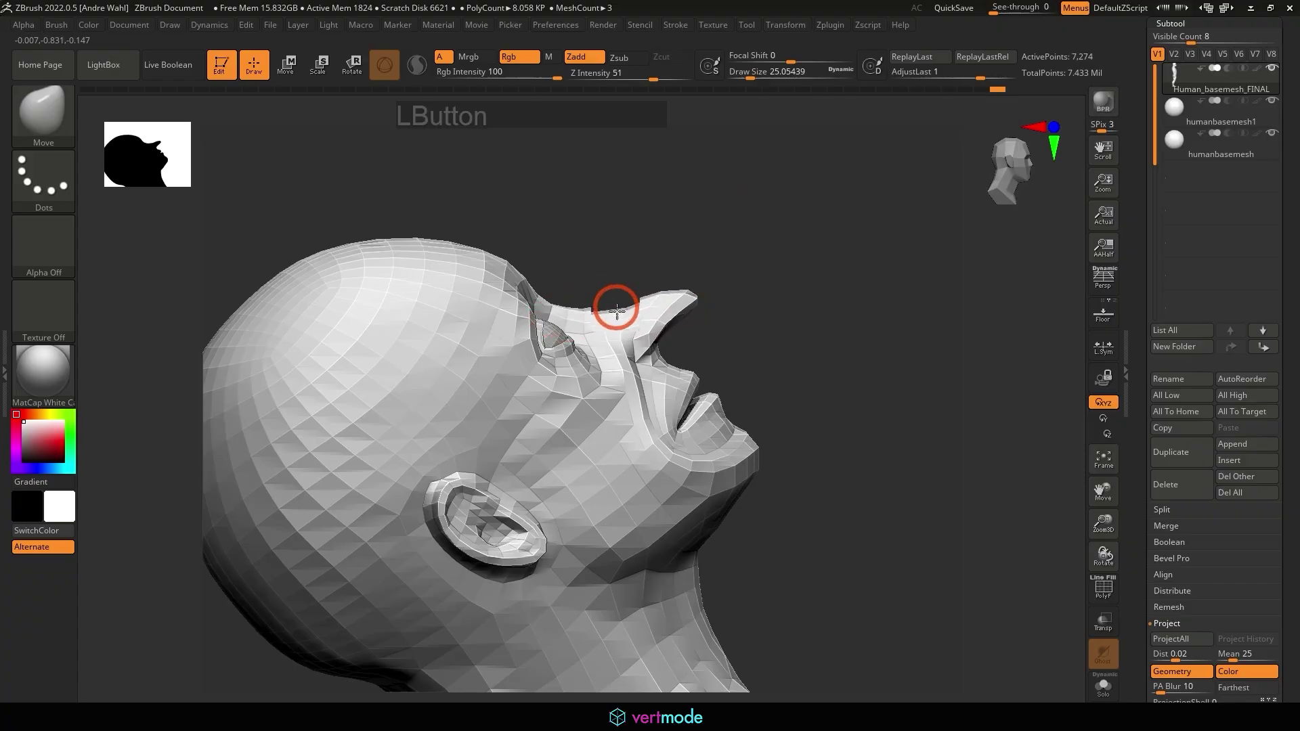
mouse_move(629, 310)
left_mouse_down()
mouse_move(613, 312)
mouse_move(625, 308)
mouse_move(611, 288)
left_mouse_up()
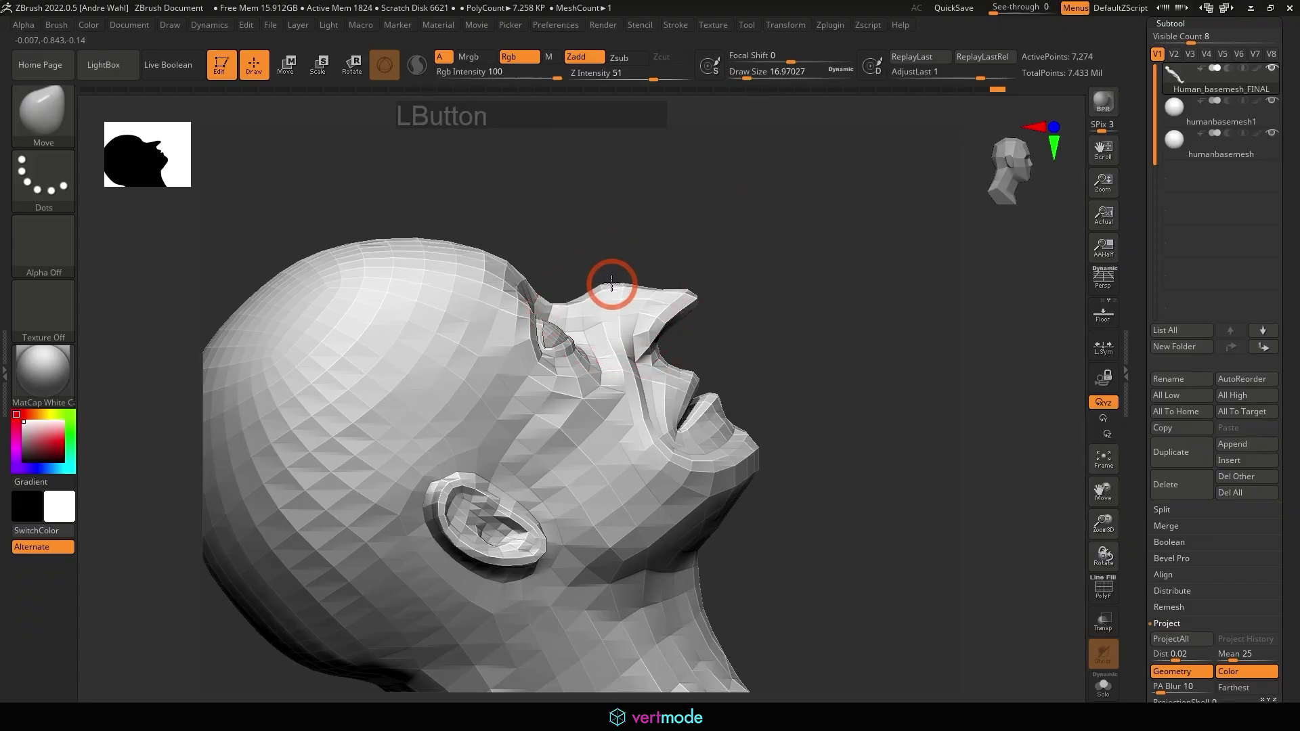
Step: Set the Move brush's draw size to about 35 and pull the chin forward and down in profile
left_click_drag(732, 241, 648, 328)
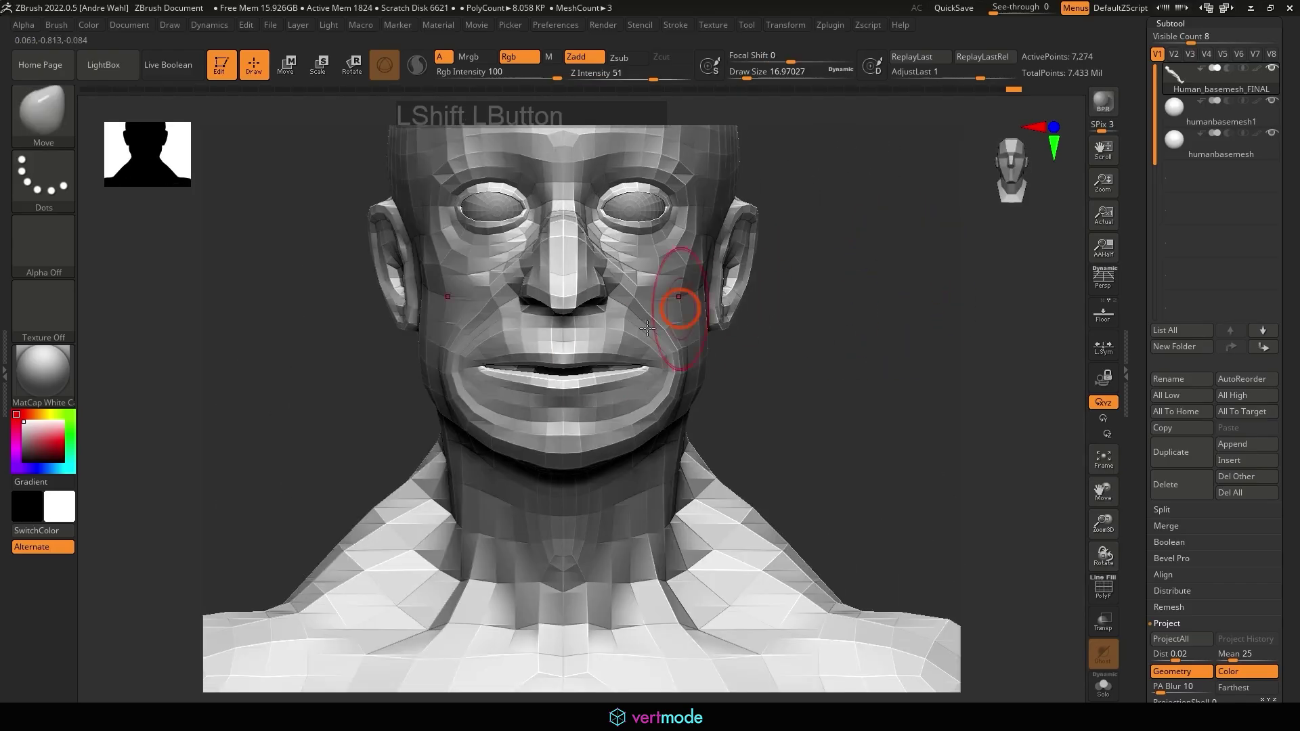
key("s")
mouse_move(488, 374)
left_mouse_down()
mouse_move(514, 369)
mouse_move(459, 380)
mouse_move(460, 369)
left_mouse_up()
key("s")
left_click_drag(737, 369, 792, 383)
left_click_drag(738, 419, 776, 328, "alt")
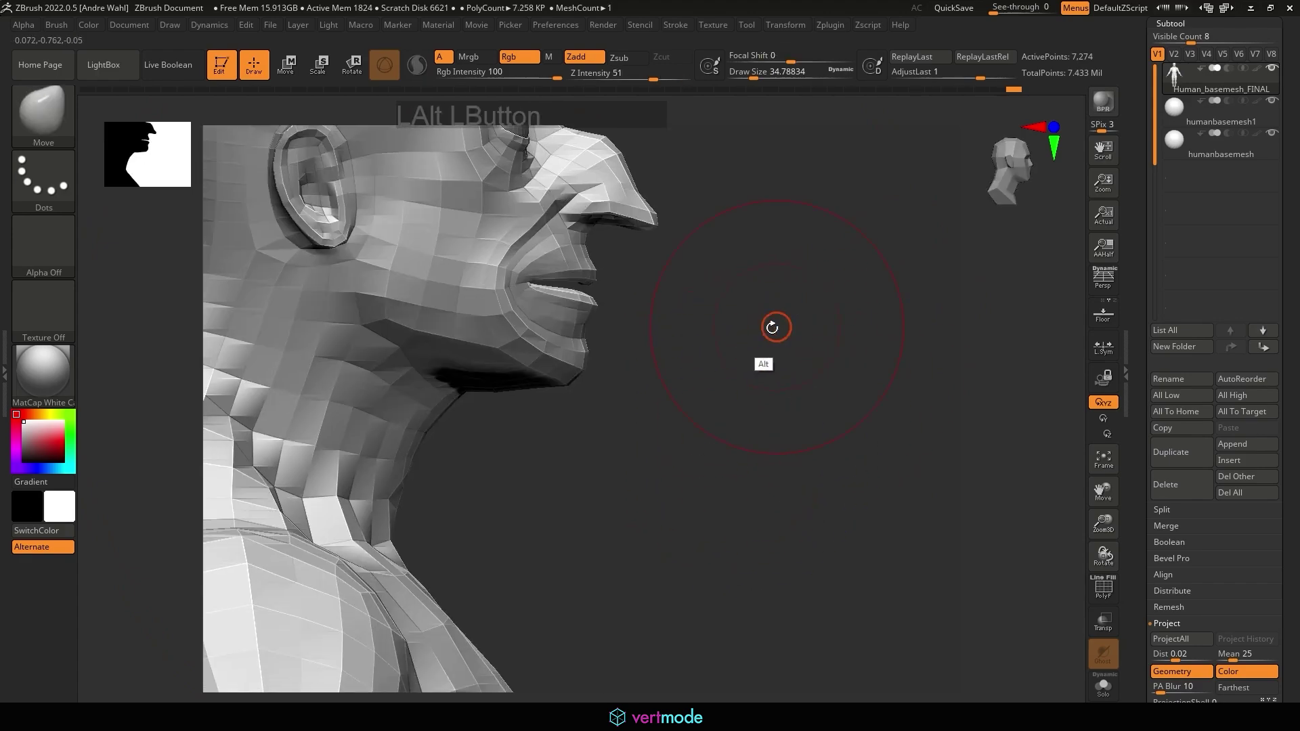
mouse_move(571, 382)
left_mouse_down()
mouse_move(591, 401)
mouse_move(598, 436)
mouse_move(614, 437)
left_mouse_up()
Step: Reduce the draw size to about 18 and pull the tip of the chin farther forward
key("s")
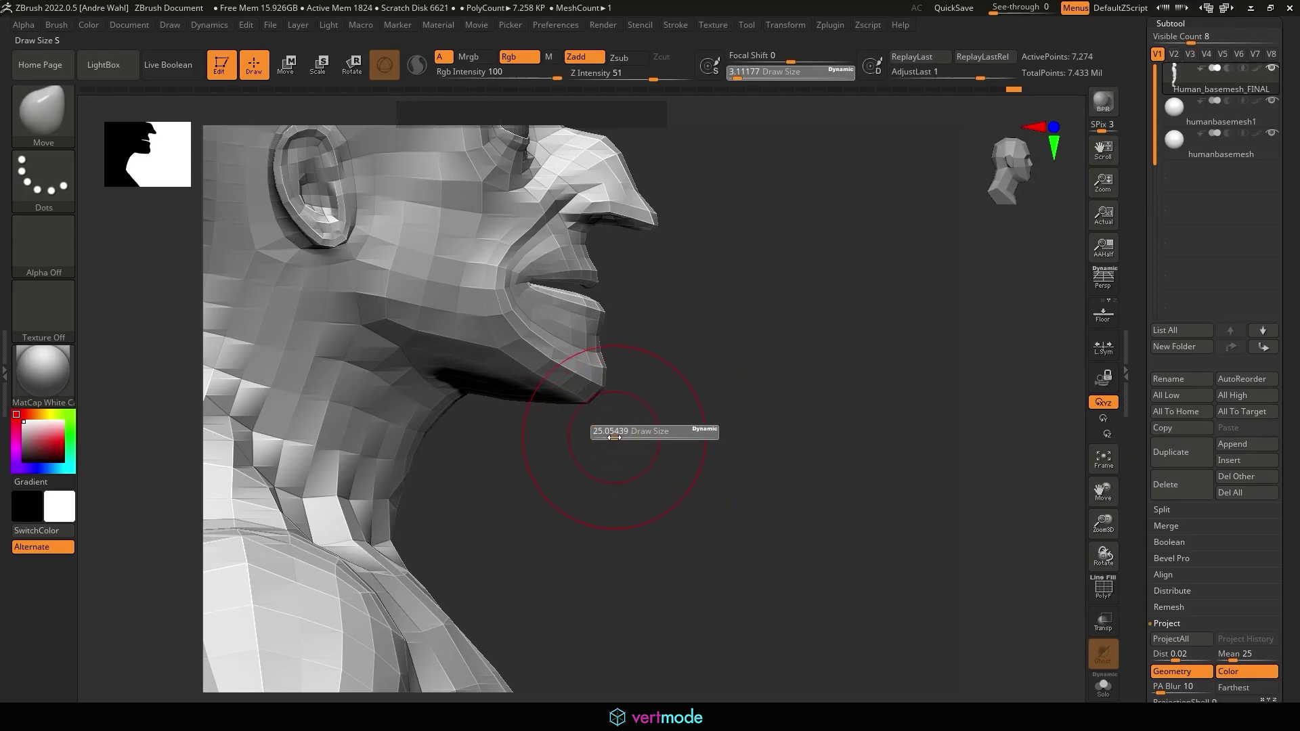
key("s")
left_click_drag(595, 391, 616, 404)
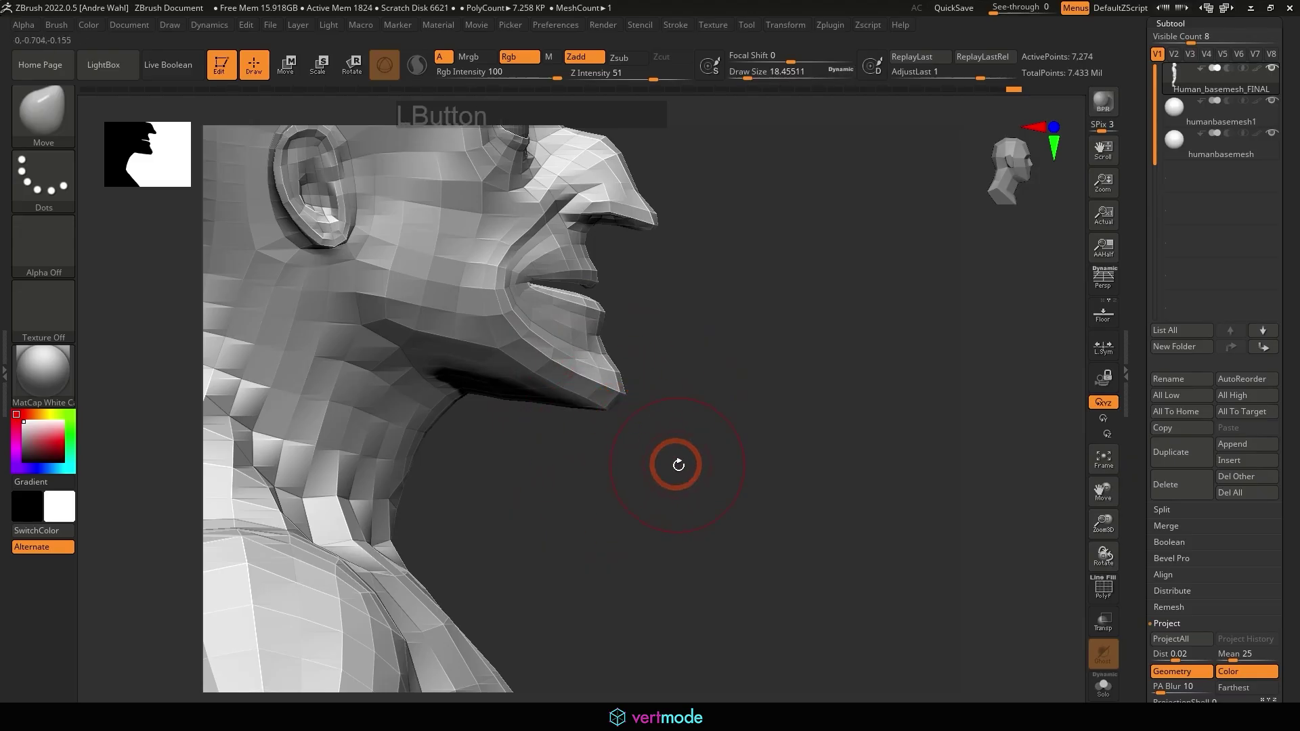
Step: Set the Move brush's draw size to about 39 and narrow the jaw and cheeks from below
mouse_move(678, 465)
left_mouse_down()
mouse_move(603, 406)
mouse_move(482, 357)
mouse_move(493, 358)
left_mouse_up()
key("s")
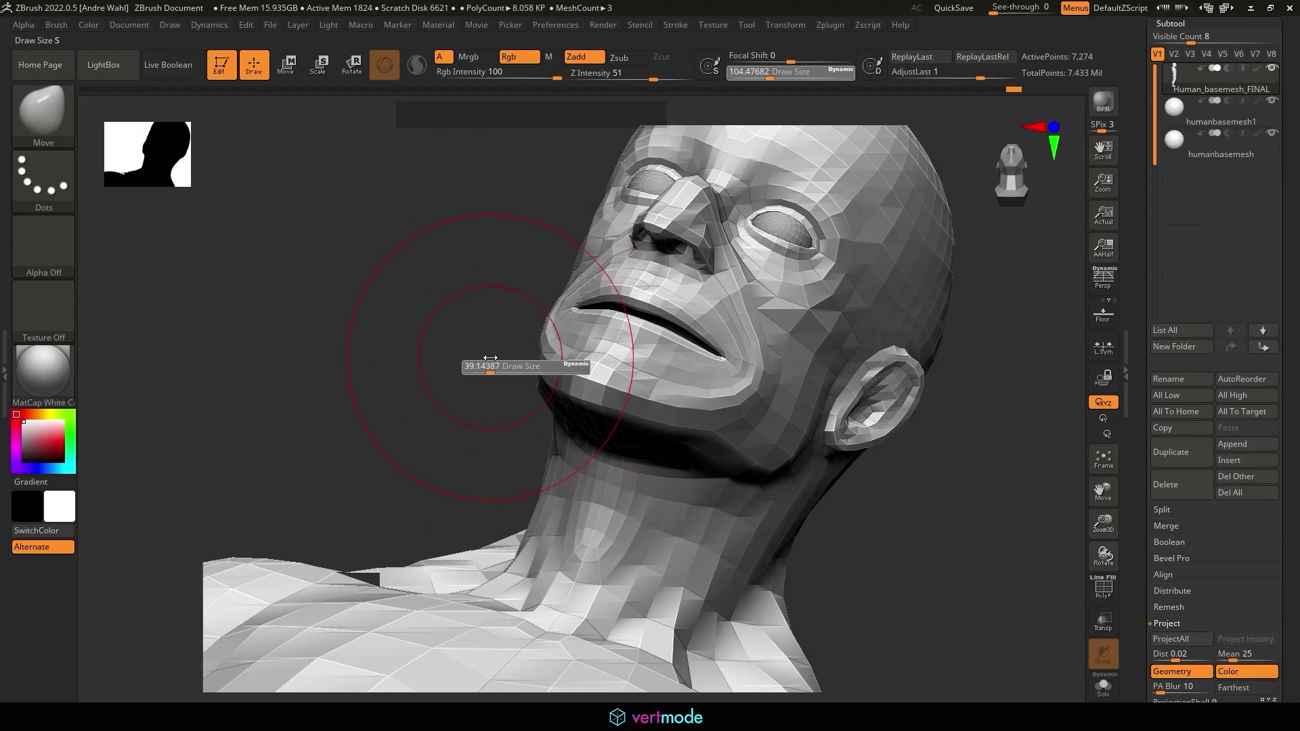
left_click_drag(380, 349, 510, 311)
left_click_drag(779, 420, 711, 429, "shift")
left_click_drag(452, 279, 470, 294)
left_click_drag(845, 340, 832, 282)
mouse_move(732, 302)
left_mouse_down()
mouse_move(698, 316)
mouse_move(711, 298)
left_mouse_up()
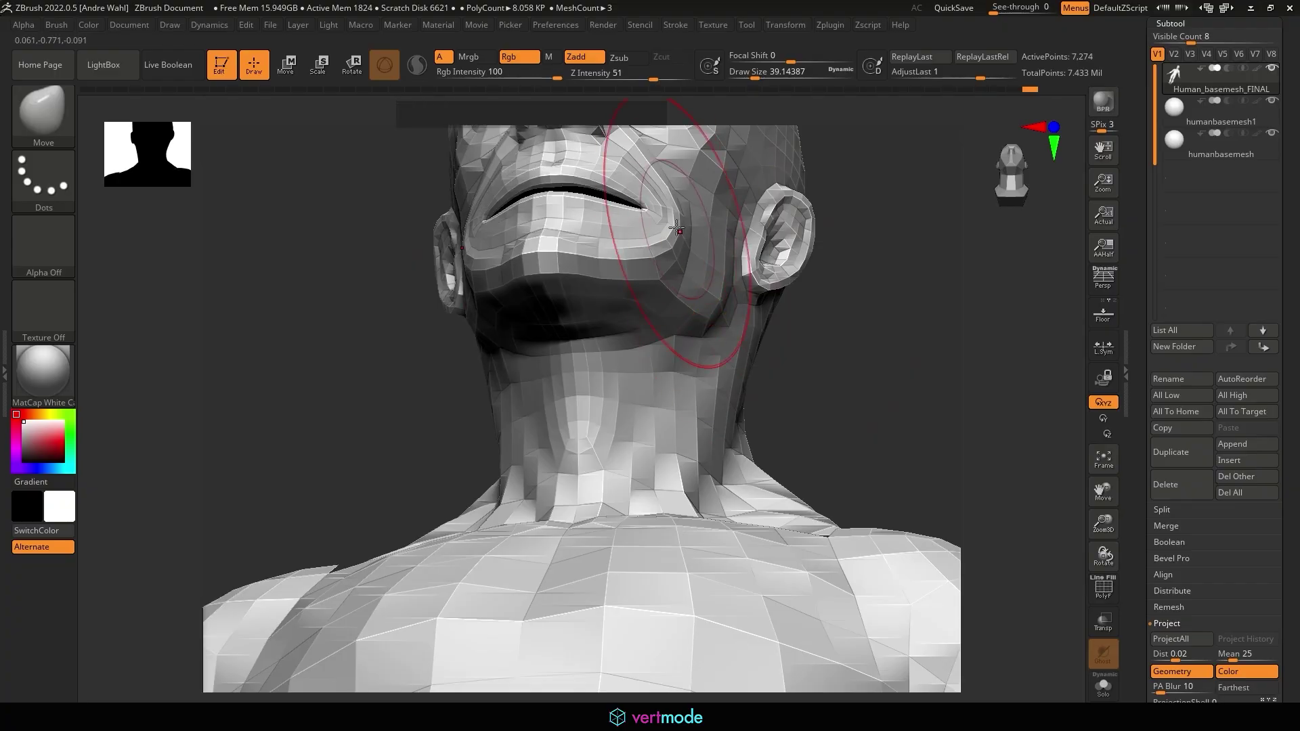
left_click_drag(677, 227, 659, 224)
mouse_move(864, 301)
left_mouse_down()
mouse_move(934, 285)
mouse_move(933, 298)
left_mouse_up()
mouse_move(933, 297)
left_mouse_down("alt")
mouse_move(891, 291)
mouse_move(920, 295)
mouse_move(902, 293)
mouse_move(911, 326)
left_mouse_up("alt")
key("s")
mouse_move(783, 286)
left_mouse_down()
mouse_move(772, 285)
mouse_move(786, 267)
left_mouse_up()
key("ctrl+z")
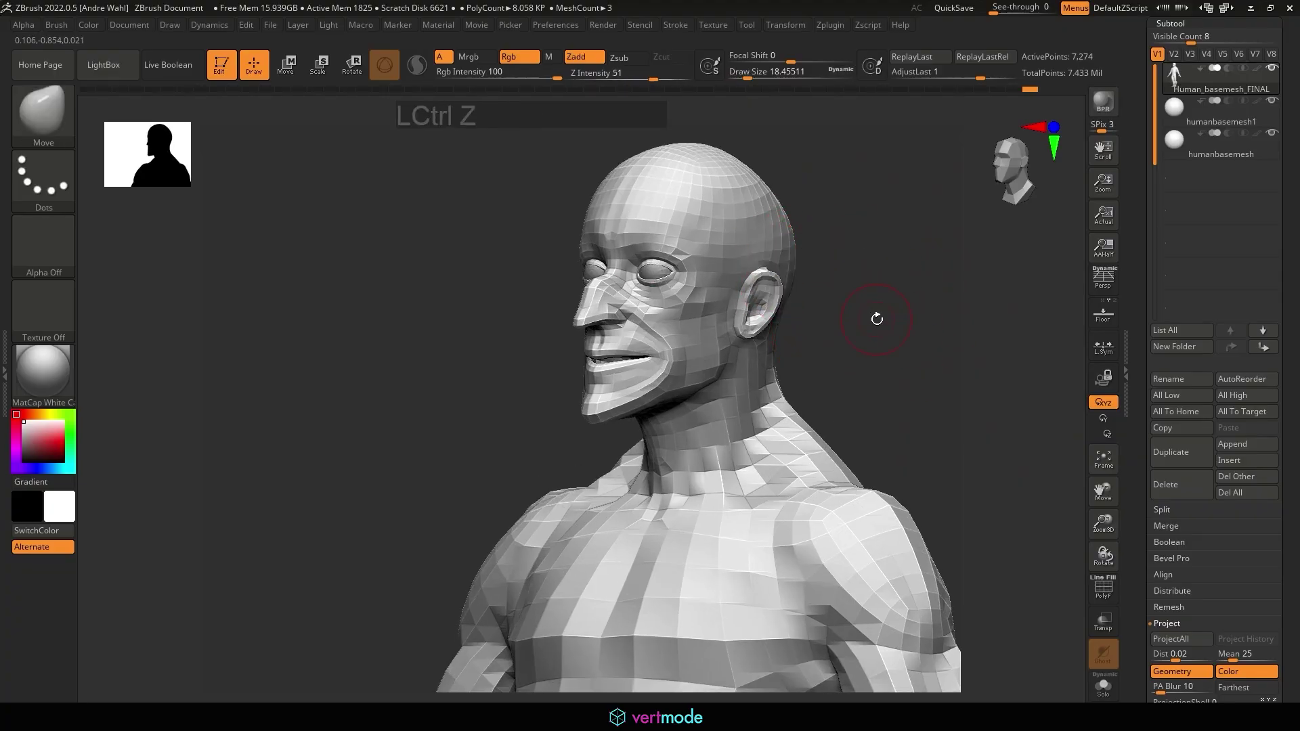
Step: Mask the ears with a lasso from the front and invert the mask so only the ears stay editable
left_click_drag(876, 319, 916, 300)
left_click_drag(914, 298, 874, 330, "alt")
left_click_drag(874, 330, 891, 388, "alt")
key("ctrl")
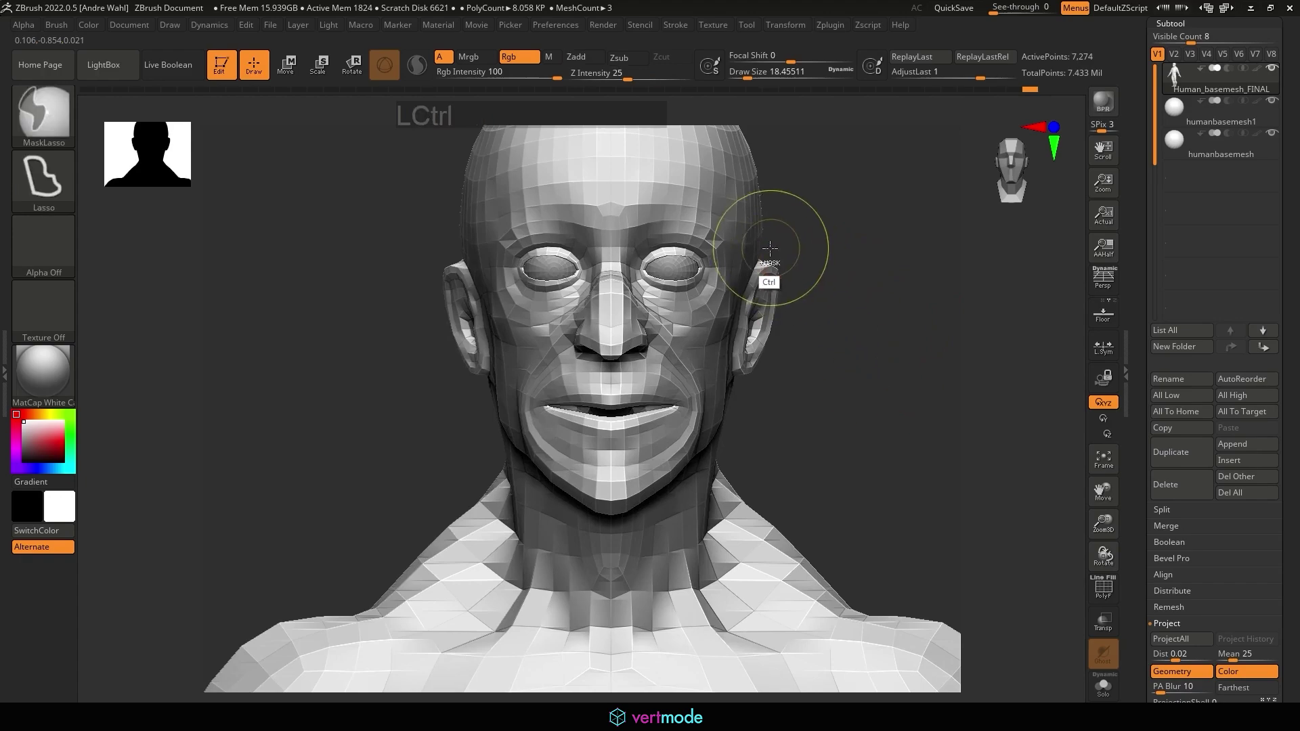
mouse_move(804, 355)
left_mouse_down("ctrl")
mouse_move(728, 387)
mouse_move(737, 330)
left_mouse_up("ctrl")
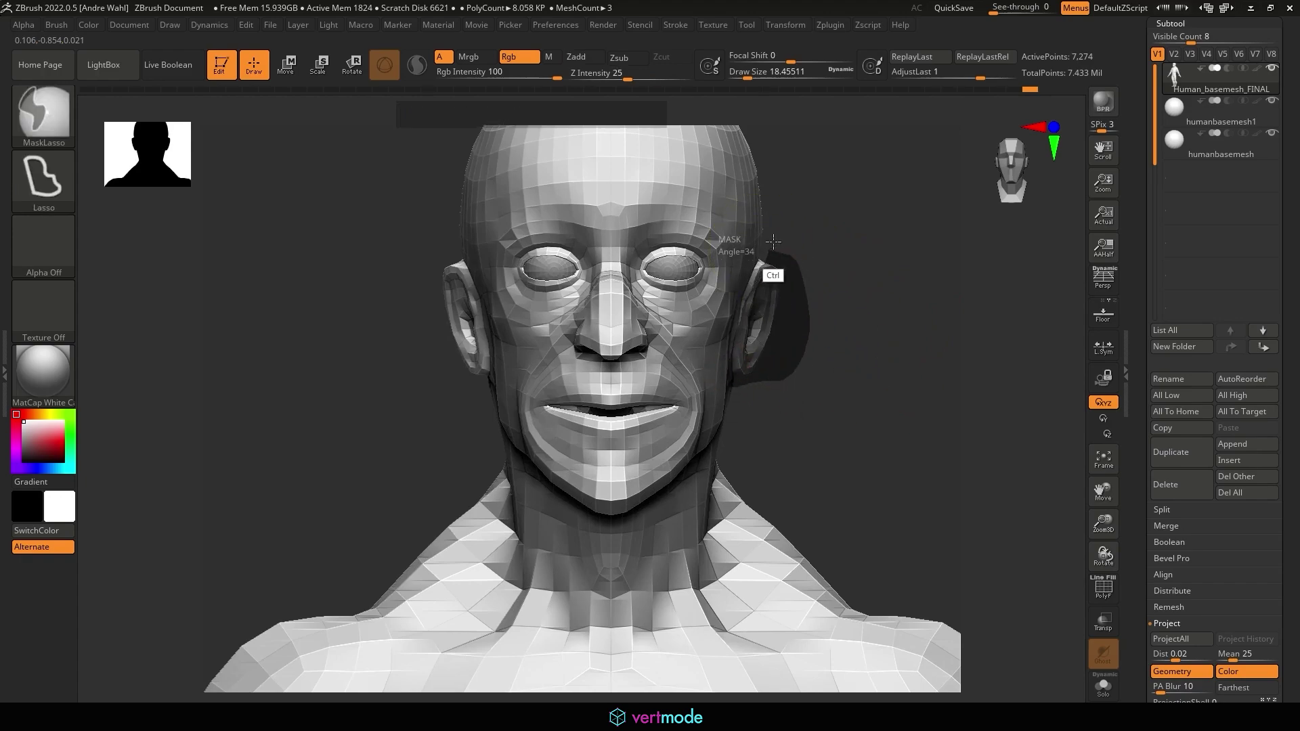
left_click(836, 246, "ctrl")
mouse_move(774, 242)
left_mouse_down("ctrl")
mouse_move(784, 245)
mouse_move(831, 165)
left_mouse_up("ctrl")
mouse_move(850, 241)
left_mouse_down("alt")
mouse_move(865, 264)
mouse_move(898, 249)
mouse_move(840, 249)
left_mouse_up("alt")
key("shift")
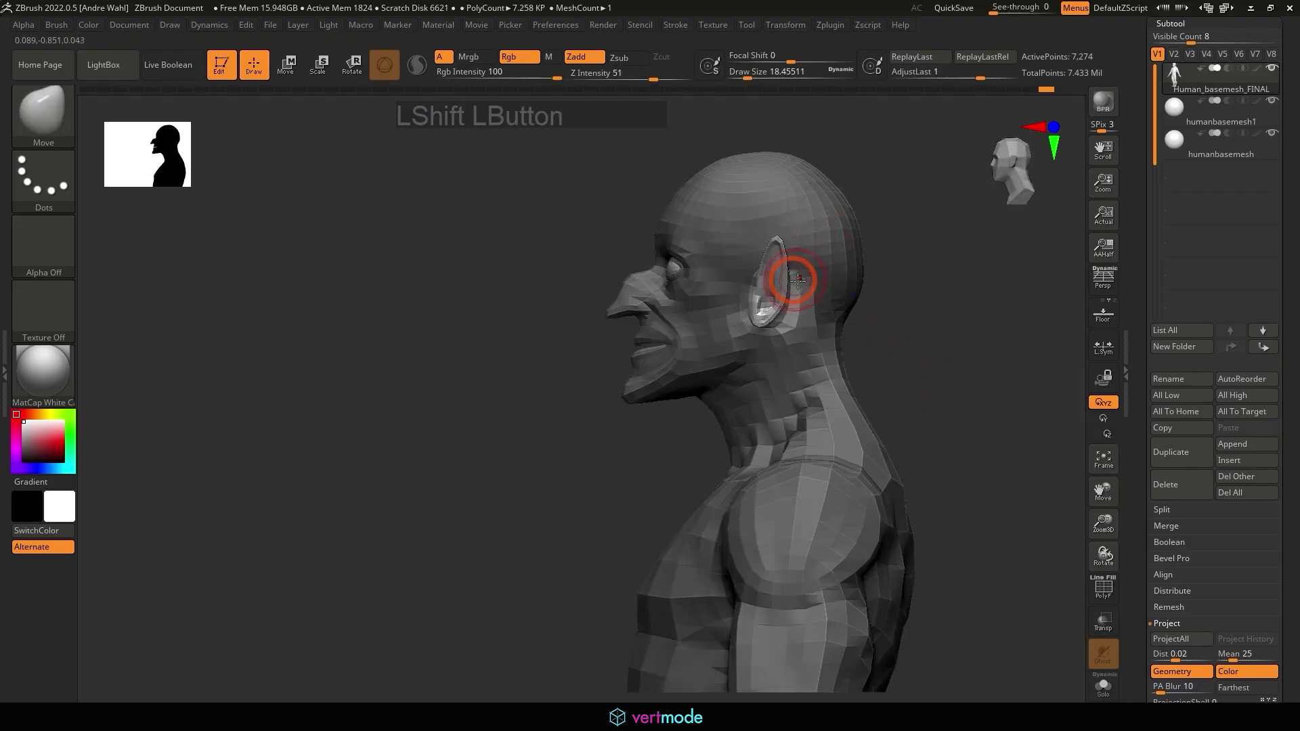
key("ctrl+z")
left_click_drag(782, 287, 786, 287)
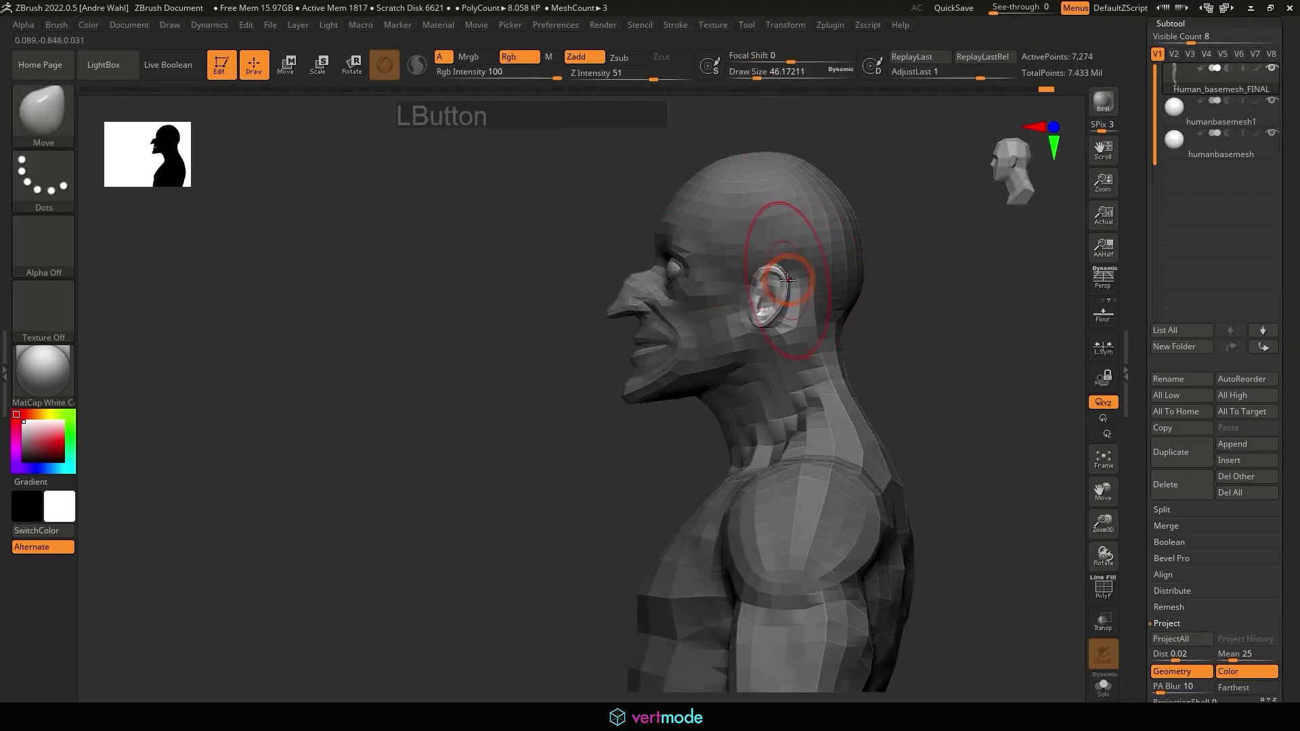
key("ctrl+z")
Step: Pull the ears up and outward into long points with the Move brush at draw size about 22
left_click_drag(905, 247, 932, 263)
key("s")
left_click_drag(763, 281, 775, 272)
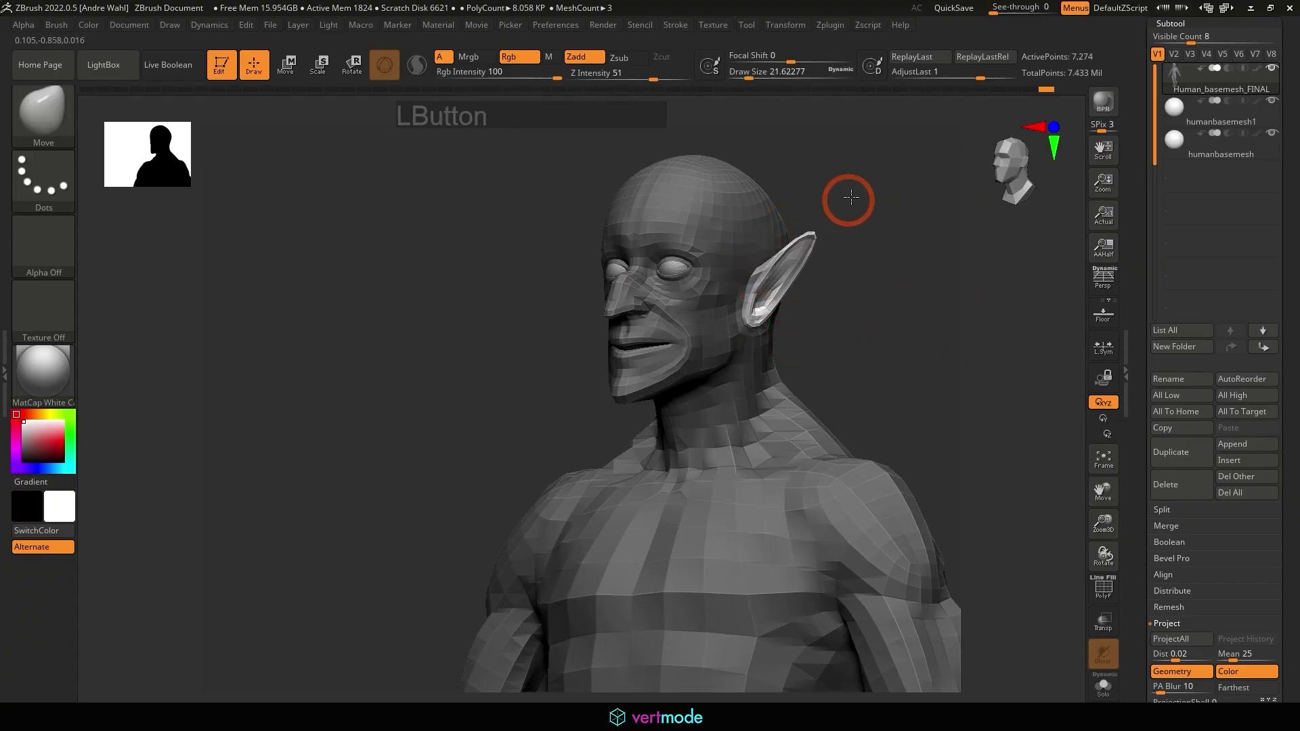
left_click_drag(863, 249, 903, 262, "shift")
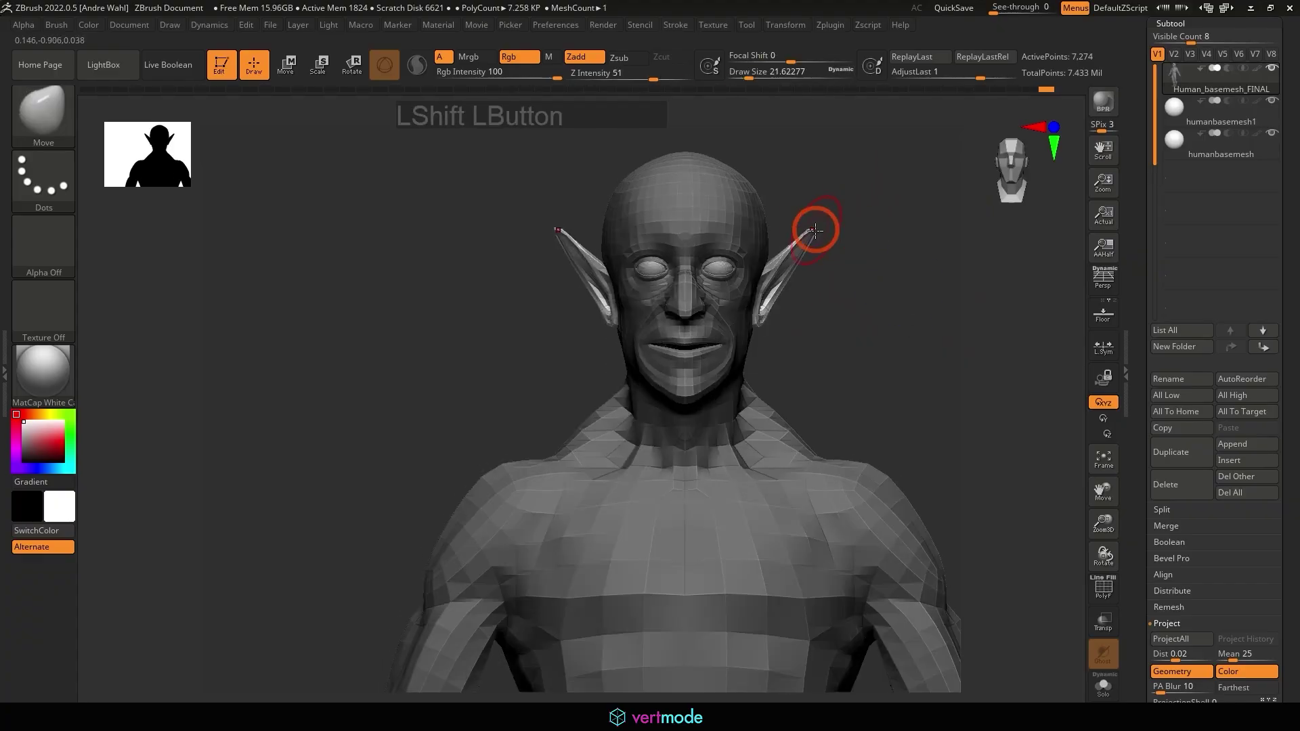
mouse_move(815, 229)
left_mouse_down()
mouse_move(838, 208)
mouse_move(832, 161)
mouse_move(815, 152)
left_mouse_up()
key("ctrl+z")
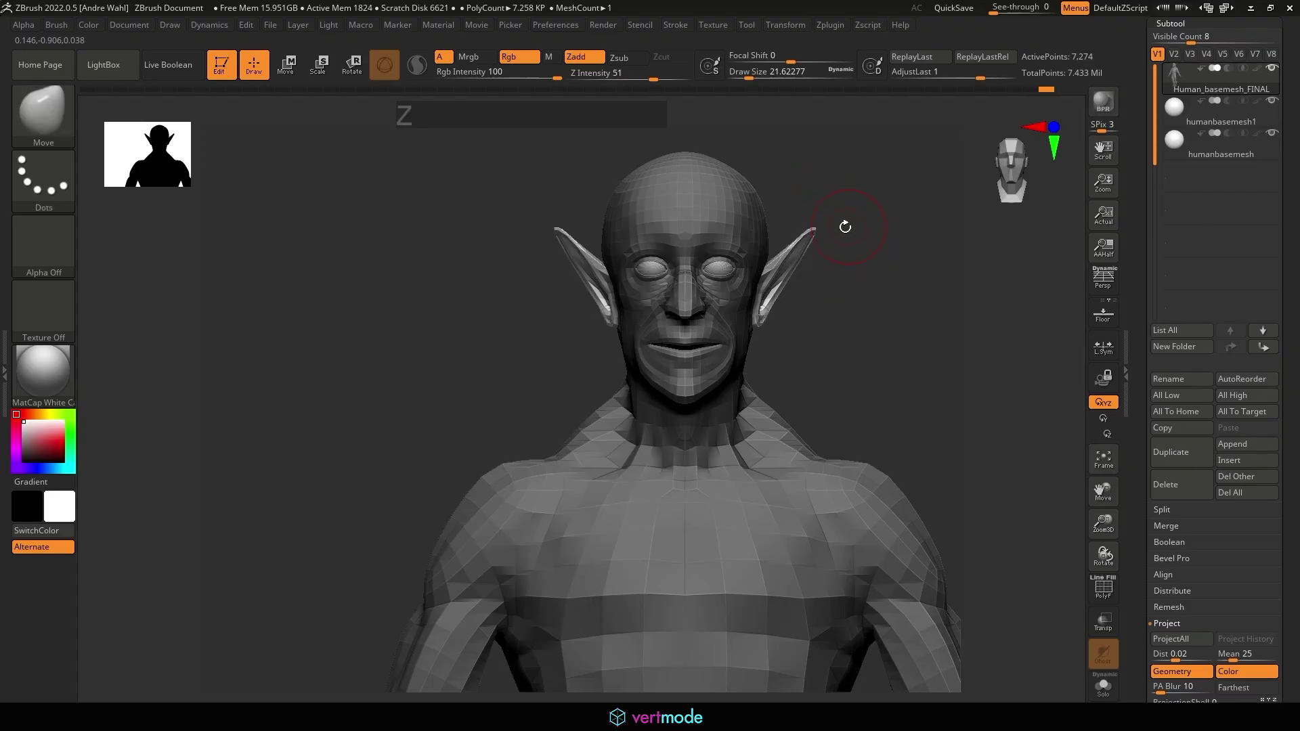
key("s")
left_click_drag(826, 235, 829, 233)
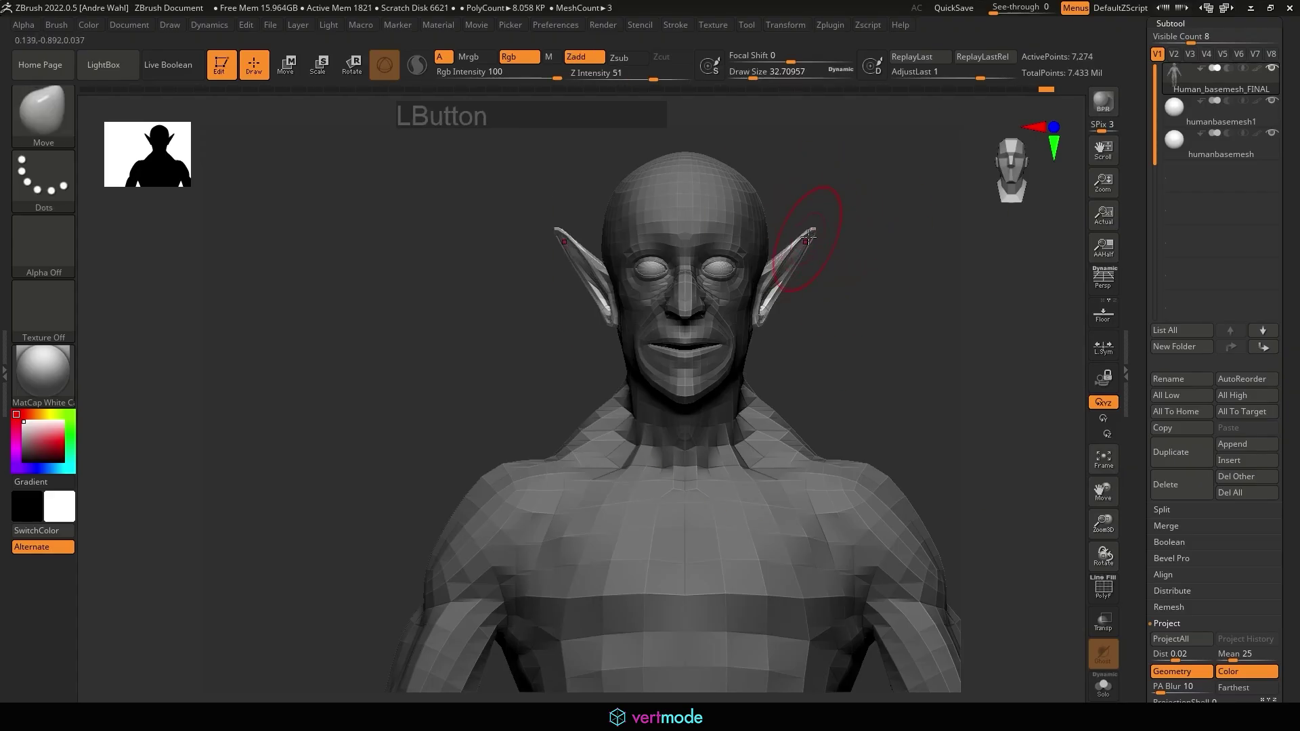
key("ctrl+z")
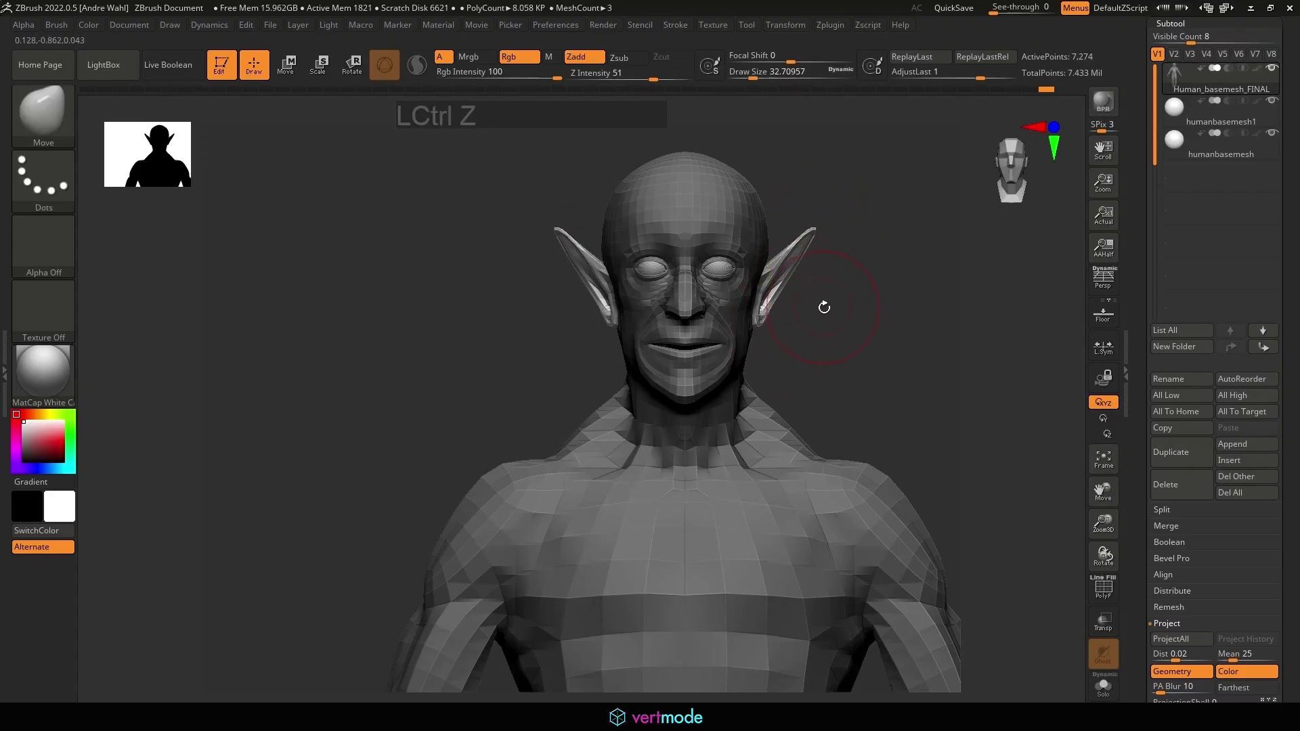
Step: Curve the outer edges of the pointed ears inward with the Move brush, reducing the draw size to about 20
left_click_drag(828, 321, 844, 331)
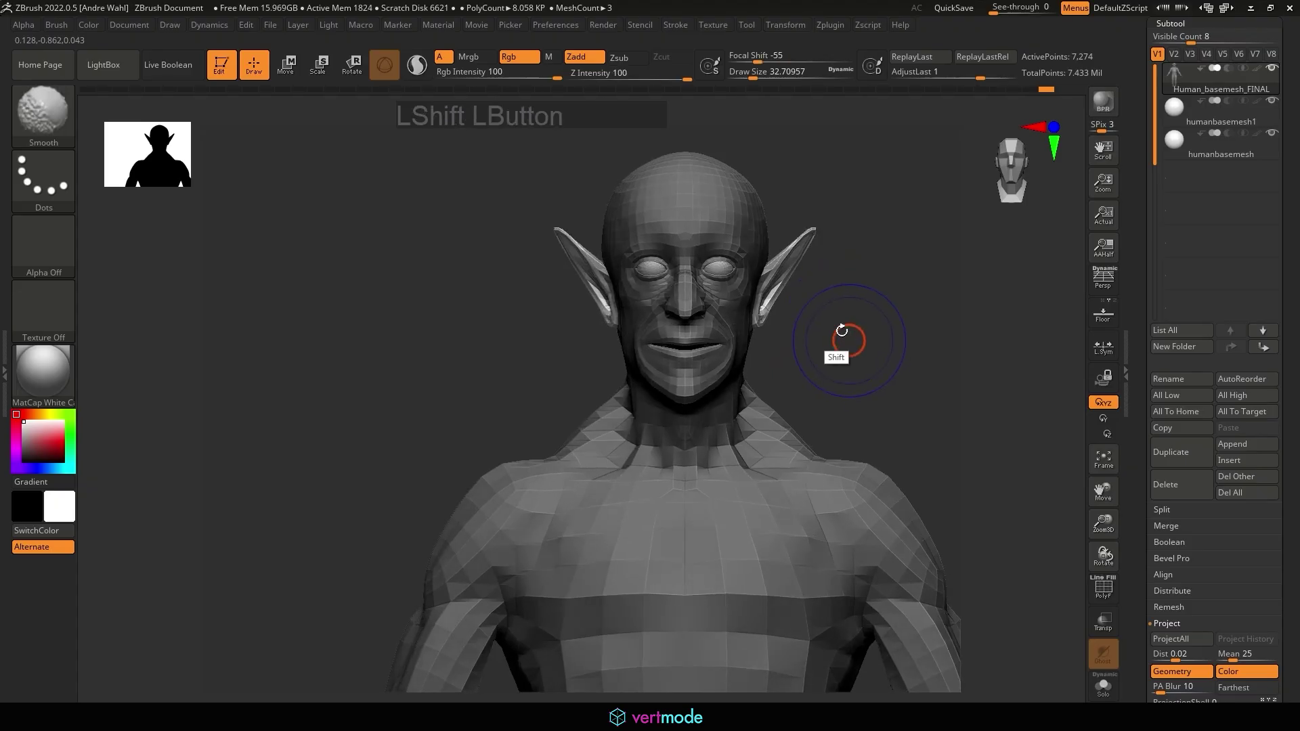
mouse_move(793, 268)
left_mouse_down()
mouse_move(780, 264)
mouse_move(778, 297)
mouse_move(796, 301)
mouse_move(784, 296)
left_mouse_up()
key("s")
key("s")
key("s")
key("s")
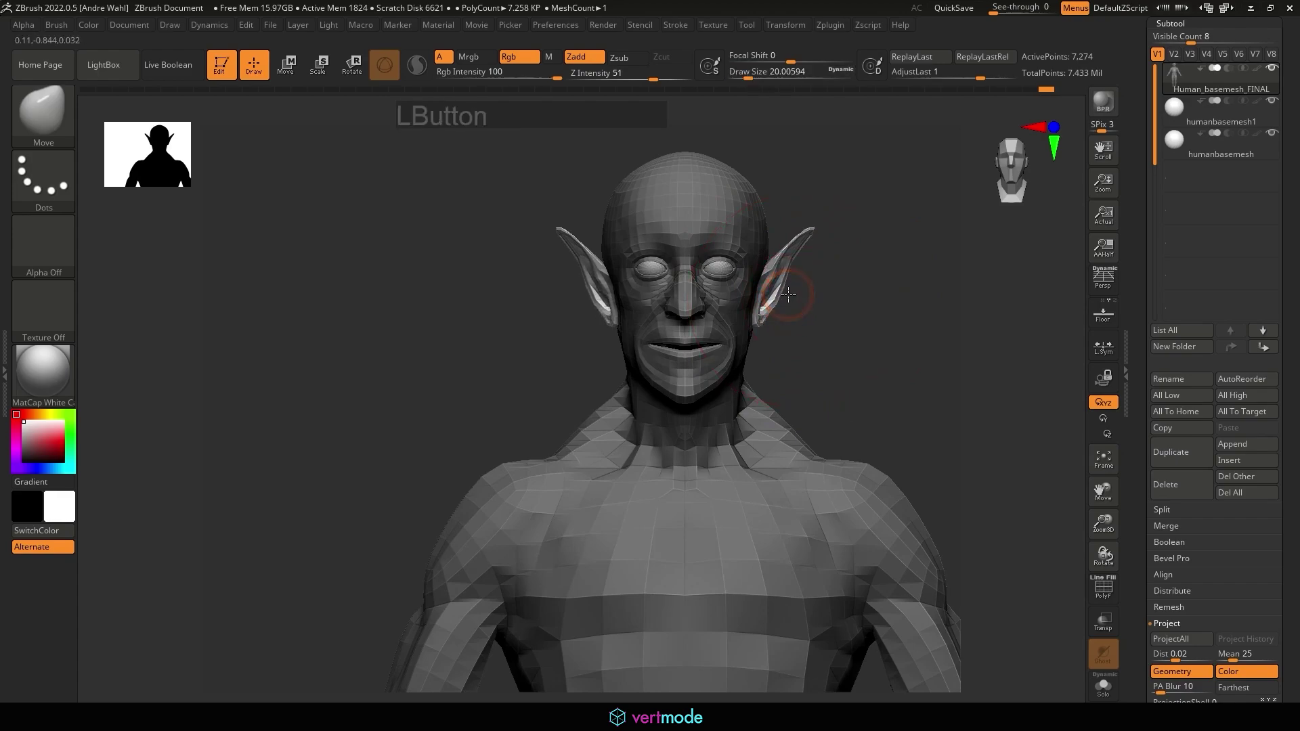
Step: Reshape and smooth the lower part of the ears around the lobes, and clear the mask
mouse_move(806, 340)
left_mouse_down("alt")
mouse_move(816, 383)
mouse_move(745, 366)
mouse_move(833, 389)
mouse_move(804, 326)
left_mouse_up("alt")
key("ctrl+z")
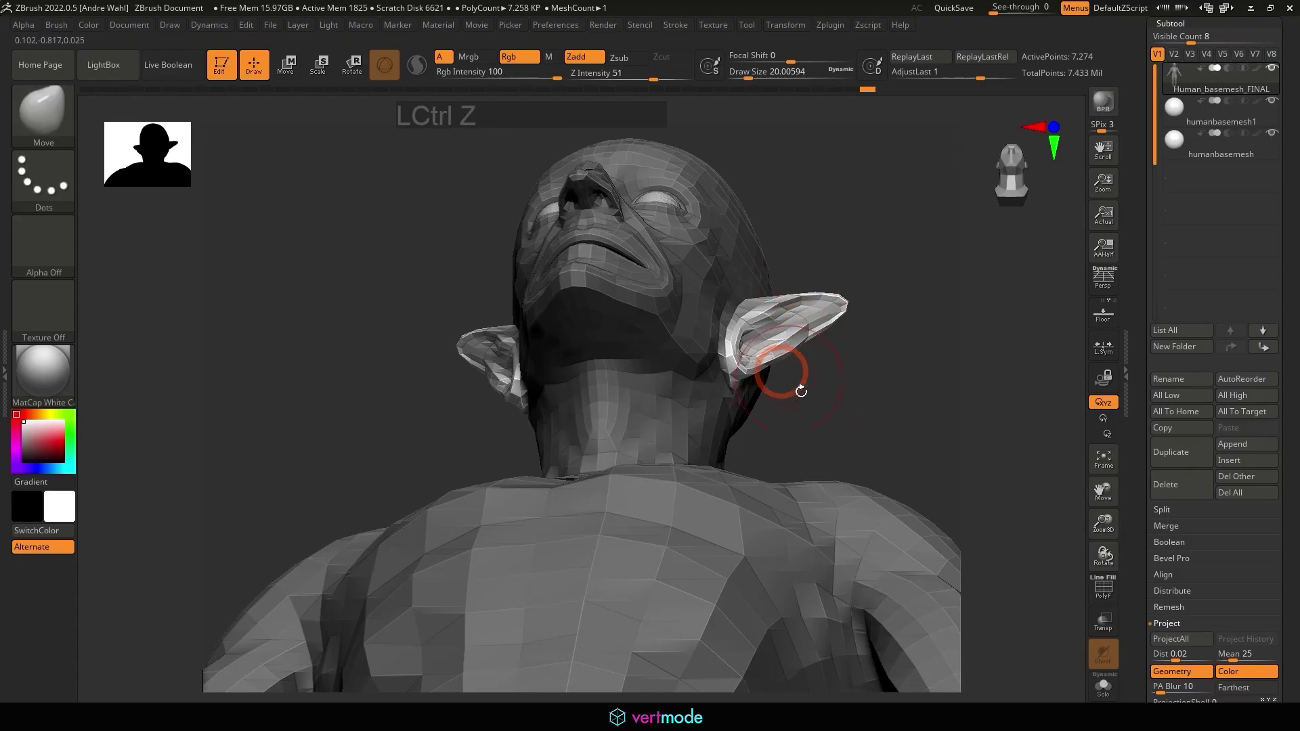
mouse_move(739, 374)
left_mouse_down()
mouse_move(763, 359)
mouse_move(809, 455)
left_mouse_up()
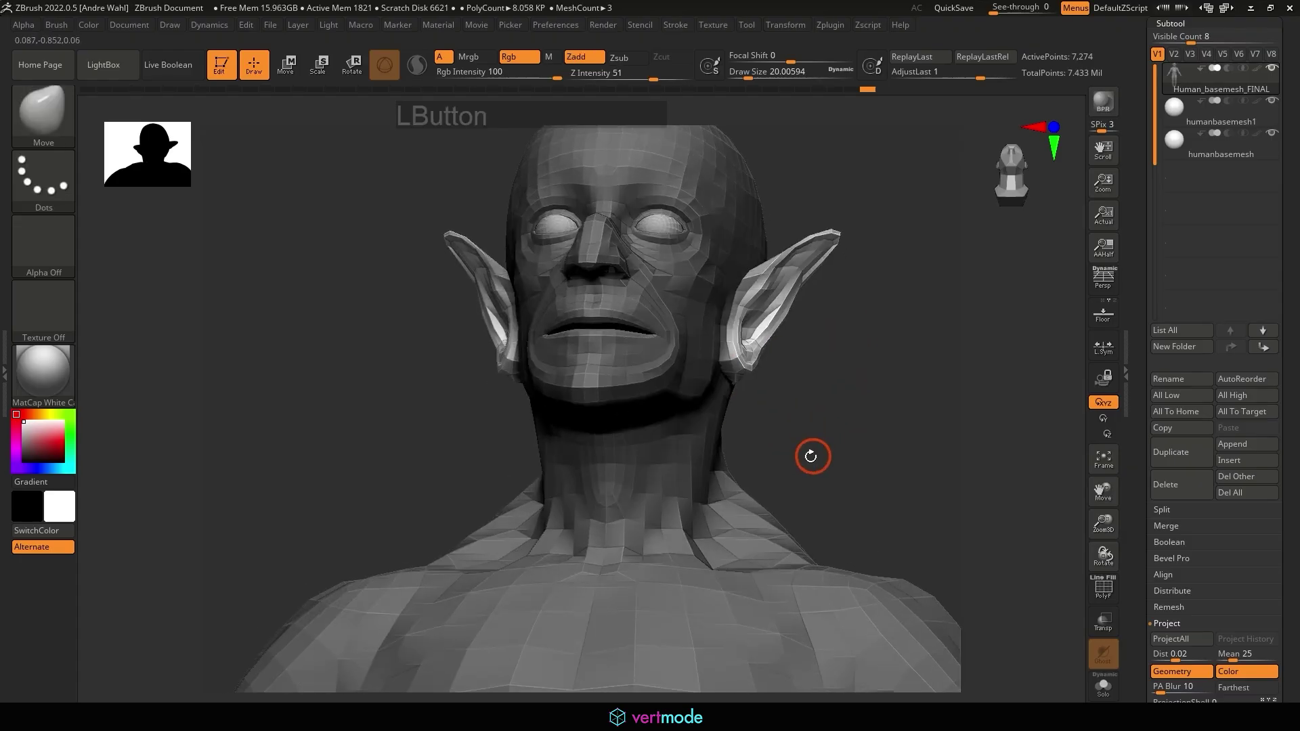
key("ctrl+z")
left_click_drag(727, 383, 738, 366, "shift")
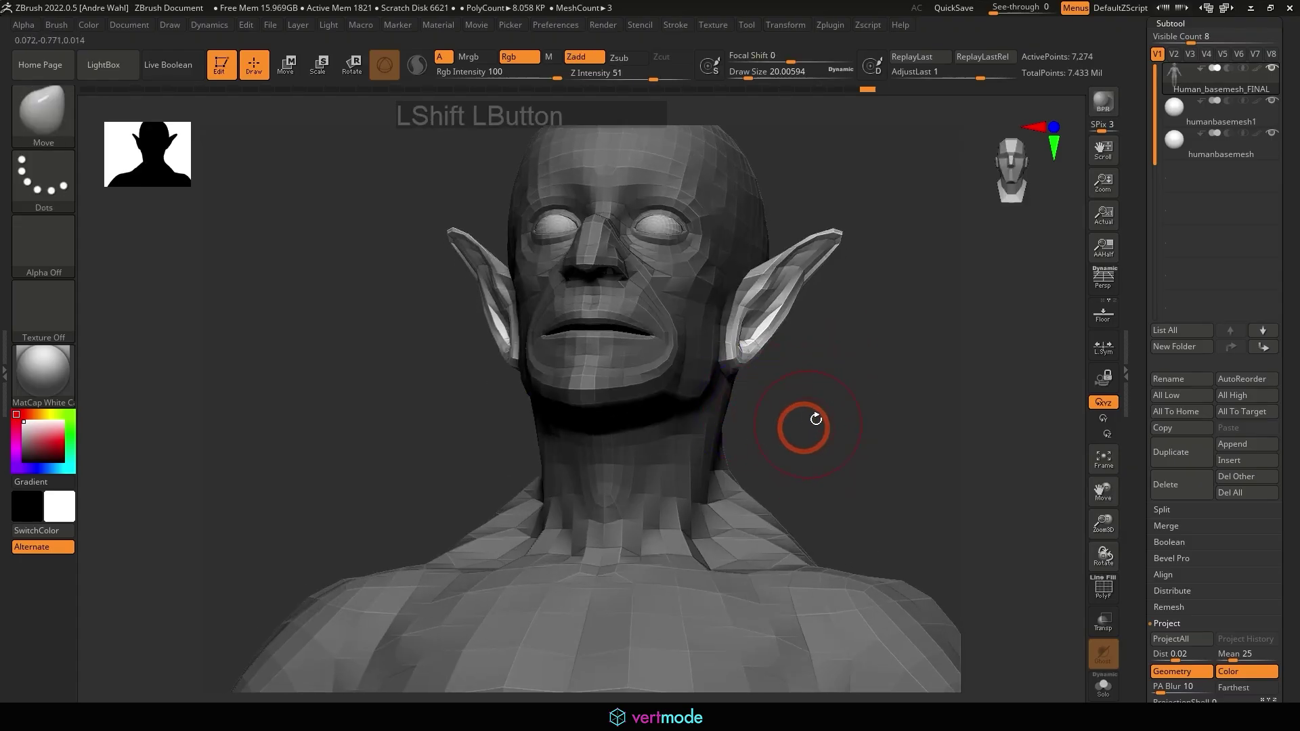
mouse_move(813, 420)
left_mouse_down()
mouse_move(838, 453)
mouse_move(797, 350)
mouse_move(819, 302)
mouse_move(860, 354)
mouse_move(969, 319)
left_mouse_up()
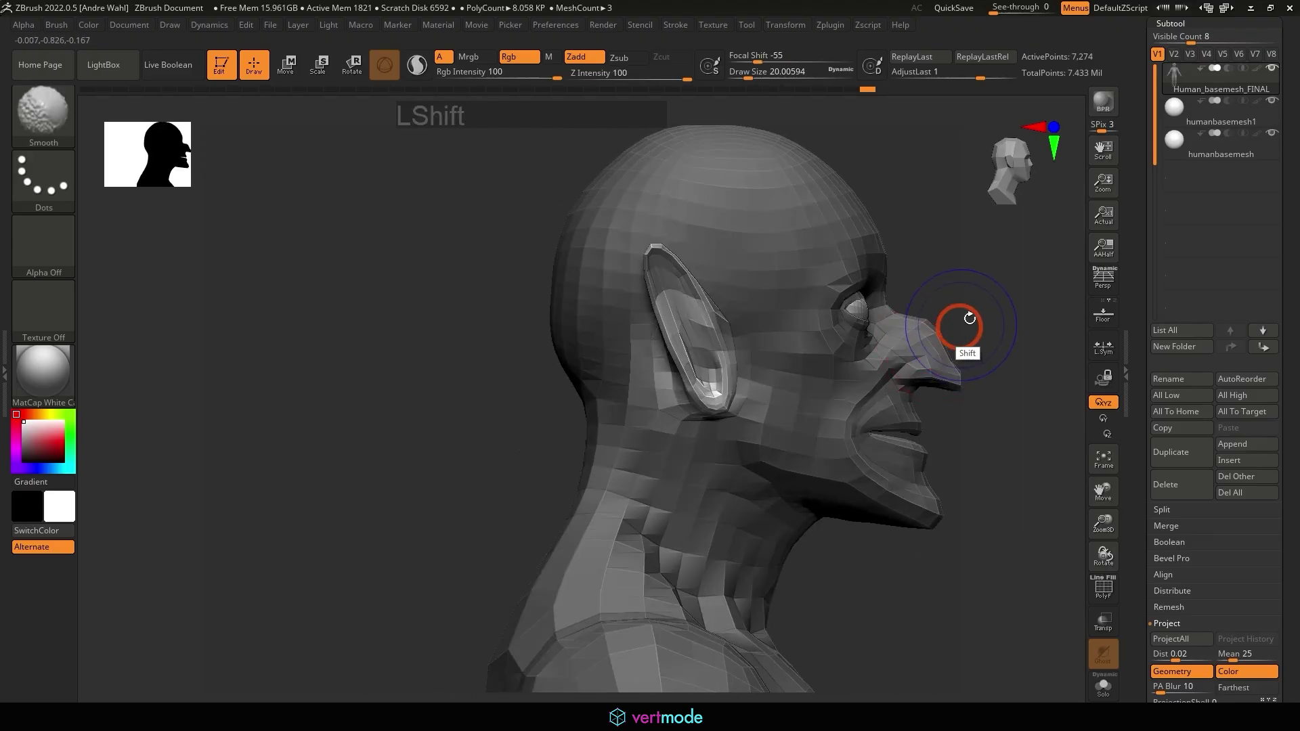
left_click_drag(944, 260, 806, 240, "alt")
left_click_drag(846, 256, 822, 223, "ctrl")
Step: Set the Move brush's draw size to about 49 and slim the upper and outer contours of the shoulders
left_click_drag(833, 297, 837, 257, "alt")
left_click_drag(880, 288, 792, 301)
left_click_drag(856, 331, 897, 239, "alt")
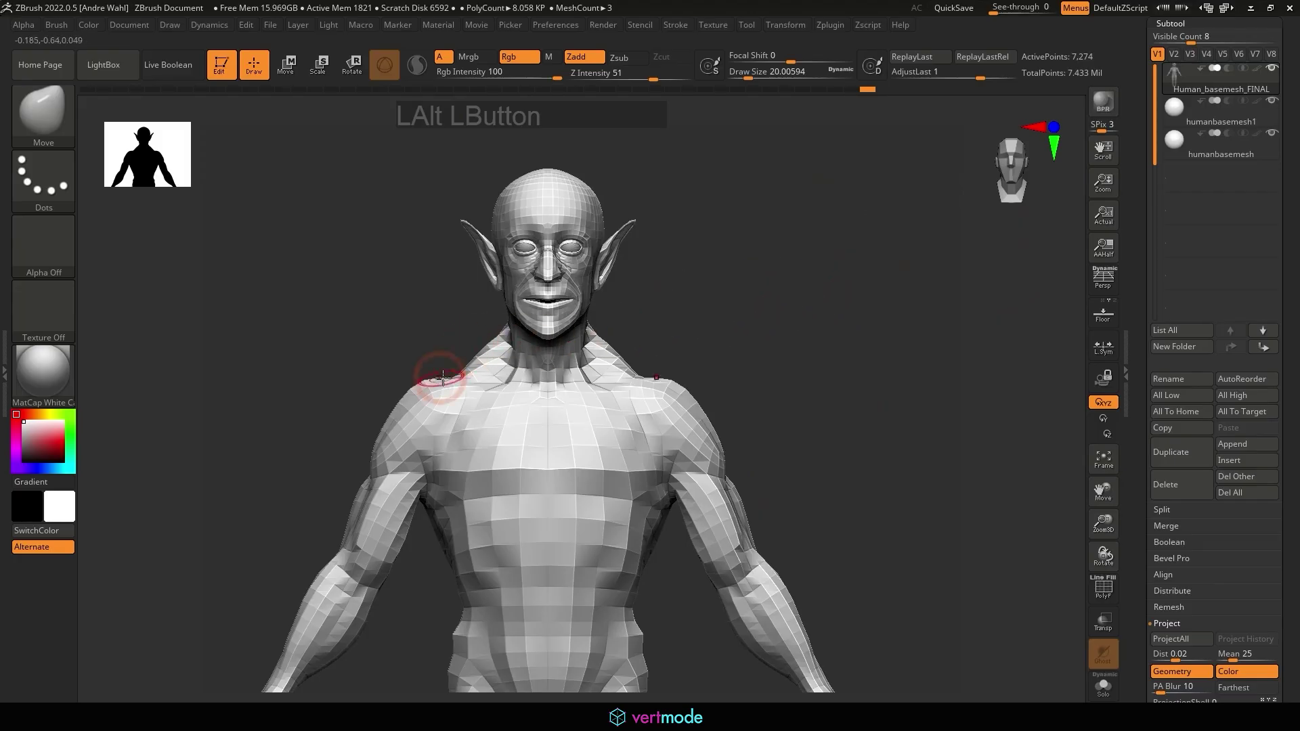
key("s")
mouse_move(447, 383)
left_mouse_down()
mouse_move(497, 383)
mouse_move(478, 383)
left_mouse_up()
left_click_drag(678, 402, 667, 399)
left_click_drag(752, 341, 977, 325)
left_click_drag(919, 292, 880, 249, "alt")
mouse_move(713, 322)
left_mouse_down()
mouse_move(722, 331)
mouse_move(701, 335)
mouse_move(721, 339)
mouse_move(708, 327)
left_mouse_up()
key("s")
left_click_drag(928, 288, 851, 220, "alt")
mouse_move(850, 220)
left_mouse_down()
mouse_move(971, 240)
mouse_move(925, 310)
left_mouse_up()
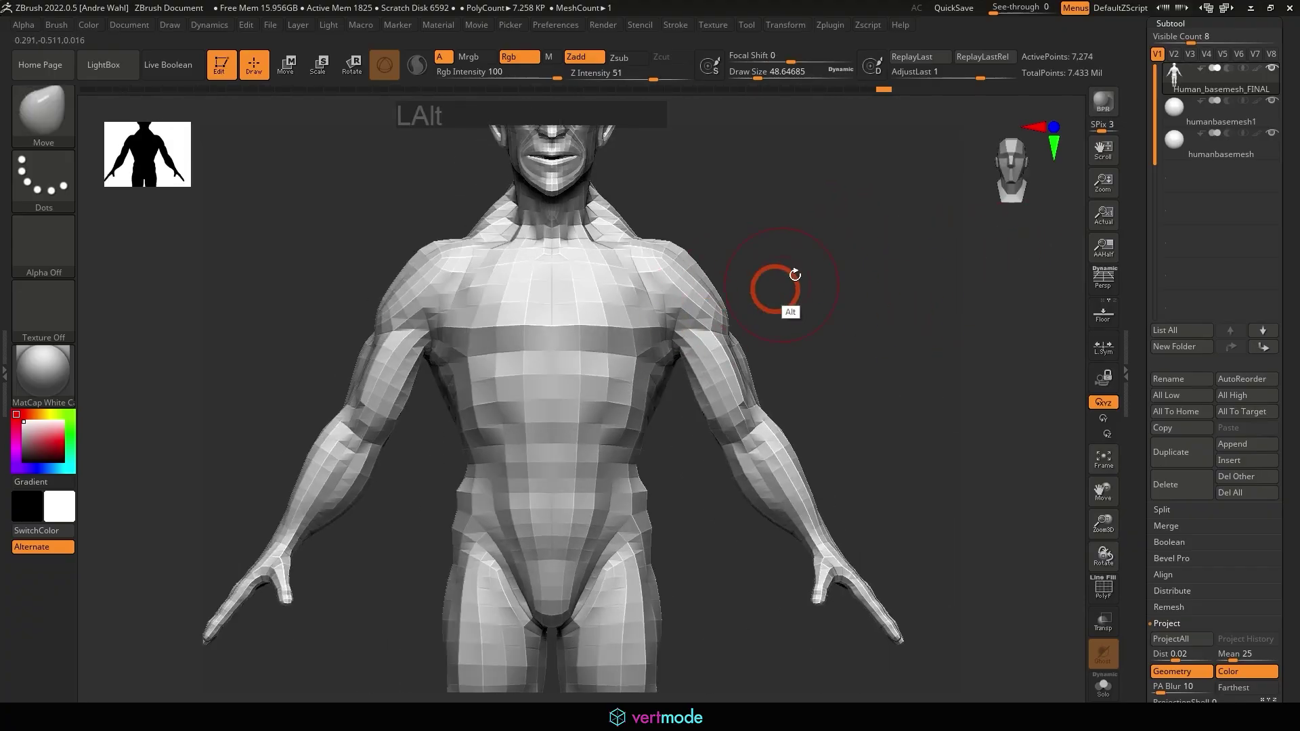
Step: Mask the whole head down to the upper neck with a lasso in side profile
mouse_move(796, 275)
left_mouse_down("alt")
mouse_move(812, 315)
mouse_move(845, 264)
mouse_move(887, 298)
left_mouse_up("alt")
key("z")
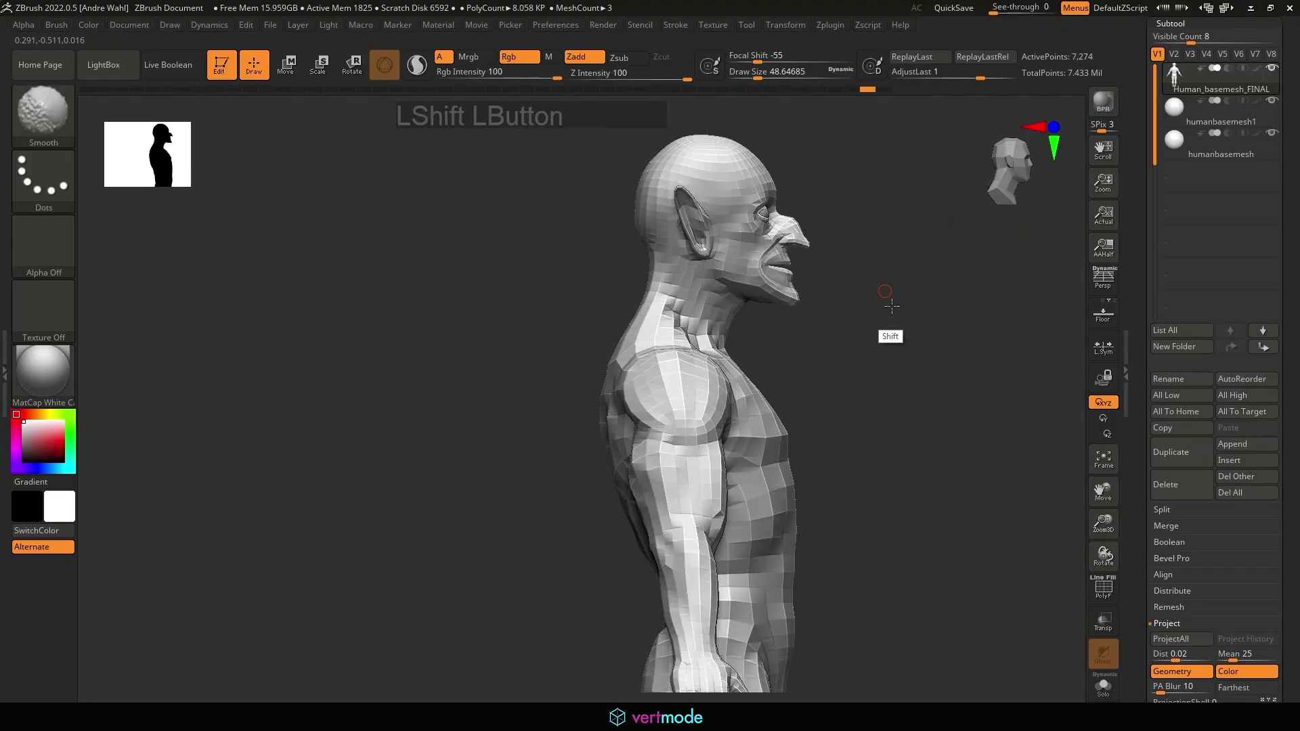
left_click_drag(827, 204, 786, 298, "alt")
left_click_drag(818, 251, 790, 224, "shift")
mouse_move(553, 226)
left_mouse_down("ctrl")
mouse_move(821, 371)
mouse_move(677, 408)
left_mouse_up("ctrl")
left_click(796, 422, "ctrl")
left_click(788, 418, "ctrl")
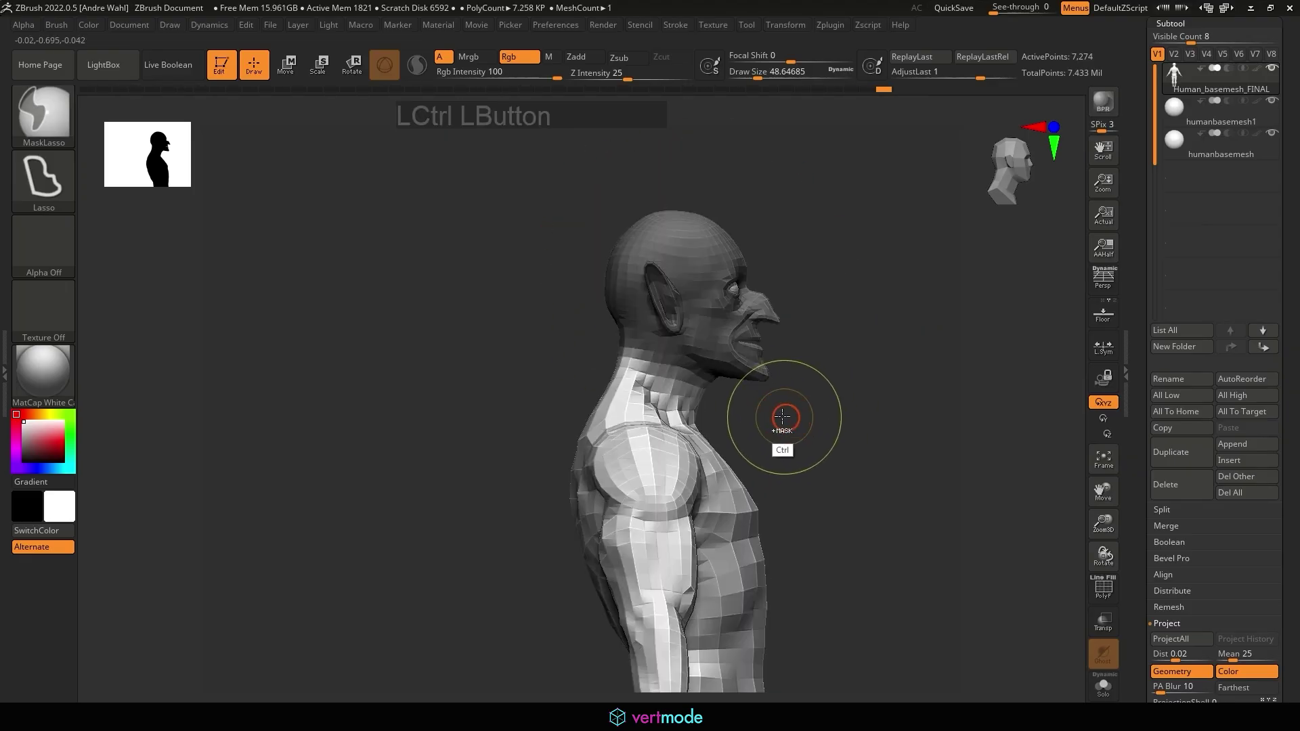
Step: Soften the head mask's edge along the neck, keeping the head masked and the body free
left_click(788, 419, "ctrl")
left_click(684, 447, "ctrl")
left_click(684, 448, "ctrl")
key("ctrl+z")
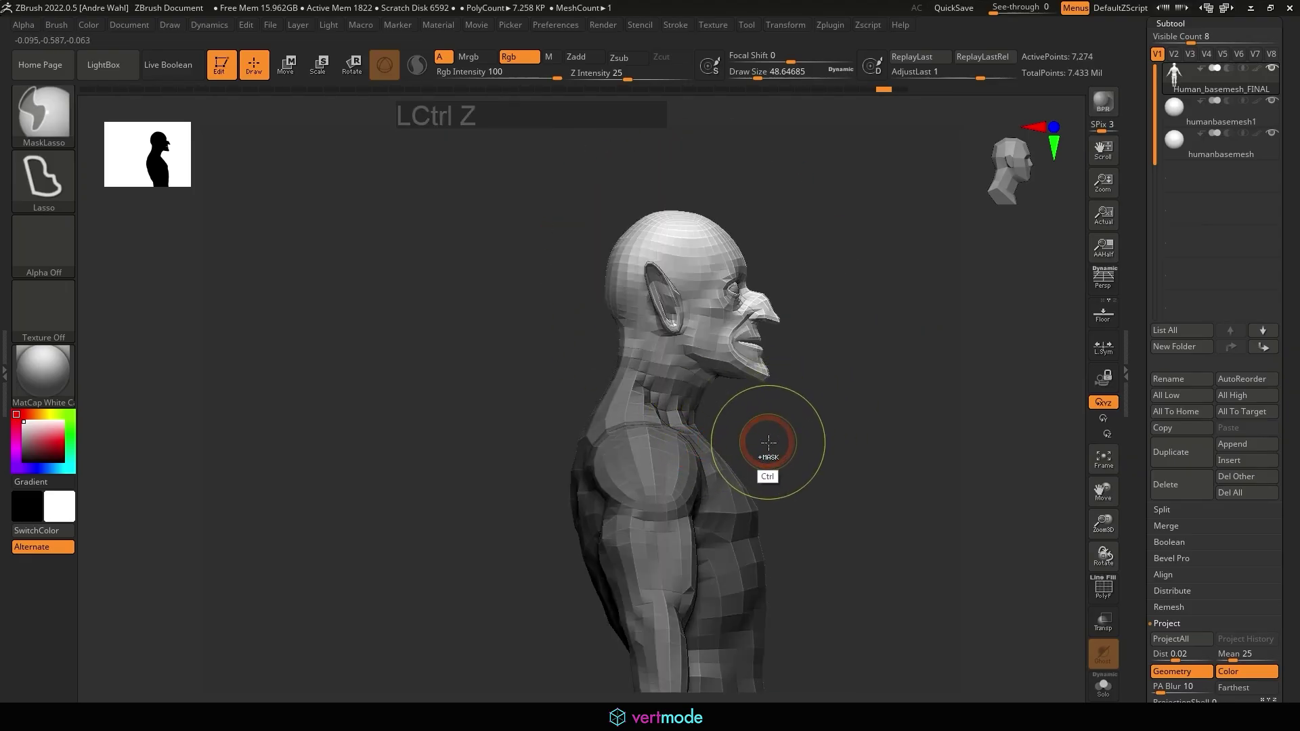
left_click(779, 441, "ctrl")
left_click(697, 444, "ctrl")
Step: Activate the Move gizmo, center it on the unmasked body, and reposition it without geometry at the base of the neck
left_click(287, 66)
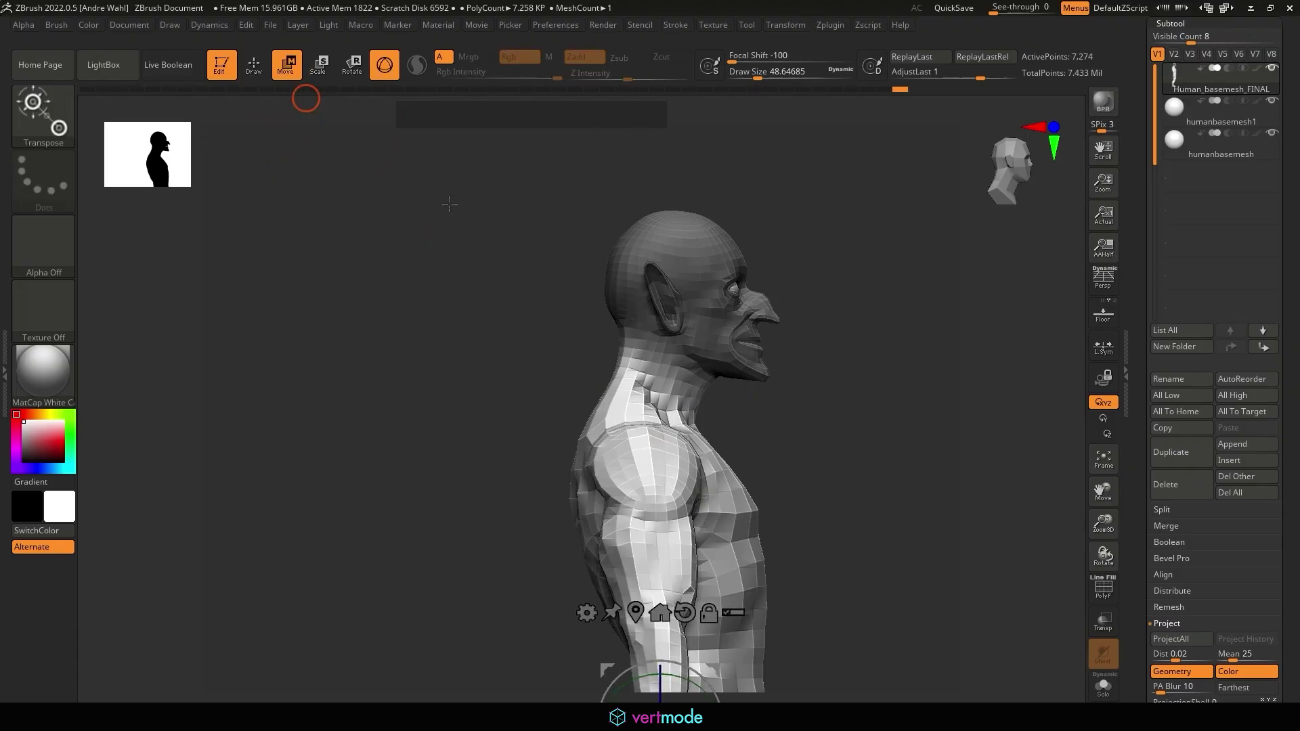
left_click_drag(827, 324, 708, 570, "alt")
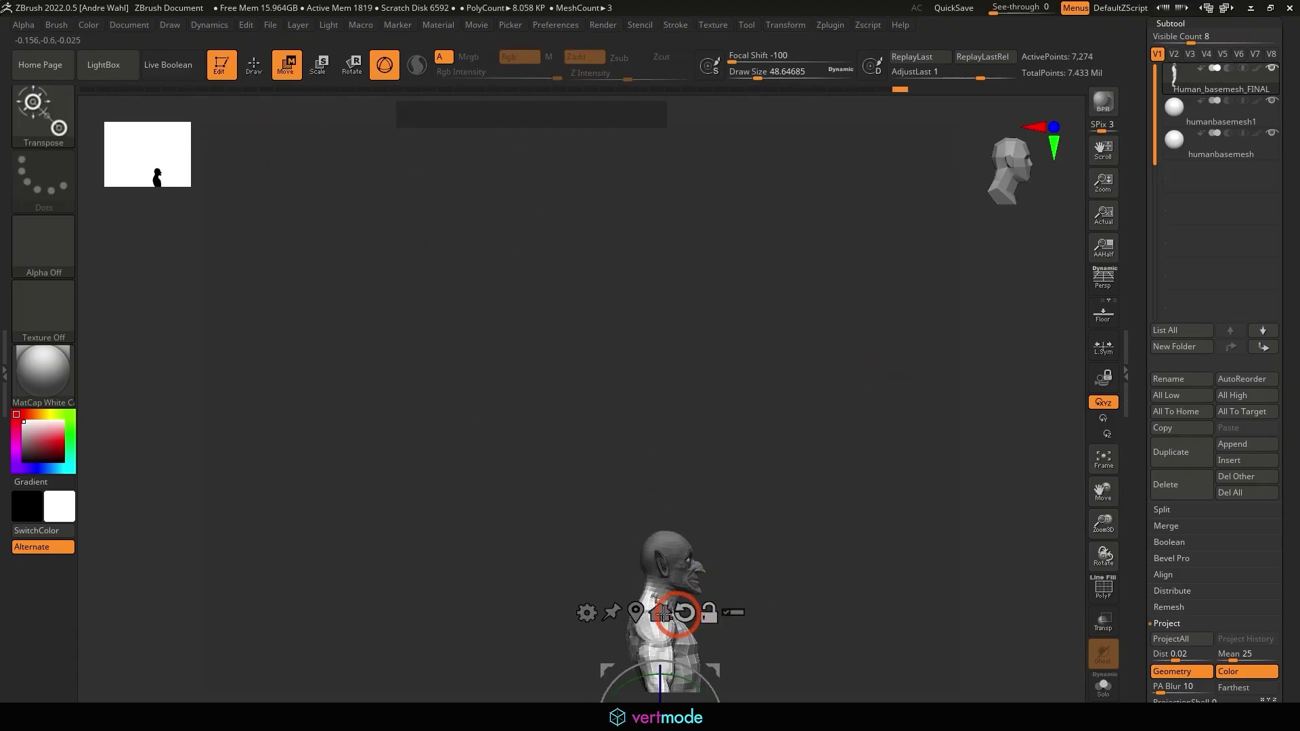
left_click(635, 612)
left_click_drag(782, 528, 724, 414, "alt")
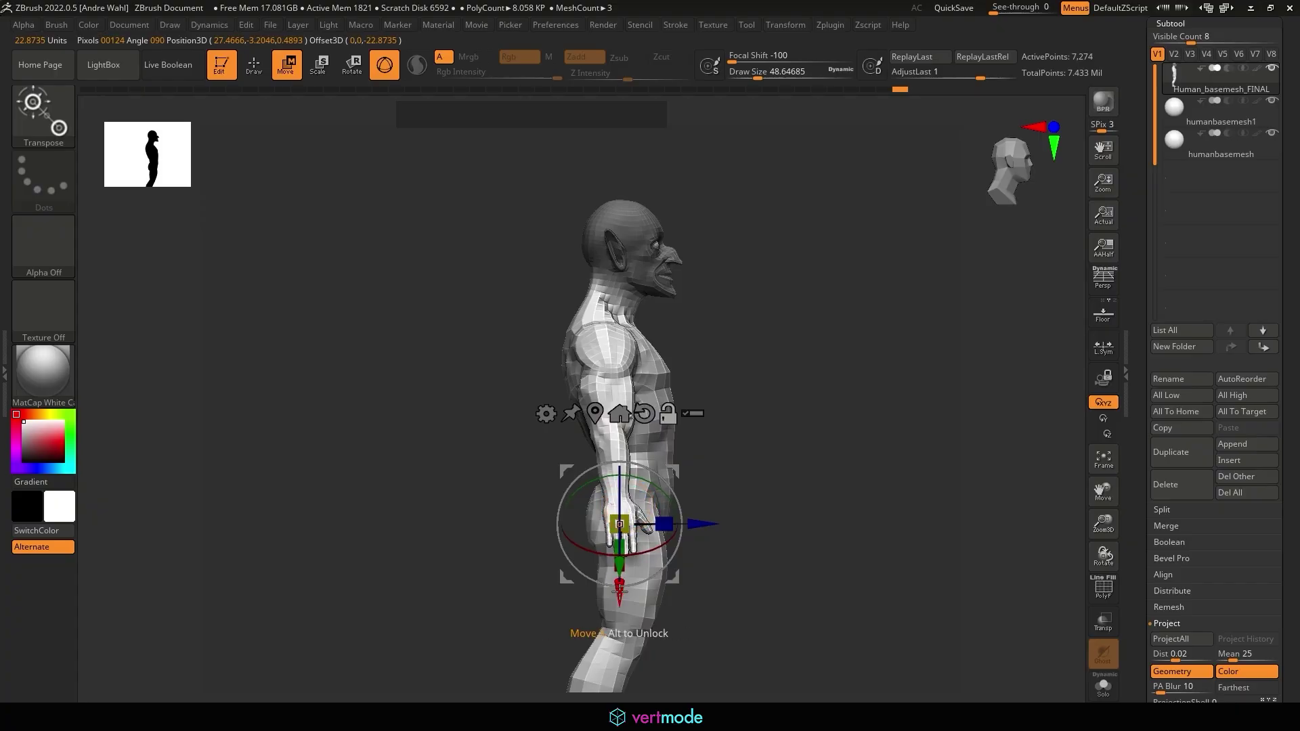
left_click_drag(619, 591, 620, 373)
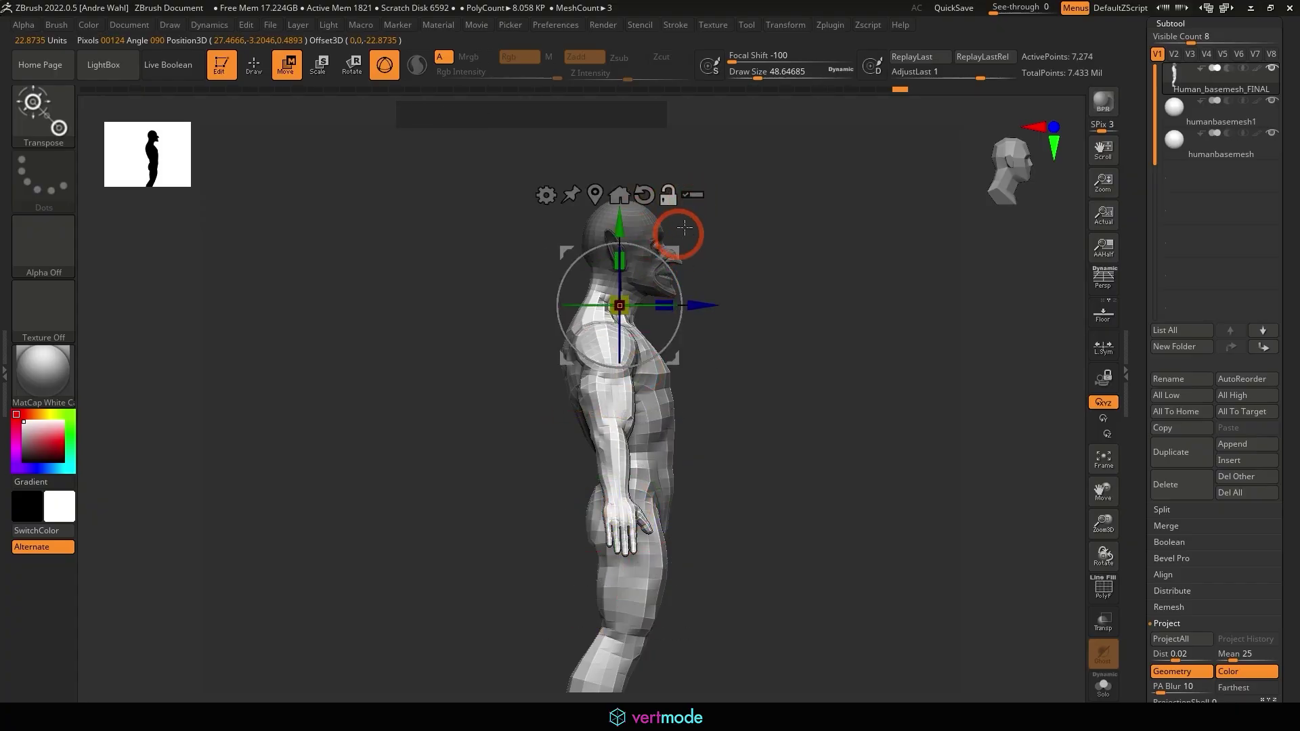
Step: Invert the mask to free the head and lower it slightly toward the shoulders with a small forward shift
left_click(715, 243, "ctrl")
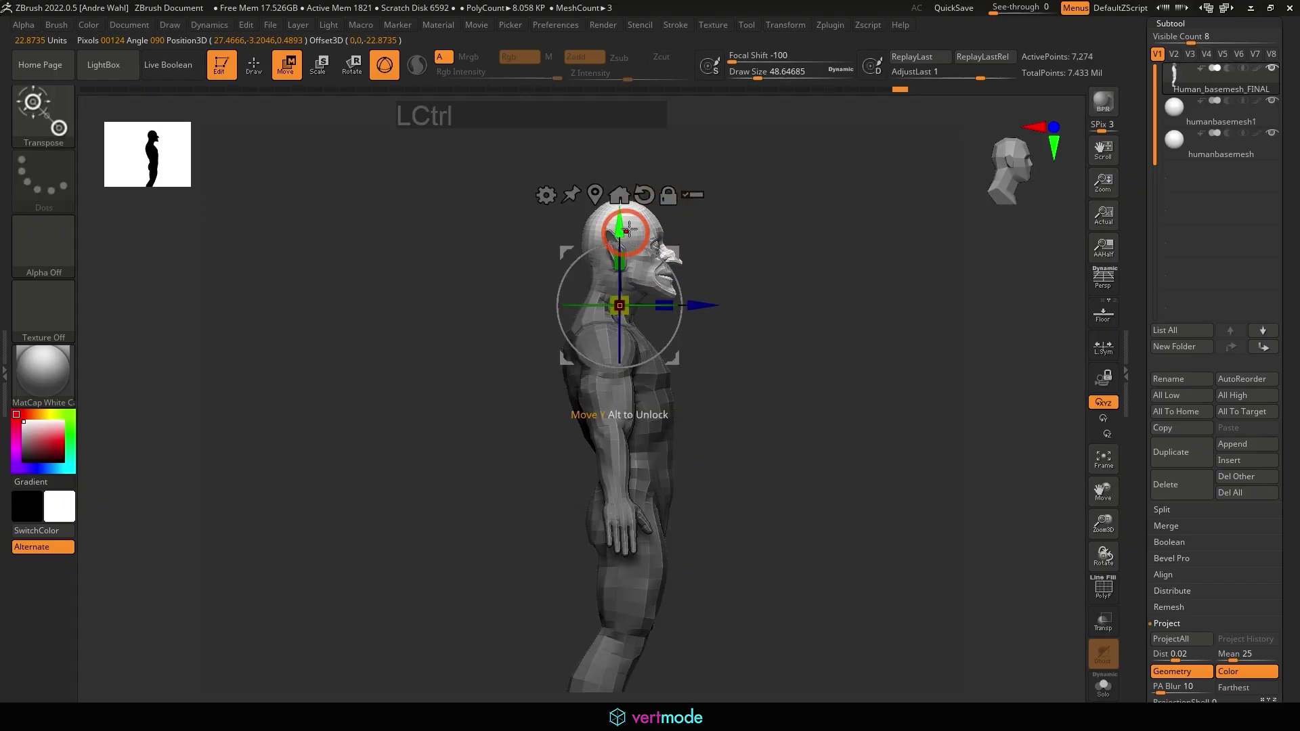
left_click(623, 224, "ctrl")
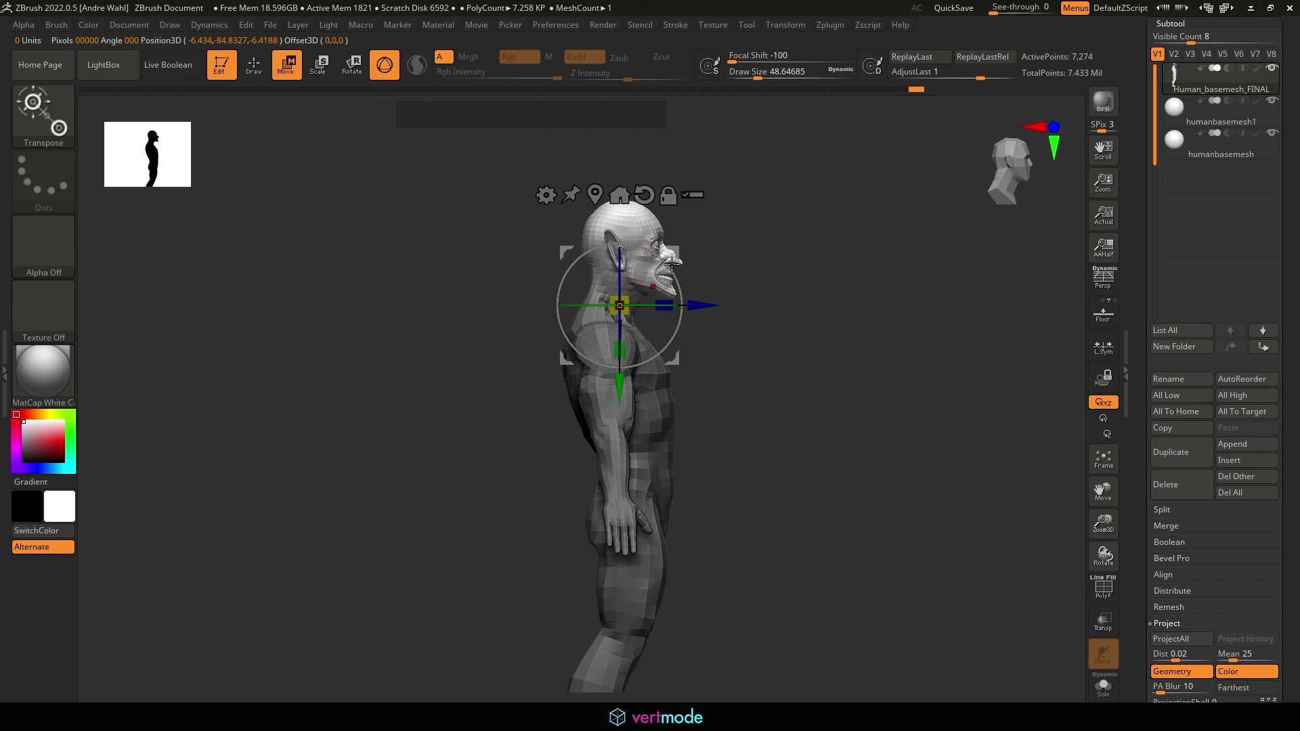
left_click_drag(730, 231, 758, 353, "alt")
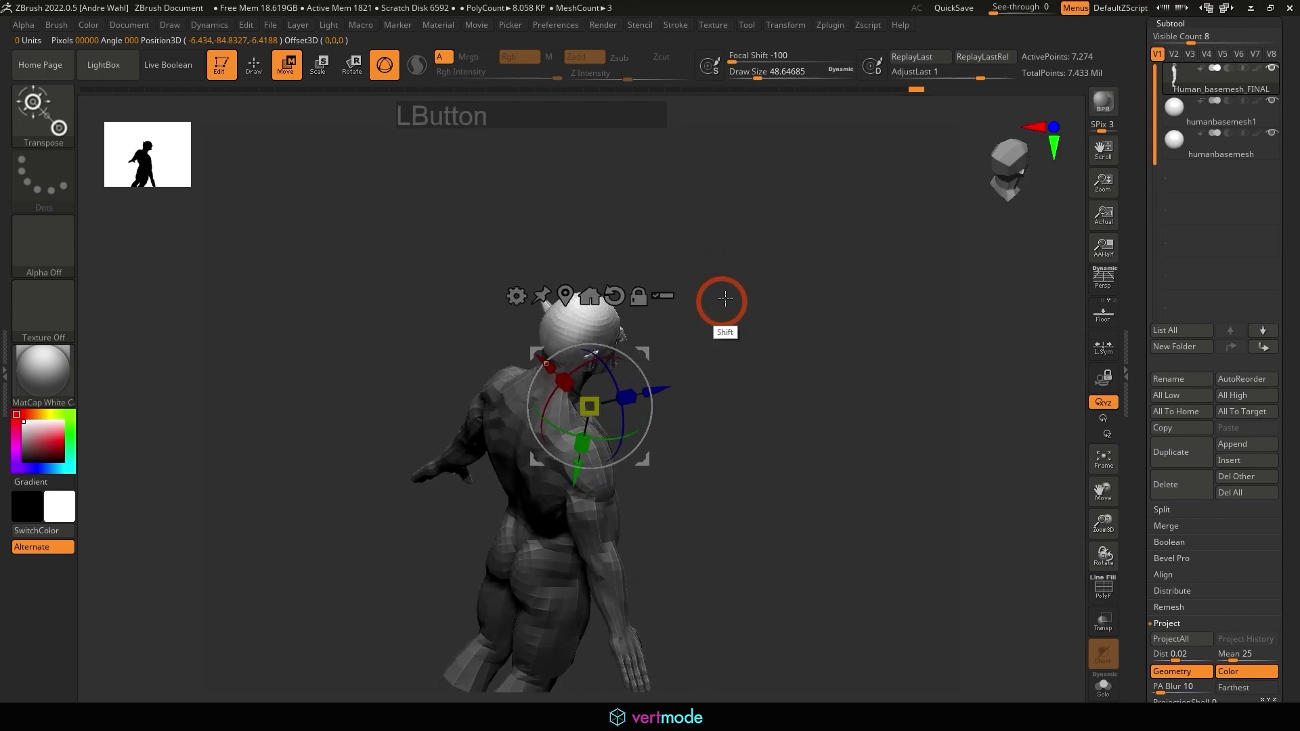
left_click_drag(724, 298, 715, 232, "shift")
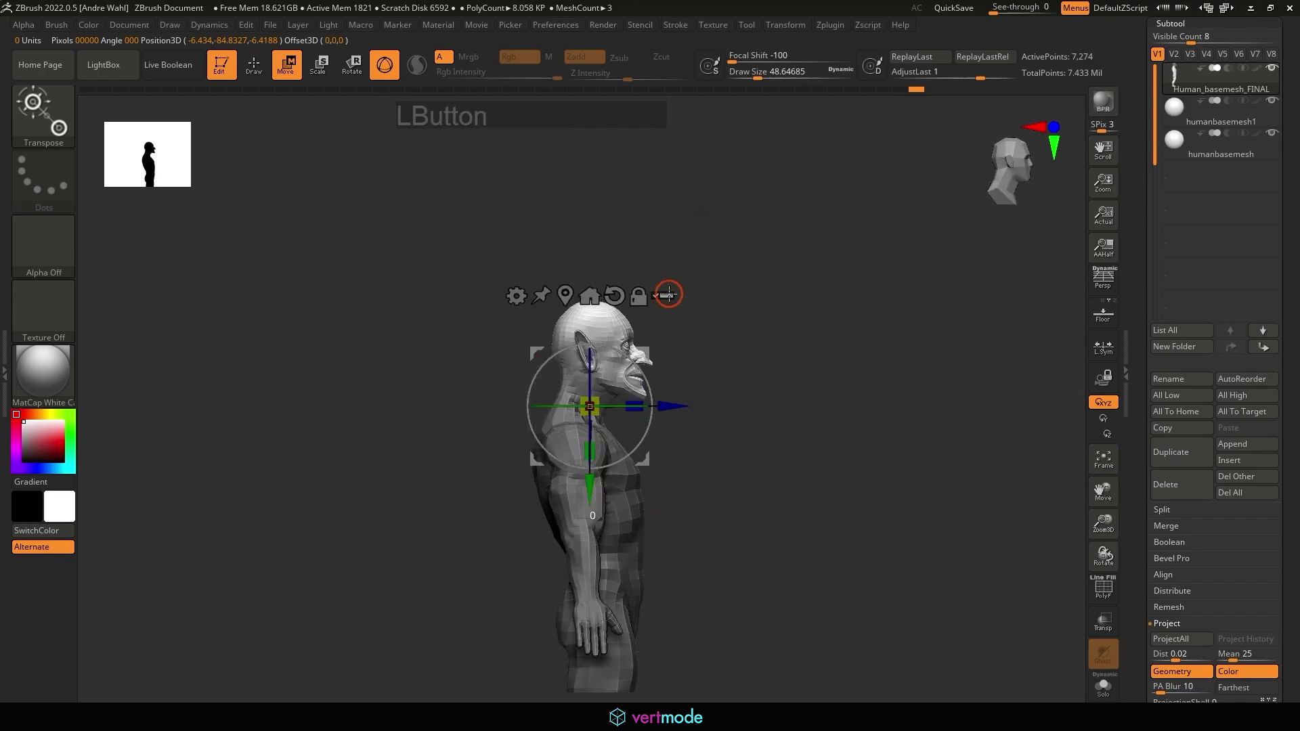
left_click_drag(690, 282, 730, 319)
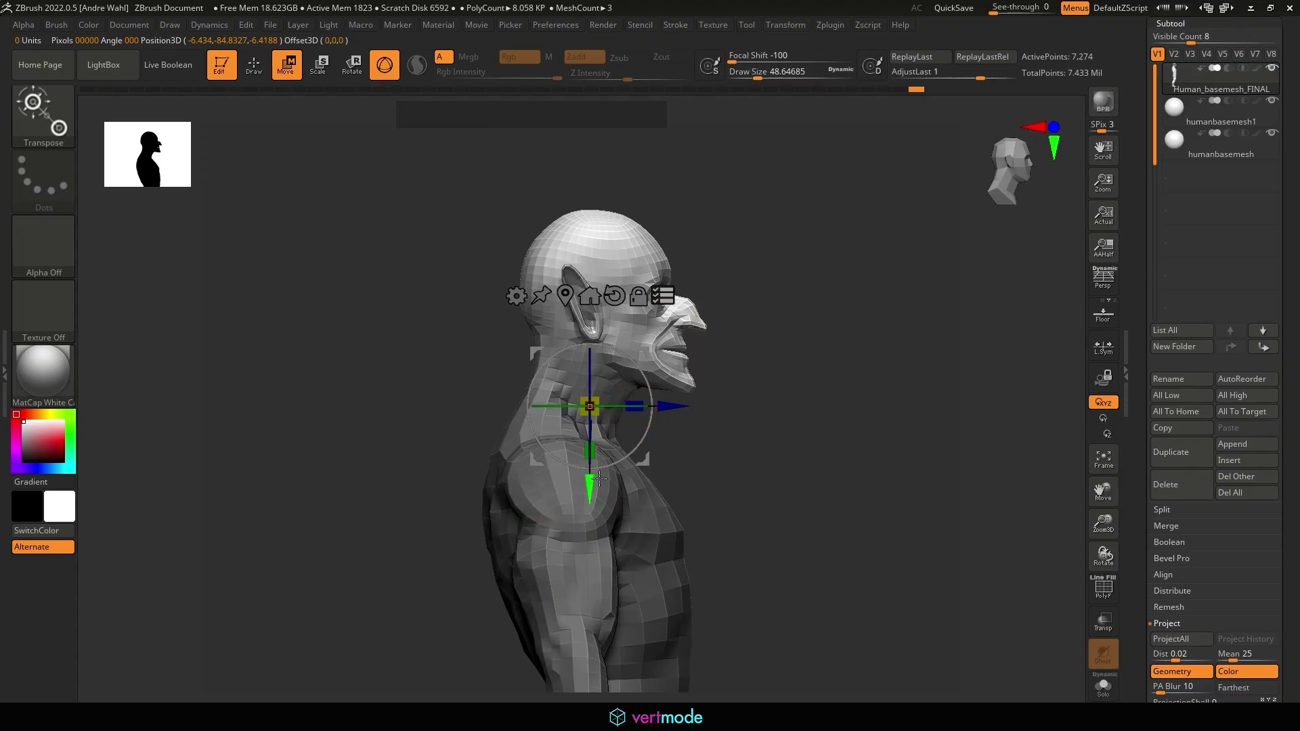
left_click_drag(599, 480, 589, 495)
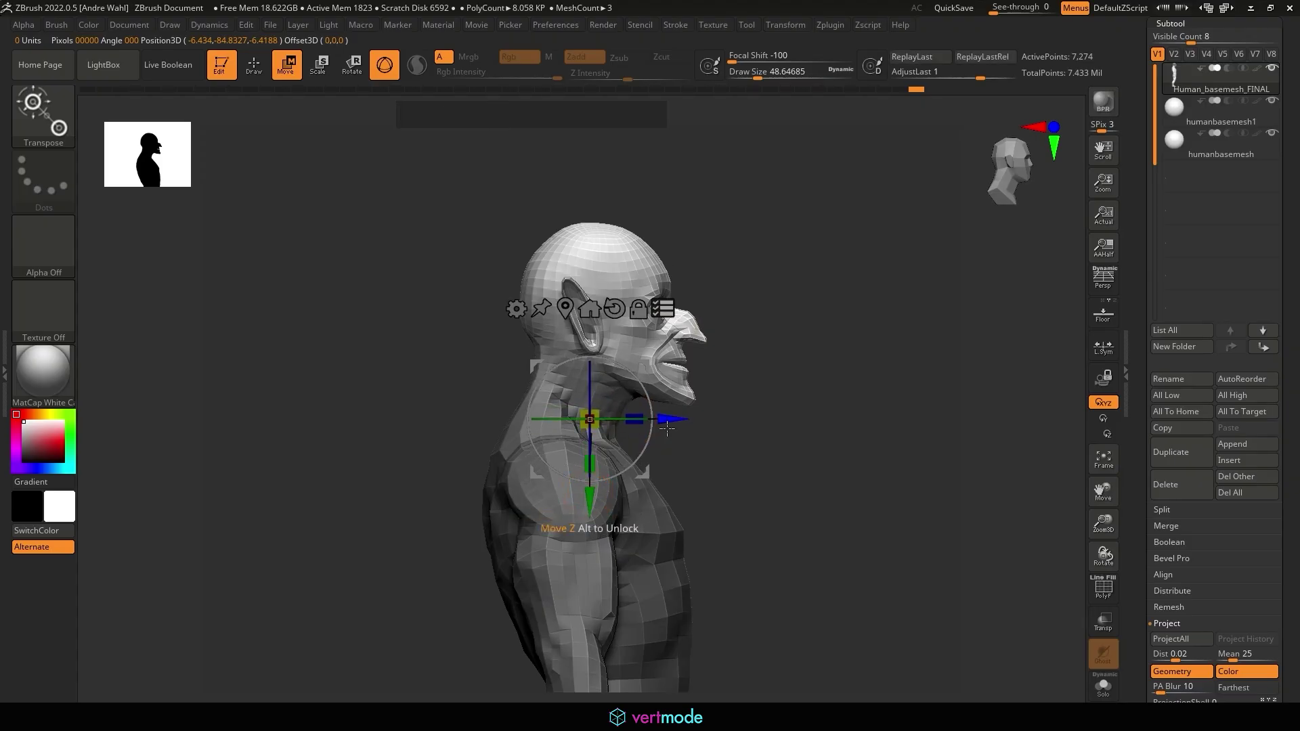
mouse_move(673, 418)
left_mouse_down()
mouse_move(661, 413)
mouse_move(674, 419)
left_mouse_up()
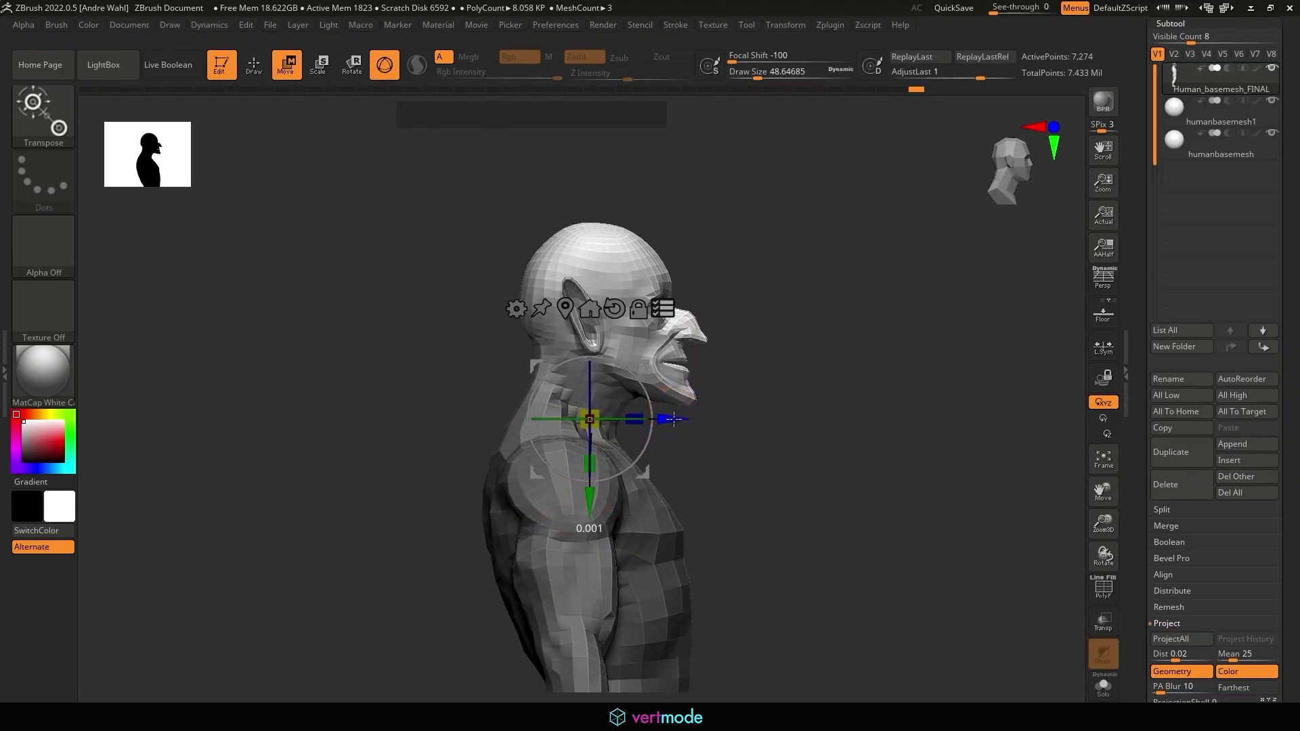
left_click_drag(712, 367, 847, 360)
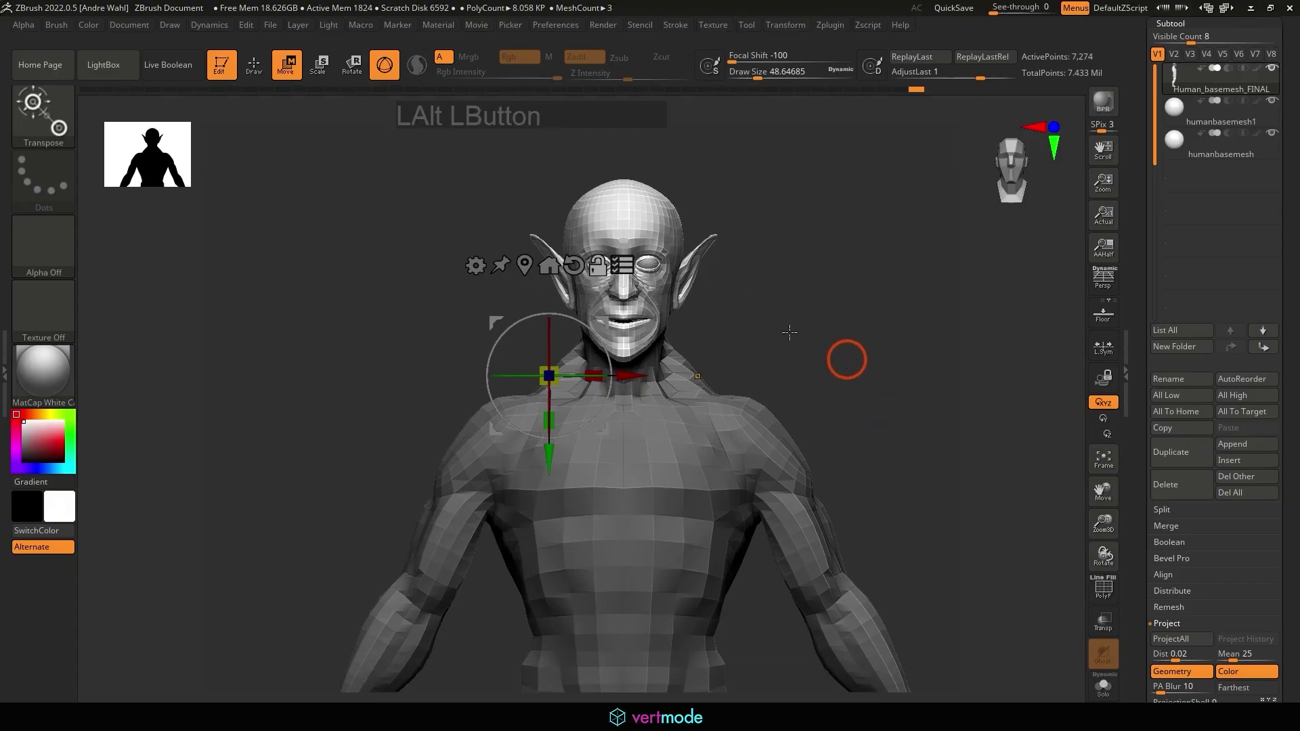
Step: Try enlarging the unmasked head and lowering it toward the shoulders with the gizmo, and undo both changes
left_click(258, 57)
left_click_drag(747, 260, 695, 304, "alt")
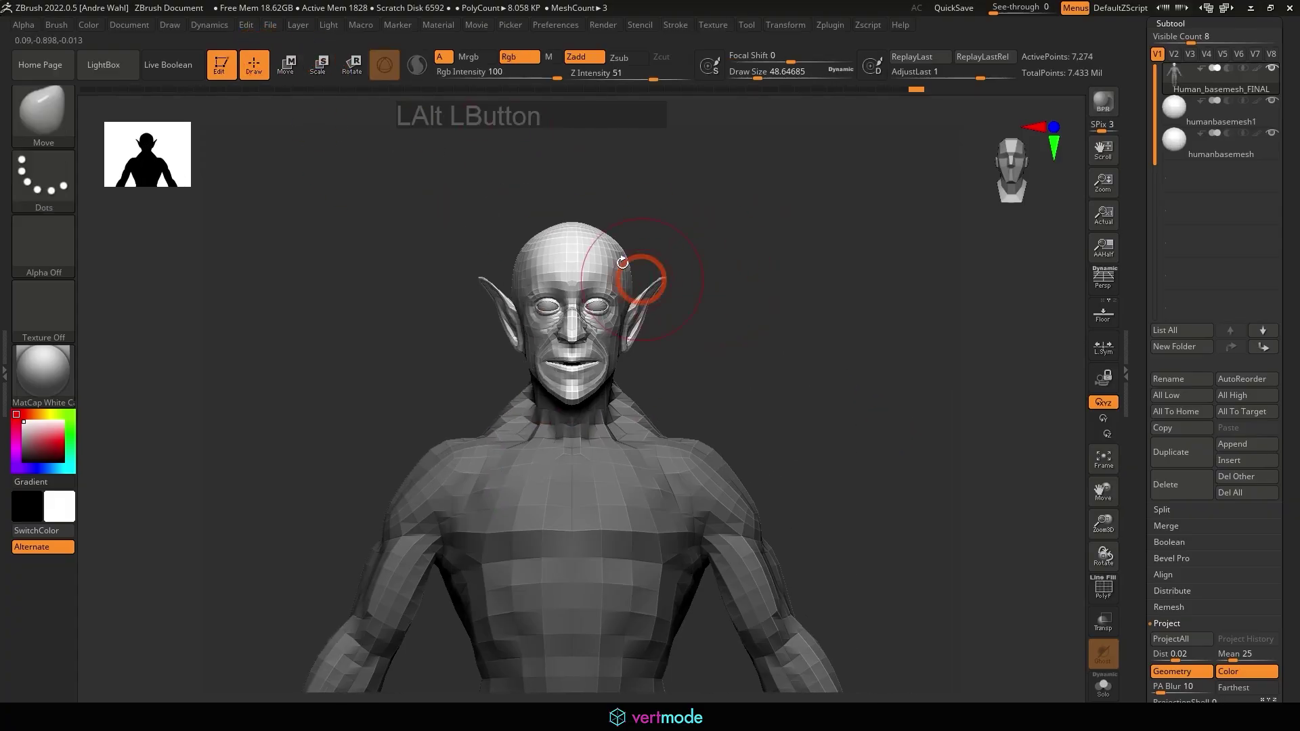
left_click(293, 68)
left_click_drag(769, 226, 760, 282, "alt")
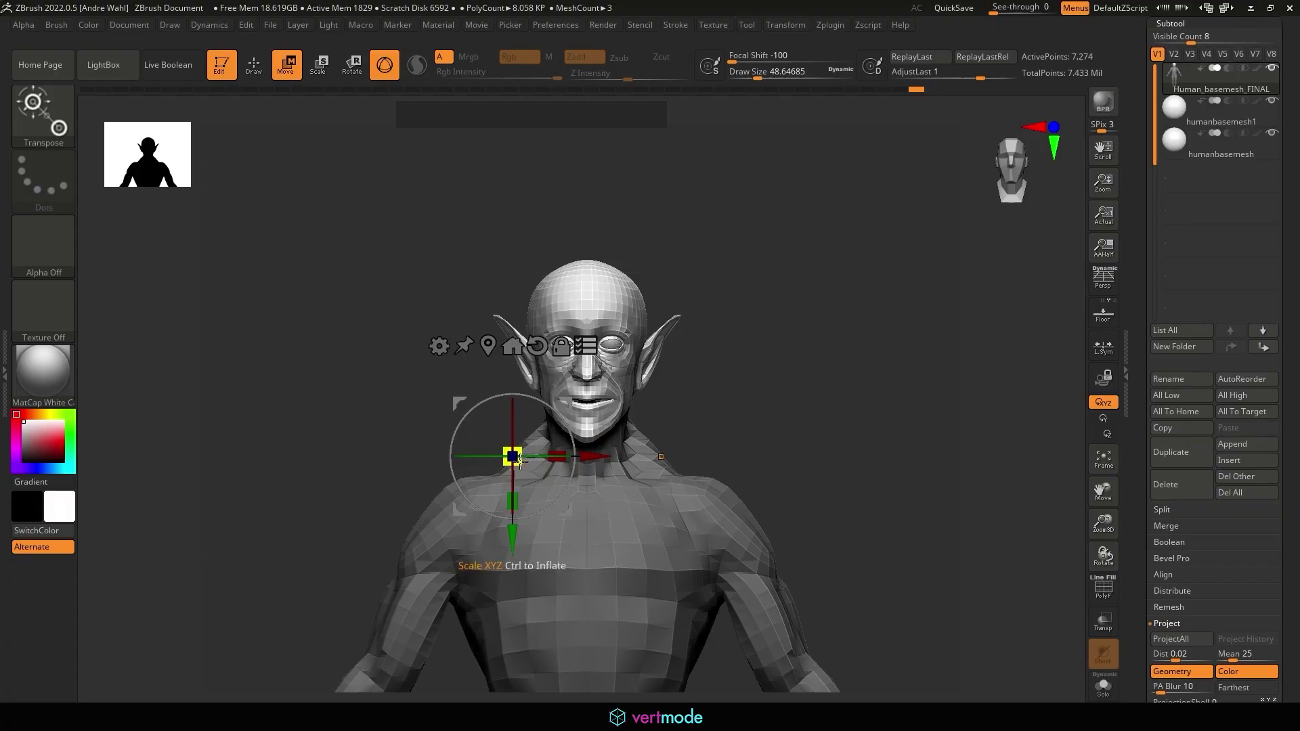
left_click_drag(520, 460, 534, 469)
left_click_drag(516, 535, 514, 555)
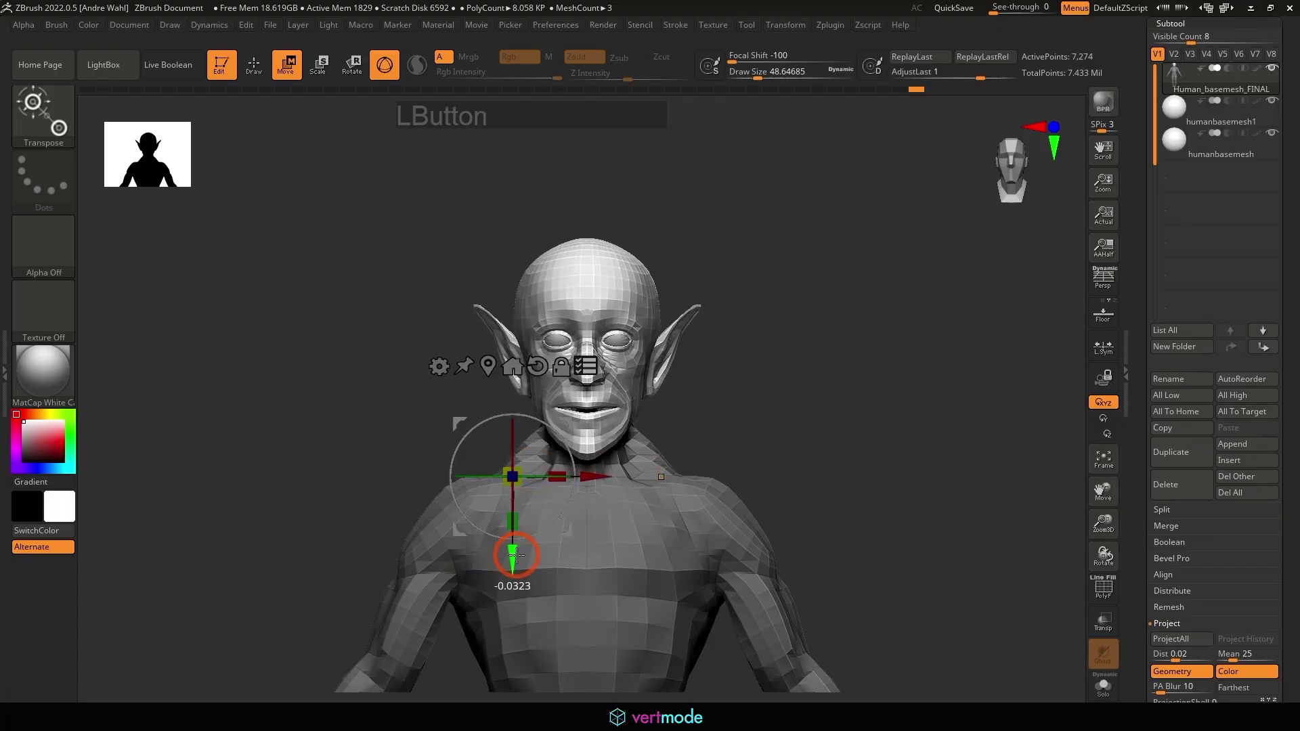
left_click_drag(952, 467, 841, 338, "alt")
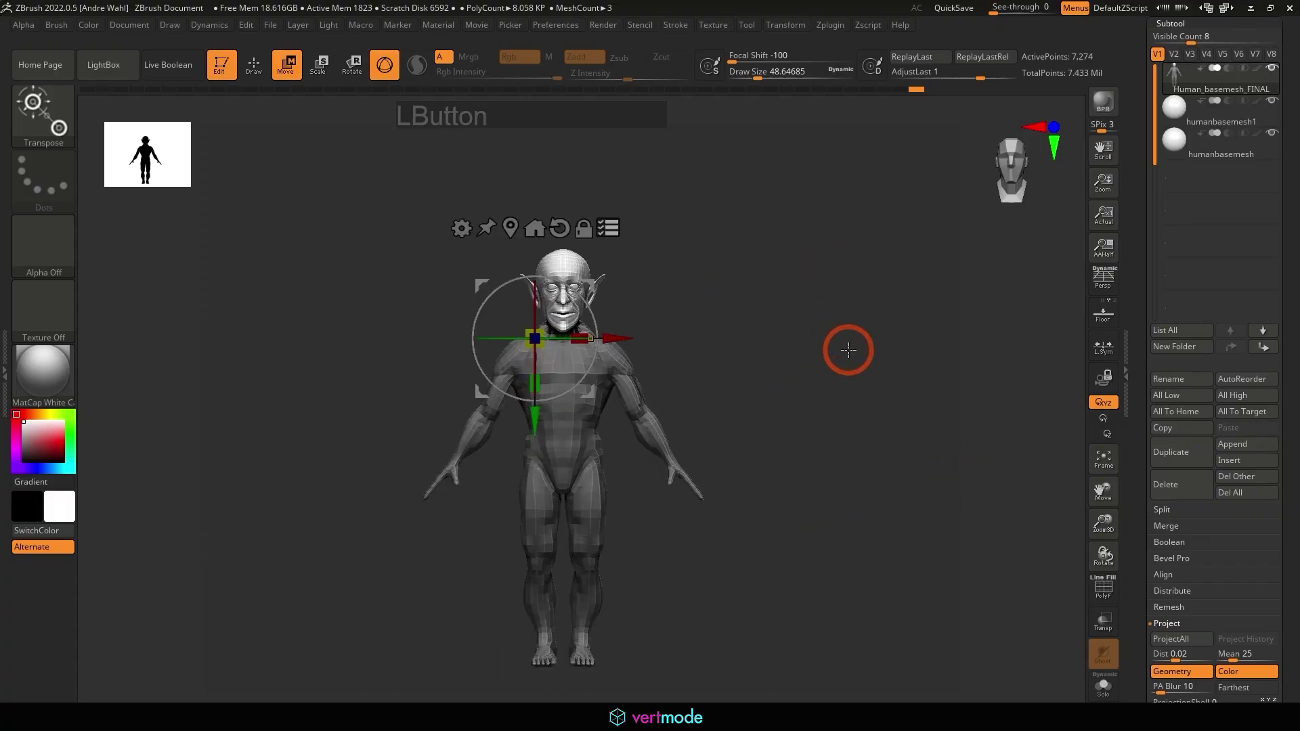
key("ctrl+z")
key("ctrl+z")
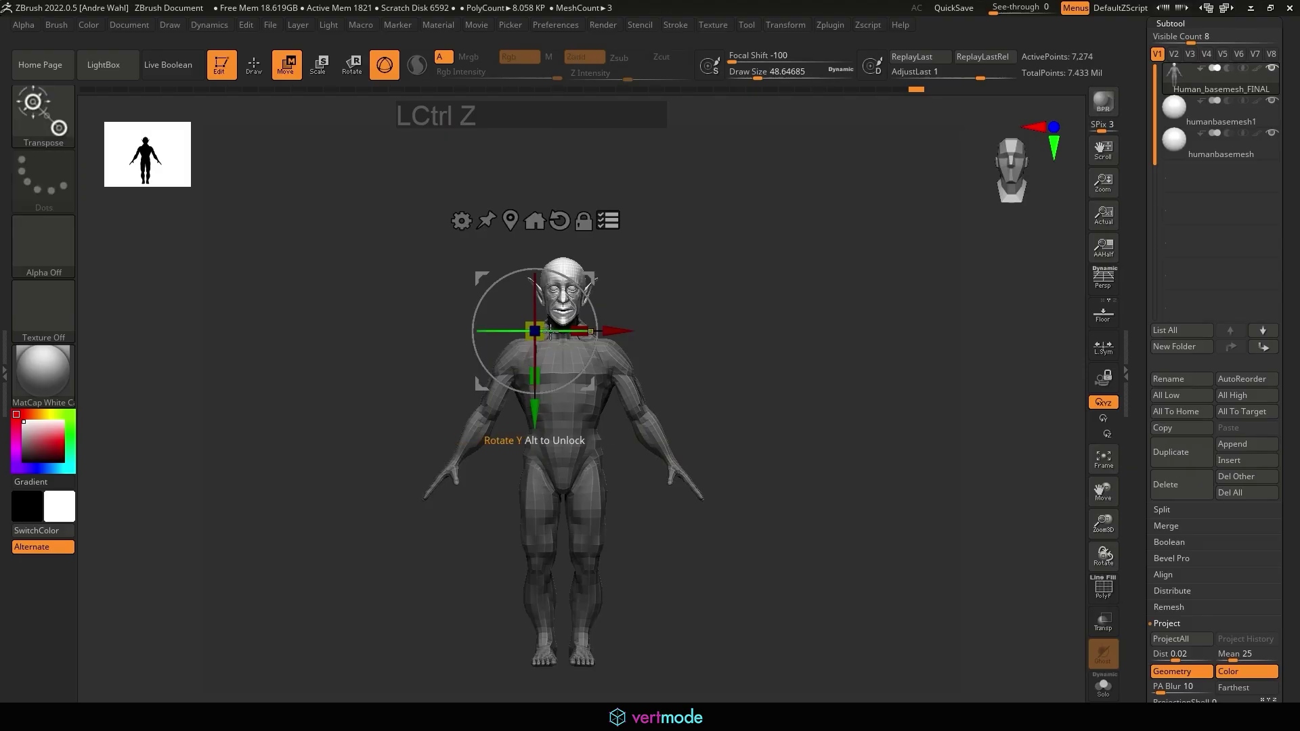
Step: Enlarge the head slightly and lower it toward the shoulders, and invert the mask to protect it for sculpting
left_click_drag(548, 336, 541, 331)
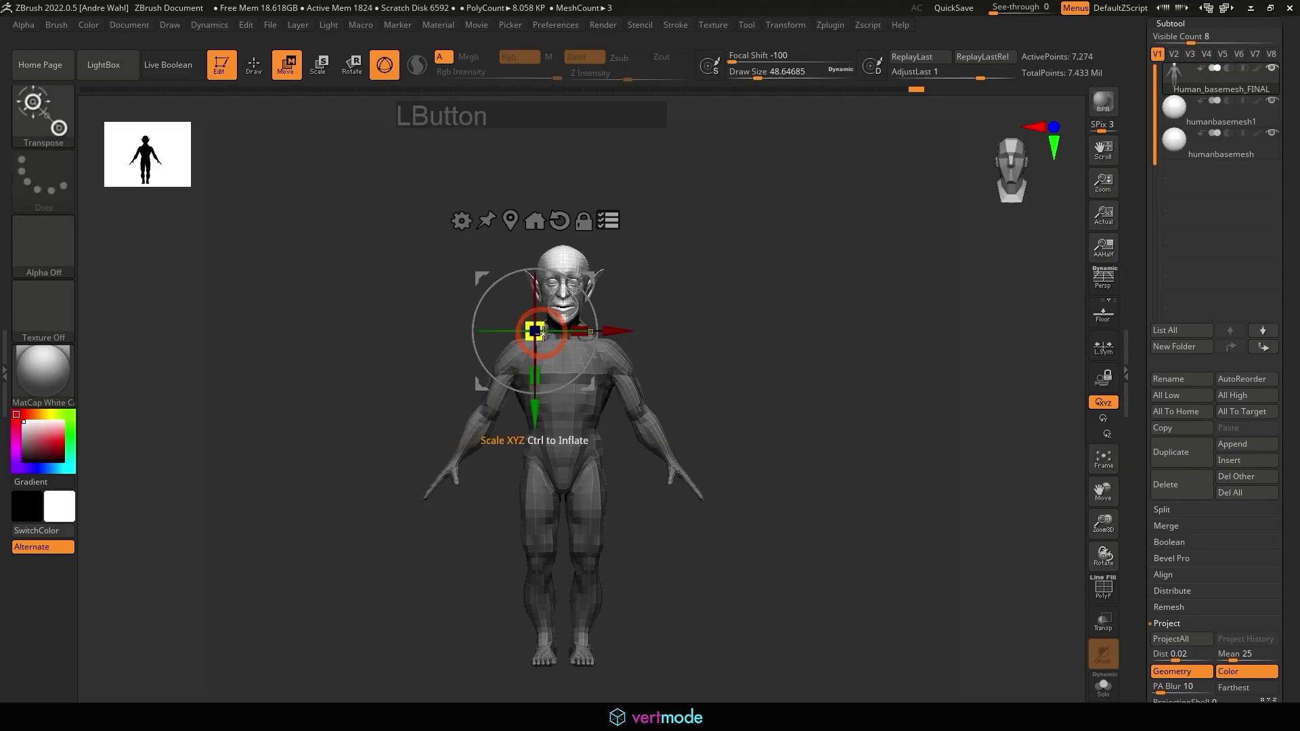
left_click_drag(535, 412, 535, 415)
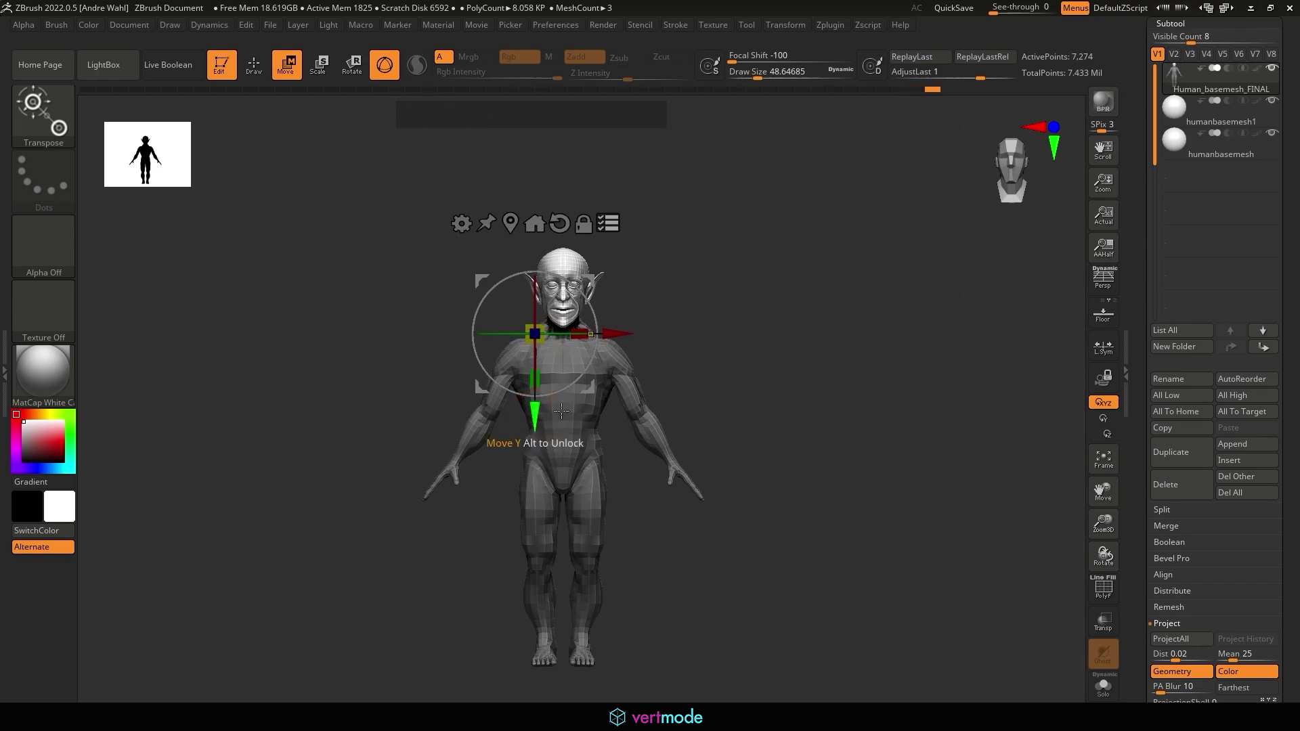
left_click_drag(857, 353, 1033, 464)
left_click_drag(923, 406, 914, 440, "alt")
left_click(830, 316, "ctrl")
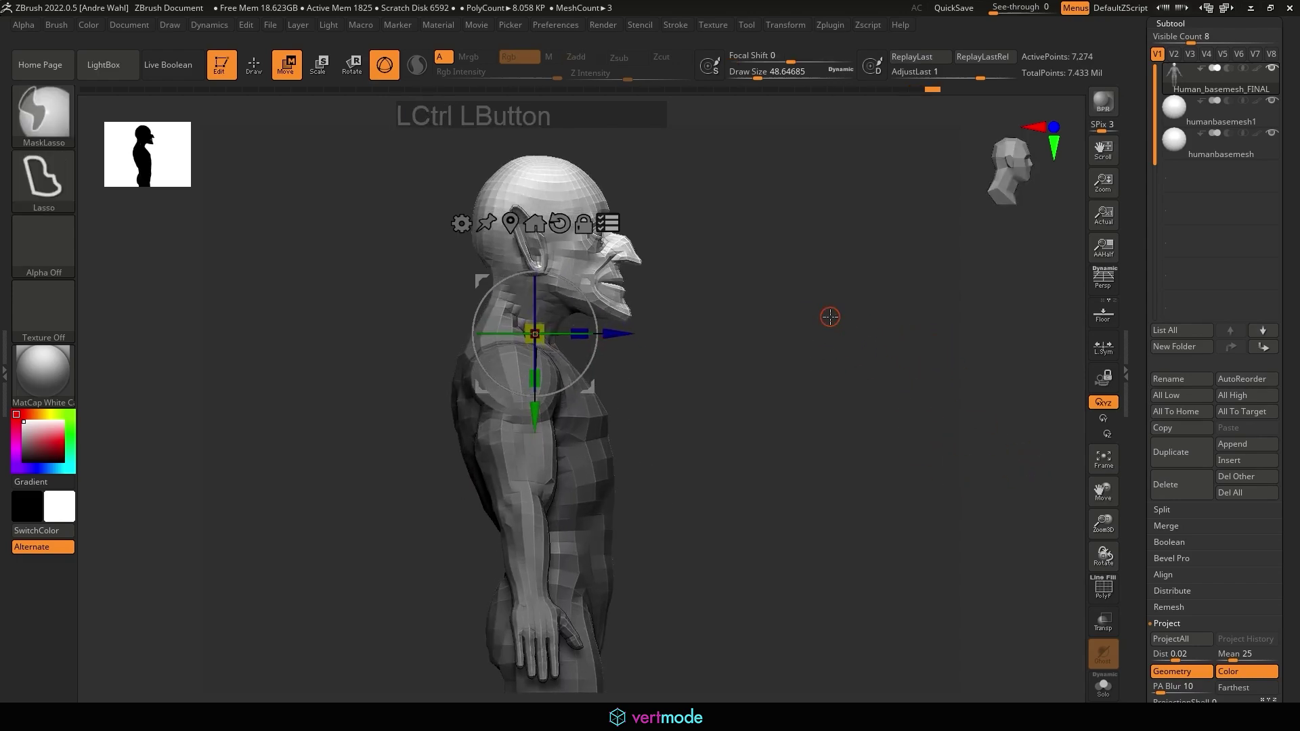
left_click(251, 65)
Step: Reshape the shoulders around the masked head with a Move brush enlarged to about 56, and clear the mask
mouse_move(876, 338)
left_mouse_down()
mouse_move(941, 340)
mouse_move(987, 403)
left_mouse_up()
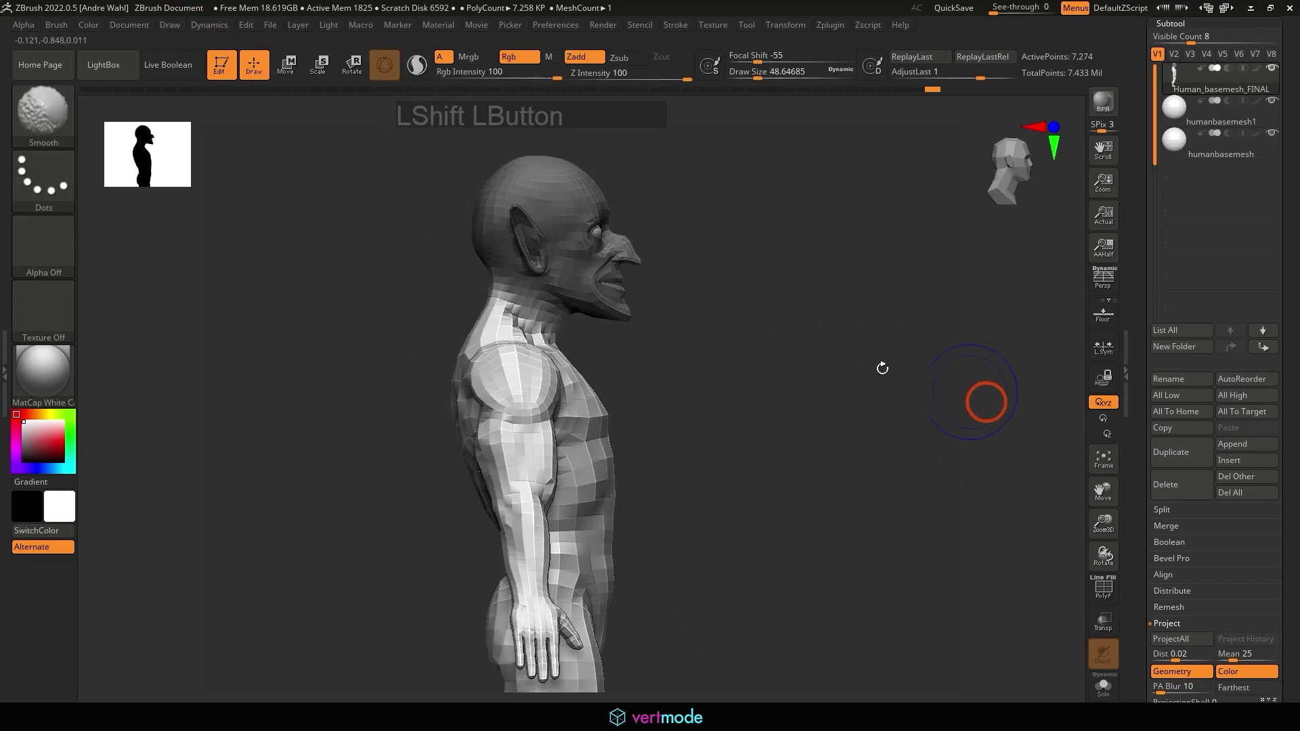
mouse_move(752, 355)
left_mouse_down("shift")
mouse_move(810, 367)
mouse_move(841, 395)
left_mouse_up("shift")
key("s")
mouse_move(461, 357)
left_mouse_down()
mouse_move(496, 356)
mouse_move(469, 357)
mouse_move(402, 309)
left_mouse_up()
mouse_move(601, 371)
left_mouse_down()
mouse_move(615, 354)
mouse_move(522, 364)
mouse_move(562, 341)
mouse_move(429, 215)
left_mouse_up()
key("s")
left_click_drag(430, 218, 453, 253, "ctrl")
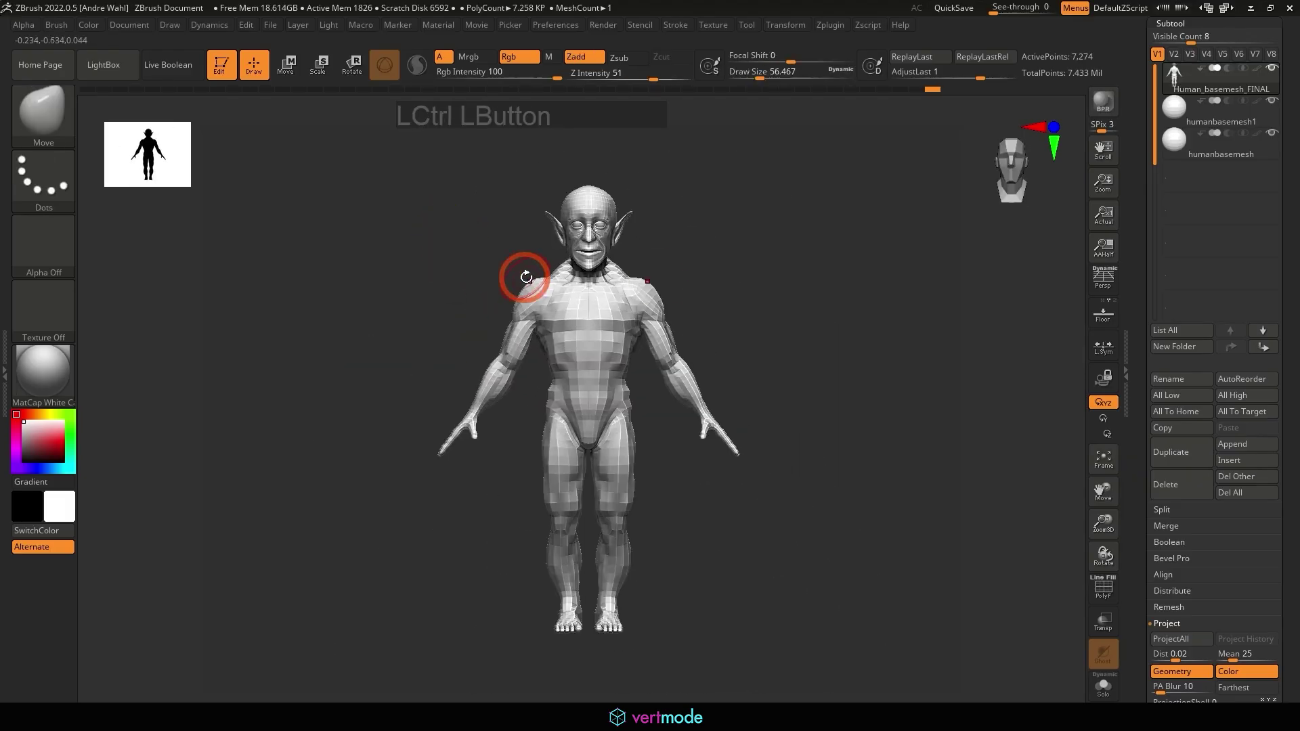
Step: Preview the mesh at subdivision level 4 around the head and neck, and set it to level 2
left_click(1169, 26)
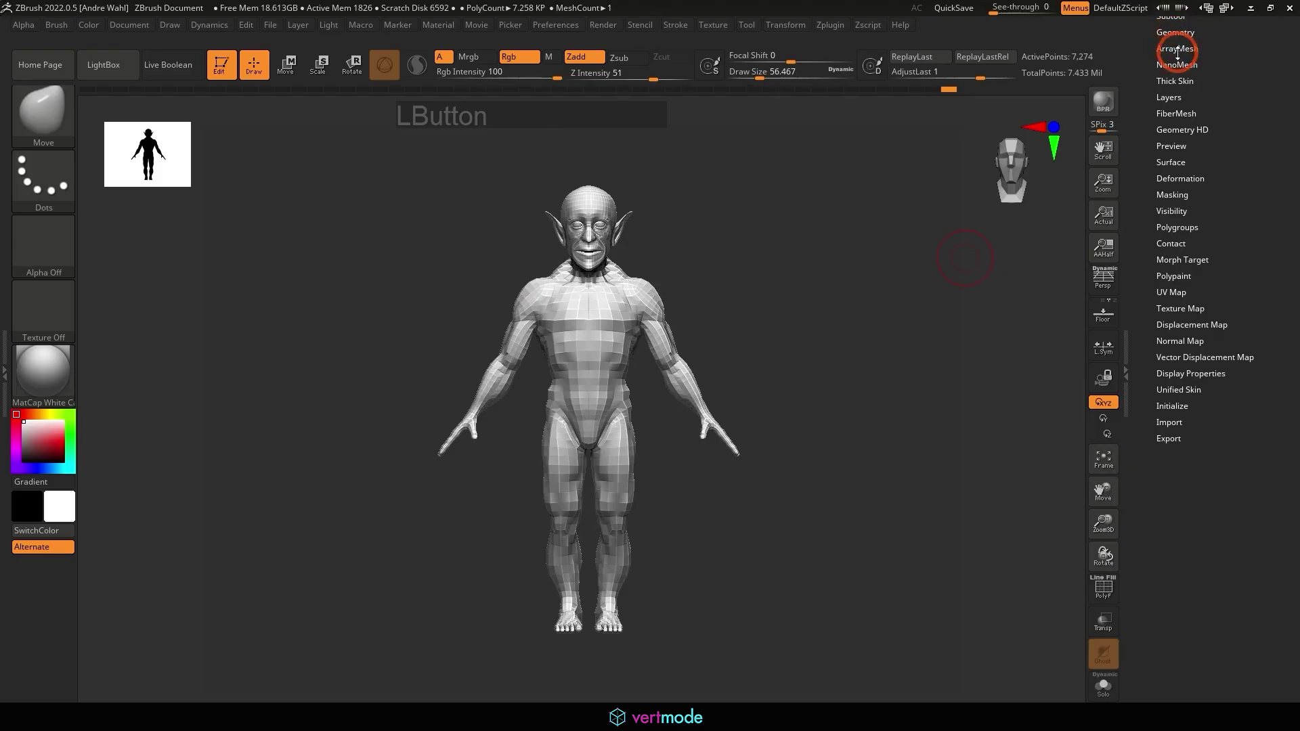
left_click(1174, 48)
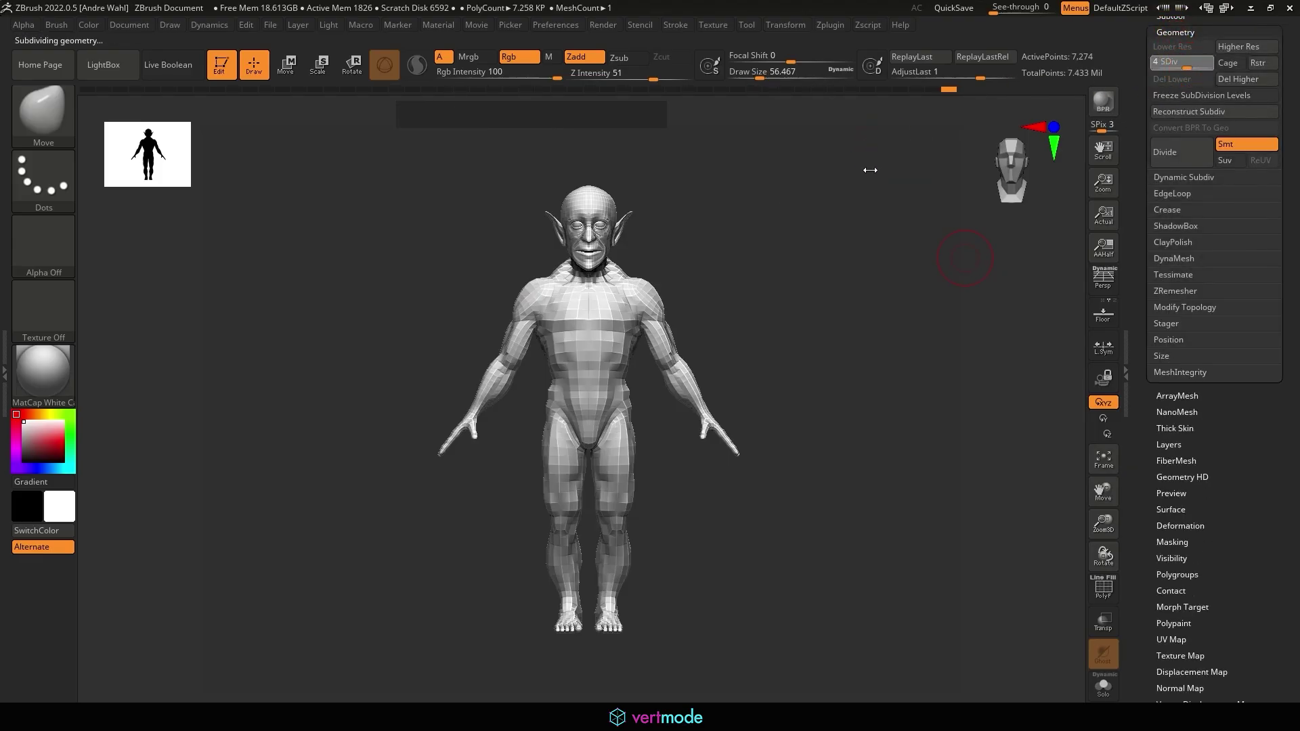
left_click_drag(766, 268, 829, 497, "alt")
left_click_drag(888, 311, 702, 376, "alt")
left_click_drag(534, 348, 629, 367)
left_click_drag(803, 364, 880, 375)
left_click(1165, 61)
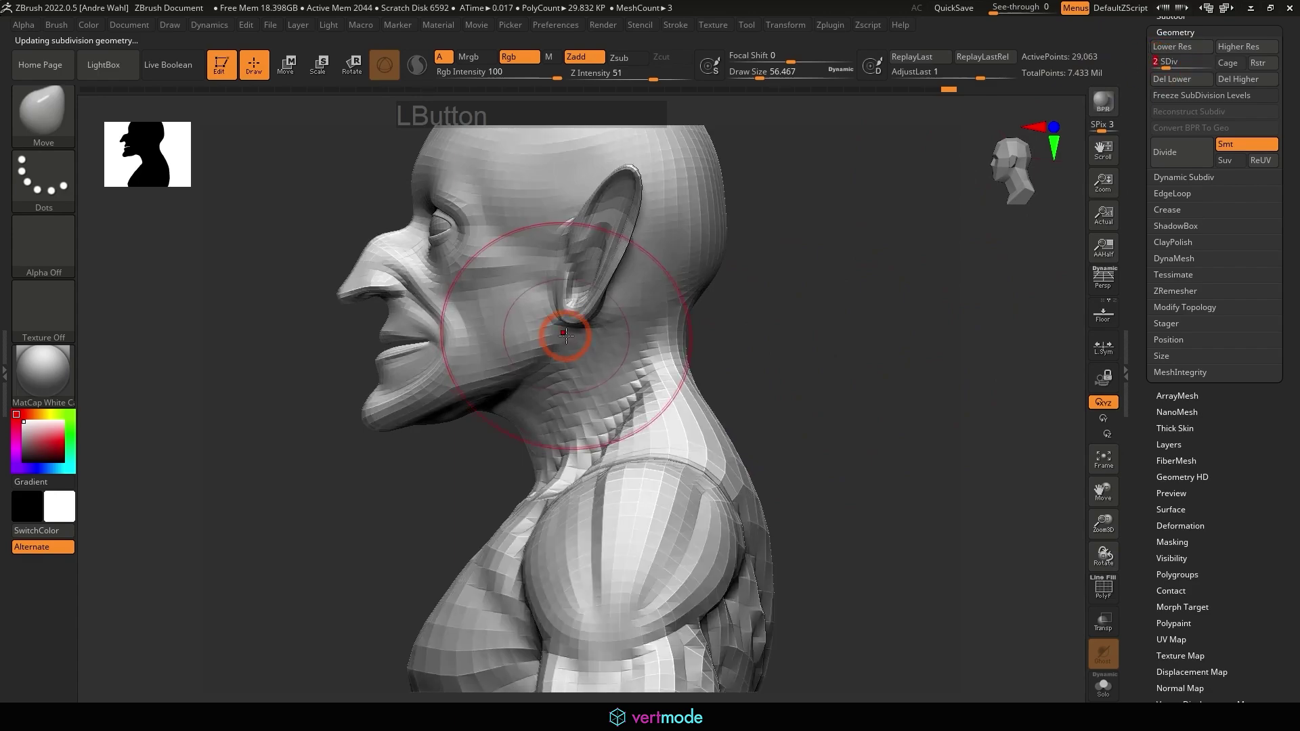
Step: Reshape the lips and mouth line with the Move brush at a draw size of about 27
key("s")
mouse_move(425, 348)
left_mouse_down()
mouse_move(404, 348)
mouse_move(420, 348)
left_mouse_up()
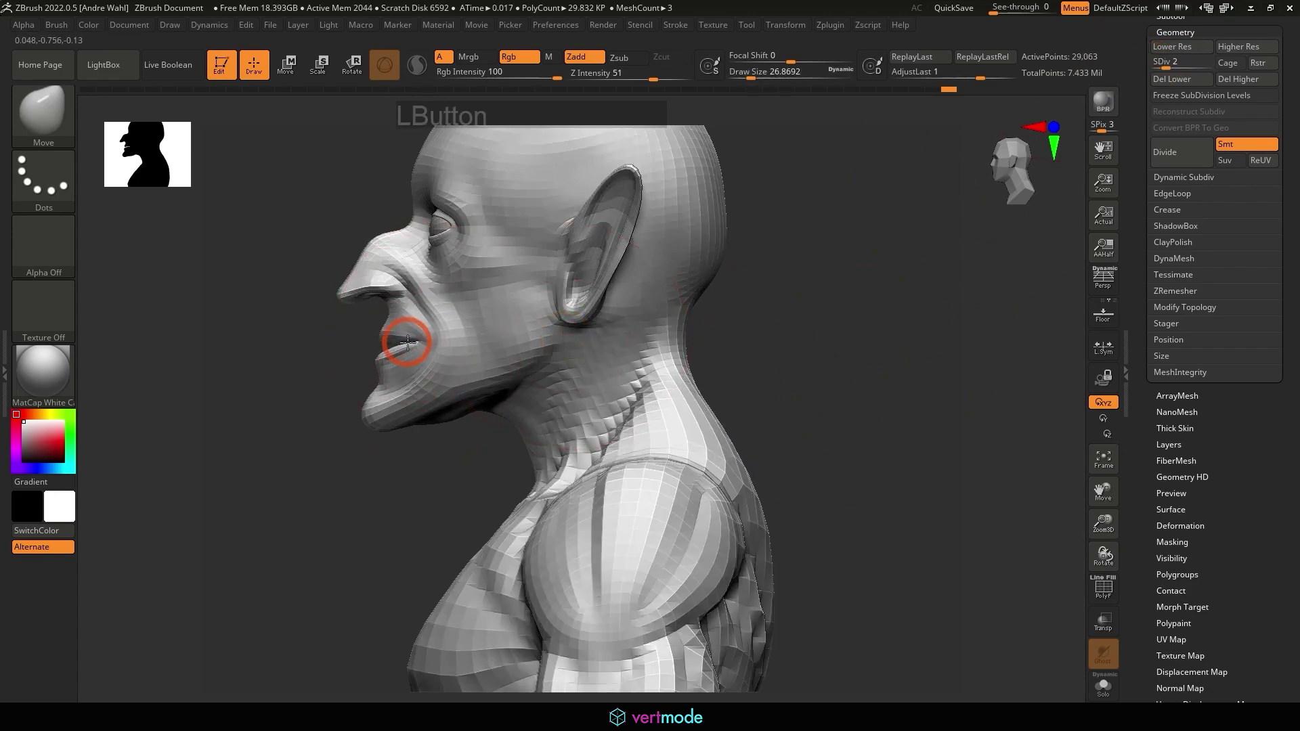
mouse_move(458, 430)
left_mouse_down()
mouse_move(499, 304)
mouse_move(363, 371)
mouse_move(358, 362)
left_mouse_up()
left_click_drag(484, 274, 539, 218)
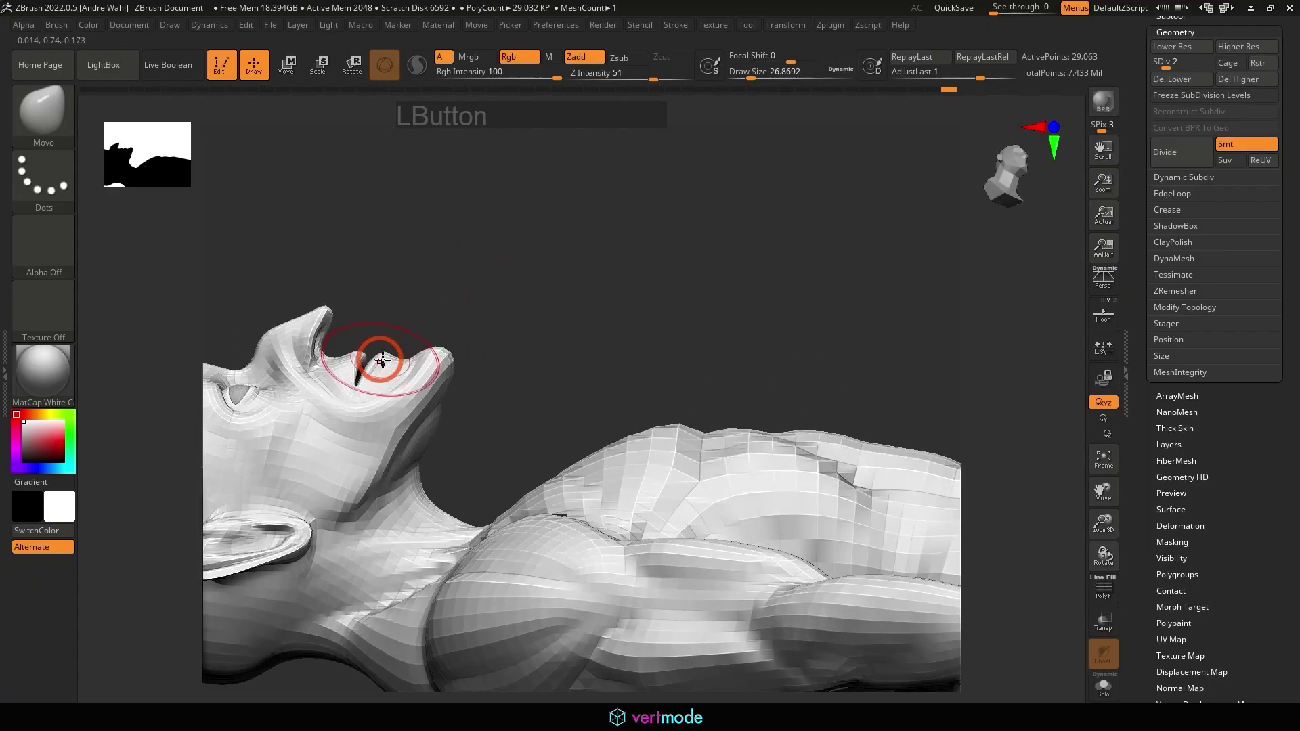
Step: Set the mesh to subdivision level 4 and build up the brow ridge with ClayBuildup at a draw size of about 19
left_click_drag(536, 271, 666, 220)
left_click_drag(754, 261, 1042, 285, "alt")
left_click_drag(830, 284, 864, 347)
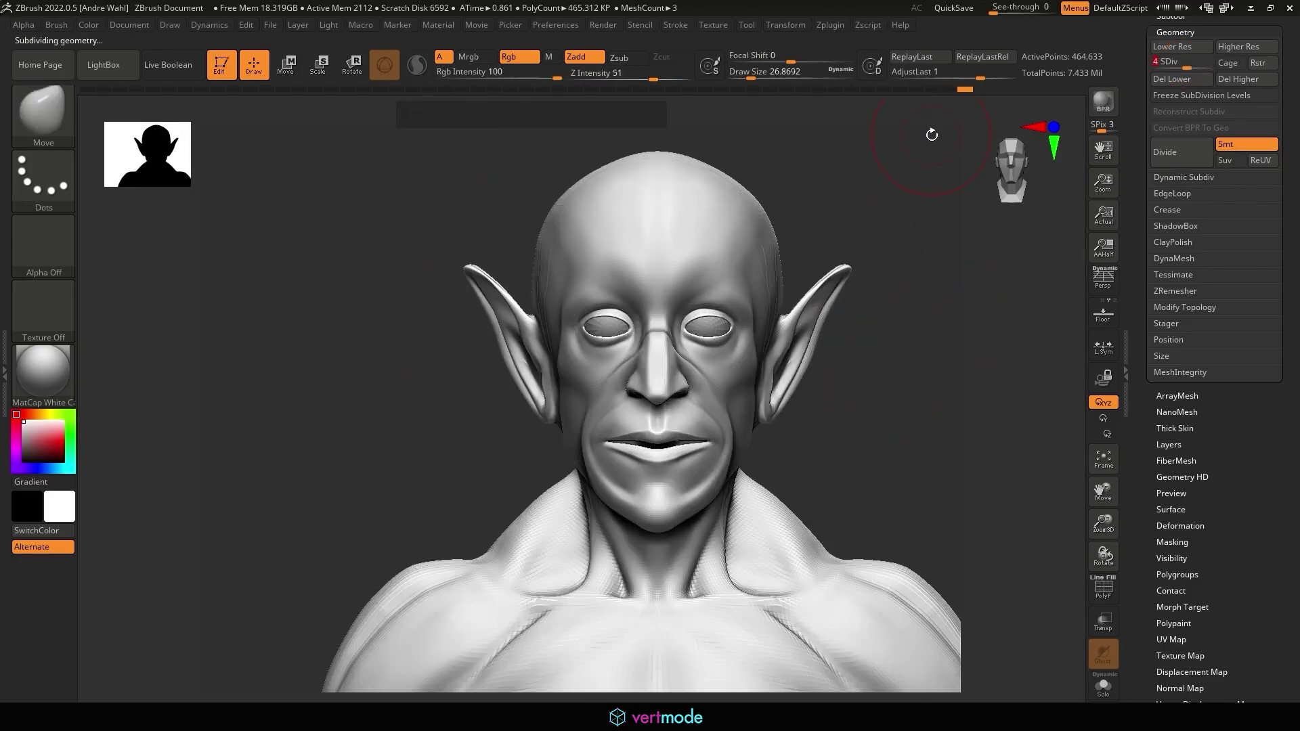
key("b")
key("c")
key("b")
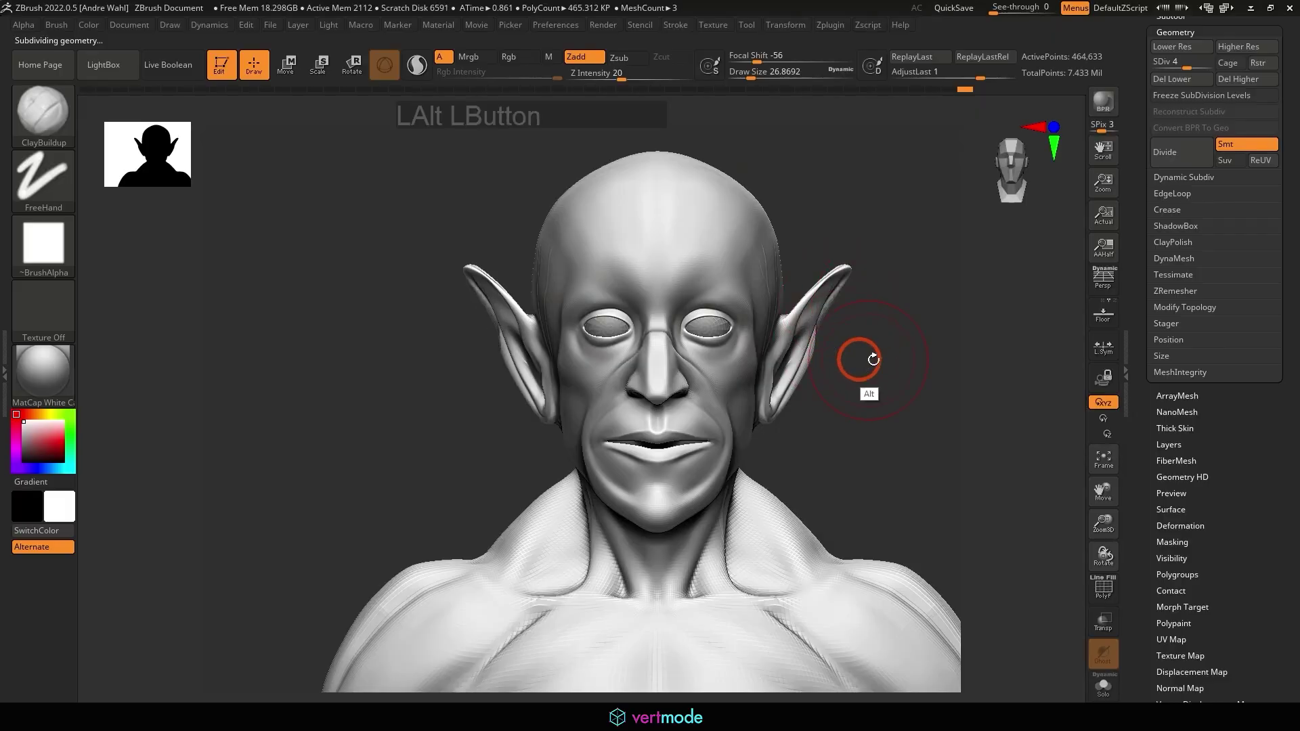
key("ctrl+z")
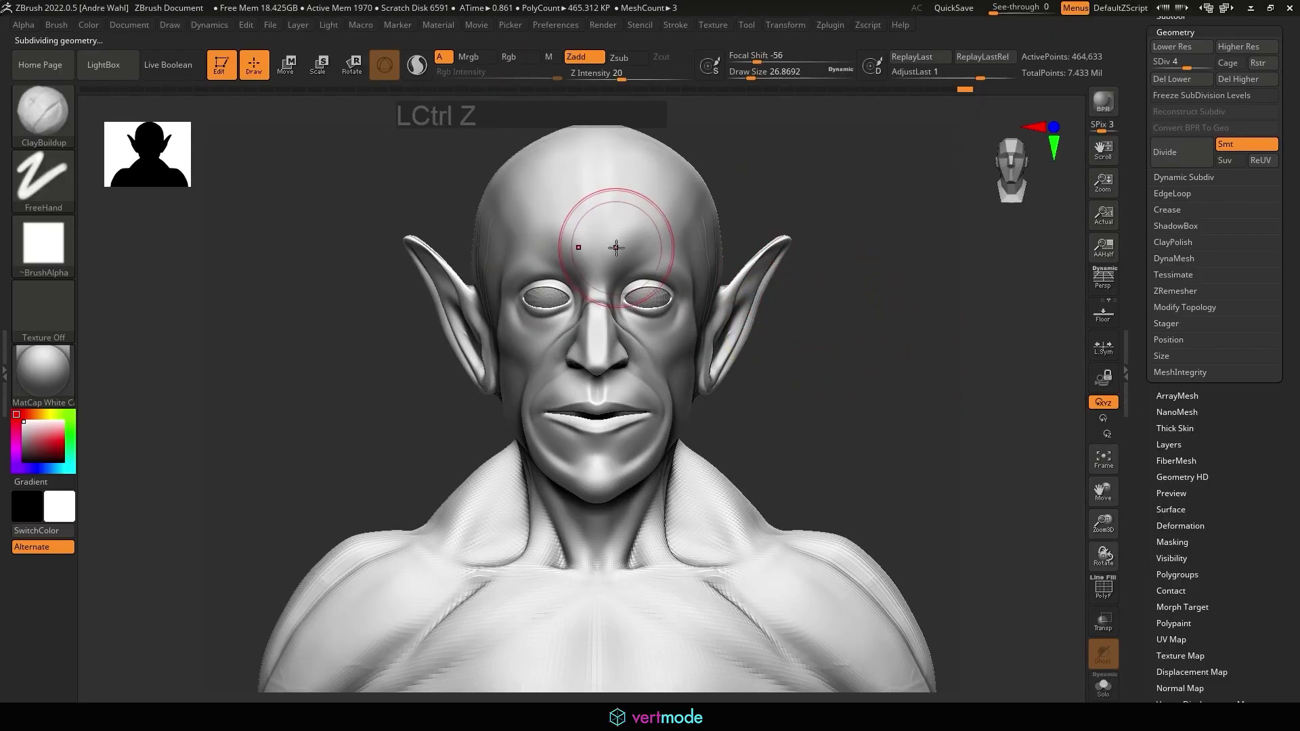
left_click_drag(873, 261, 961, 307, "alt")
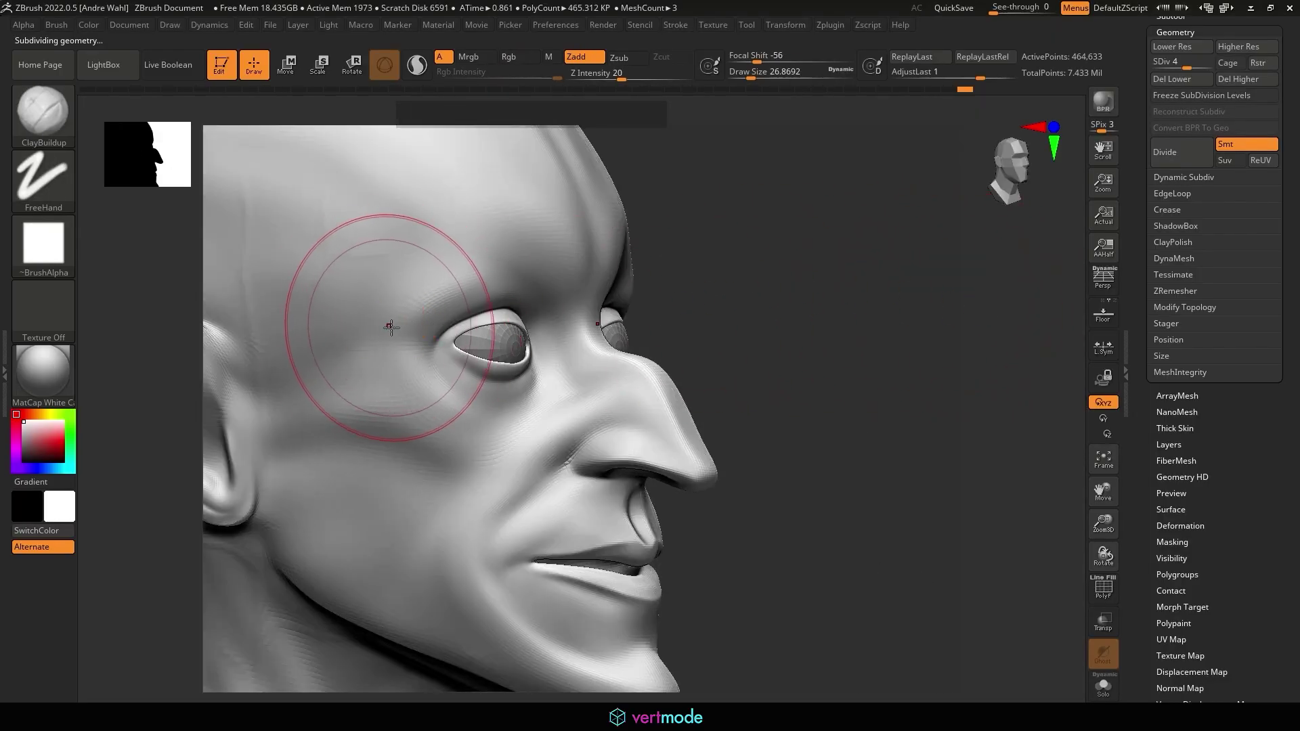
key("bracketleft")
key("bracketleft")
key("bracketleft")
key("bracketleft")
key("bracketright")
key("bracketright")
mouse_move(390, 298)
left_mouse_down()
mouse_move(429, 302)
mouse_move(459, 258)
mouse_move(572, 274)
left_mouse_up()
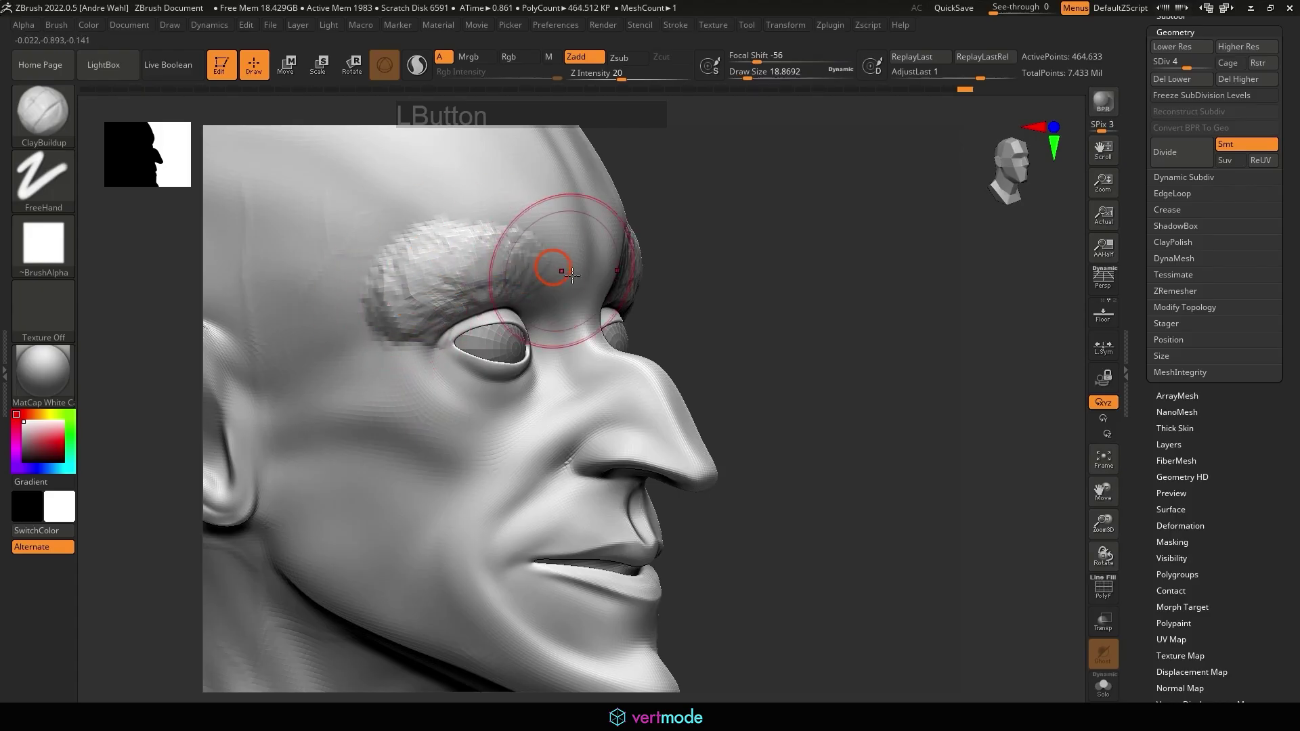
Step: Extend the ClayBuildup volume across the brows and between them, smoothing the strokes into the forehead
left_click_drag(765, 326, 667, 327)
mouse_move(534, 278)
left_mouse_down()
mouse_move(562, 290)
mouse_move(496, 222)
mouse_move(518, 223)
mouse_move(466, 229)
mouse_move(420, 392)
mouse_move(432, 372)
mouse_move(470, 404)
mouse_move(428, 403)
mouse_move(519, 424)
mouse_move(534, 445)
mouse_move(543, 429)
mouse_move(500, 478)
mouse_move(537, 435)
mouse_move(410, 421)
left_mouse_up()
mouse_move(422, 363)
left_mouse_down("shift")
mouse_move(453, 252)
mouse_move(619, 266)
mouse_move(621, 236)
left_mouse_up("shift")
left_click_drag(559, 265, 511, 220)
mouse_move(508, 222)
left_mouse_down()
mouse_move(537, 244)
mouse_move(539, 267)
mouse_move(471, 272)
left_mouse_up()
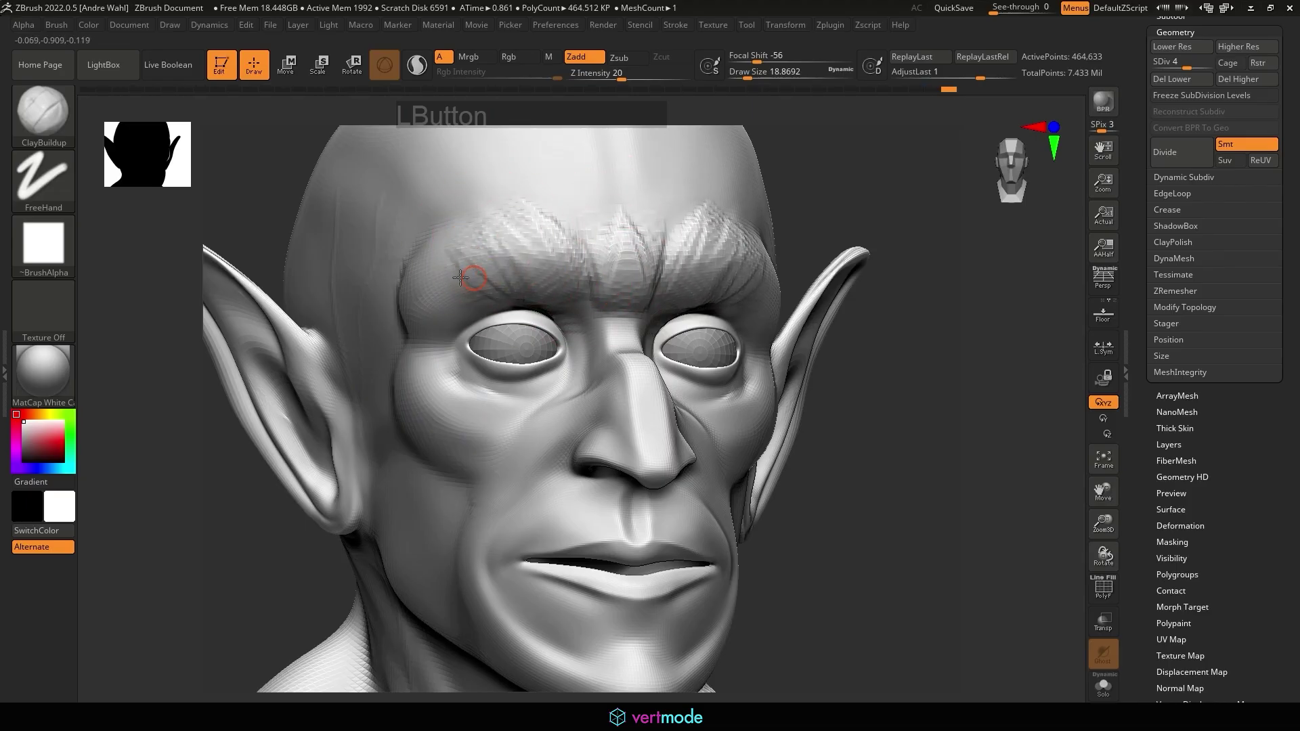
mouse_move(615, 237)
left_mouse_down("shift")
mouse_move(623, 266)
mouse_move(505, 267)
mouse_move(508, 237)
left_mouse_up("shift")
Step: Add horizontal wrinkle lines across the forehead, refine them with DamStandard, and soften them
mouse_move(898, 377)
left_mouse_down("alt")
mouse_move(888, 449)
mouse_move(902, 384)
left_mouse_up("alt")
mouse_move(627, 307)
left_mouse_down()
mouse_move(549, 314)
mouse_move(670, 313)
mouse_move(564, 273)
mouse_move(667, 304)
left_mouse_up()
key("b")
key("d")
key("s")
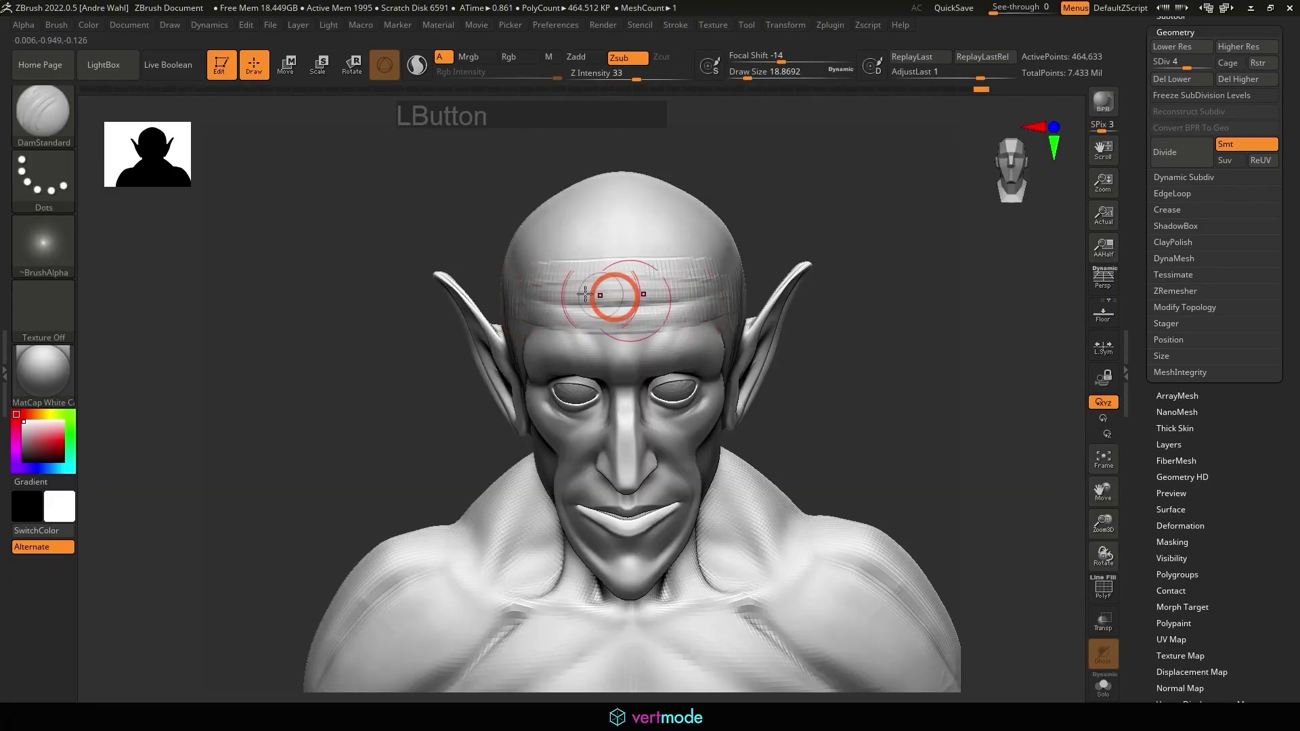
mouse_move(585, 294)
left_mouse_down()
mouse_move(647, 301)
mouse_move(541, 276)
mouse_move(638, 333)
left_mouse_up()
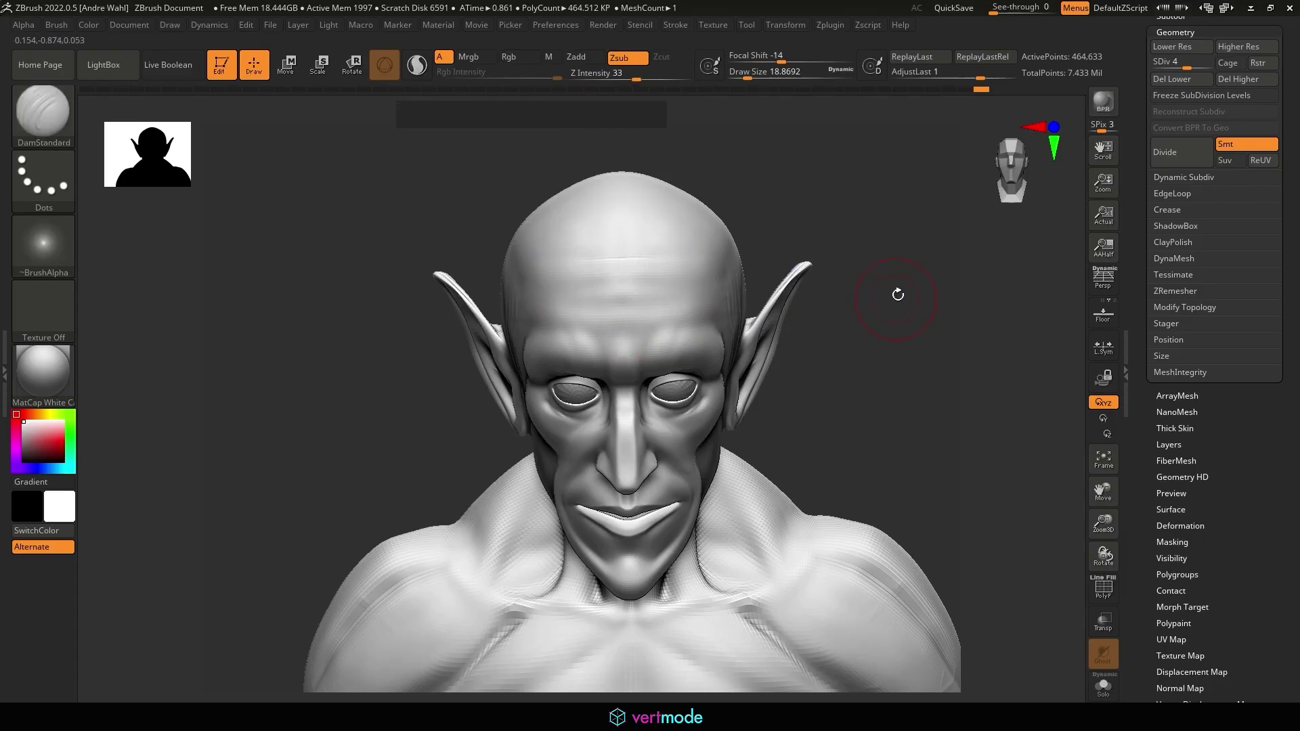
Step: Build up the jawline from below the ear toward the chin with ClayBuildup
left_click_drag(898, 294, 824, 221)
left_click_drag(823, 221, 849, 298, "alt")
left_click_drag(849, 298, 579, 286)
key("b")
key("c")
key("b")
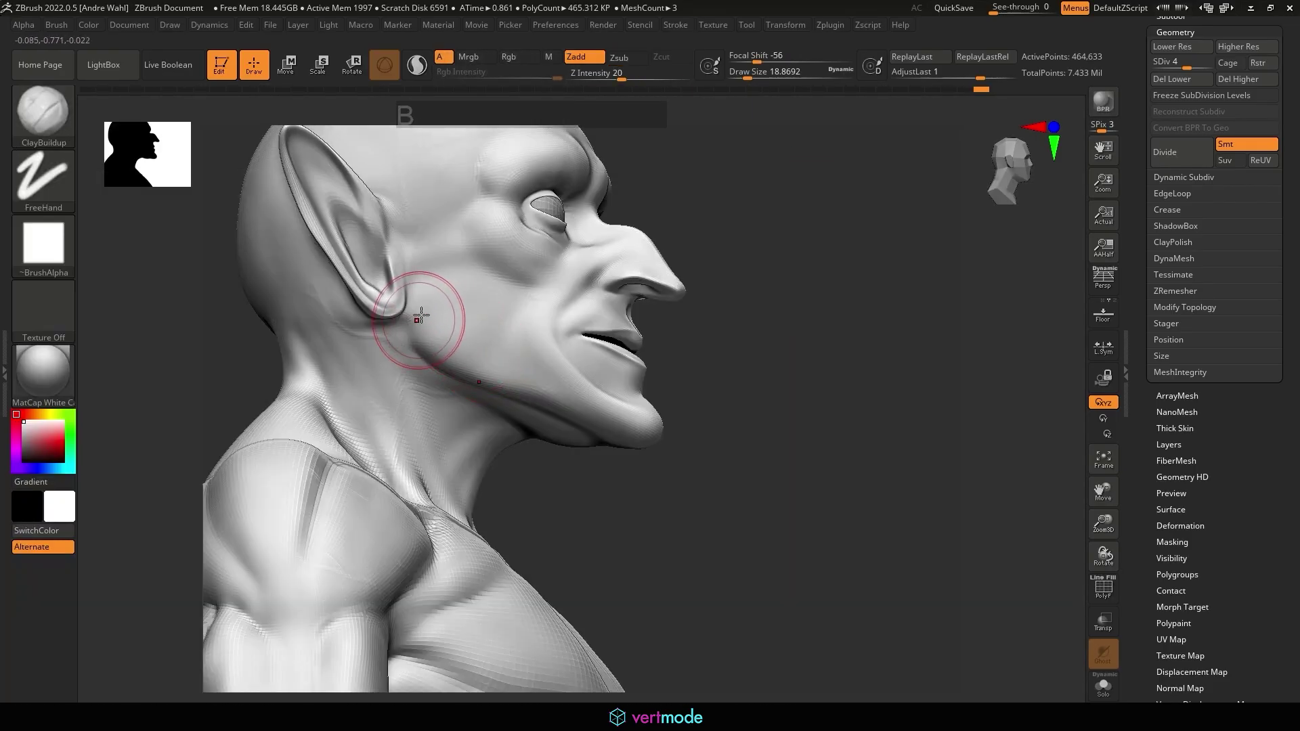
left_click_drag(417, 321, 493, 366)
left_click_drag(740, 413, 695, 273)
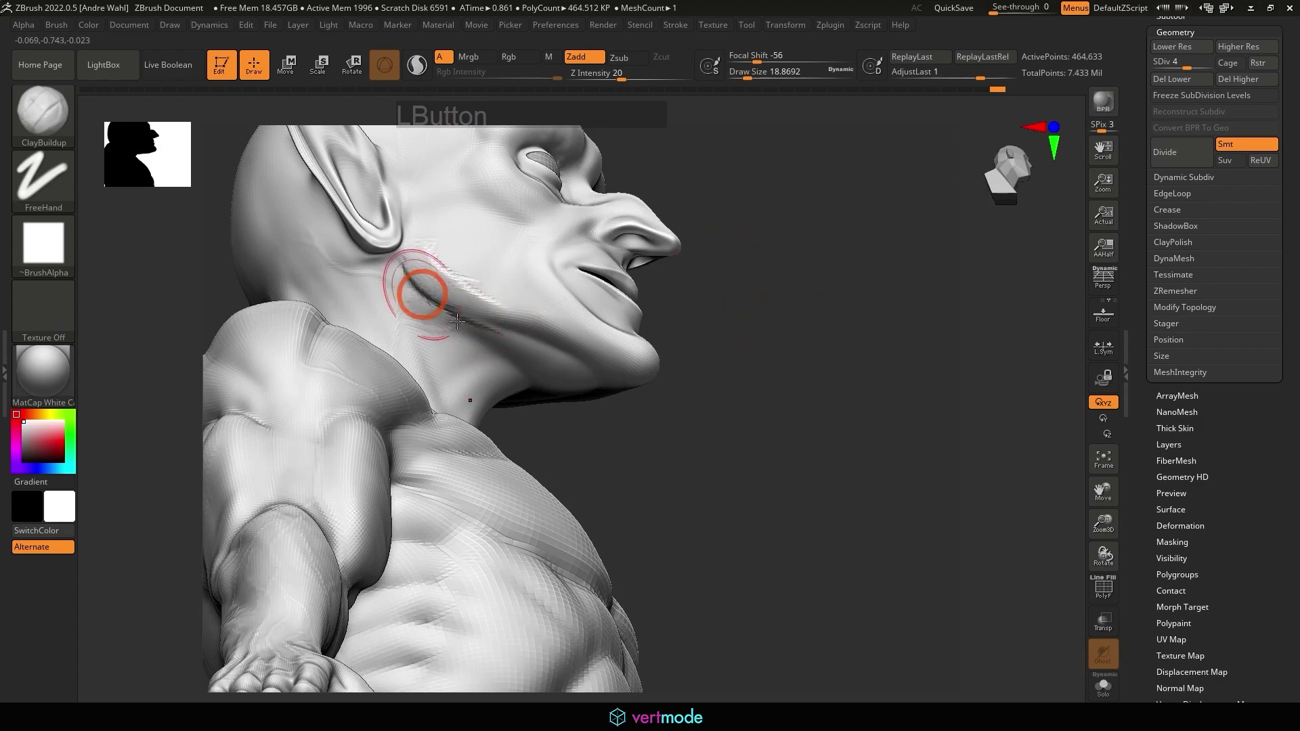
mouse_move(457, 322)
left_mouse_down()
mouse_move(455, 301)
mouse_move(560, 352)
left_mouse_up()
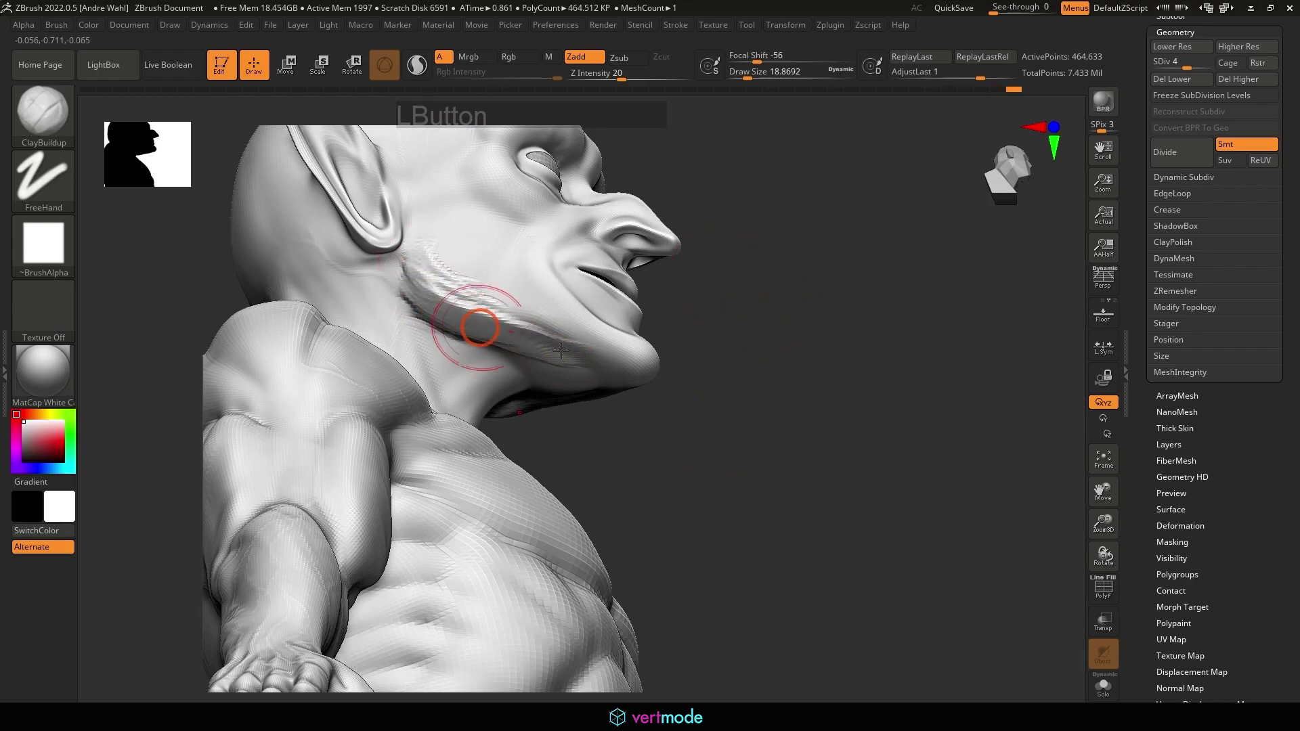
left_click_drag(732, 428, 669, 378)
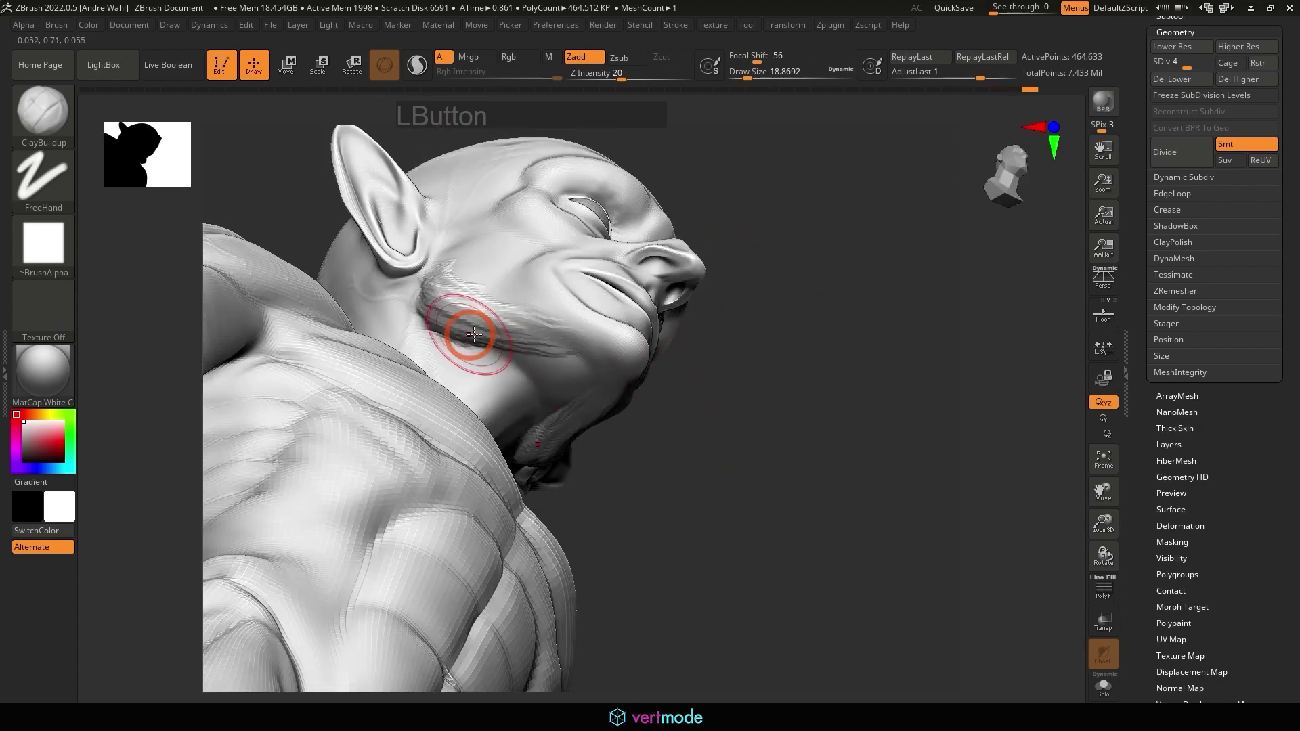
Step: Thicken the jaw angle below the ear and smooth the whole jawline with a larger brush
mouse_move(676, 427)
left_mouse_down()
mouse_move(699, 459)
mouse_move(639, 405)
left_mouse_up()
mouse_move(465, 322)
left_mouse_down()
mouse_move(450, 314)
mouse_move(472, 295)
left_mouse_up()
key("bracketright")
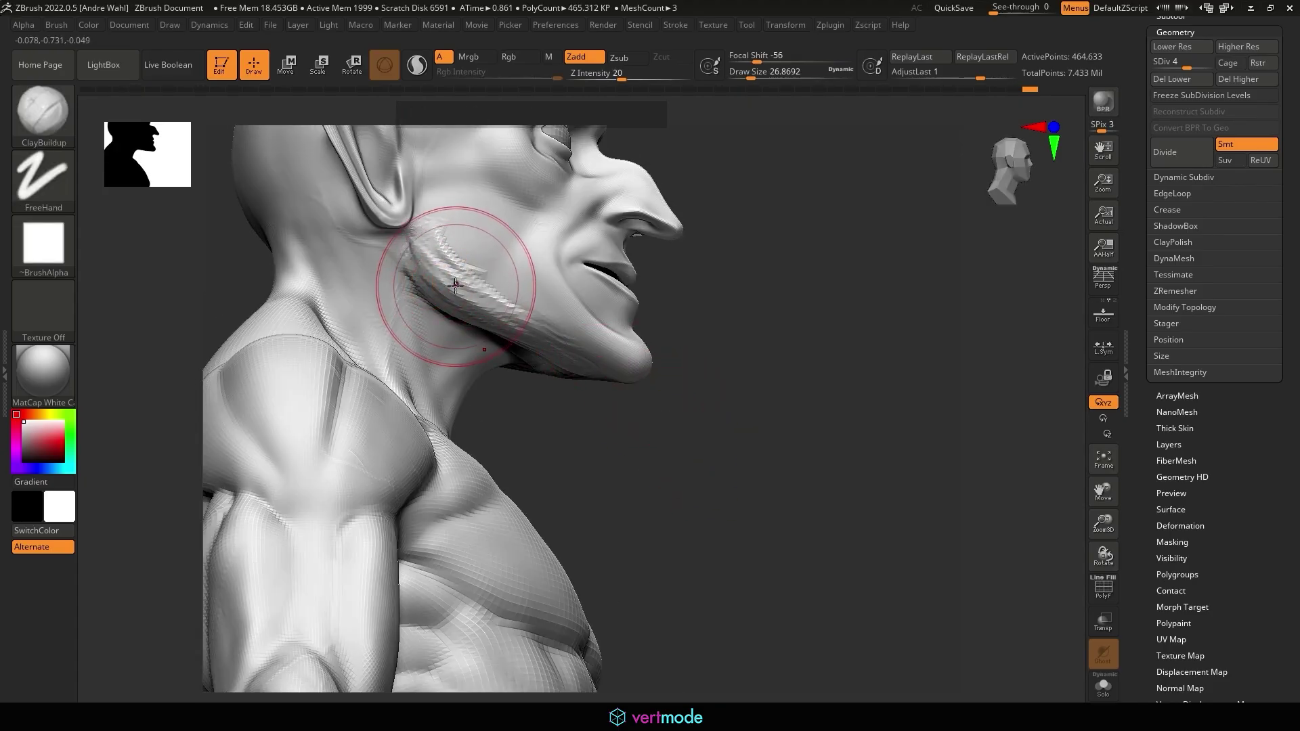
left_click_drag(423, 255, 589, 355, "shift")
Step: Set the mesh to subdivision level 3 and reshape the chin and its underside with the Move brush
left_click_drag(653, 424, 793, 420)
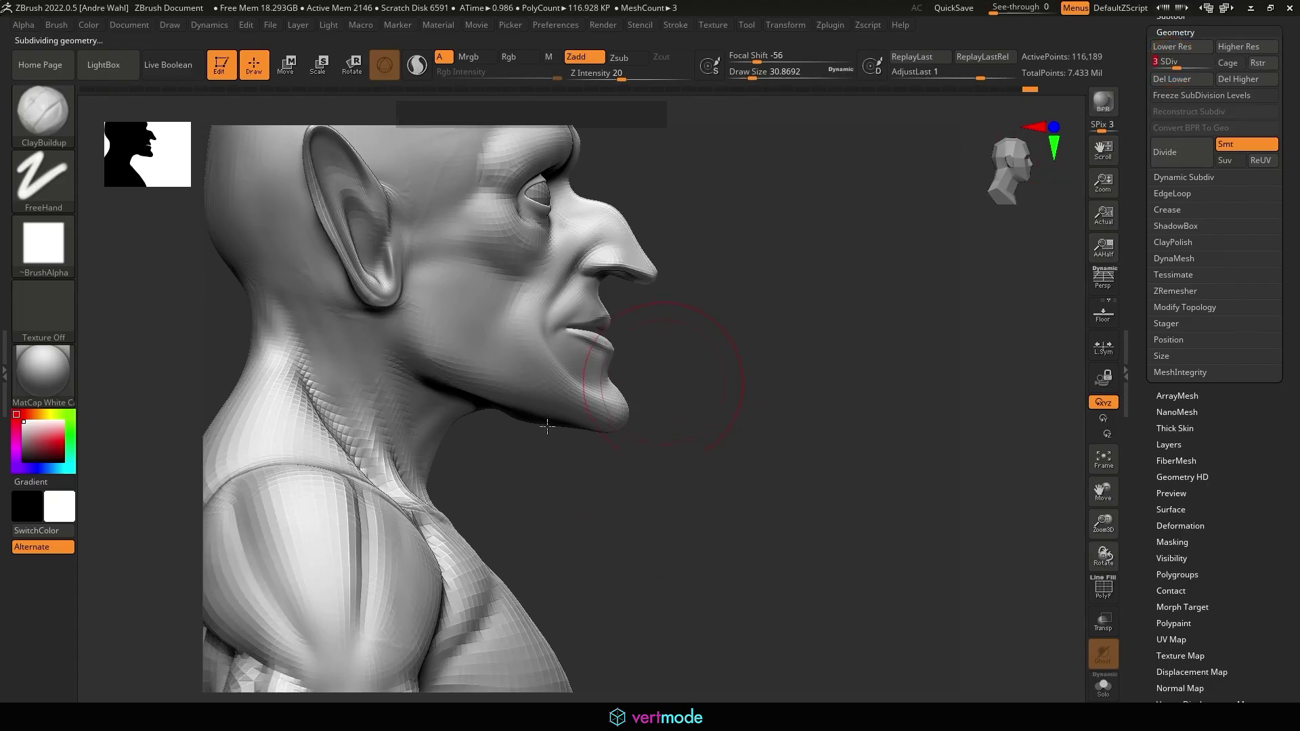
key("b")
key("m")
key("v")
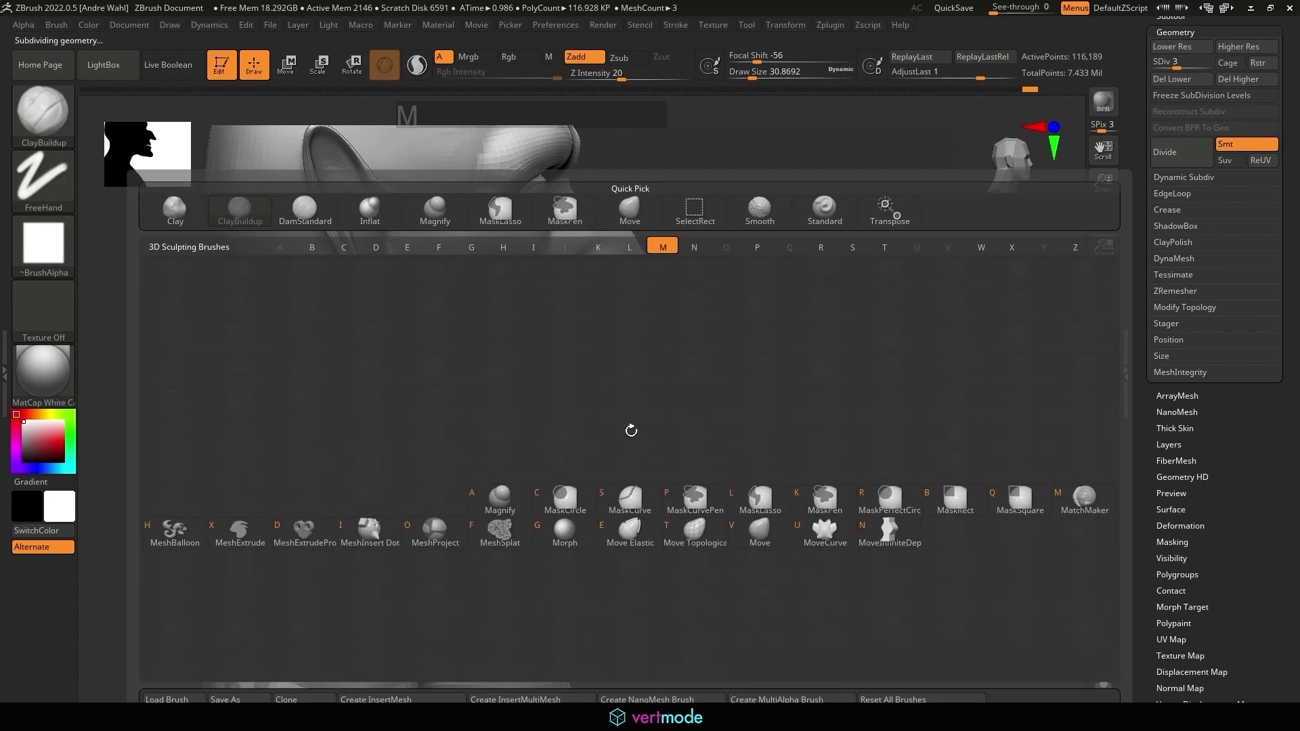
mouse_move(611, 424)
left_mouse_down()
mouse_move(659, 395)
mouse_move(551, 406)
mouse_move(584, 416)
mouse_move(541, 389)
left_mouse_up()
left_click_drag(810, 646, 553, 483)
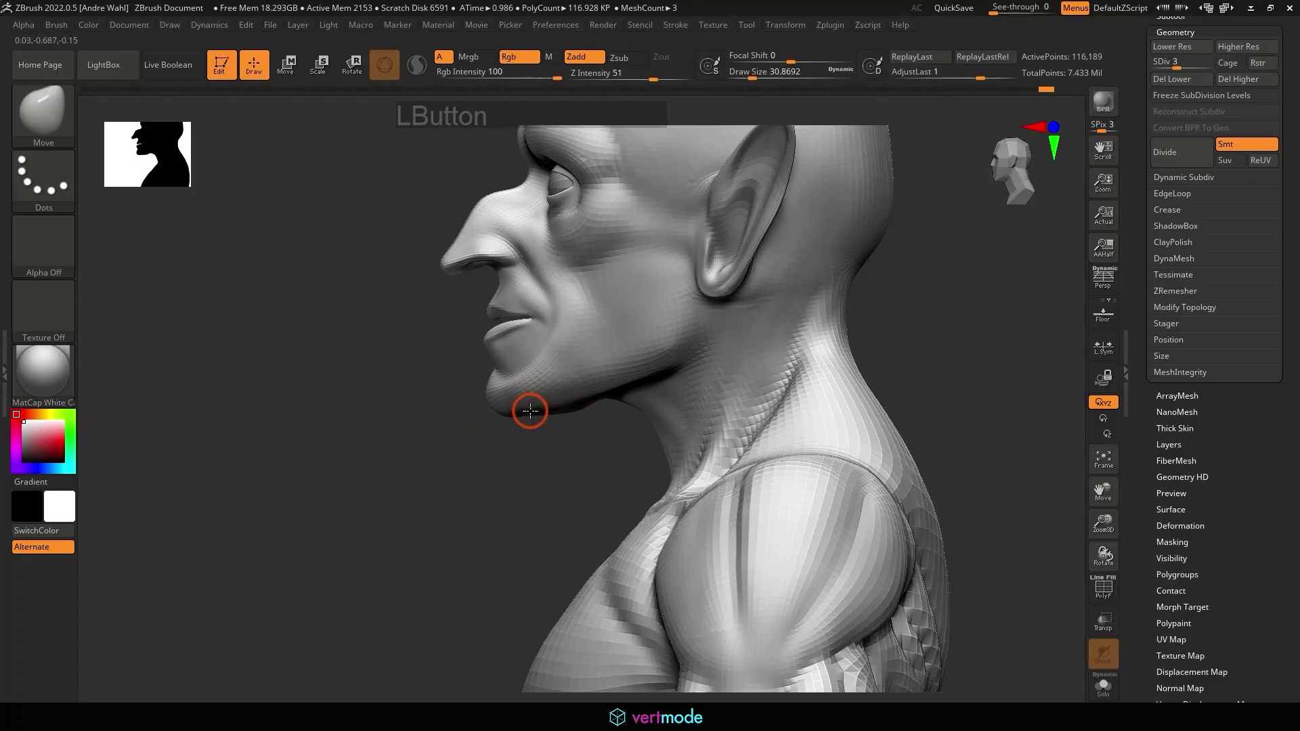
left_click_drag(545, 411, 818, 317)
Step: Build up the front of the throat under the chin with ClayBuildup and smooth it into the neck
key("b")
key("c")
key("b")
left_click_drag(656, 278, 613, 206)
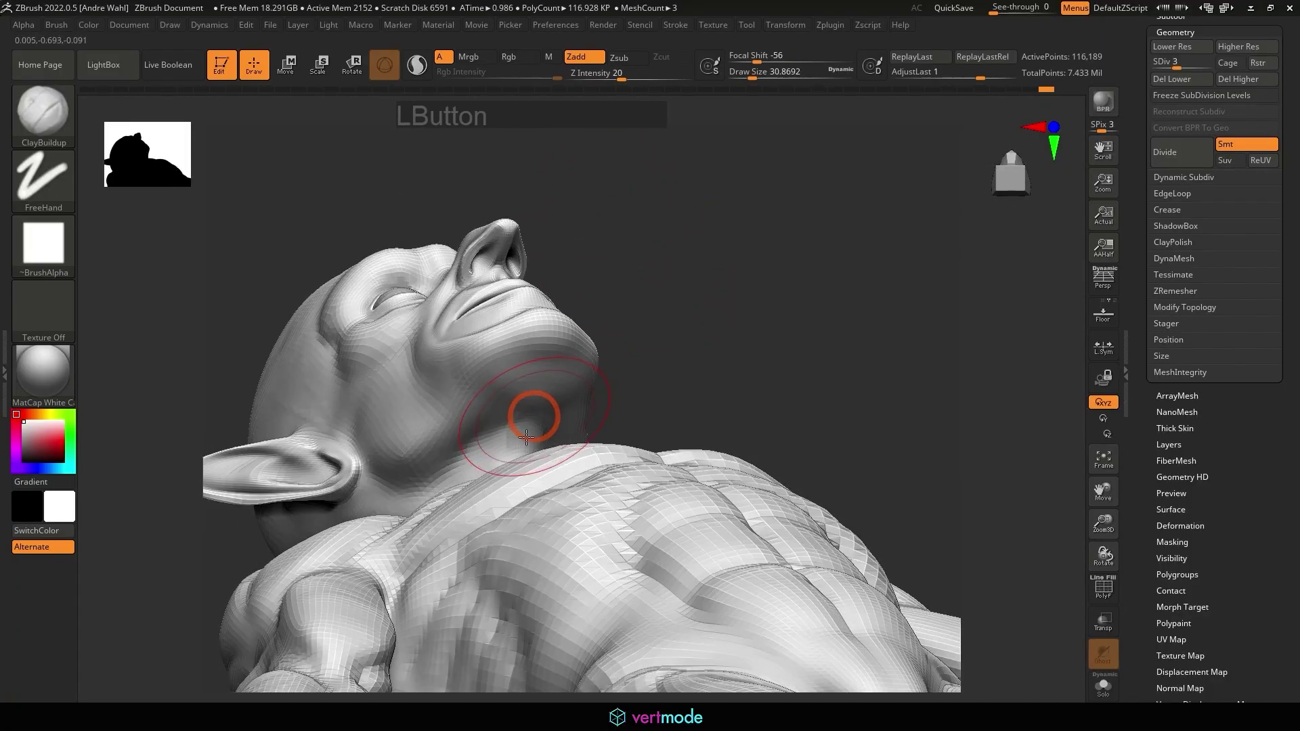
left_click_drag(610, 384, 688, 368)
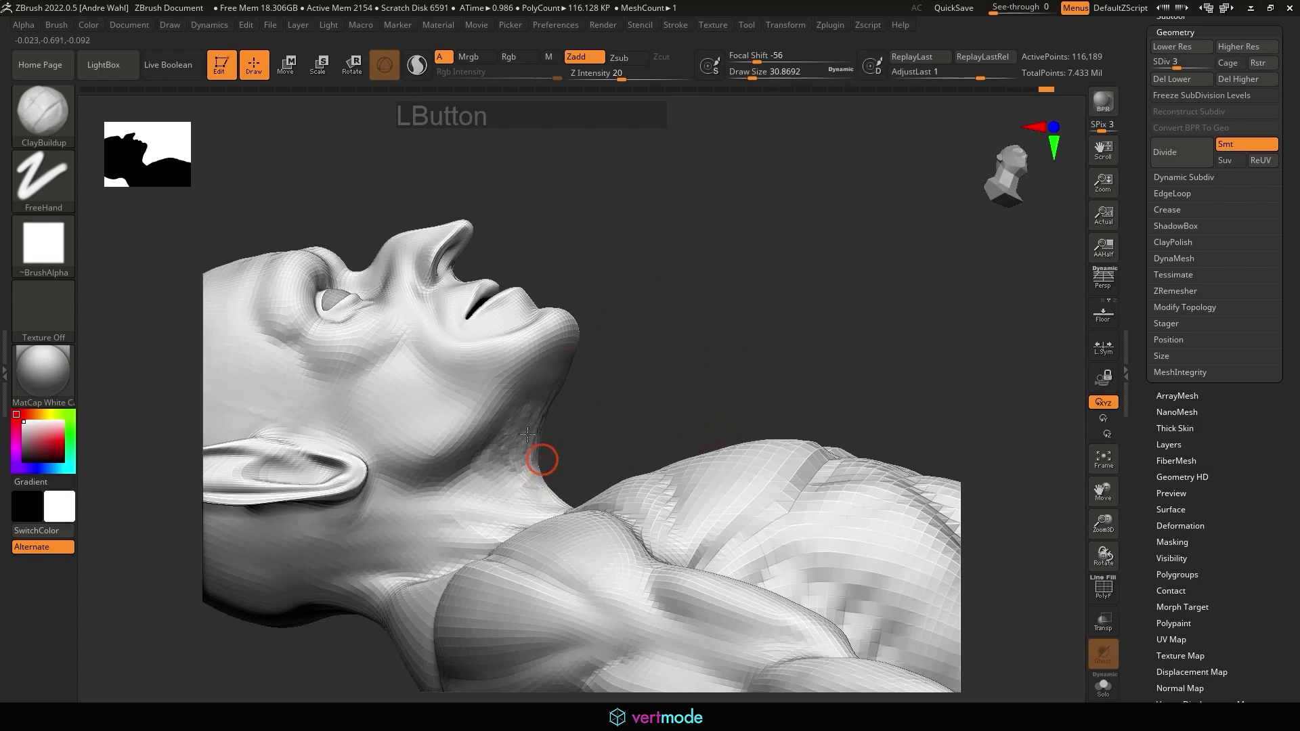
left_click_drag(614, 483, 588, 433)
mouse_move(560, 461)
left_mouse_down()
mouse_move(568, 489)
mouse_move(583, 486)
mouse_move(530, 412)
mouse_move(510, 461)
mouse_move(477, 460)
mouse_move(508, 486)
mouse_move(493, 432)
mouse_move(550, 448)
left_mouse_up()
left_click_drag(752, 369, 694, 370)
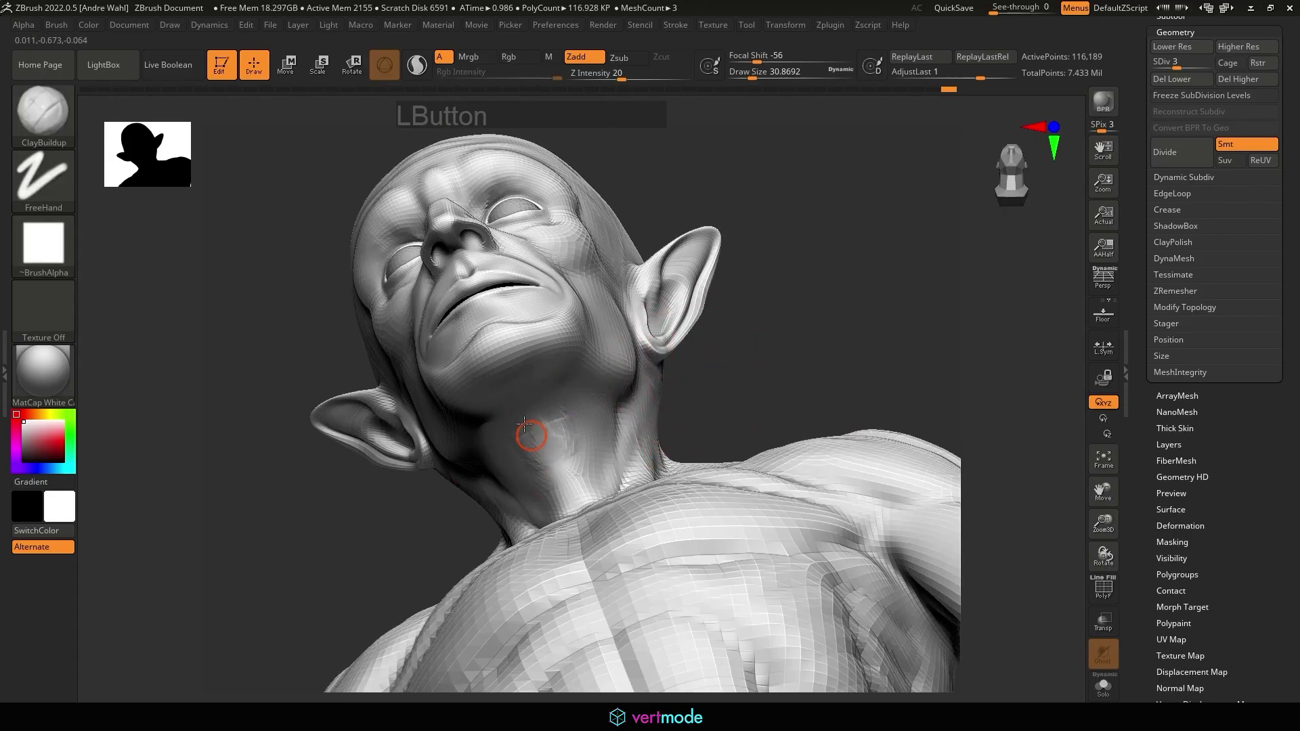
left_click_drag(550, 461, 552, 437, "shift")
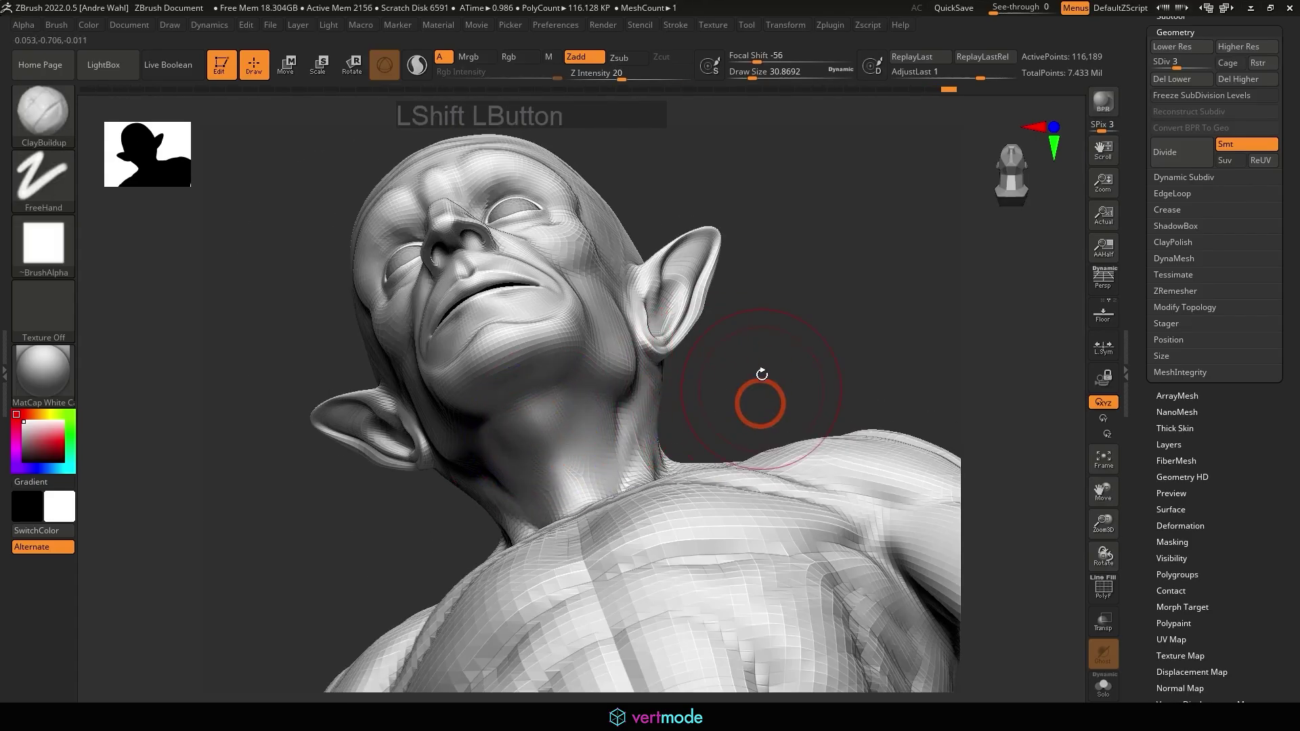
Step: Build up the lower lip from the mouth corner to its middle with ClayBuildup at draw size 8
left_click_drag(762, 372, 816, 376)
left_click_drag(655, 394, 626, 463)
mouse_move(843, 347)
left_mouse_down()
mouse_move(923, 331)
mouse_move(882, 344)
left_mouse_up()
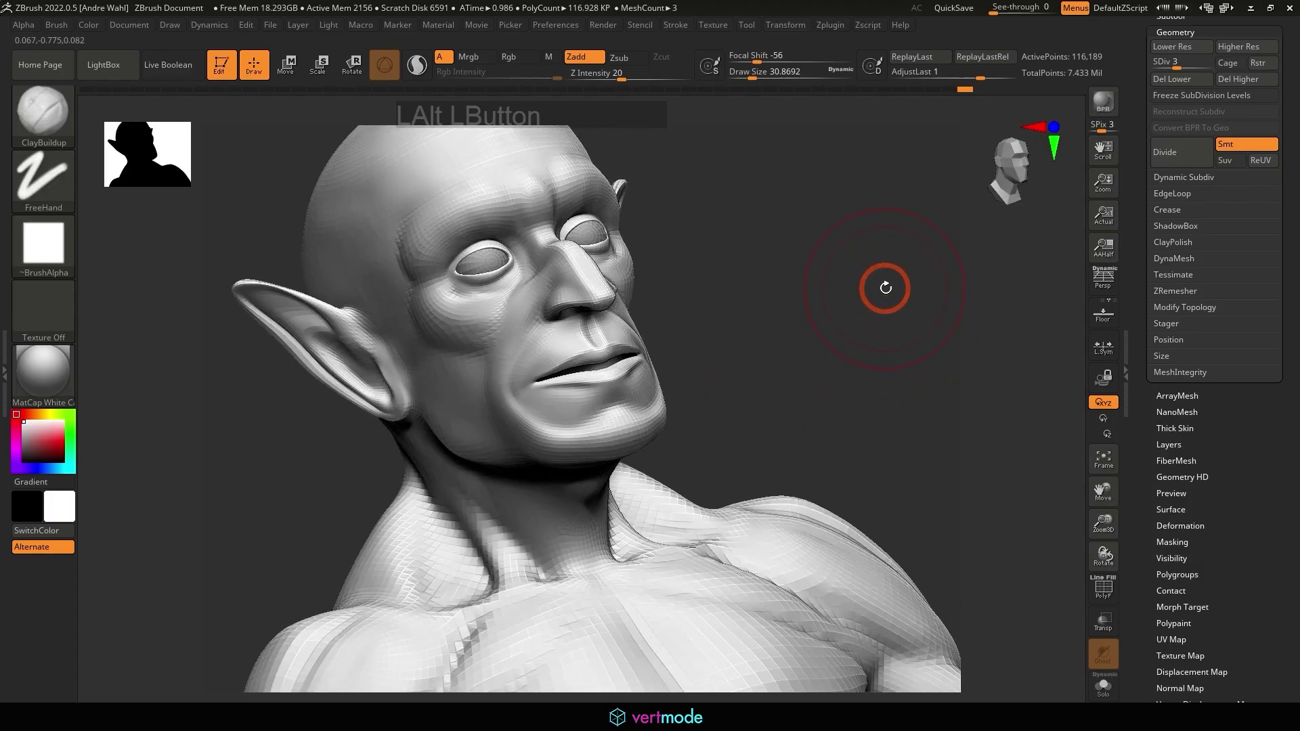
mouse_move(885, 287)
left_mouse_down("shift")
mouse_move(908, 331)
mouse_move(862, 293)
mouse_move(895, 409)
mouse_move(932, 388)
mouse_move(920, 455)
mouse_move(779, 483)
mouse_move(807, 473)
left_mouse_up("shift")
key("[")
key("[")
key("[")
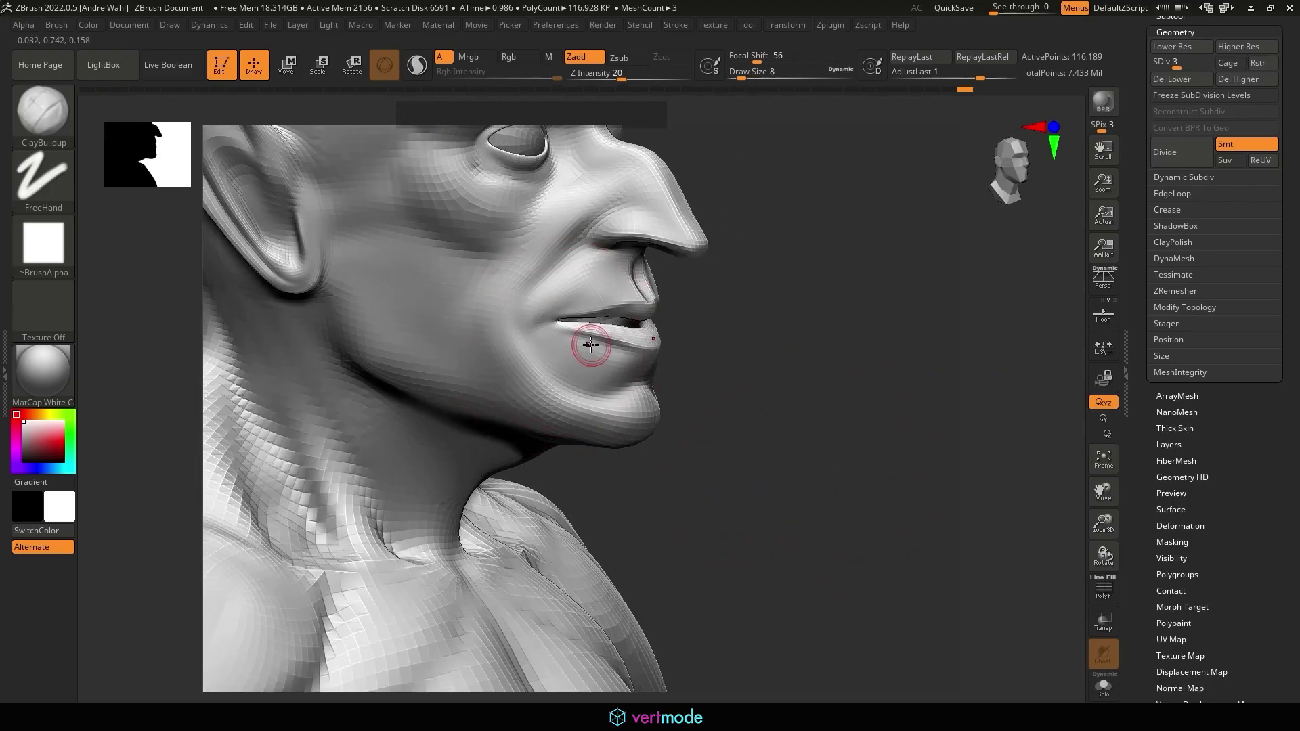
mouse_move(571, 328)
left_mouse_down()
mouse_move(593, 331)
mouse_move(621, 355)
mouse_move(611, 361)
mouse_move(577, 332)
mouse_move(647, 364)
mouse_move(630, 353)
mouse_move(660, 354)
left_mouse_up()
mouse_move(846, 332)
left_mouse_down("alt")
mouse_move(738, 392)
mouse_move(790, 438)
mouse_move(748, 410)
left_mouse_up("alt")
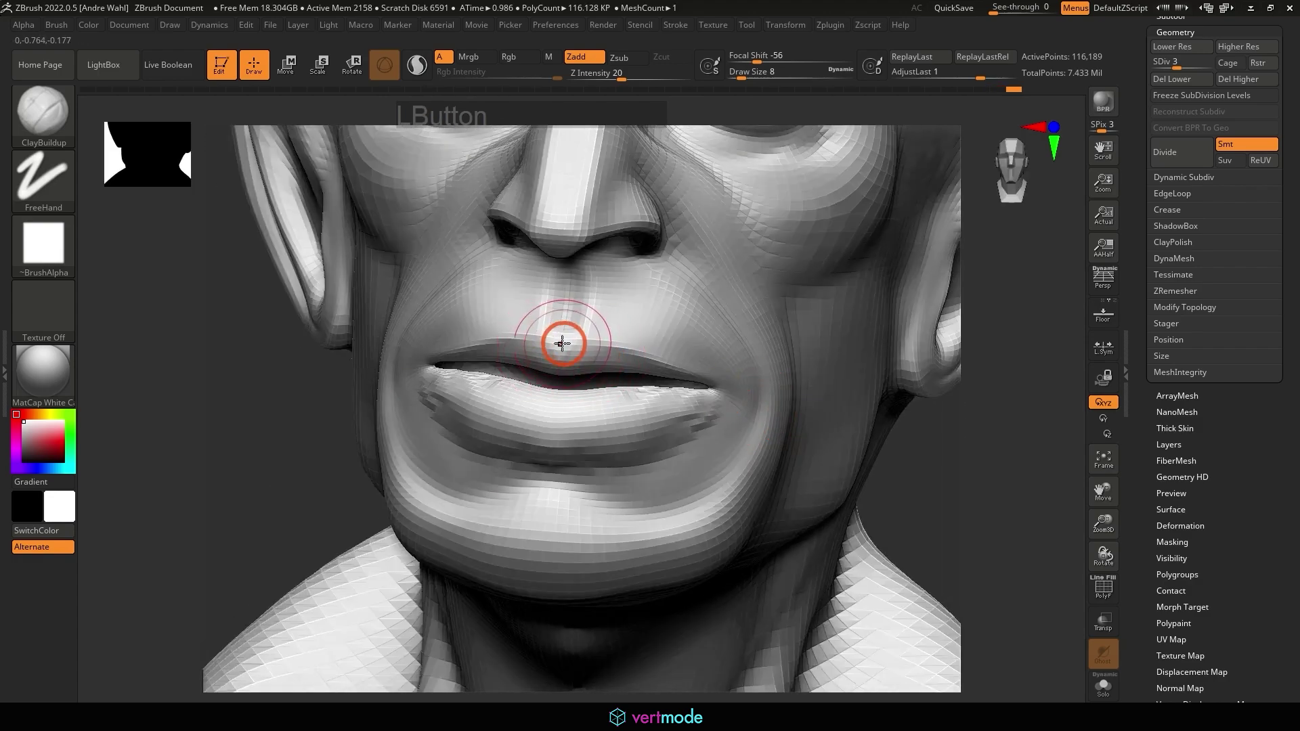
Step: Try to lift the upper lip with the Move brush and undo the stroke
key("b")
key("m")
key("v")
key("bracketright")
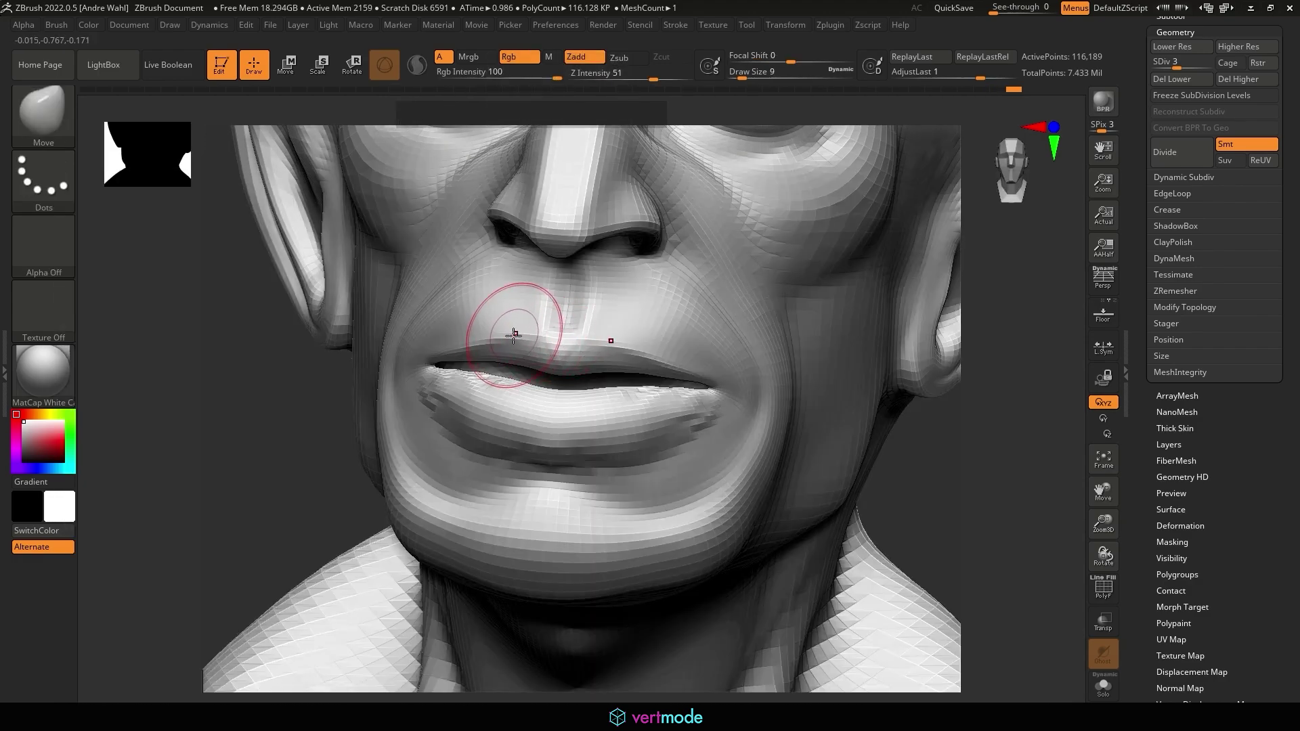
left_click_drag(515, 335, 510, 310)
key("ctrl+z")
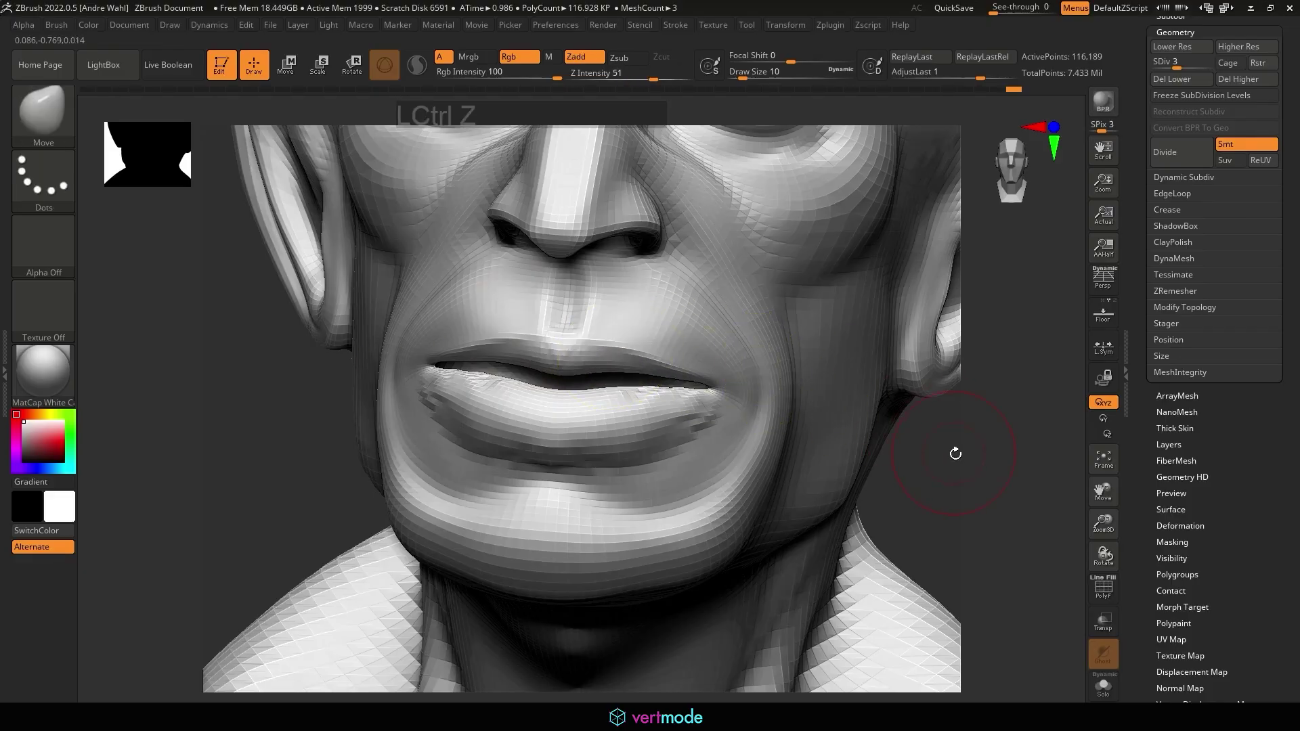
Step: Mask everything except the upper lip, try to pull it upward with the Move brush at draw size 10, and undo the strokes
left_click_drag(955, 453, 955, 426, "shift")
mouse_move(634, 418)
left_mouse_down("ctrl")
mouse_move(537, 377)
mouse_move(423, 368)
mouse_move(563, 314)
mouse_move(637, 369)
mouse_move(851, 368)
mouse_move(831, 366)
left_mouse_up("ctrl")
left_click(636, 369, "ctrl")
mouse_move(595, 328)
left_mouse_down()
mouse_move(588, 278)
mouse_move(609, 290)
left_mouse_up()
left_click_drag(662, 343, 674, 321)
key("ctrl+z")
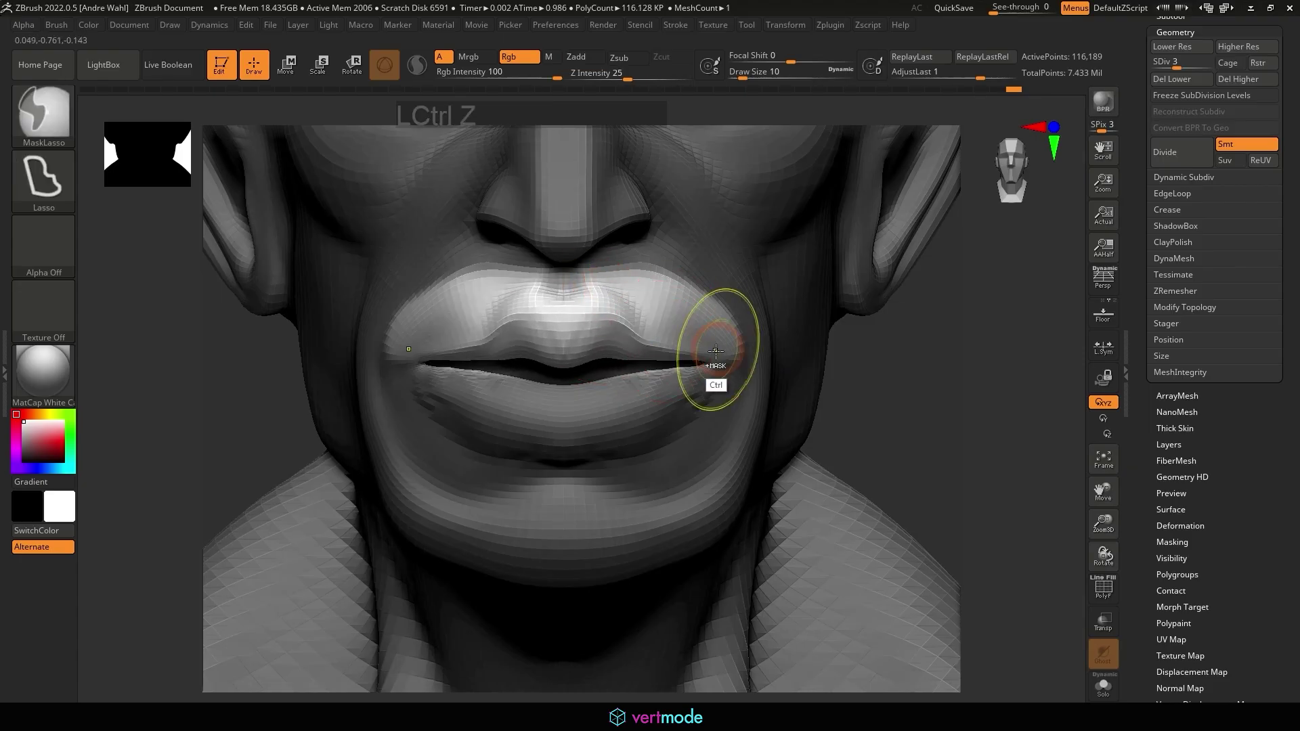
key("ctrl+z")
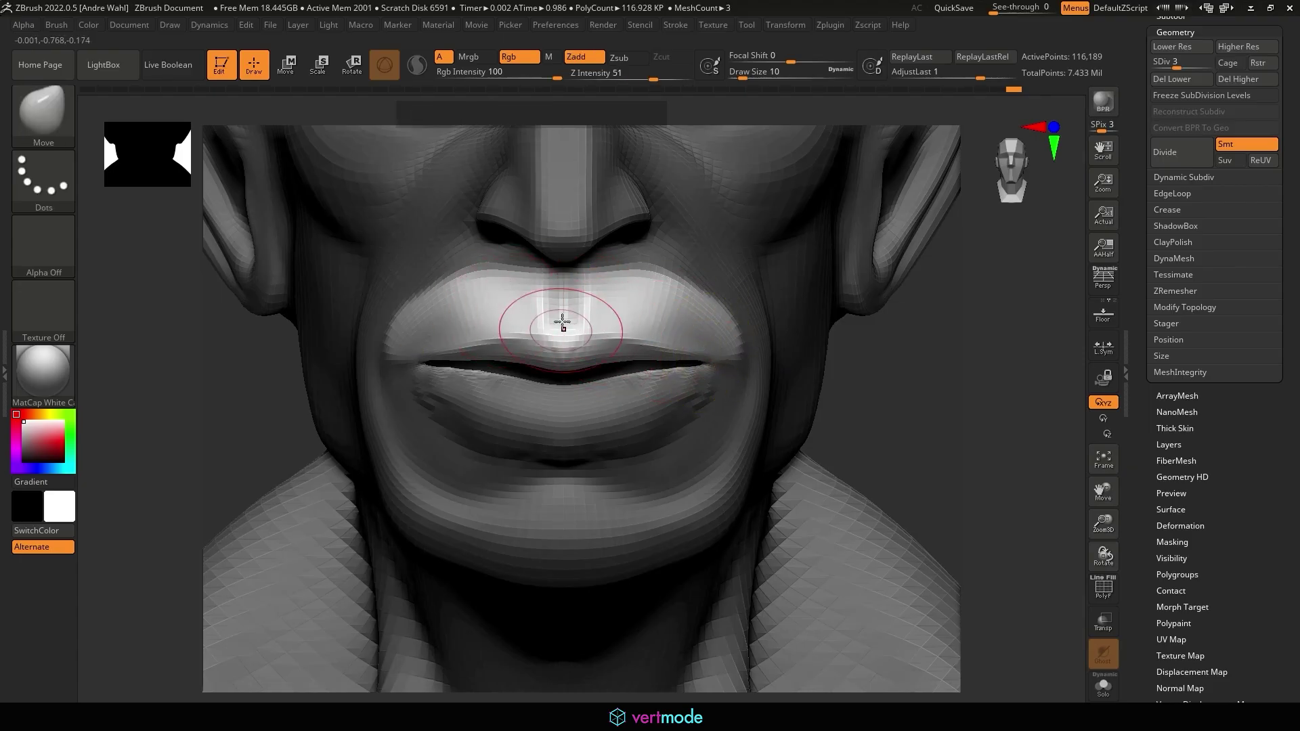
Step: Try to build up the unmasked upper lip with ClayBuildup at draw size 10, and undo back to the mask on the lip
key("b")
key("c")
key("b")
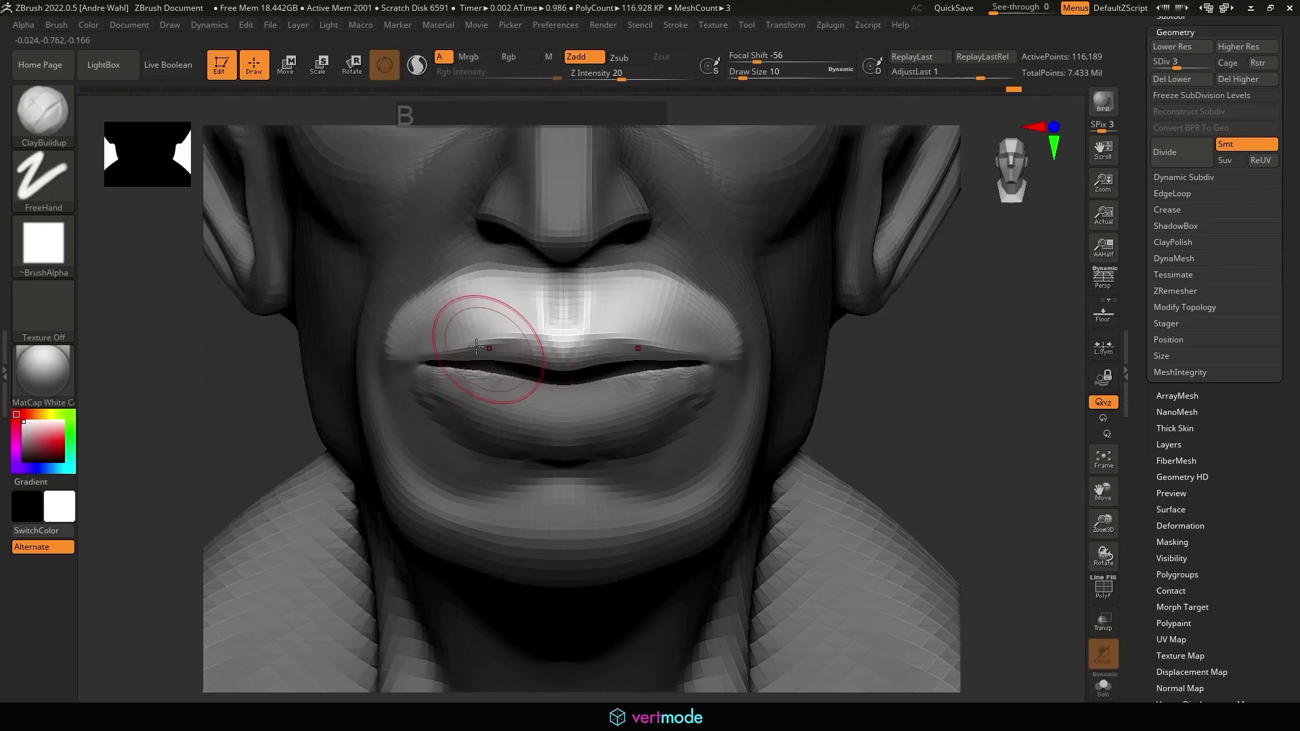
left_click_drag(476, 348, 485, 333)
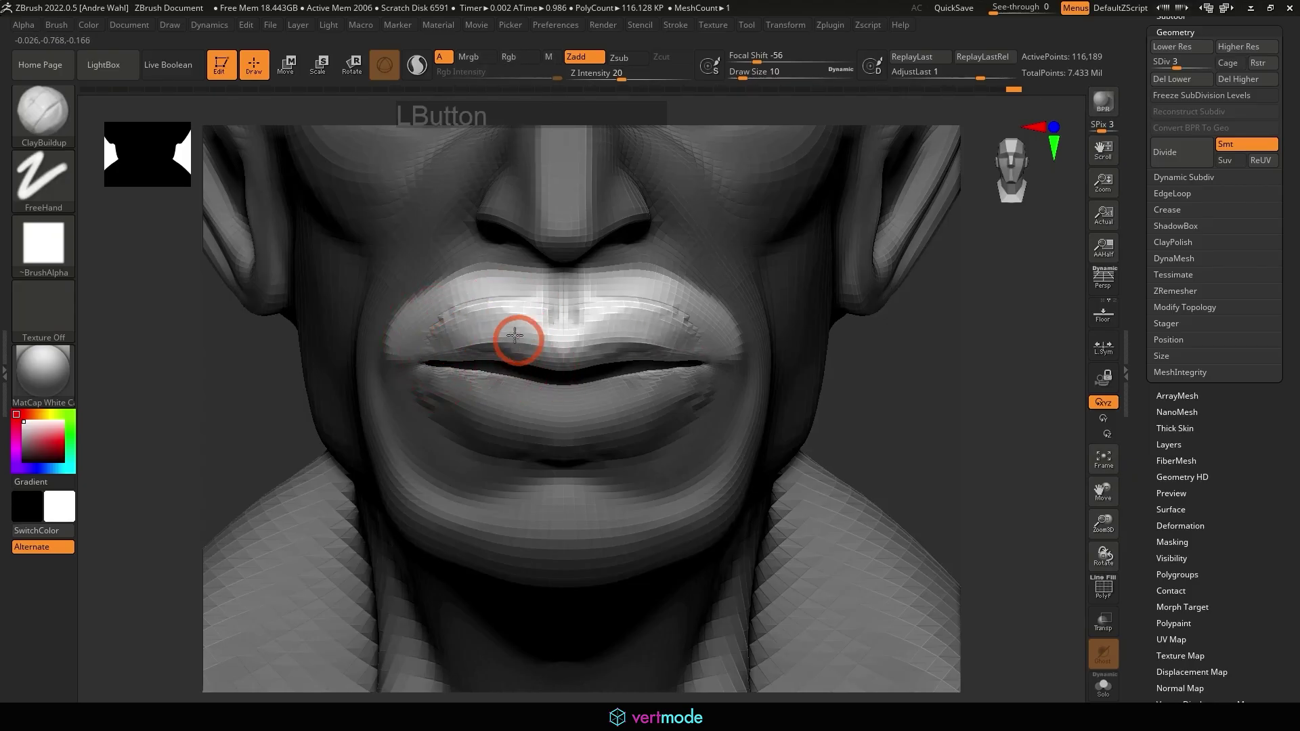
mouse_move(906, 396)
left_mouse_down()
mouse_move(612, 324)
mouse_move(533, 328)
left_mouse_up()
key("ctrl+z")
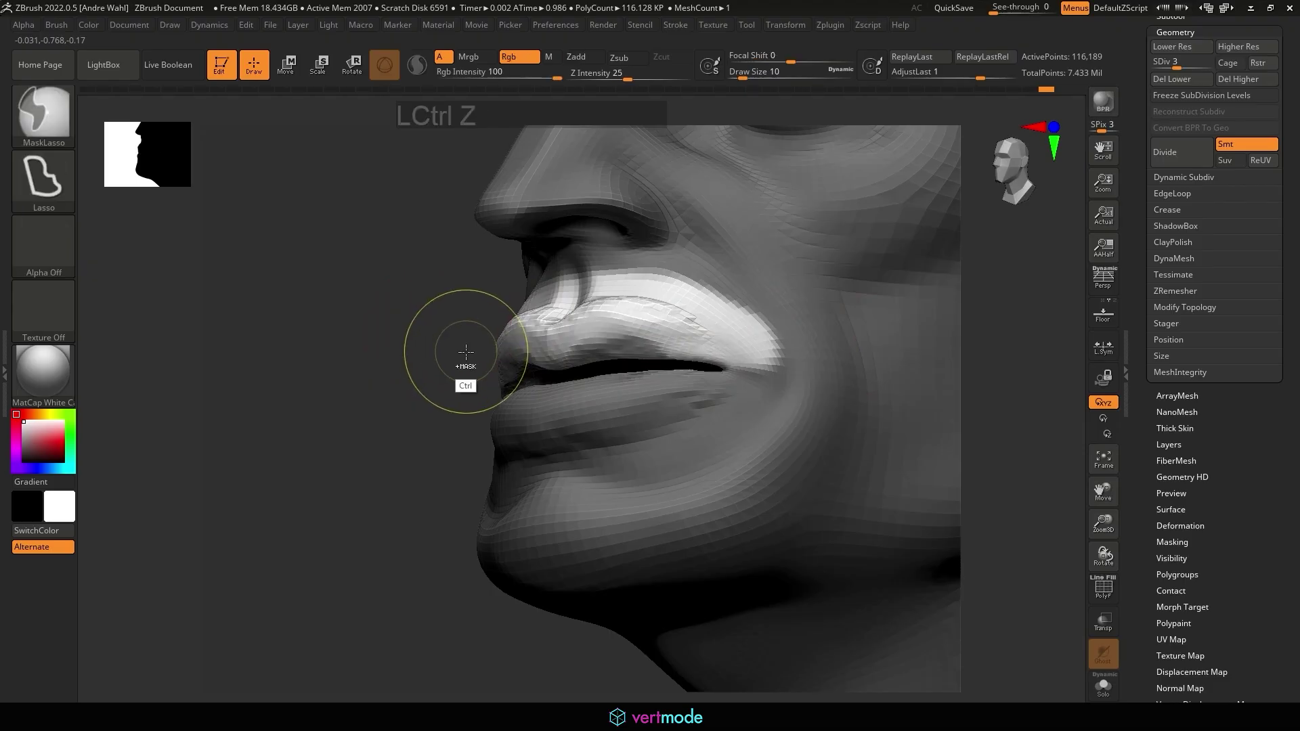
key("ctrl+z")
key("ctrl+z")
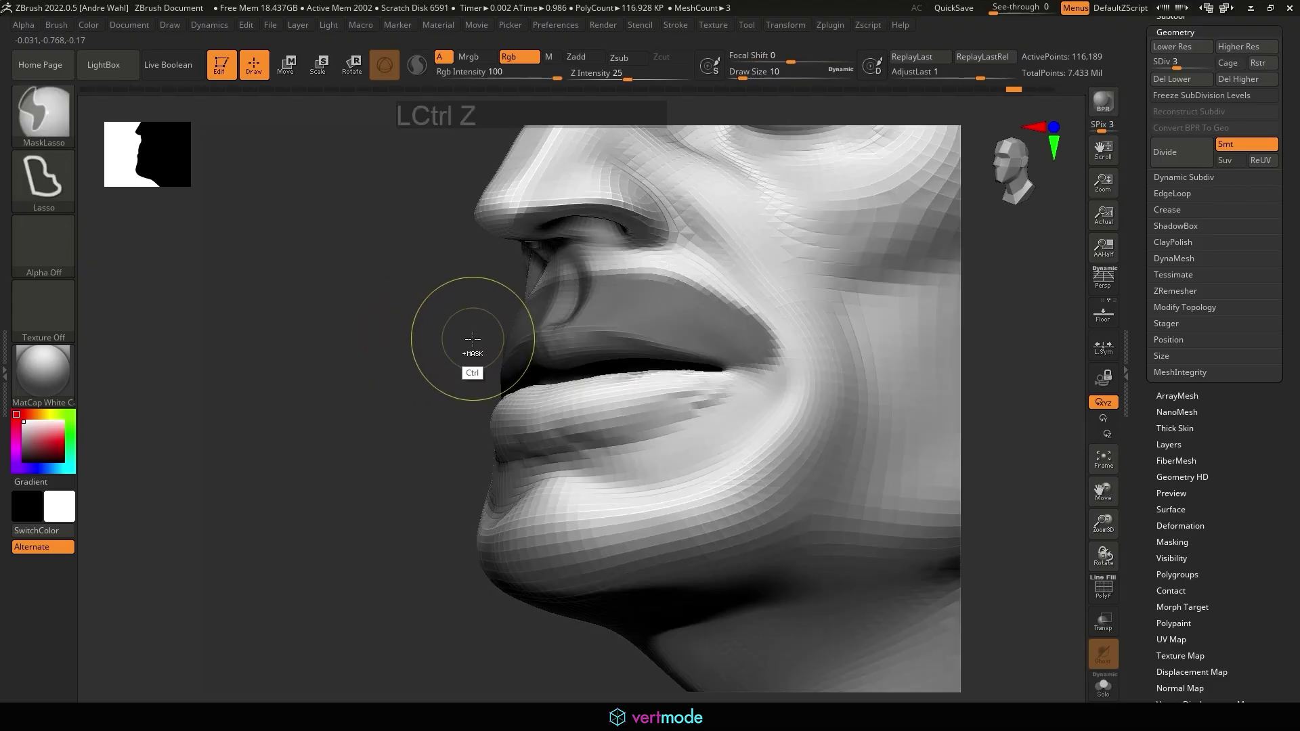
Step: Invert the mask to isolate the upper lip again and pull its side edge upward with the Move brush
left_click(429, 311, "ctrl")
left_click_drag(466, 338, 604, 338)
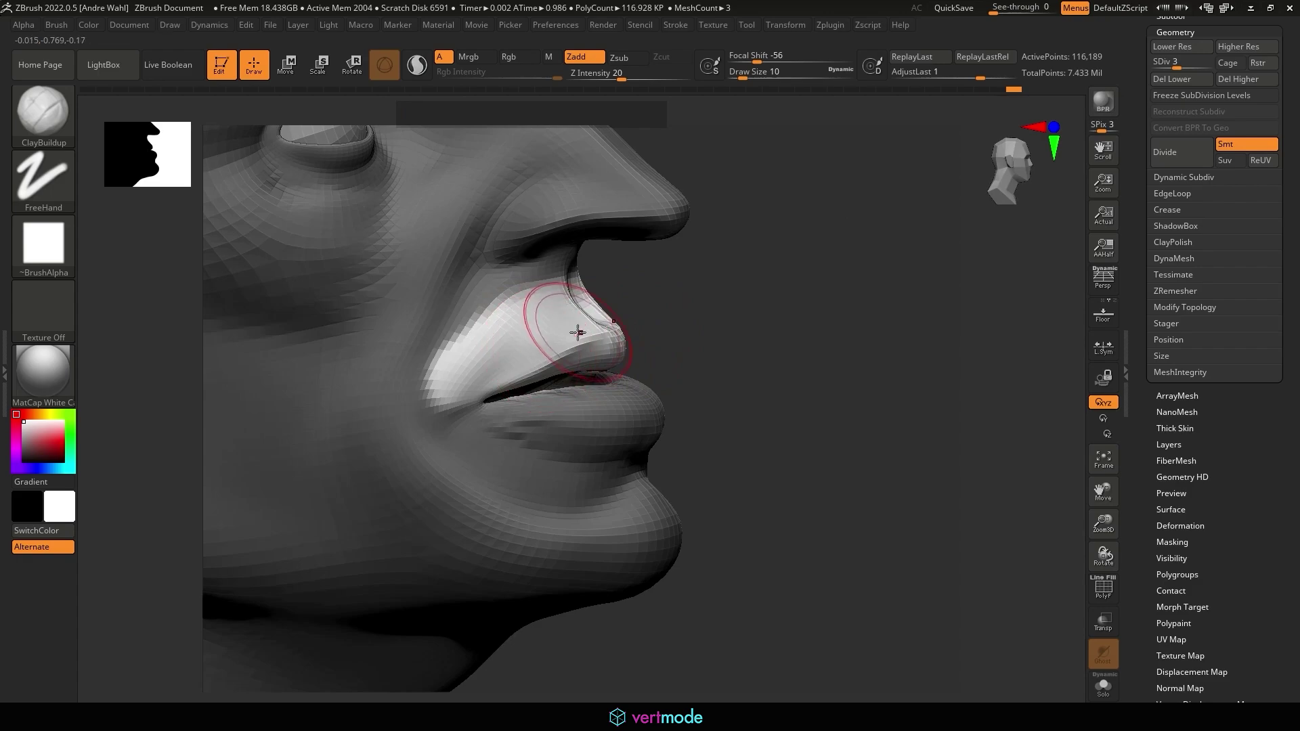
key("b")
key("m")
key("v")
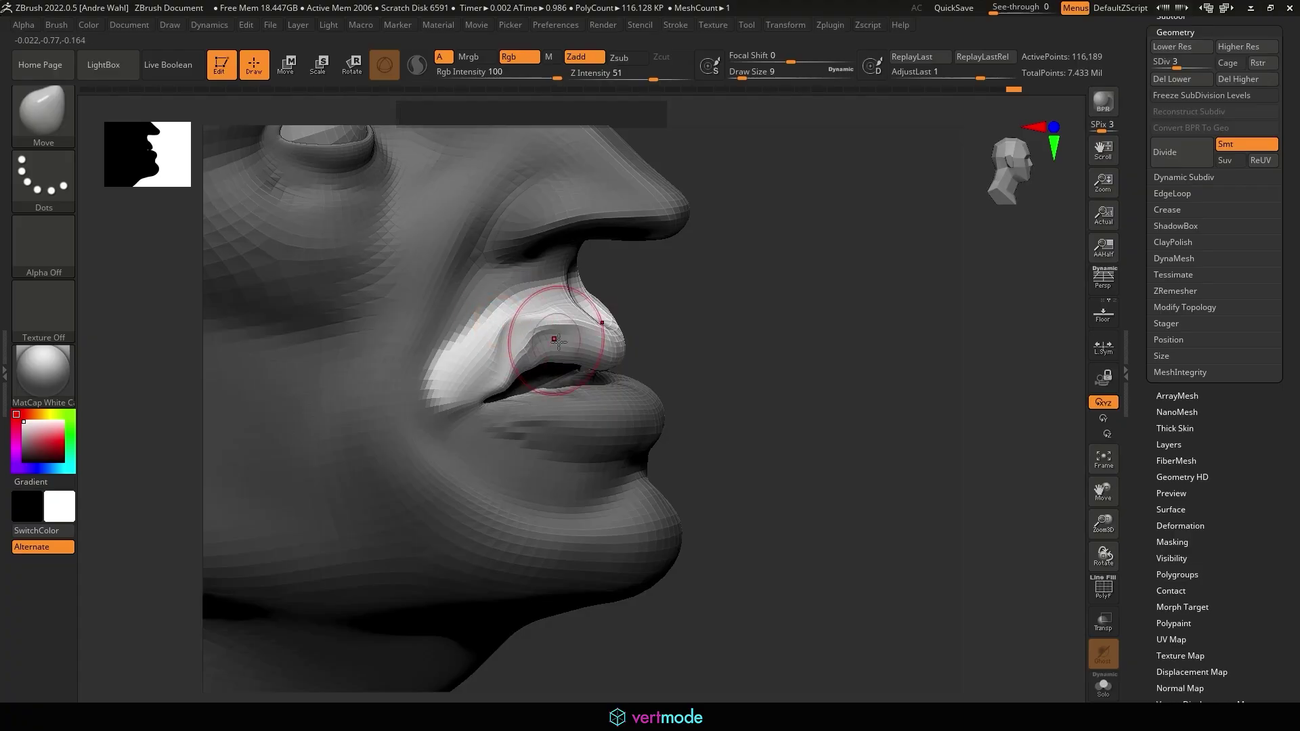
Step: Try ClayBuildup at draw size 6 along the raised upper lip, and undo the lip changes and masking
key("b")
key("c")
key("b")
left_click_drag(752, 331, 676, 310)
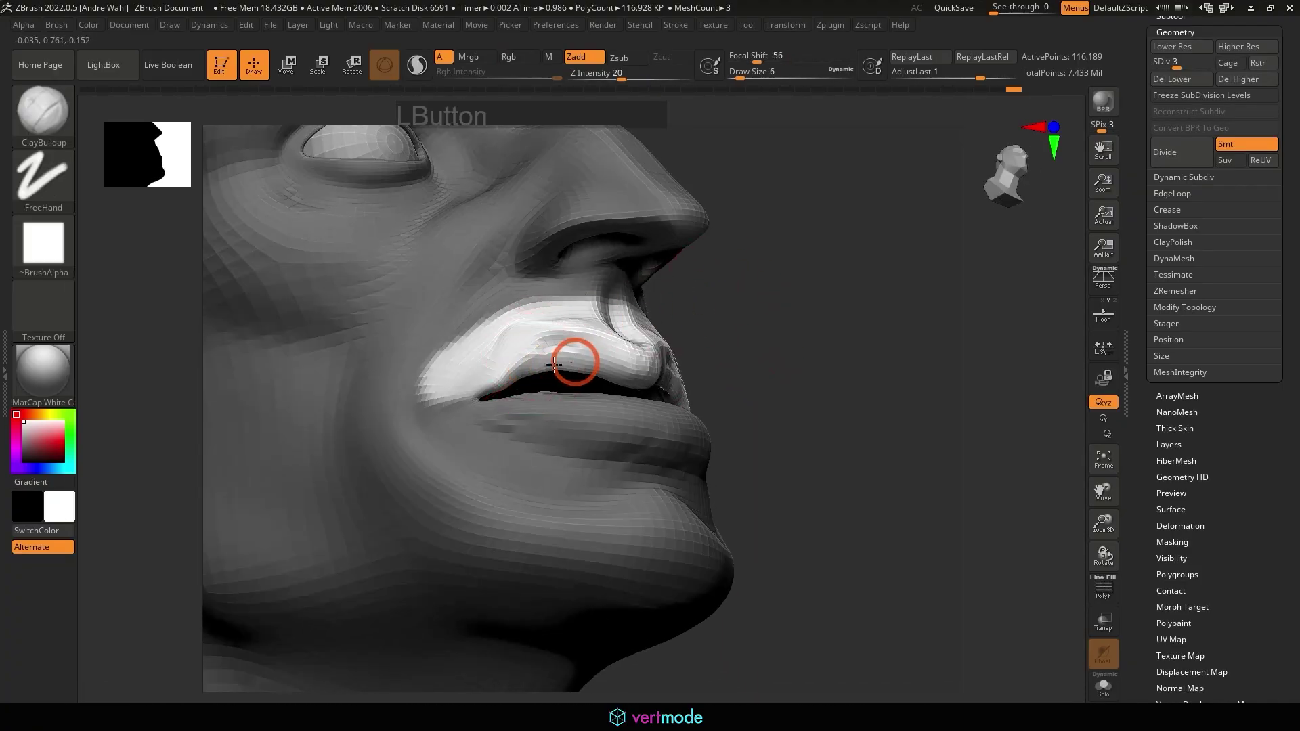
left_click_drag(553, 365, 579, 371)
key("ctrl+z")
key("ctrl+z")
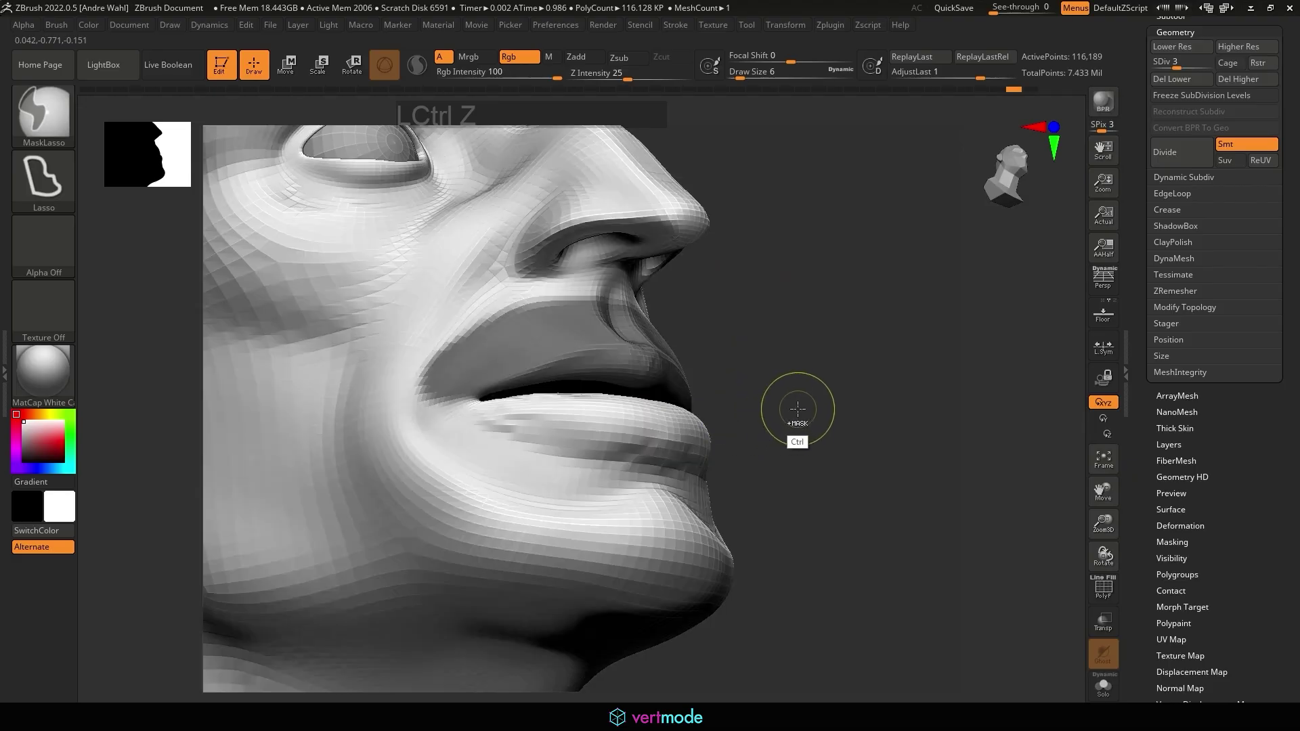
mouse_move(799, 409)
left_mouse_down()
mouse_move(829, 437)
mouse_move(863, 372)
mouse_move(803, 330)
mouse_move(836, 369)
left_mouse_up()
mouse_move(836, 369)
left_mouse_down()
mouse_move(891, 366)
mouse_move(857, 375)
mouse_move(888, 449)
left_mouse_up()
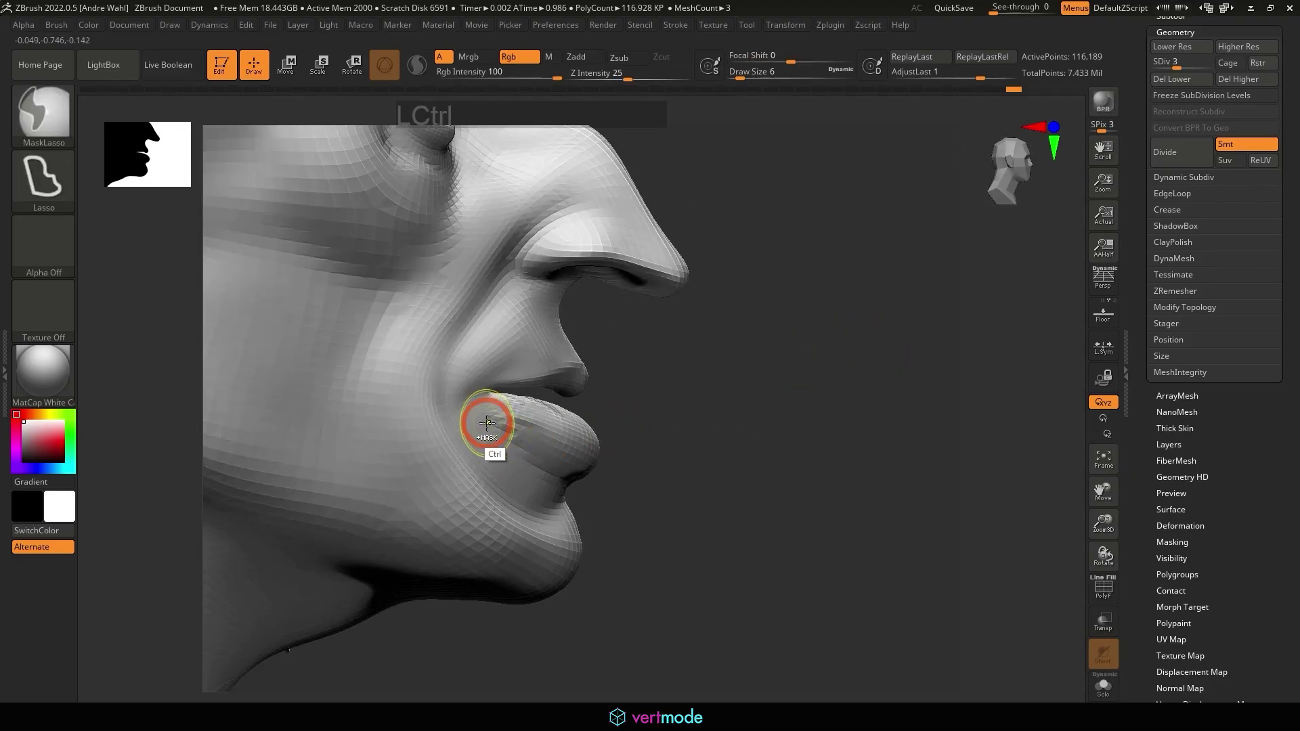
Step: Smooth the lower lip and the area beneath it toward the chin with the Smooth brush
left_click_drag(580, 456, 605, 466, "ctrl")
left_click_drag(742, 484, 722, 497, "ctrl")
left_click_drag(496, 411, 513, 424)
left_click_drag(684, 475, 659, 487)
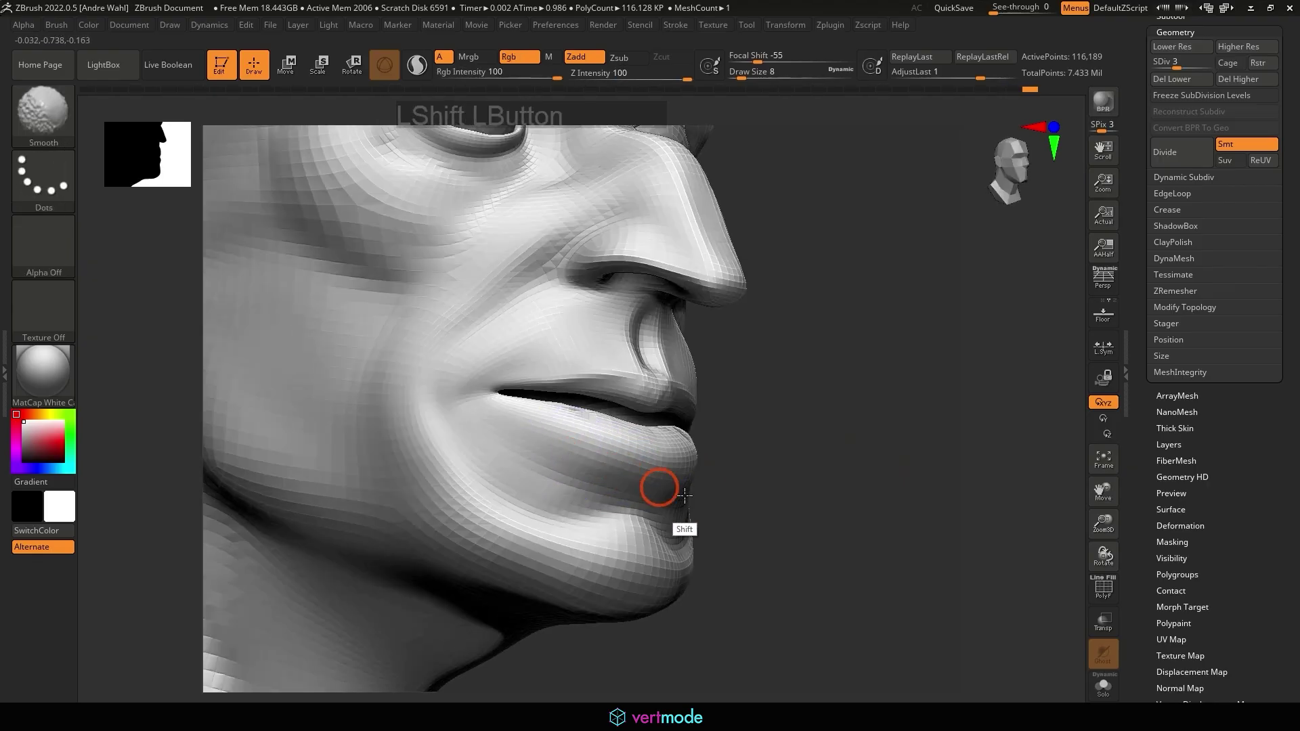
Step: Set the mesh to subdivision level 5 and turn on perspective for the full-body view
left_click_drag(841, 496, 566, 301, "alt")
left_click_drag(762, 427, 730, 250, "shift")
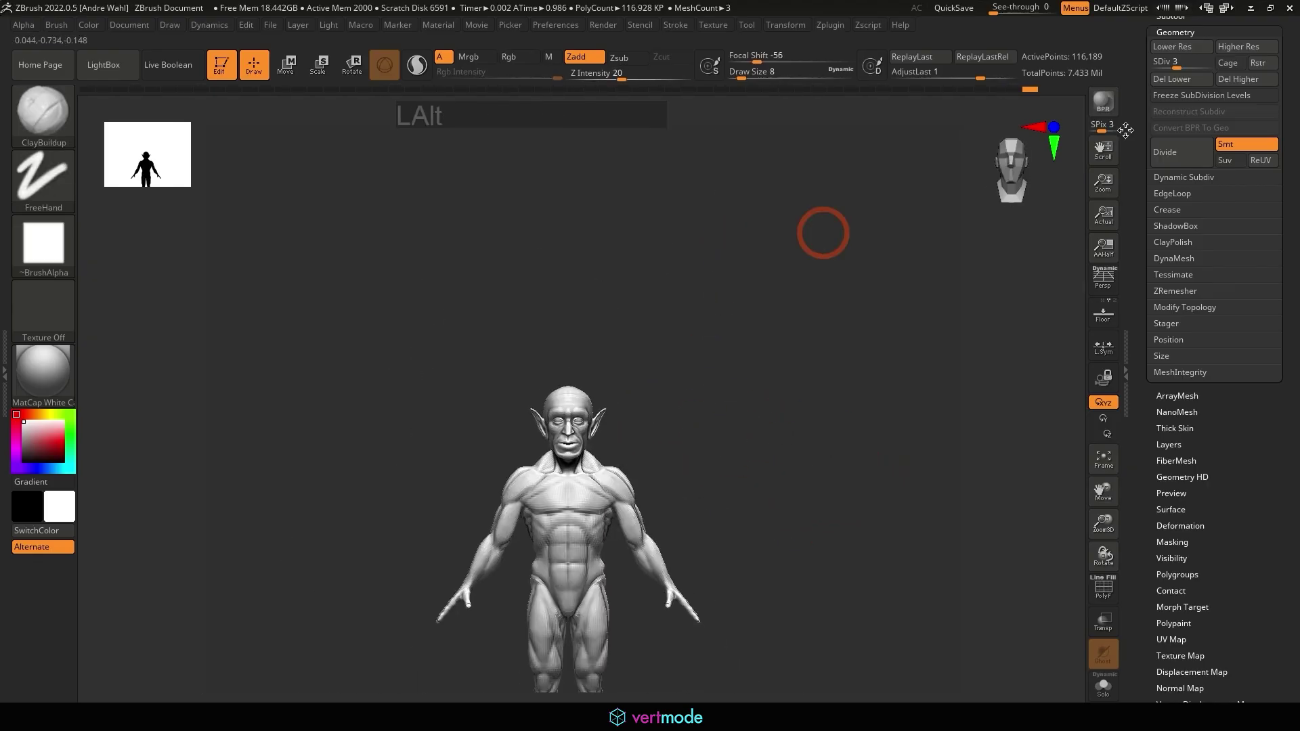
left_click_drag(1180, 57, 1202, 64)
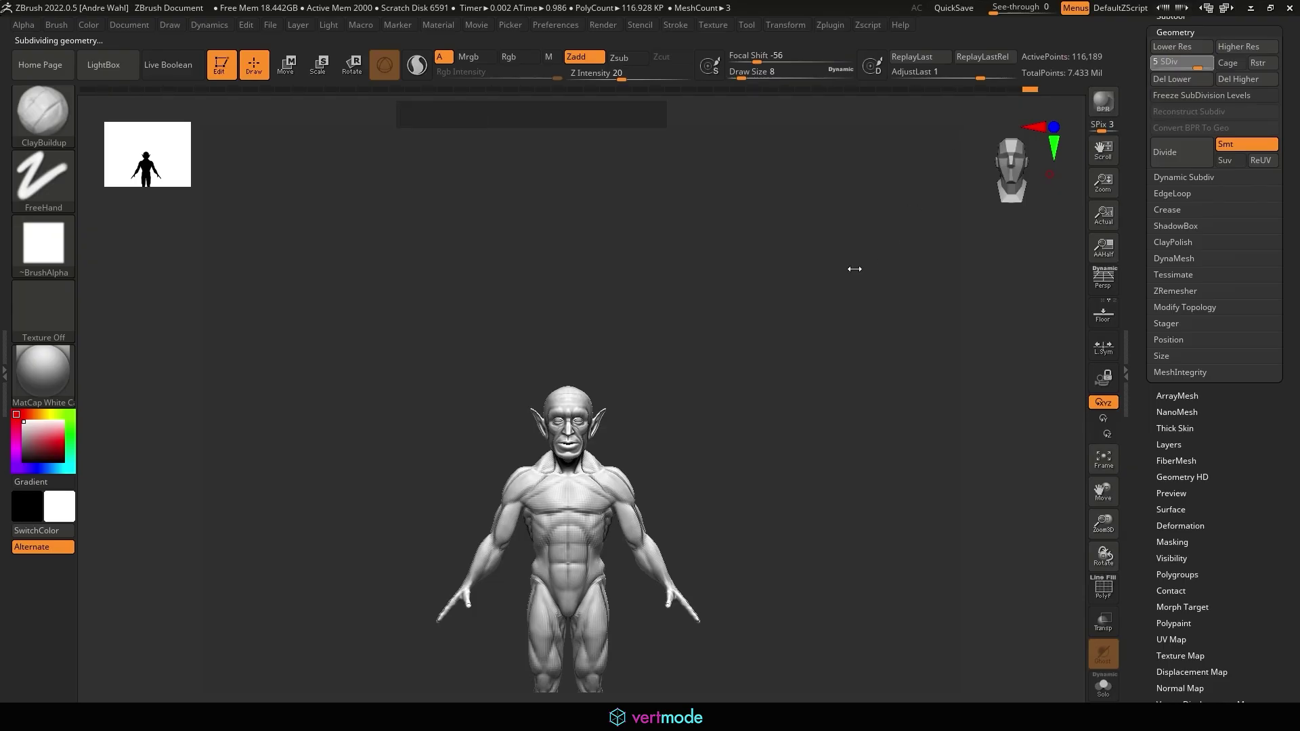
left_click_drag(734, 383, 715, 212, "alt")
mouse_move(700, 261)
left_mouse_down()
mouse_move(803, 264)
mouse_move(676, 279)
mouse_move(729, 318)
left_mouse_up()
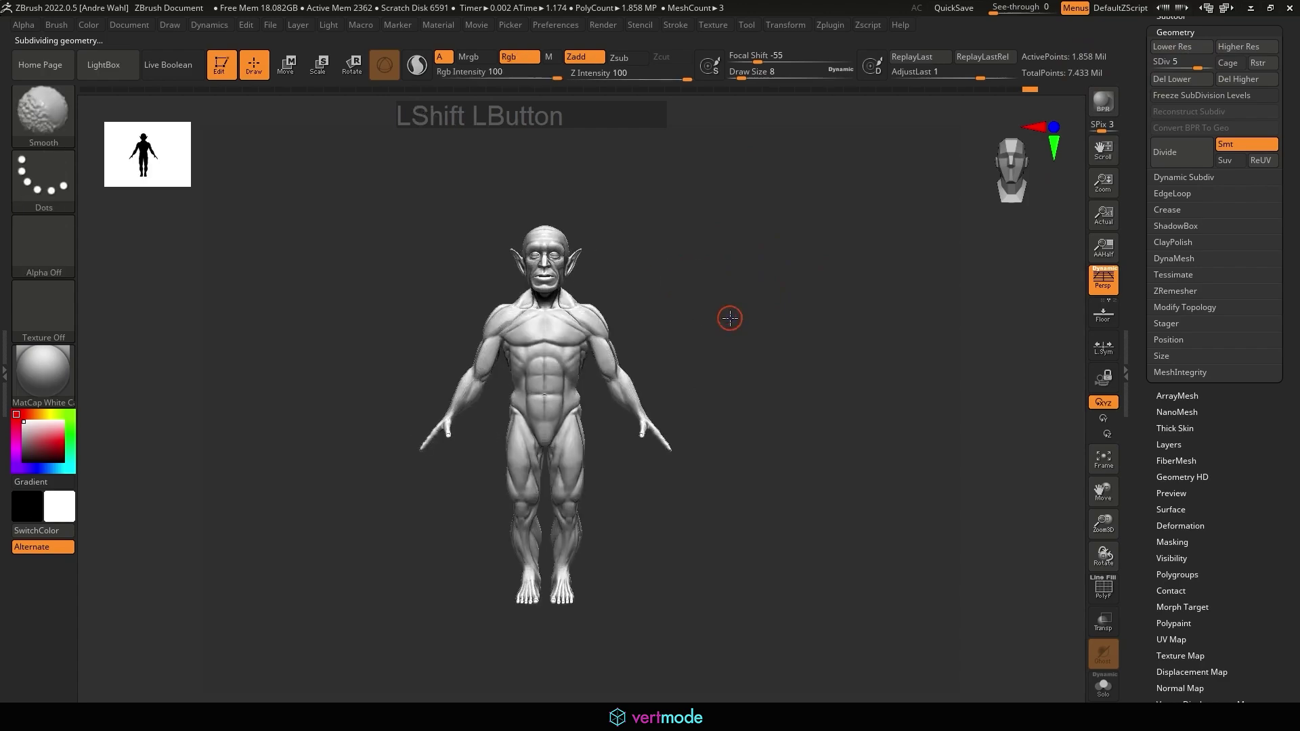
left_click_drag(767, 243, 796, 285, "alt")
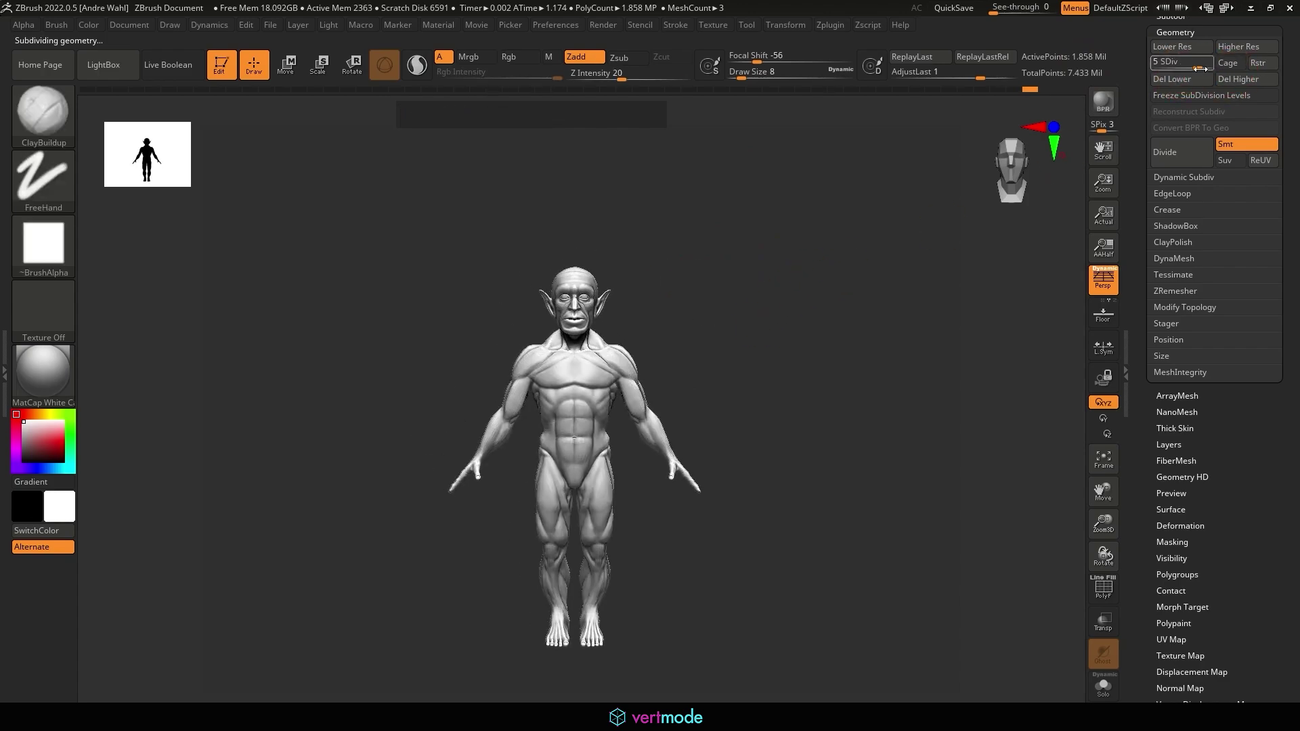
Step: Raise the mesh to subdivision level 6 and end recording on its untitled layer
left_click_drag(1199, 69, 1205, 71)
left_click(1178, 35)
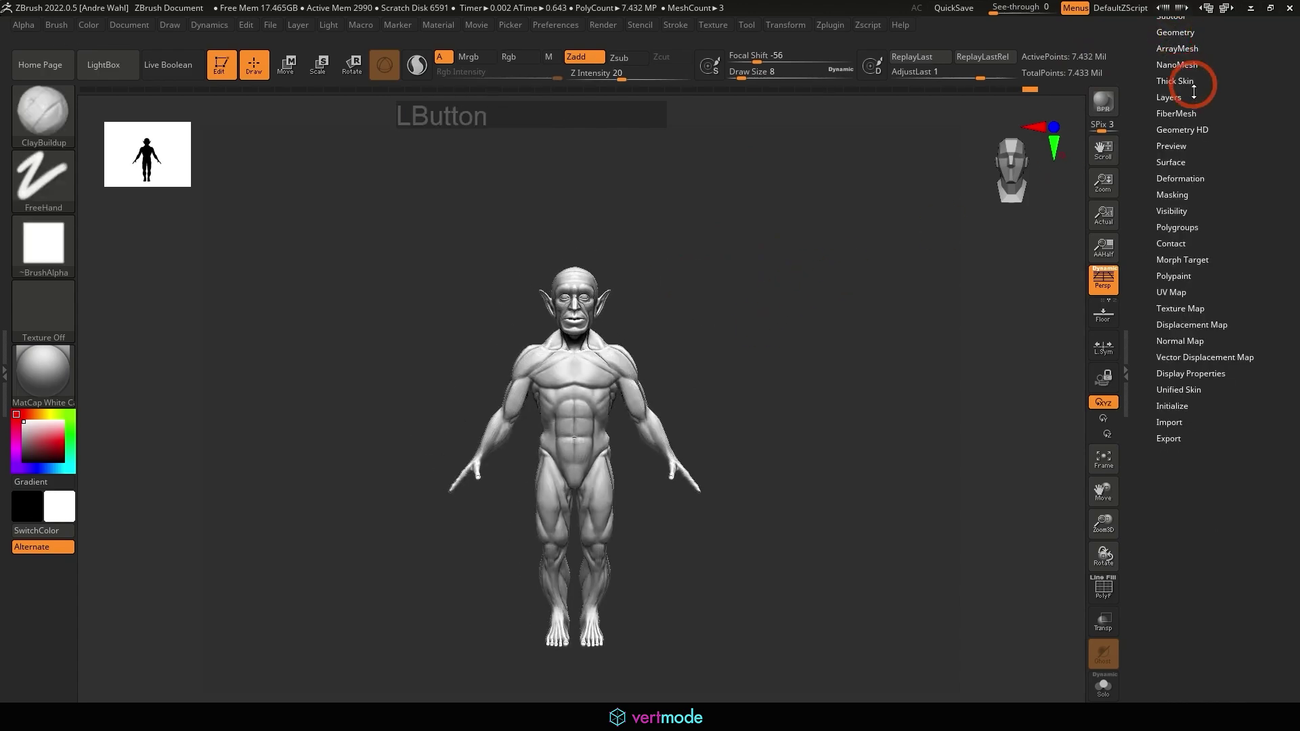
left_click(1236, 99)
left_click(1266, 110)
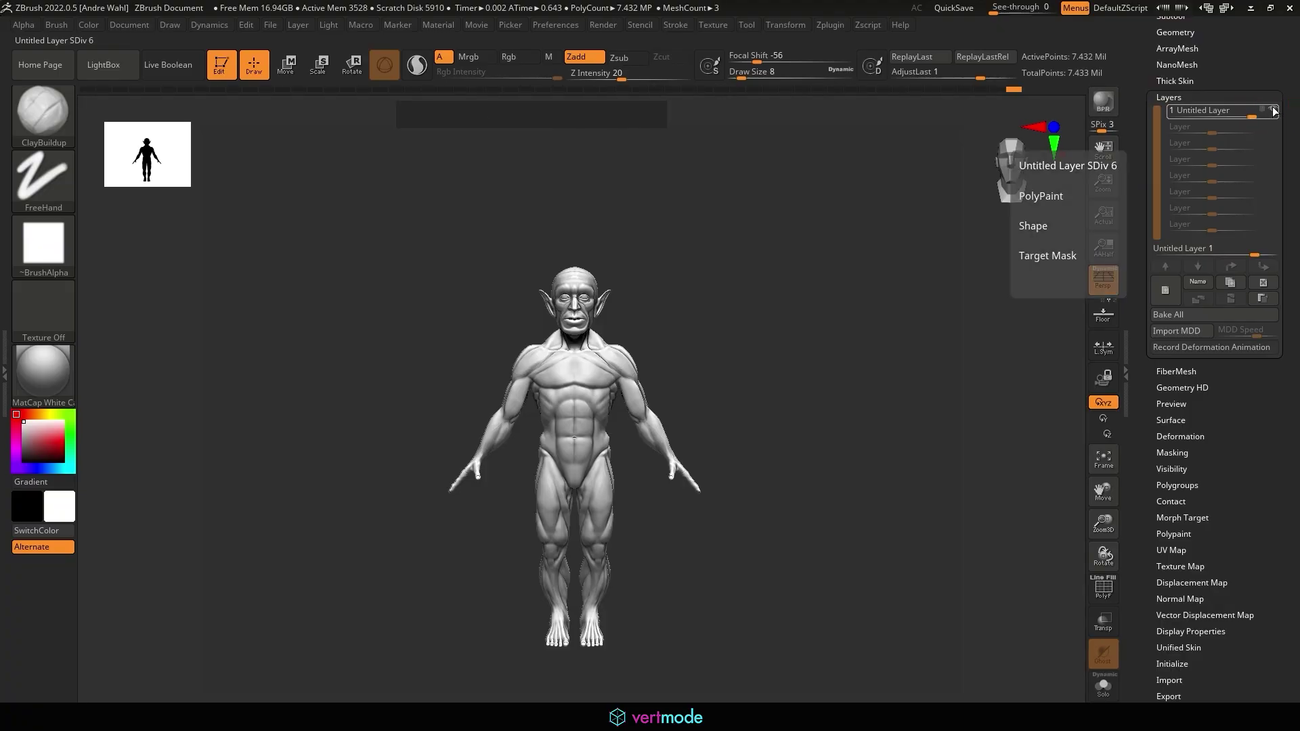
Step: Hide the untitled layer and the humanbasemesh1 and humanbasemesh subtools
left_click(1273, 110)
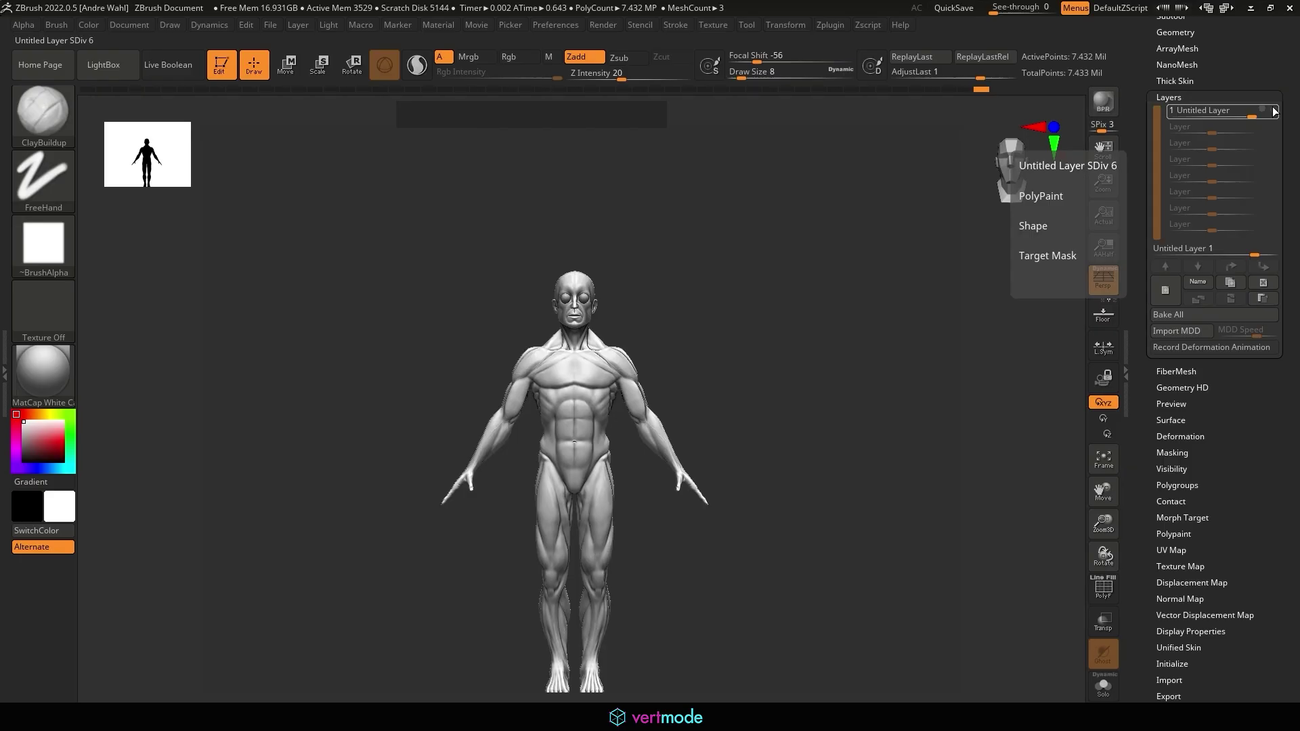
left_click_drag(1234, 51, 1242, 93)
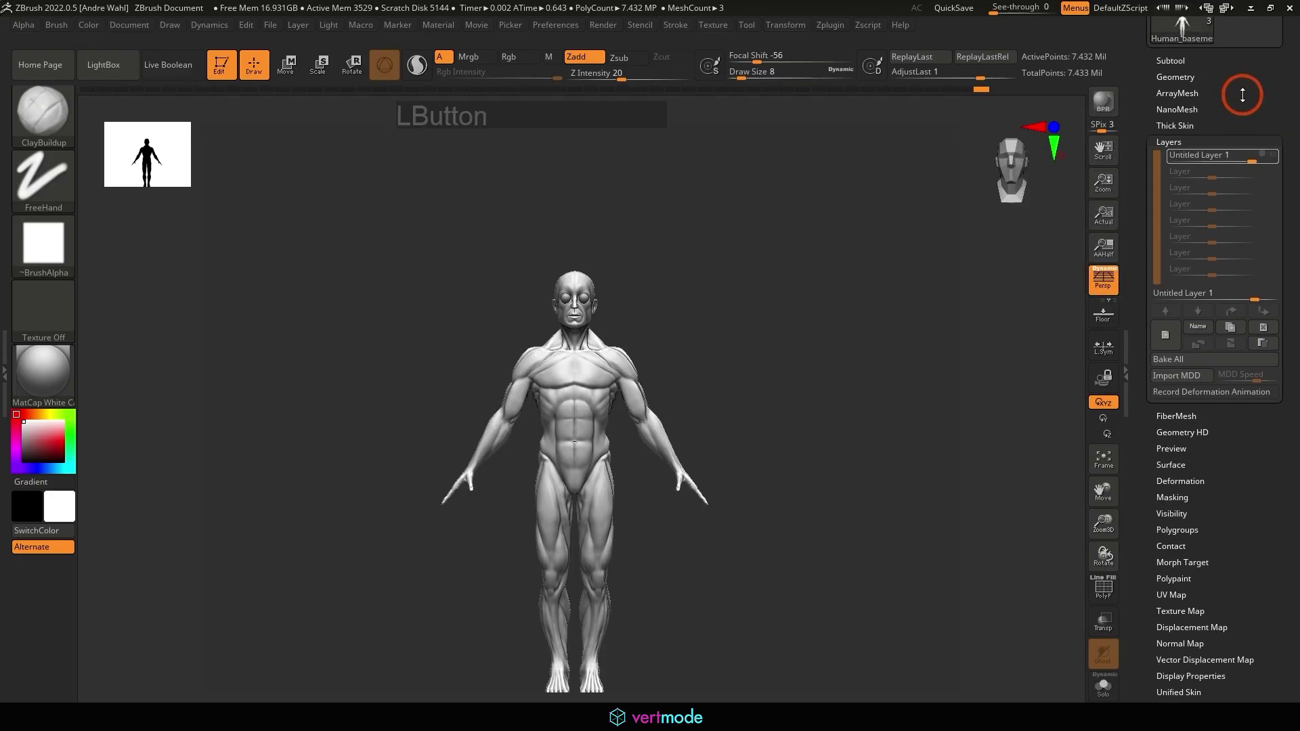
left_click(1195, 58)
left_click(1272, 101)
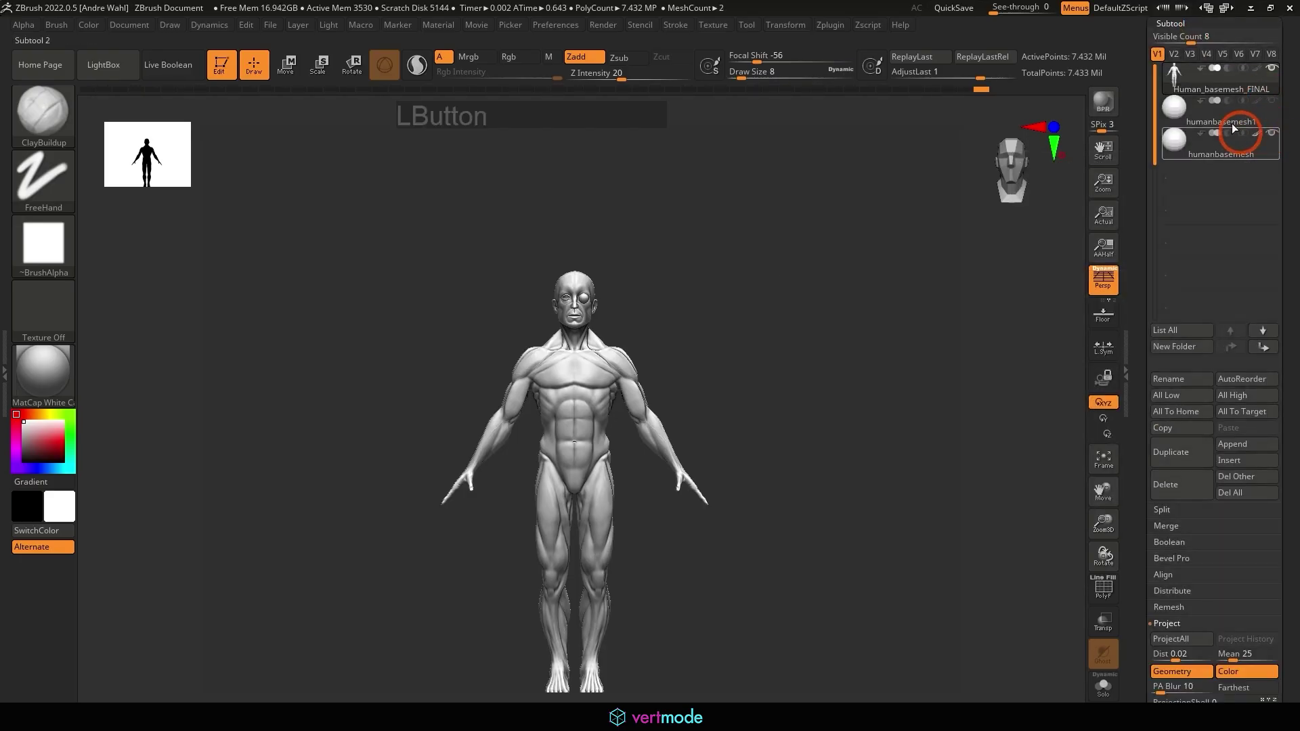
left_click(1272, 134)
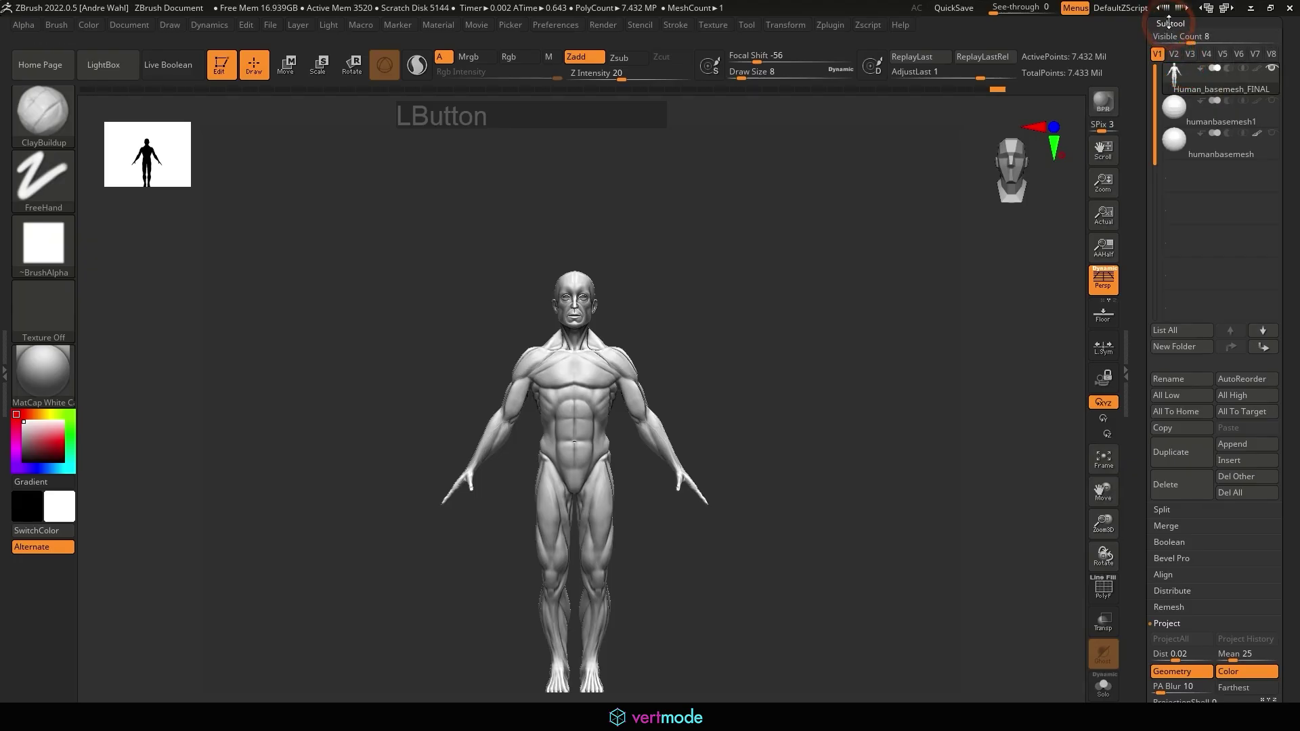
Step: Show the untitled layer and hide it again to compare the goblin shape with the original body
left_click(1168, 23)
left_click(1179, 40)
left_click(1180, 40)
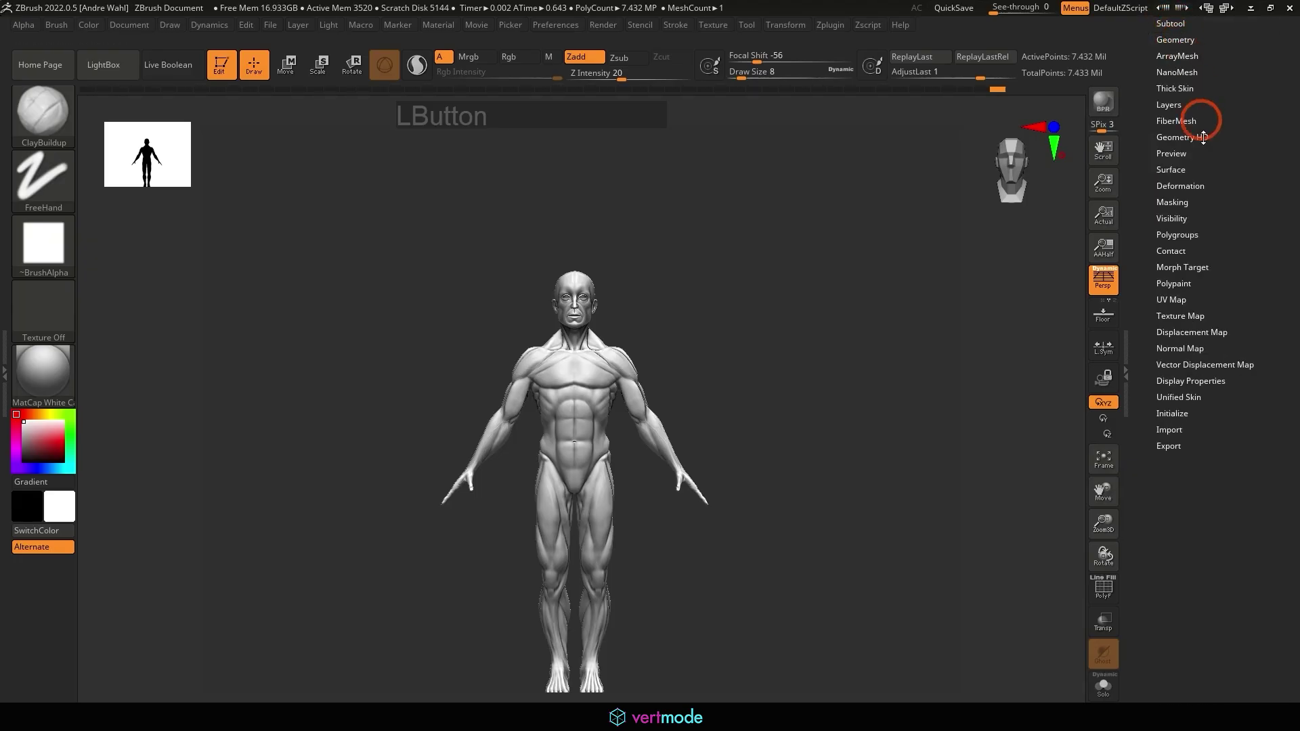
left_click(1174, 105)
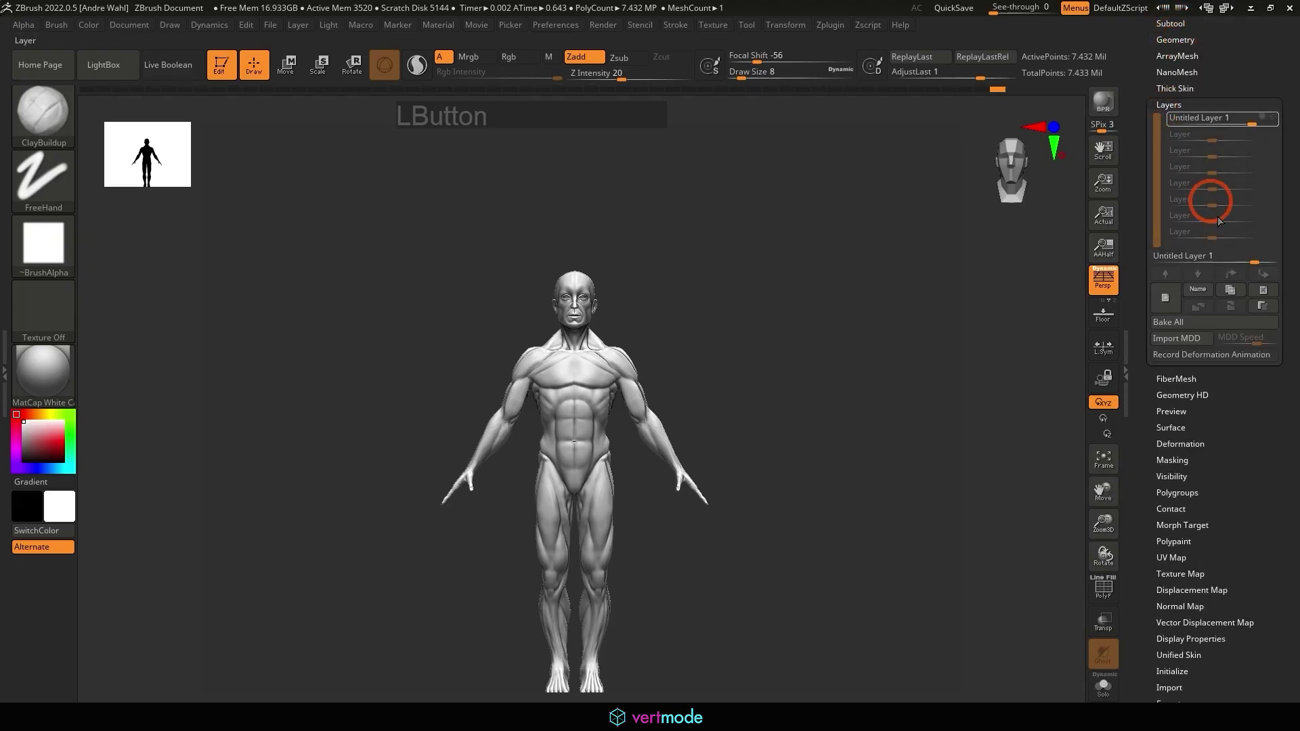
left_click(1274, 119)
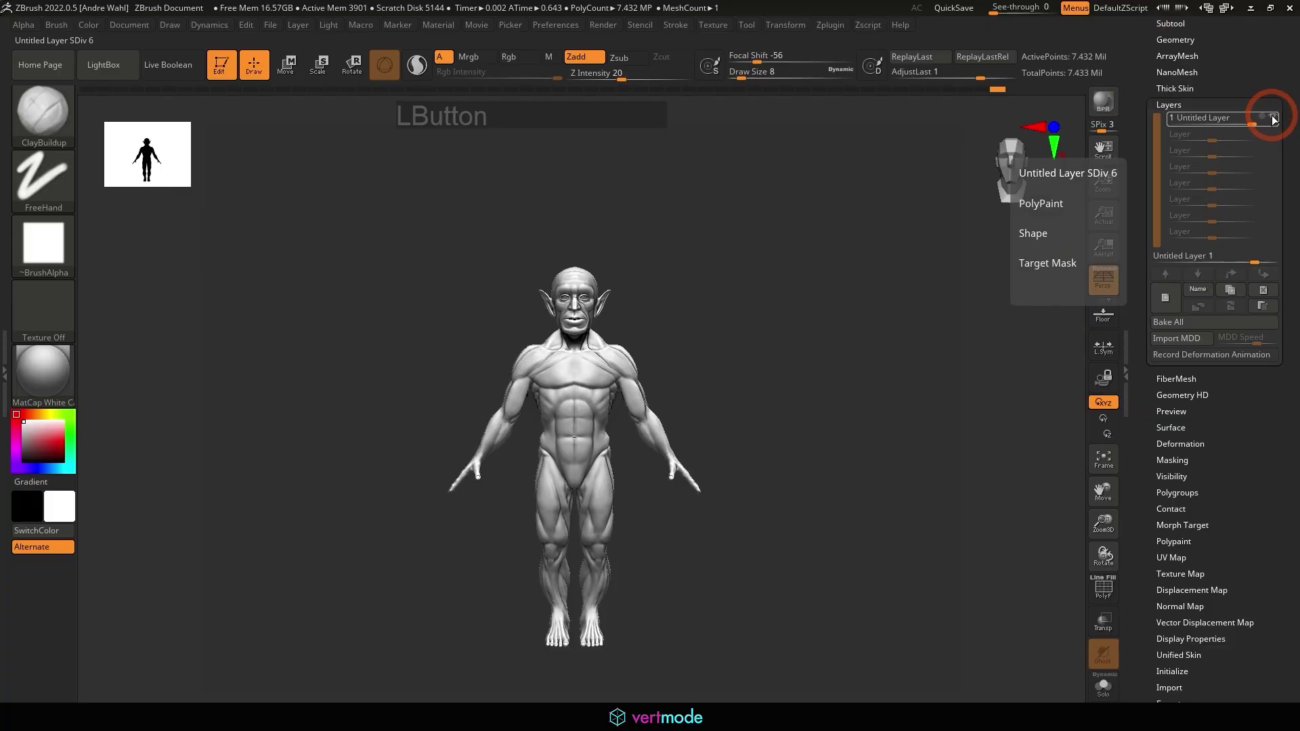
left_click(1274, 119)
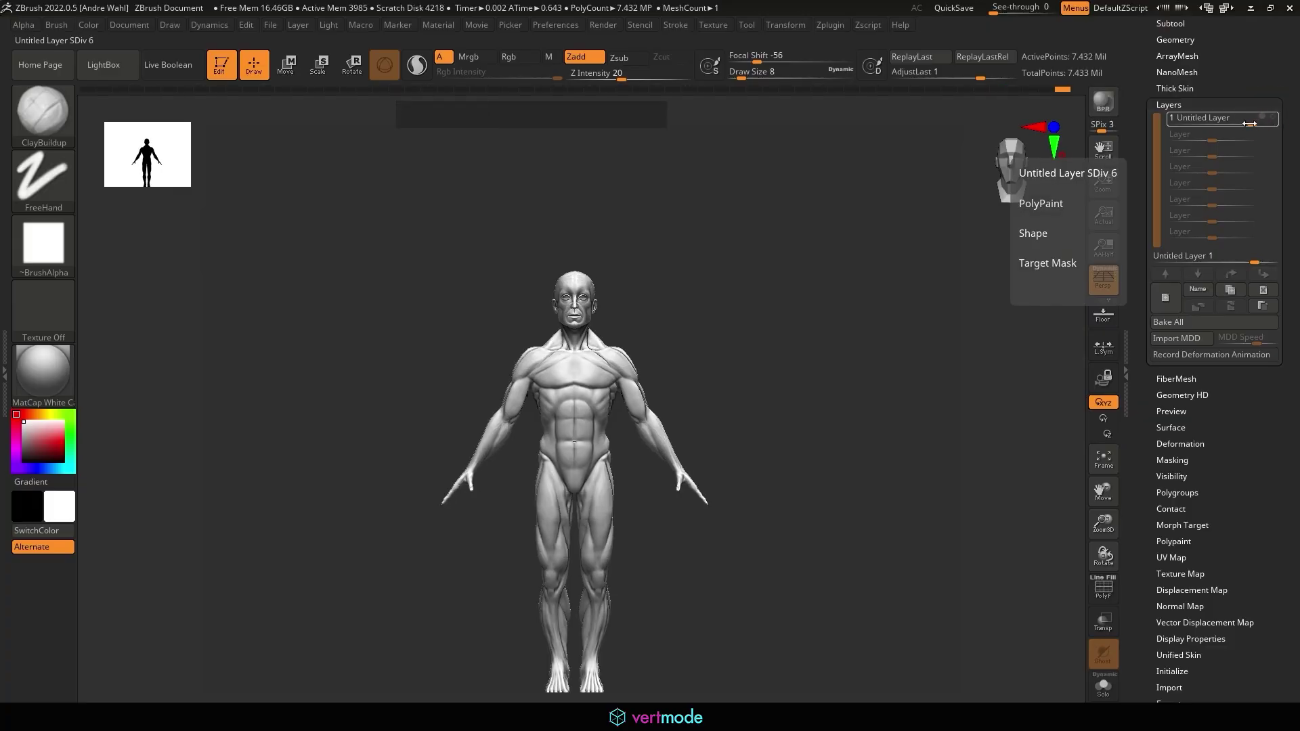
Step: Set the untitled layer's intensity to 0.5 and check the figure from the side and front with and without perspective
mouse_move(1251, 119)
left_mouse_down()
mouse_move(1199, 119)
mouse_move(1231, 133)
left_mouse_up()
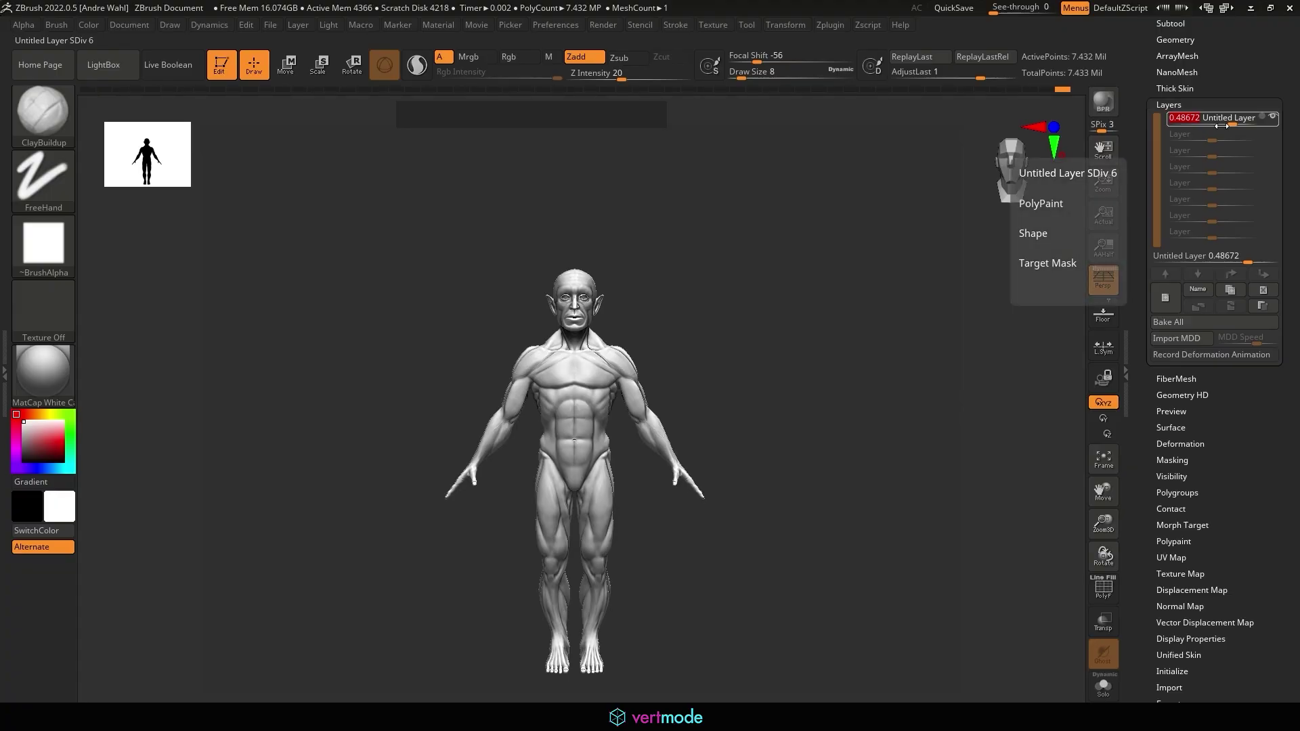
mouse_move(806, 263)
left_mouse_down("alt")
mouse_move(797, 205)
mouse_move(850, 218)
mouse_move(835, 237)
mouse_move(769, 252)
mouse_move(859, 318)
mouse_move(847, 366)
mouse_move(833, 264)
mouse_move(810, 293)
mouse_move(865, 302)
mouse_move(847, 316)
mouse_move(972, 328)
mouse_move(876, 359)
mouse_move(801, 346)
mouse_move(694, 403)
mouse_move(749, 403)
mouse_move(758, 449)
mouse_move(676, 433)
mouse_move(638, 379)
left_mouse_up("alt")
key("p")
key("p")
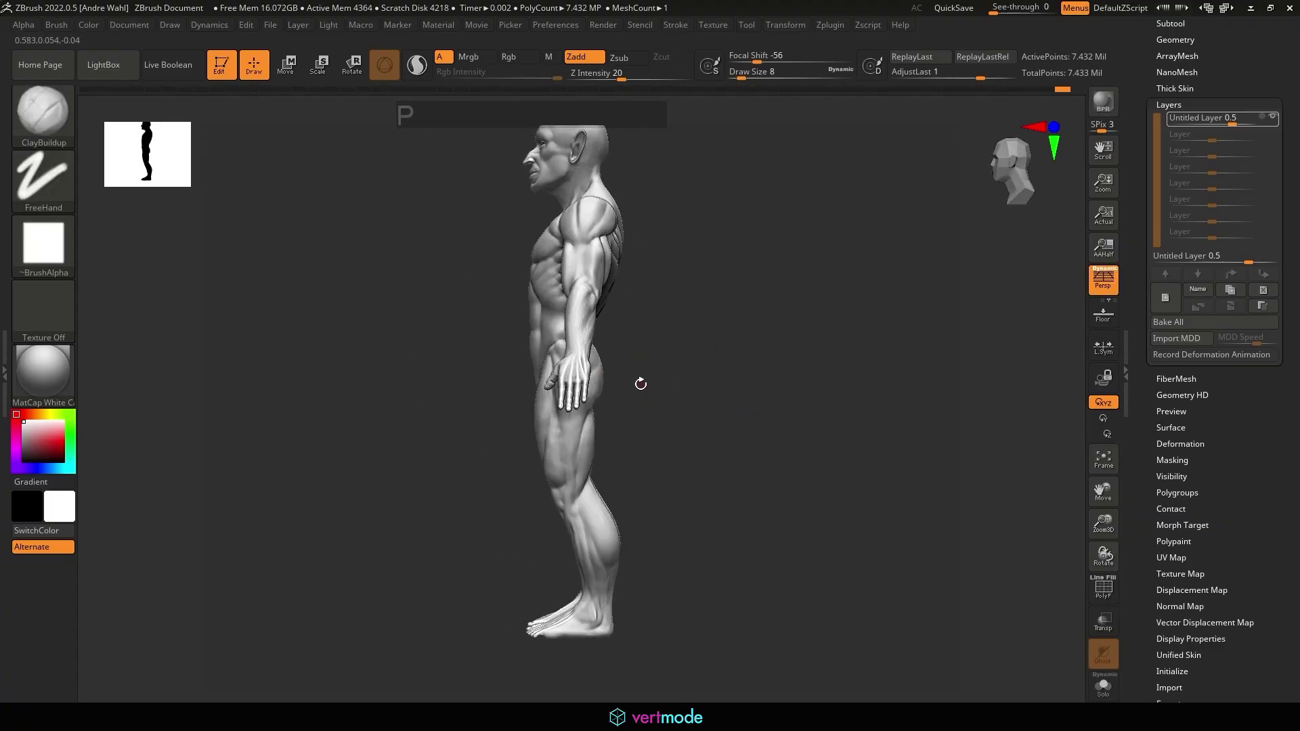
left_click_drag(721, 394, 816, 446)
key("p")
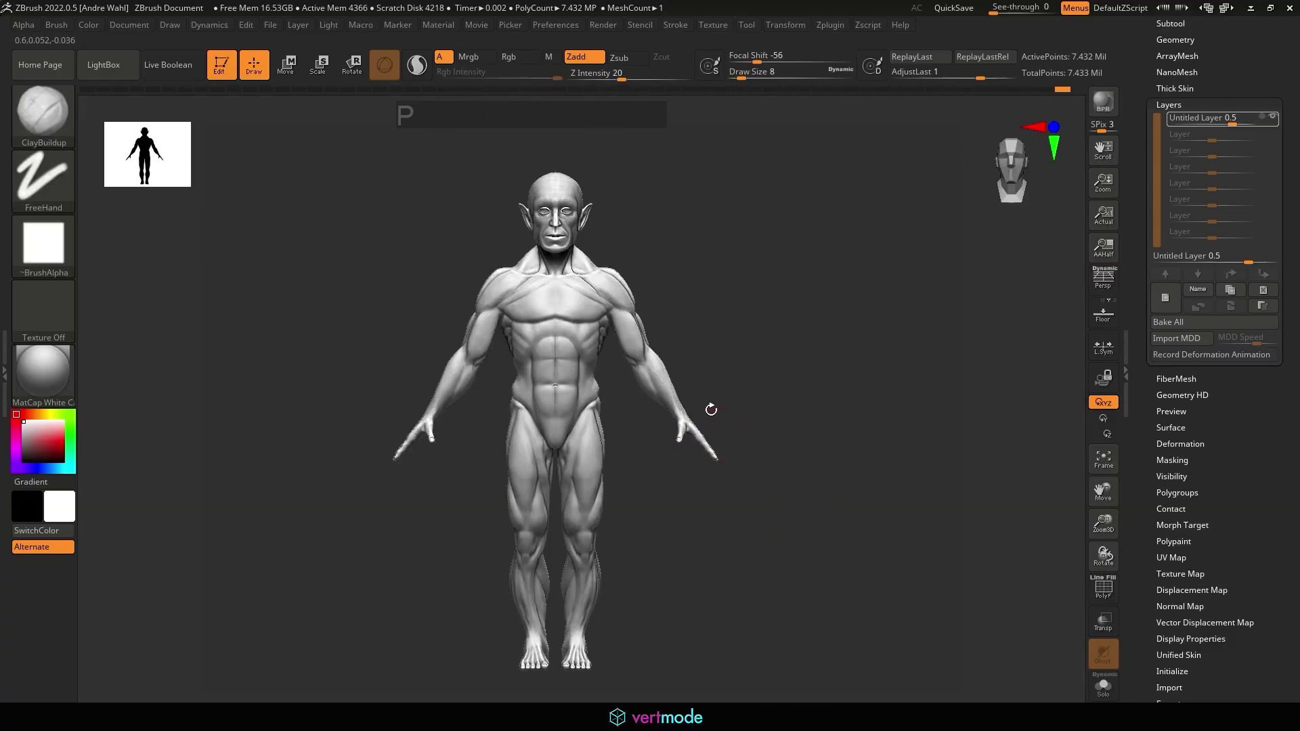
Step: Compare the figure with the untitled layer's intensity at 1 and back at 0.5
left_click(1226, 117)
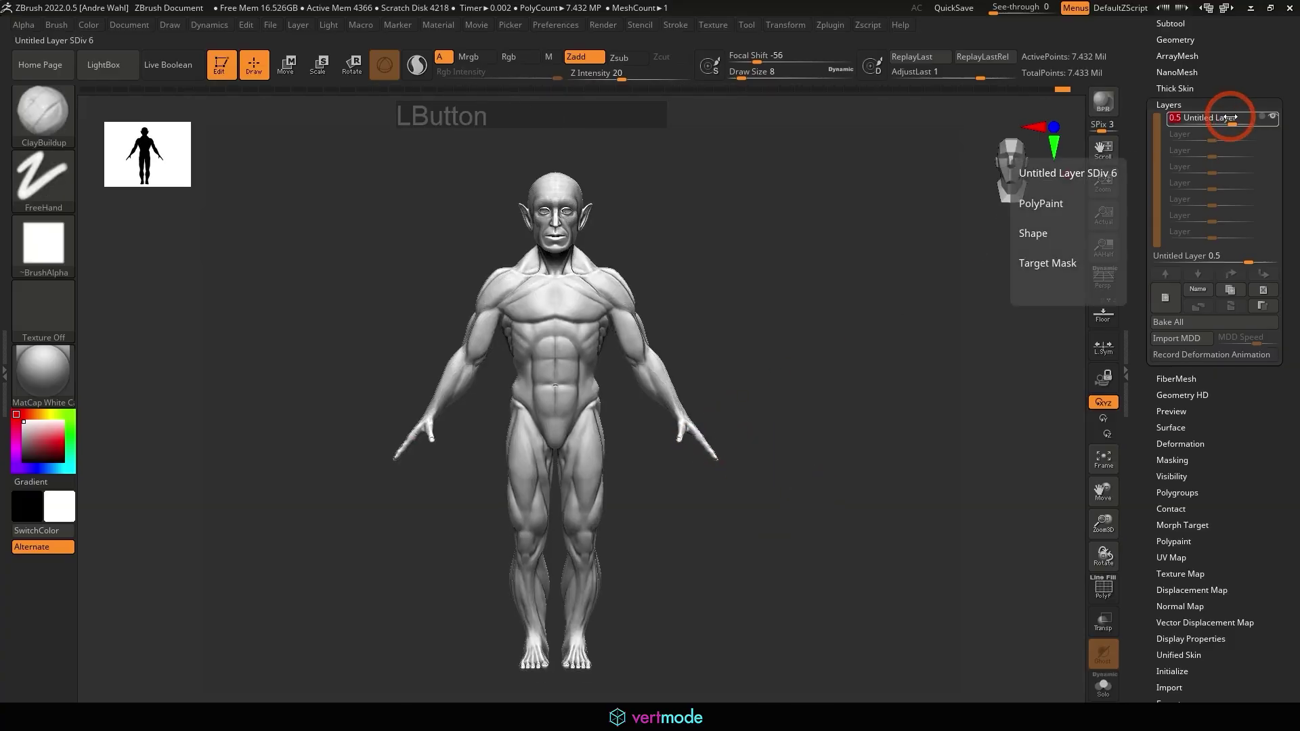
key("Return")
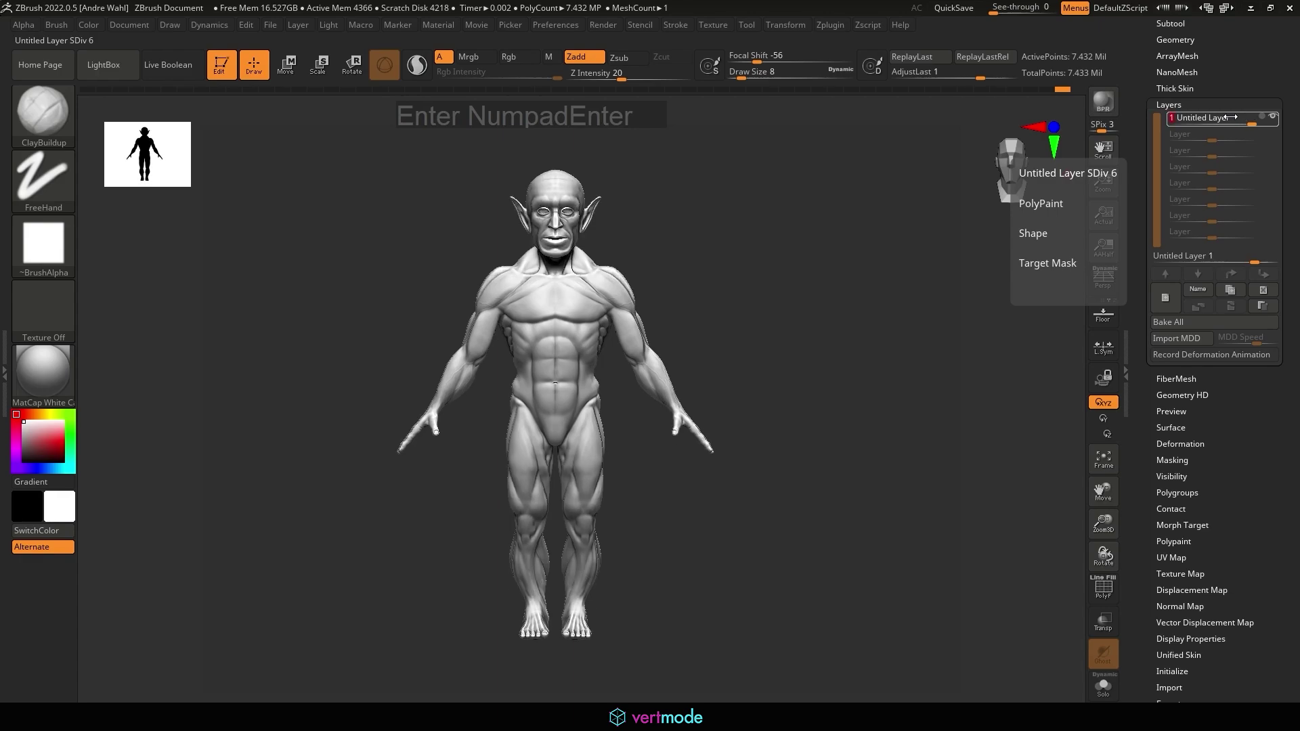
type(".")
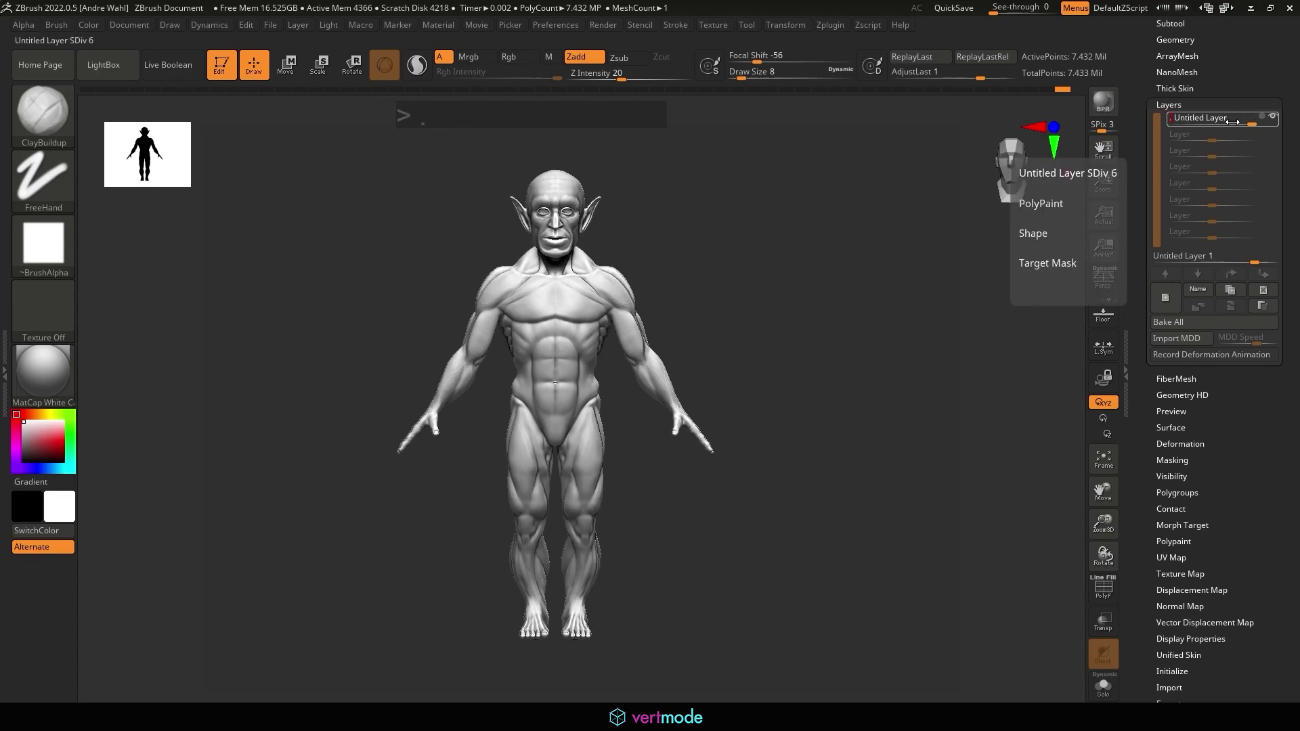
type("5")
key("Return")
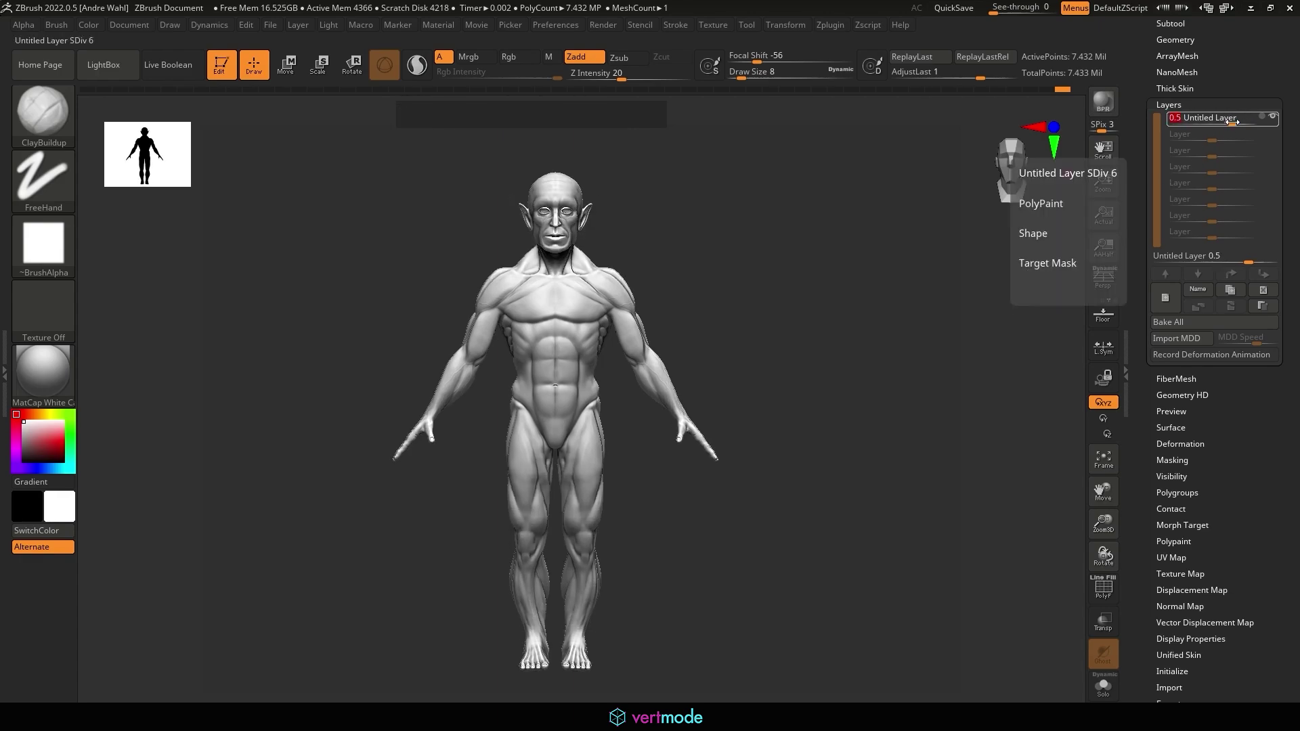
Step: Try the untitled layer at intensity 1 and 0, leave it at 1, and inspect the goblin's upper body and full figure
type("1")
key("Return")
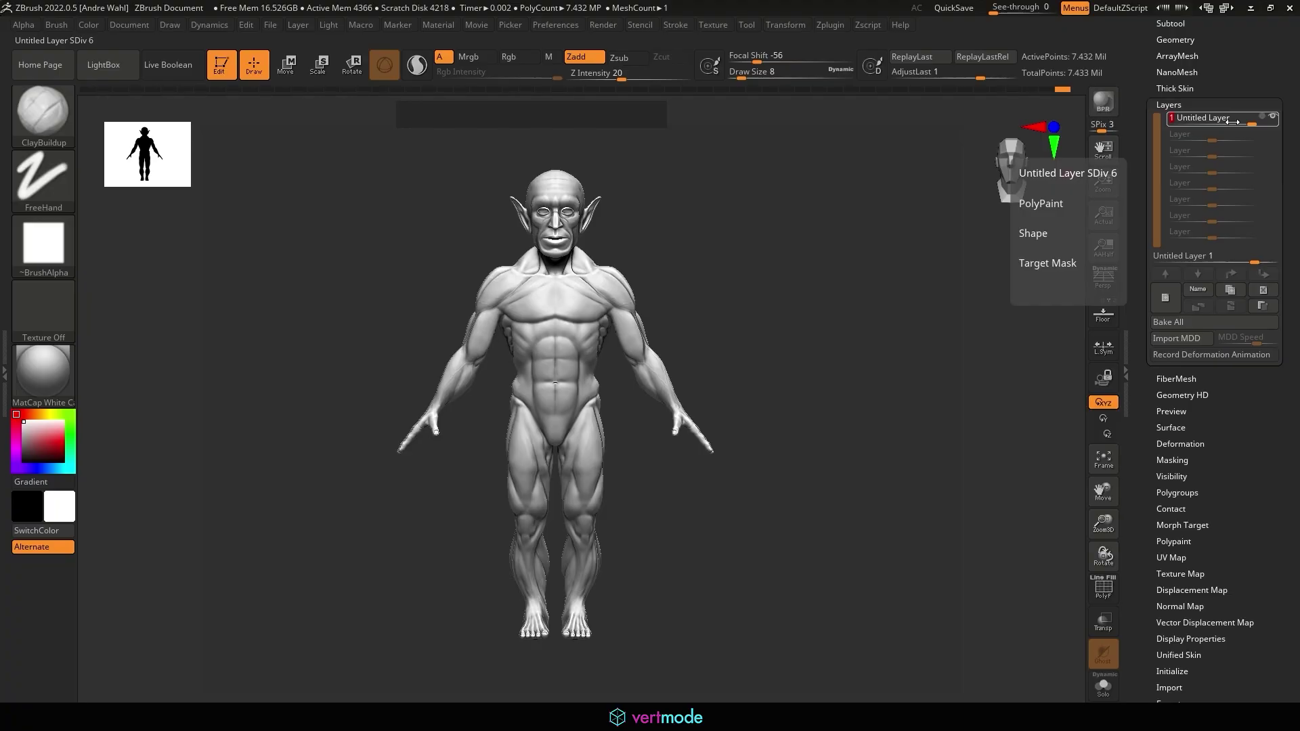
type("0")
key("Return")
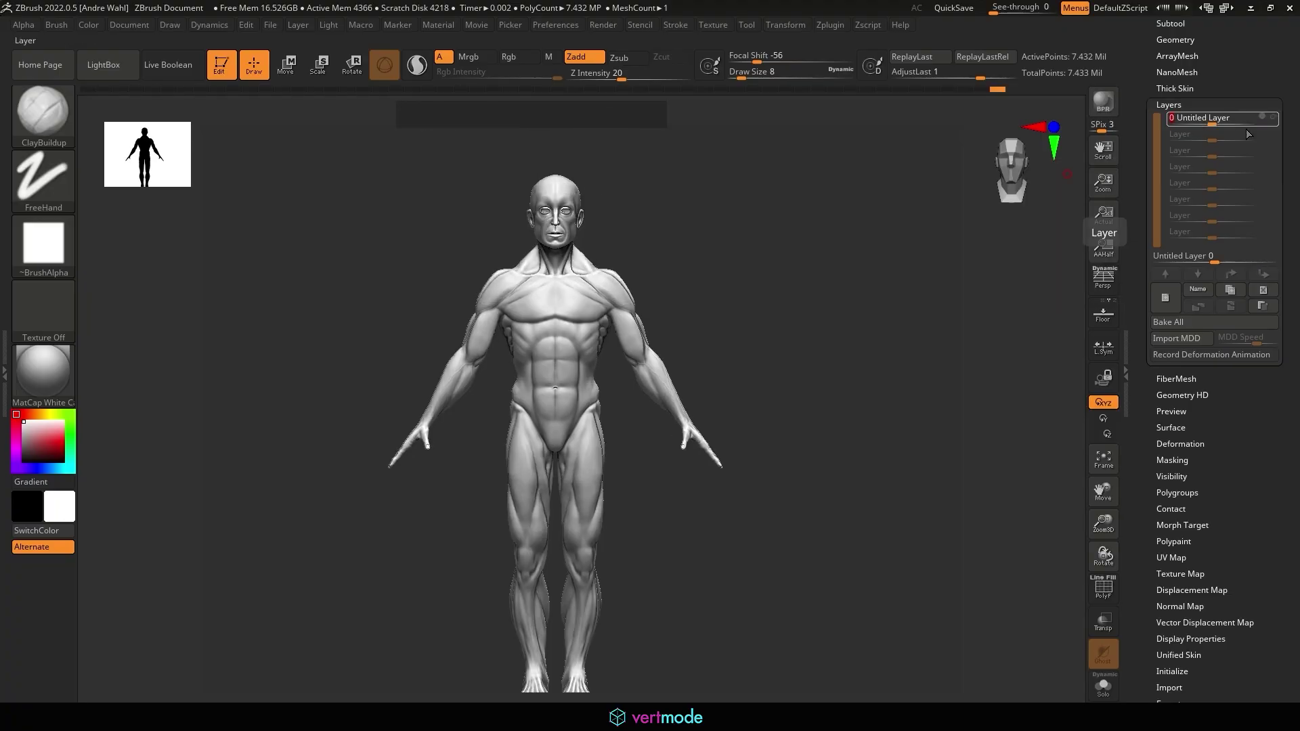
type("1")
key("Return")
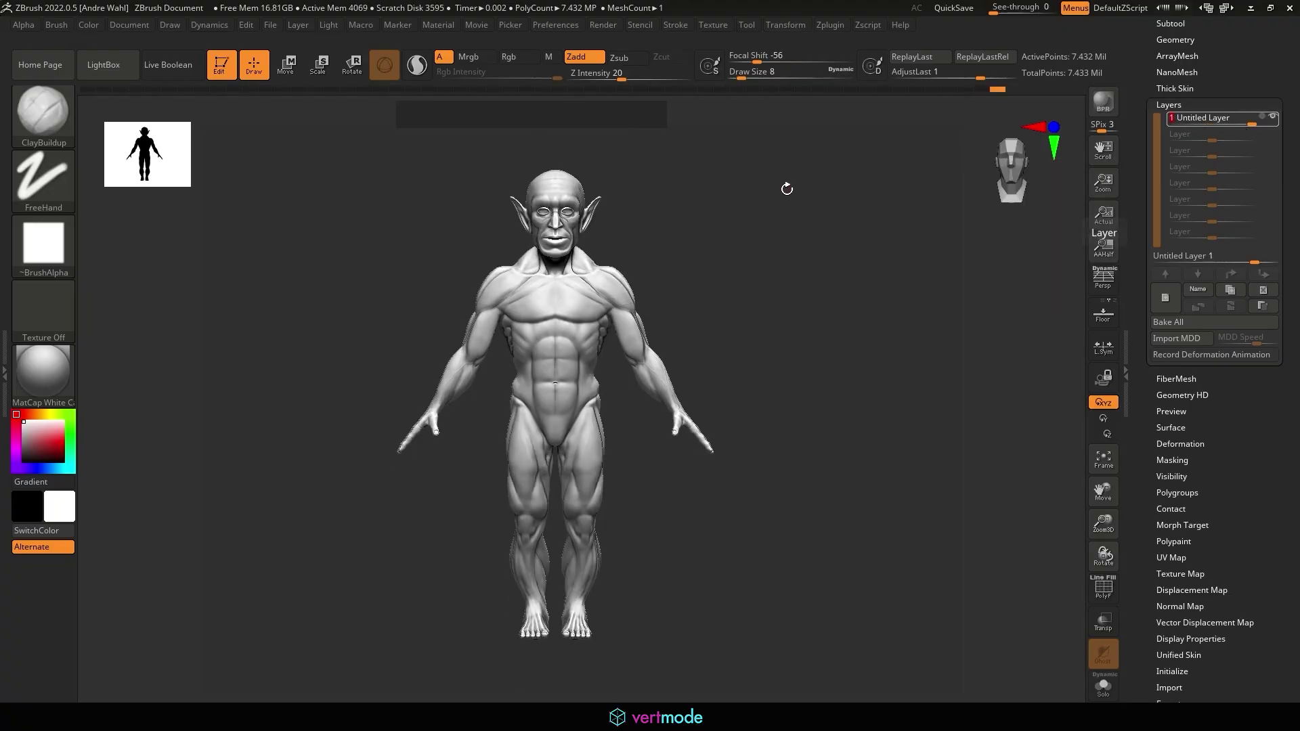
left_click_drag(872, 230, 839, 296, "alt")
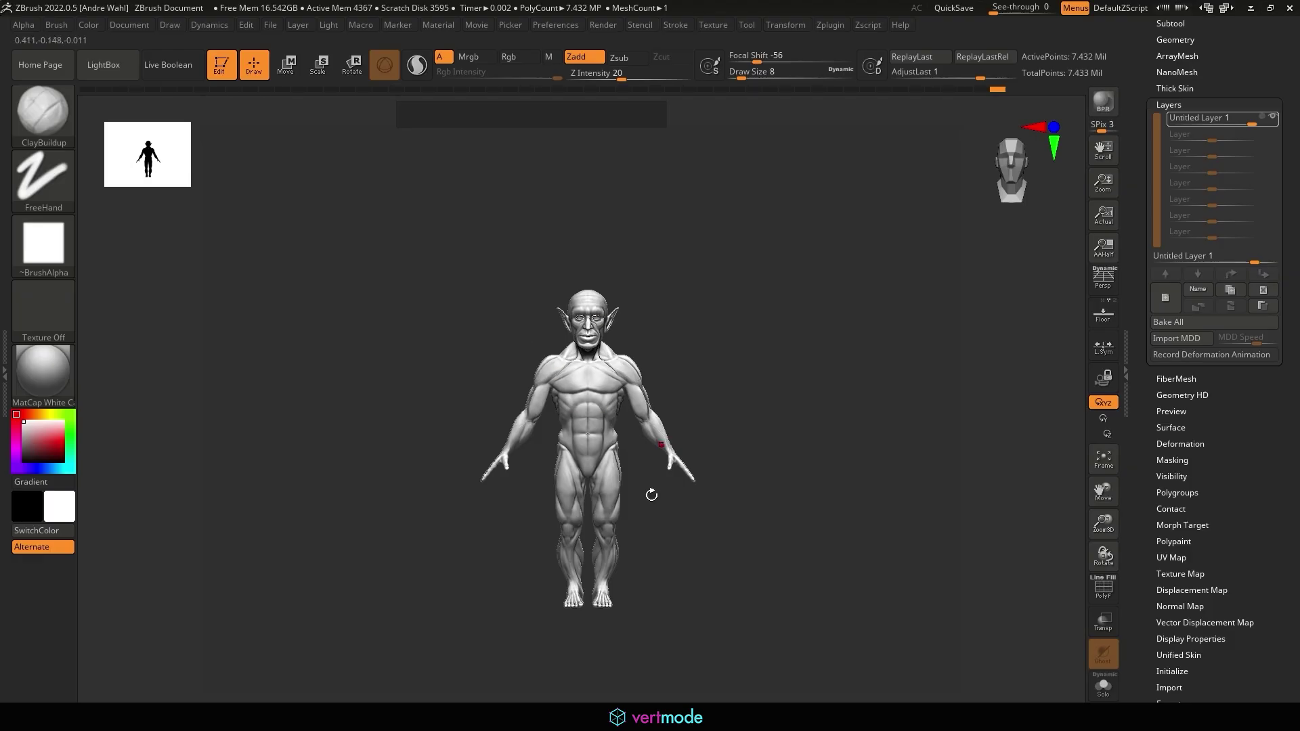
left_click_drag(751, 315, 822, 428, "alt")
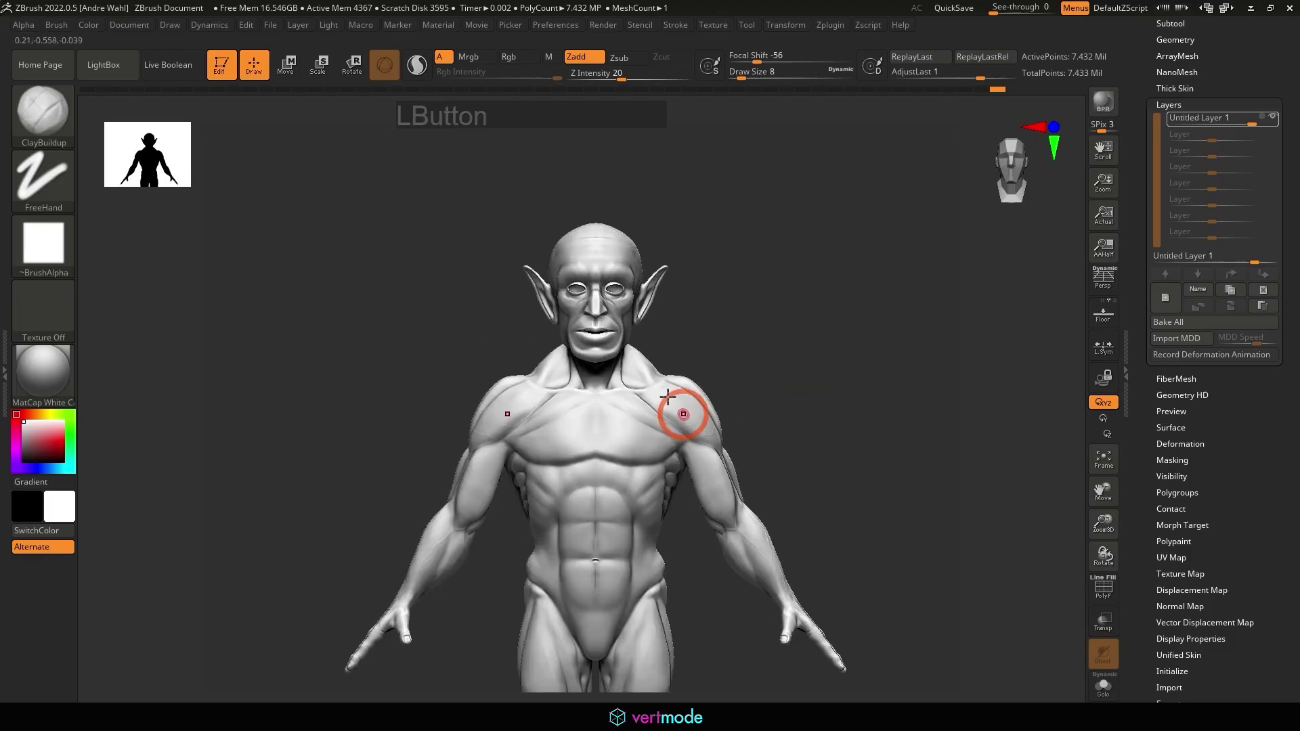
left_click_drag(763, 362, 677, 389)
left_click_drag(847, 340, 850, 272, "alt")
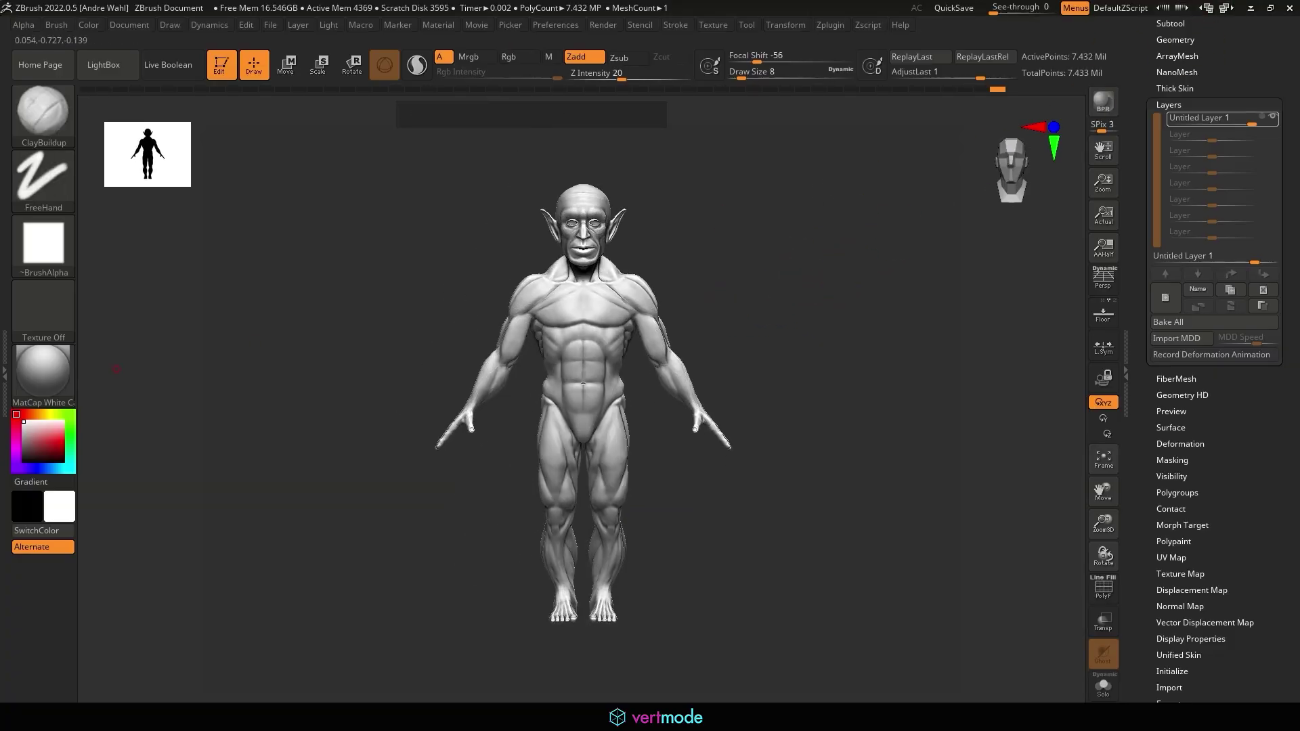